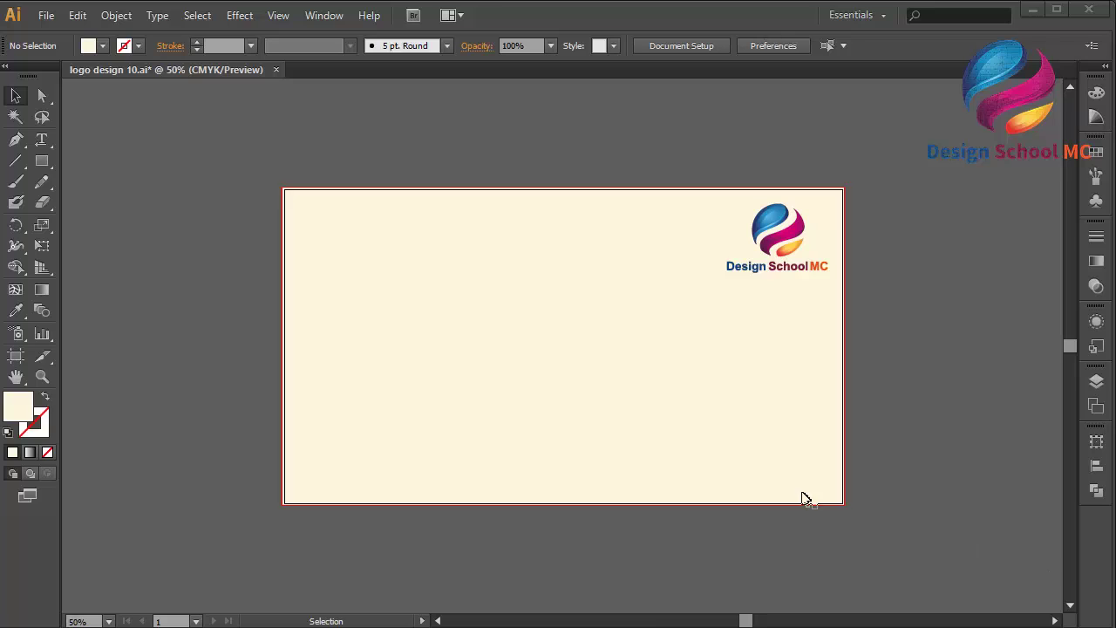
# Start a mountain outline with the Pen tool, drawing the first small peak left of the artboard's centre
pyautogui.click(16, 142)
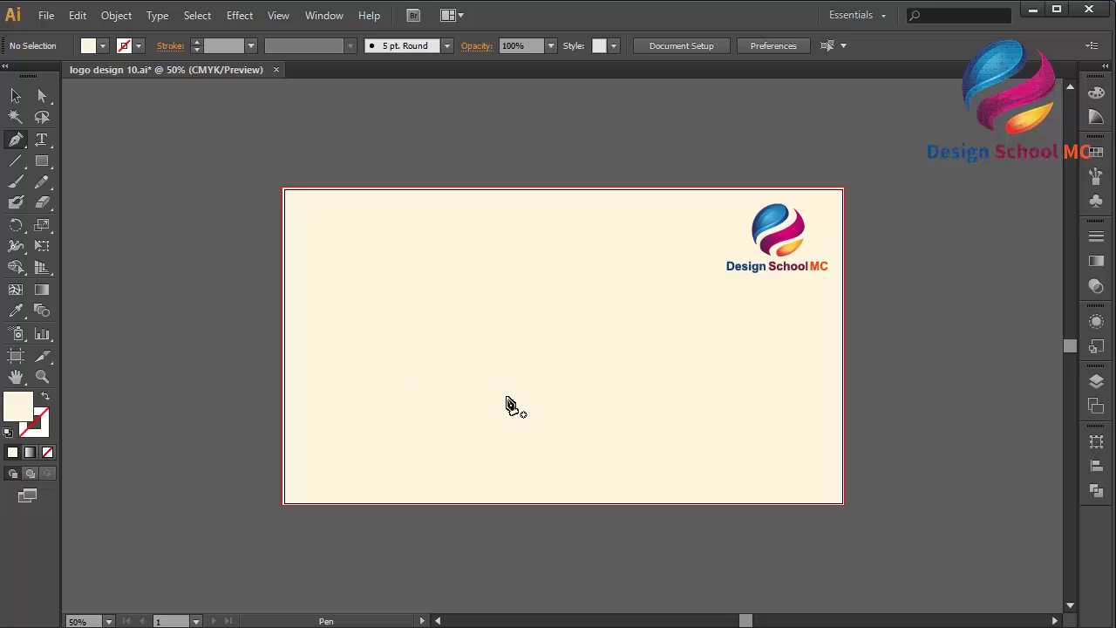
pyautogui.hotkey('ctrl', '+')
pyautogui.hotkey('ctrl', '+')
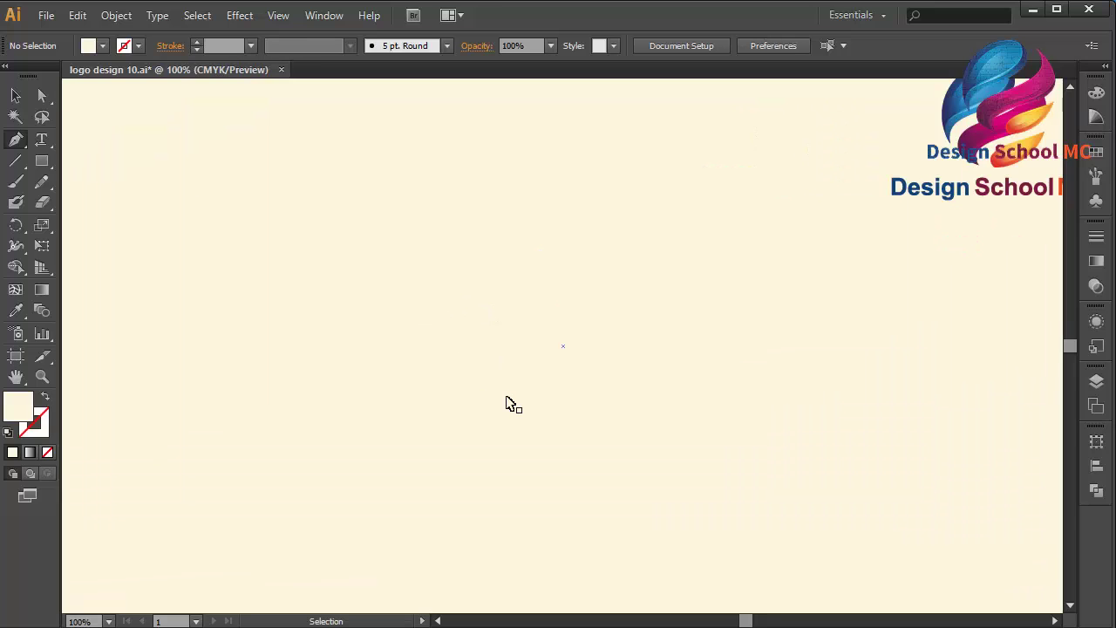
pyautogui.hotkey('ctrl', '-')
pyautogui.moveTo(398, 356); pyautogui.dragTo(410, 321)
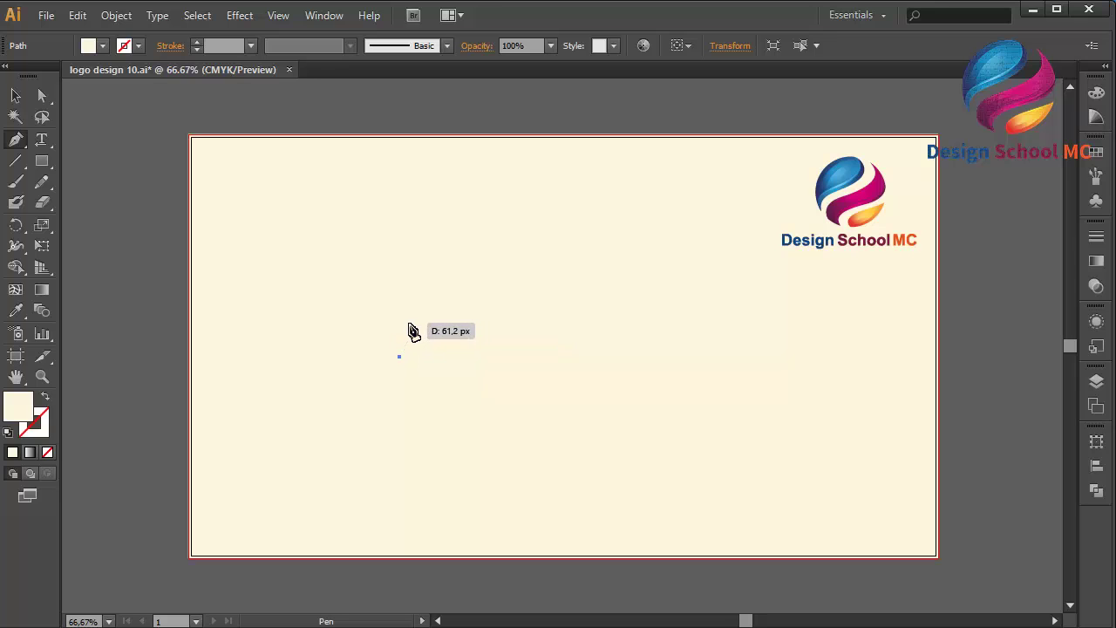
pyautogui.click(407, 322)
pyautogui.click(417, 318)
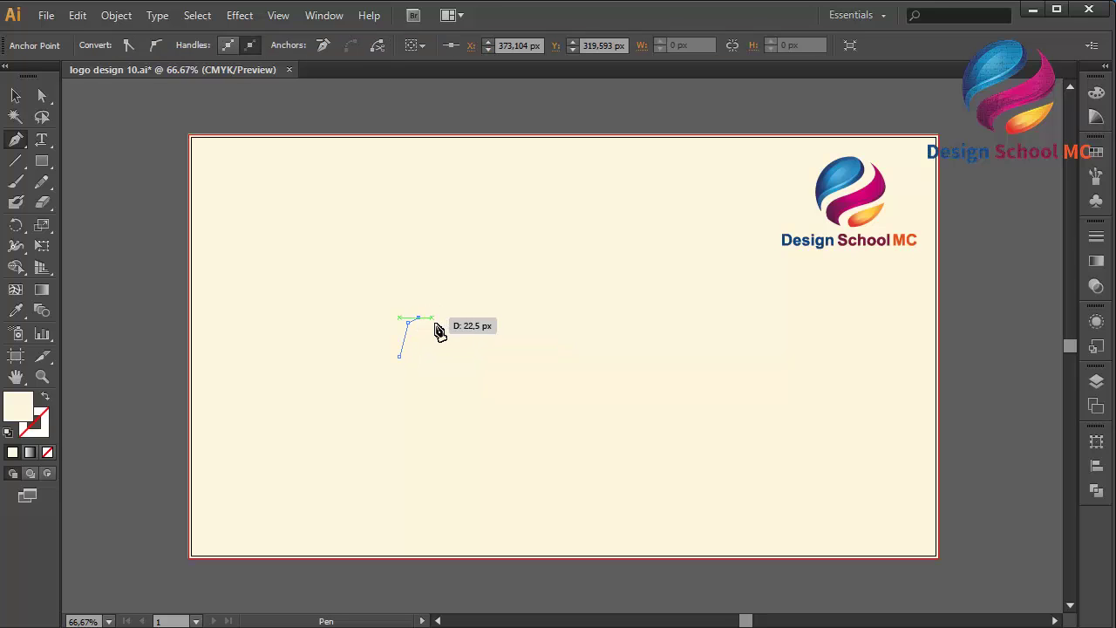
pyautogui.click(423, 325)
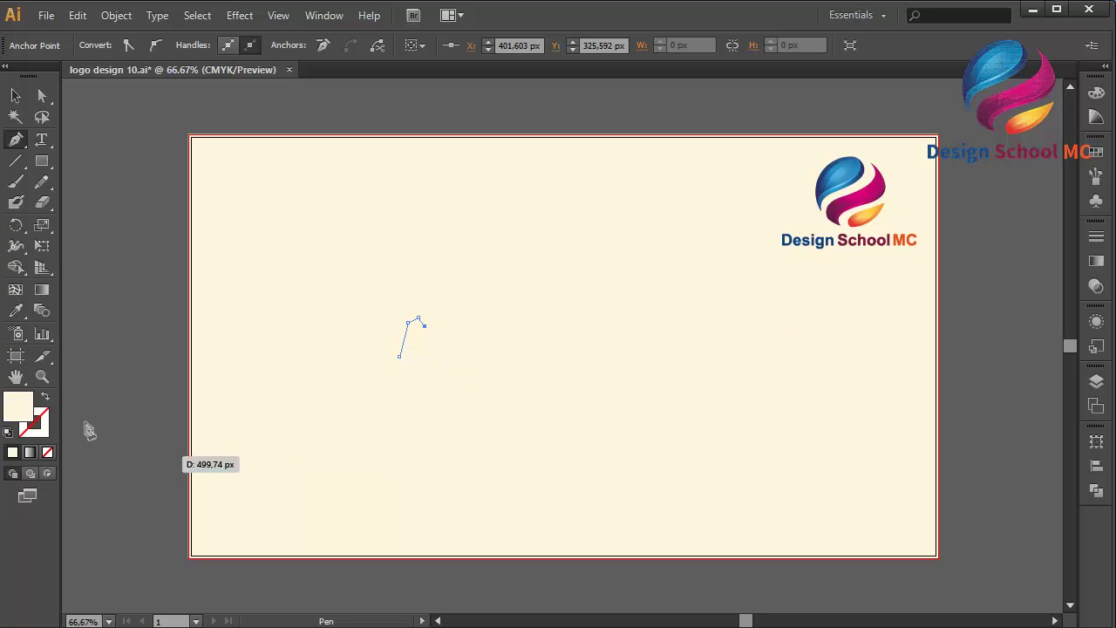
# Set the mountain path's fill colour to dark grey
pyautogui.doubleClick(20, 407)
pyautogui.moveTo(397, 334); pyautogui.dragTo(320, 362)
pyautogui.click(735, 219)
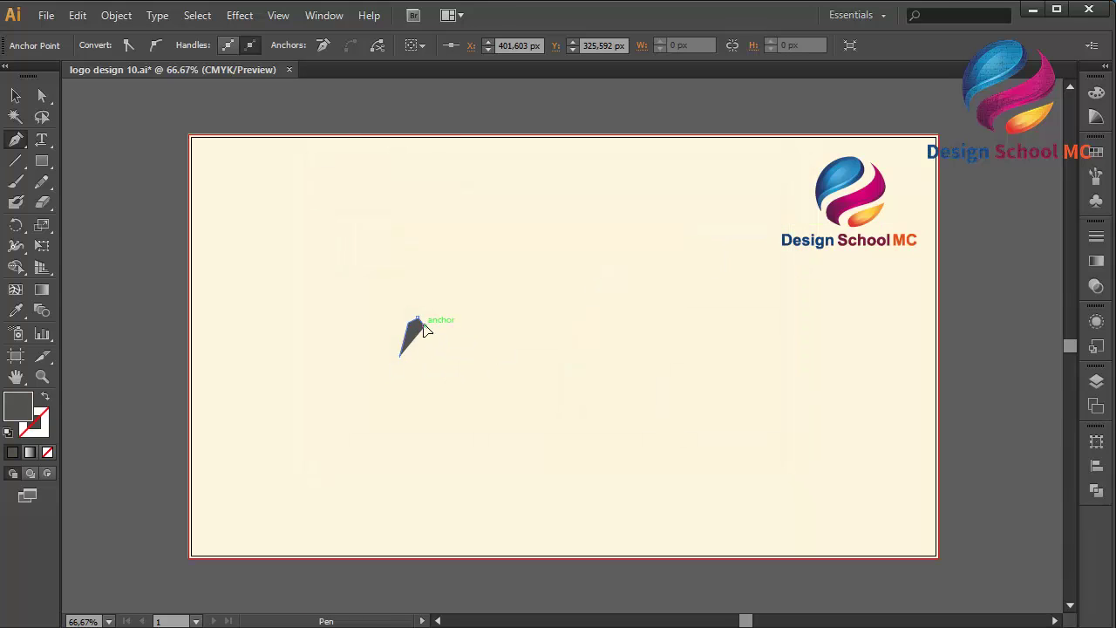
# Continue the mountain outline through the rising left-hand peaks and over the rounded tallest summit in the middle
pyautogui.moveTo(430, 324); pyautogui.dragTo(526, 236)
pyautogui.click(516, 282)
pyautogui.click(523, 229)
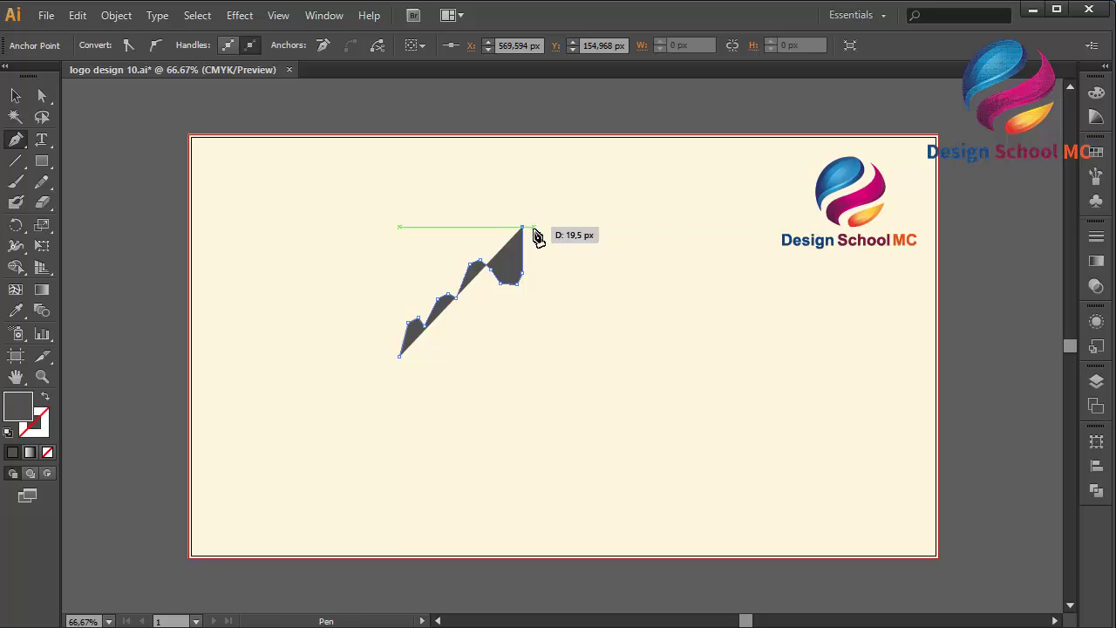
pyautogui.hotkey('ctrl', 'z')
pyautogui.click(532, 234)
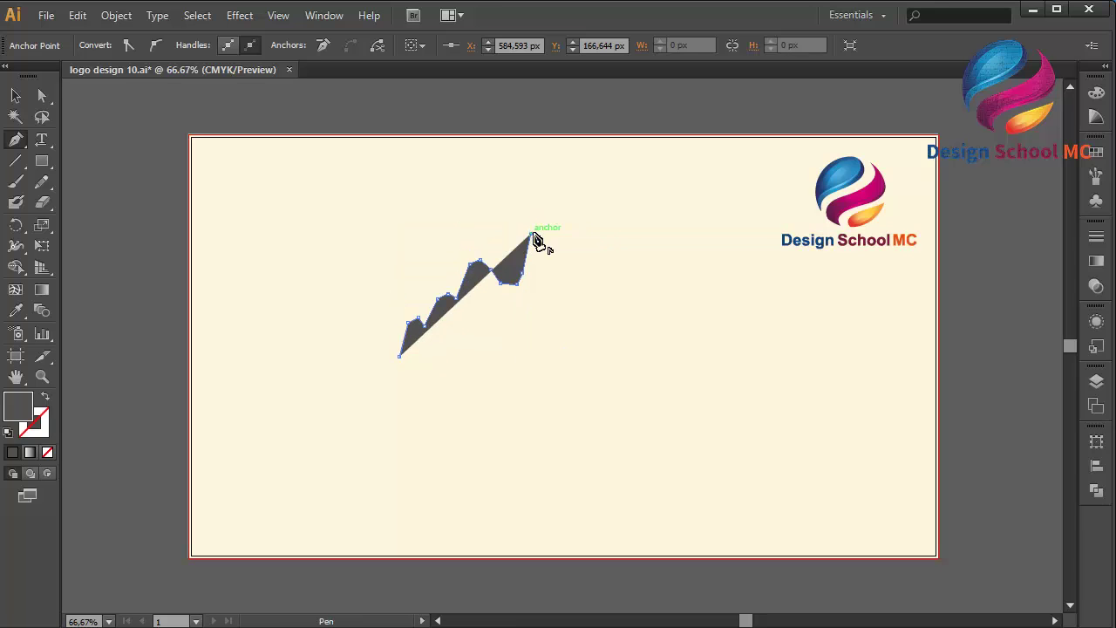
pyautogui.click(540, 237)
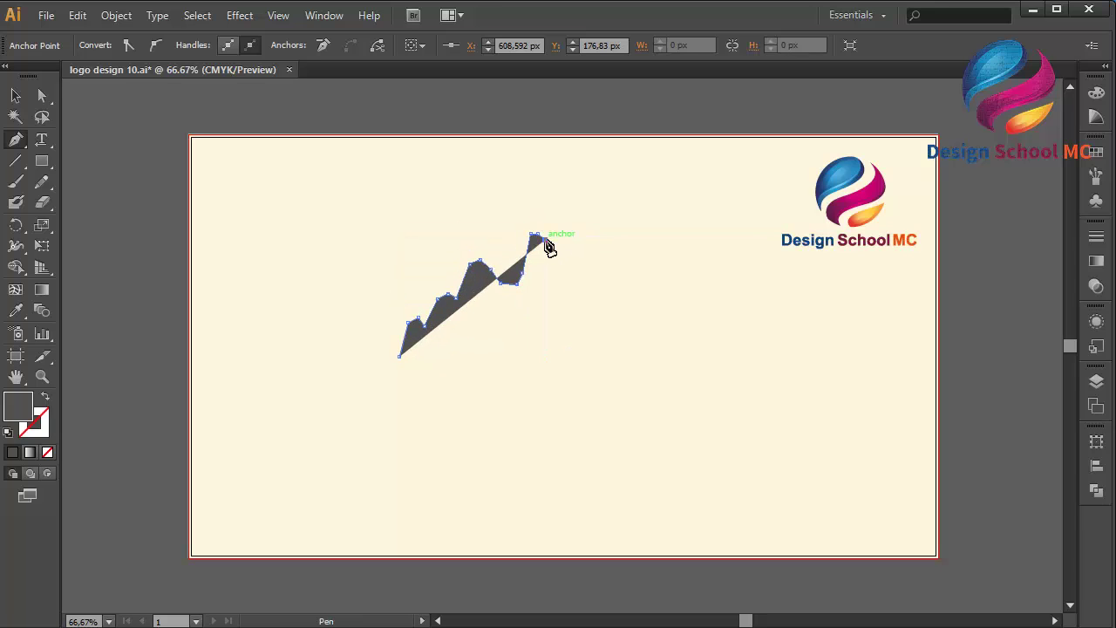
pyautogui.click(563, 213)
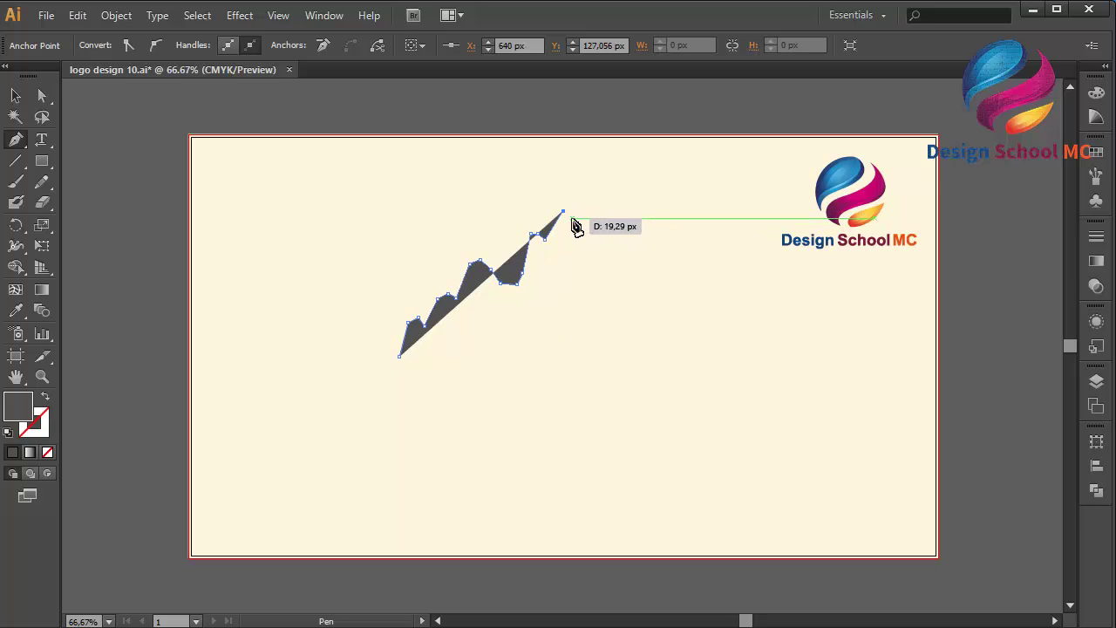
pyautogui.click(571, 214)
pyautogui.click(581, 227)
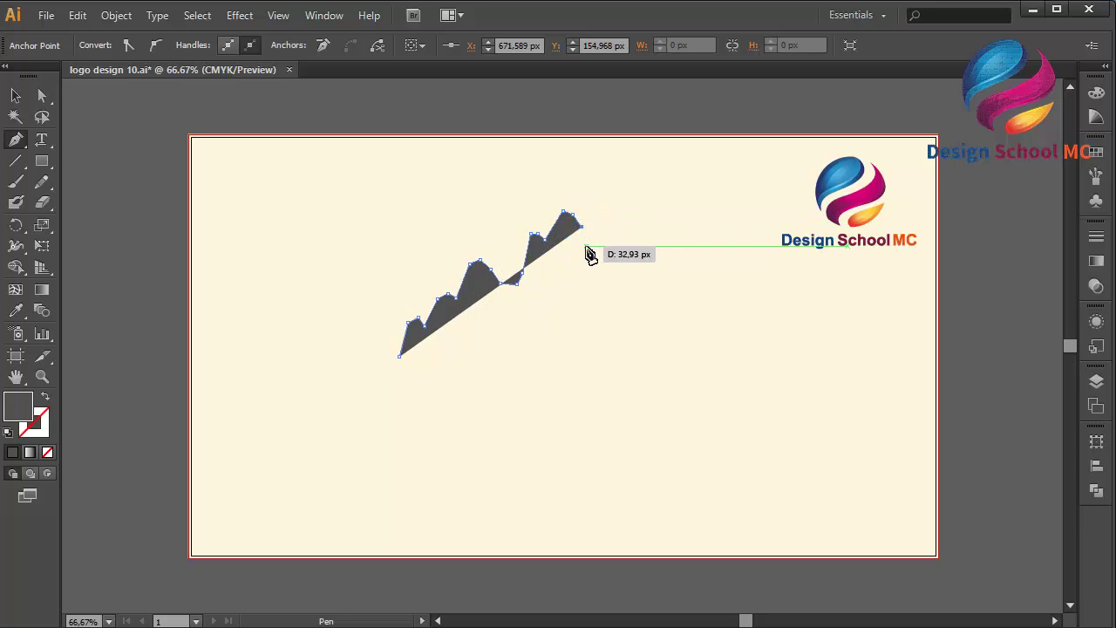
# Extend the outline down the summit's right slope into a valley and over the next large peak
pyautogui.click(601, 280)
pyautogui.click(626, 243)
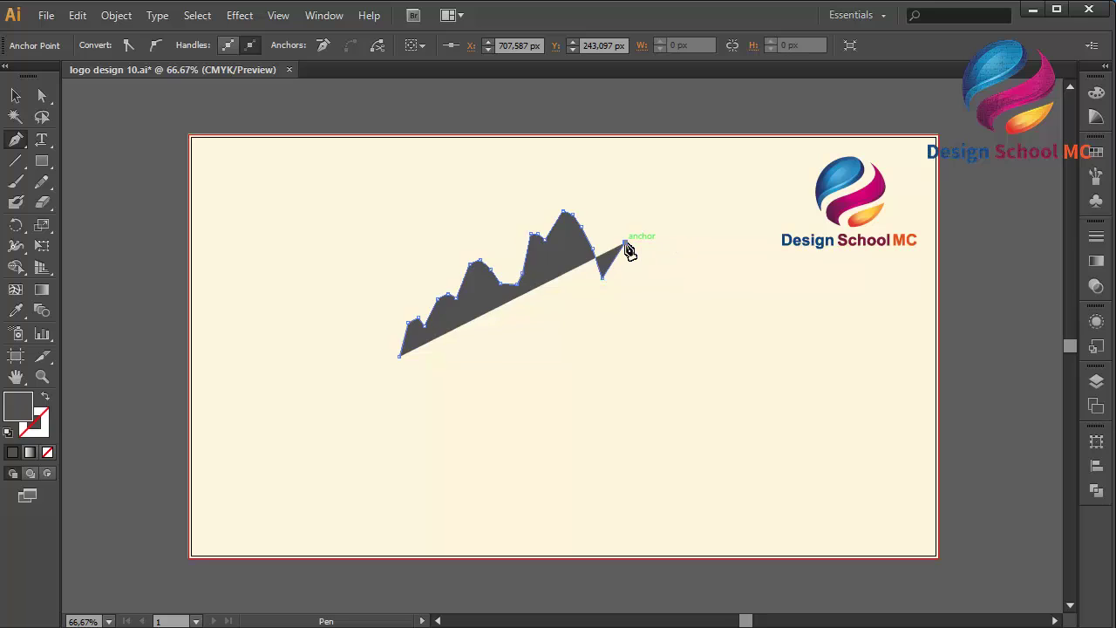
pyautogui.click(635, 238)
pyautogui.click(641, 246)
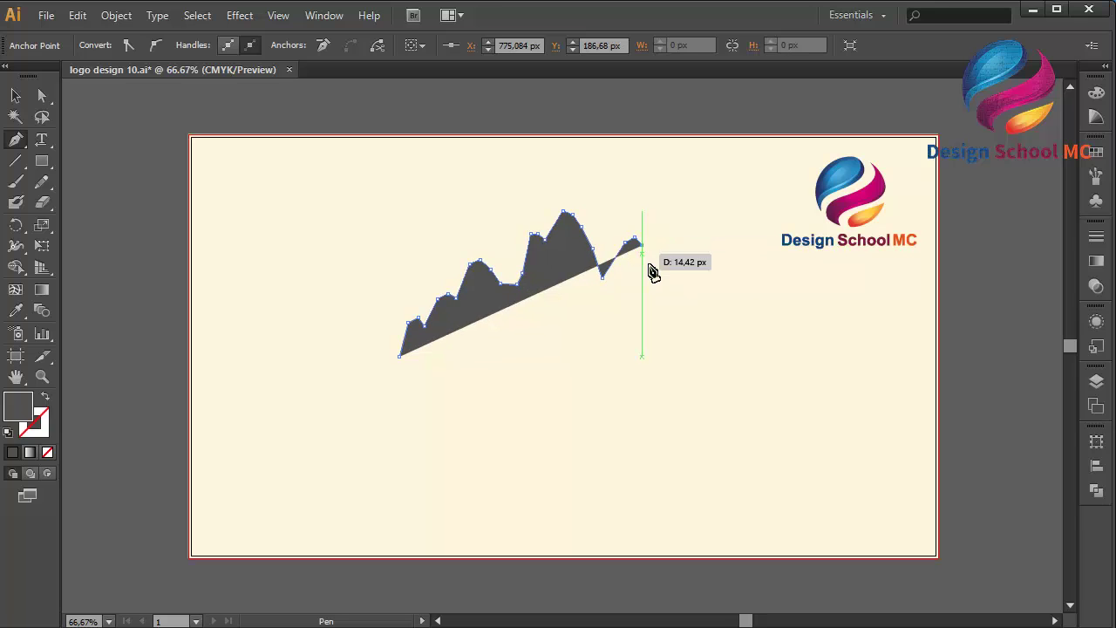
pyautogui.click(648, 266)
pyautogui.click(656, 294)
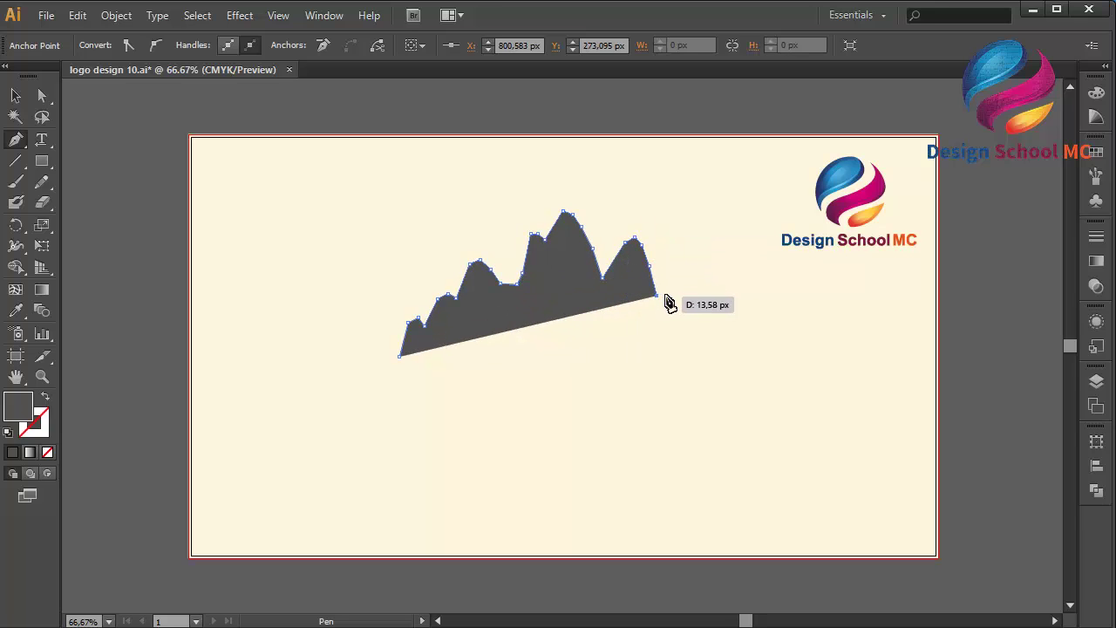
pyautogui.click(662, 302)
# Add two progressively lower peaks on the right side of the mountain outline
pyautogui.click(682, 275)
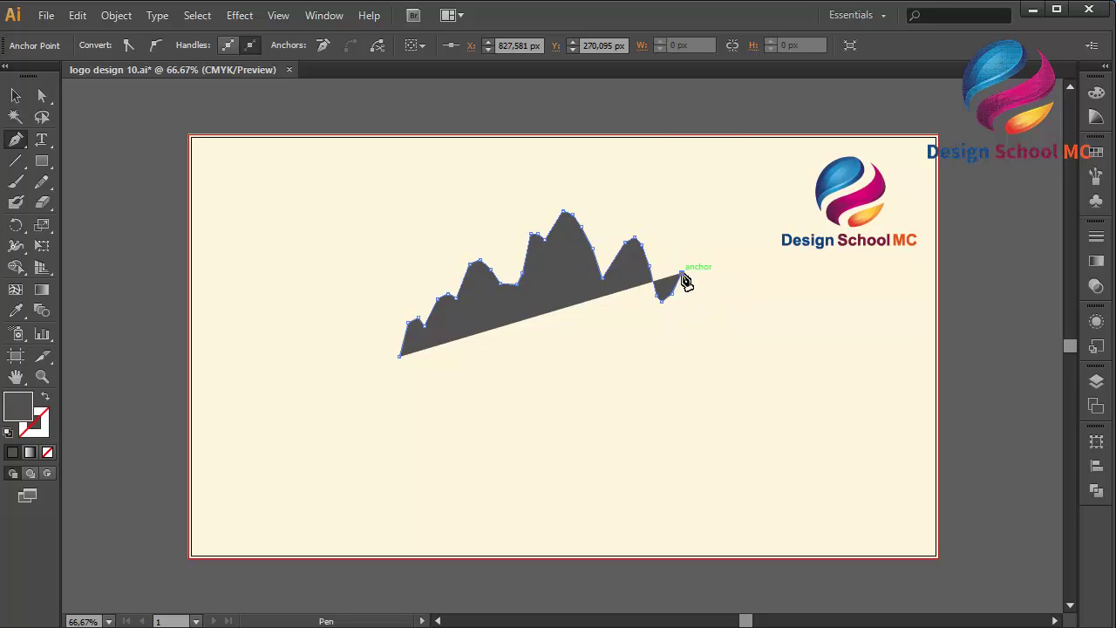
pyautogui.click(693, 276)
pyautogui.click(701, 296)
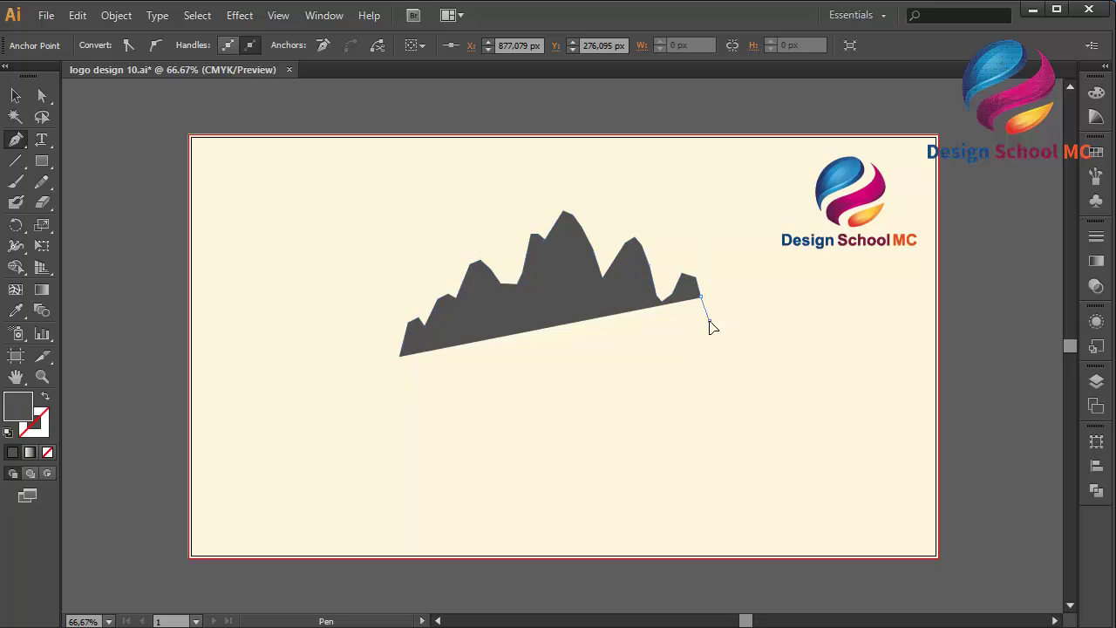
pyautogui.click(709, 320)
pyautogui.click(715, 324)
pyautogui.click(728, 311)
pyautogui.click(744, 329)
pyautogui.click(753, 347)
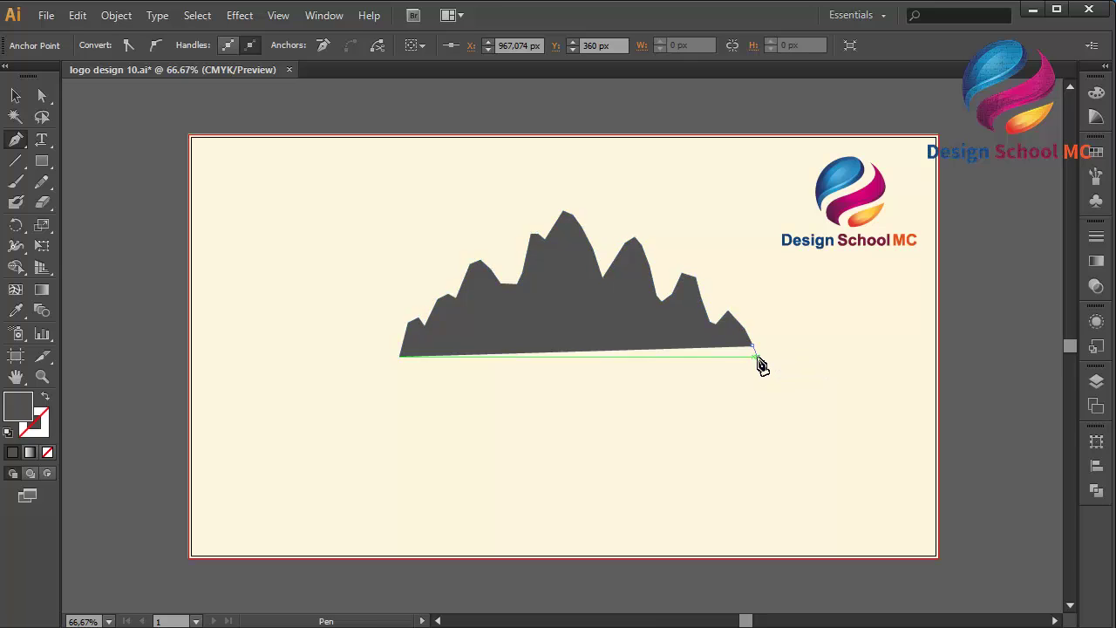
# Close the mountain silhouette with a flat horizontal base and deselect it
pyautogui.click(758, 356)
pyautogui.click(401, 358)
pyautogui.click(16, 96)
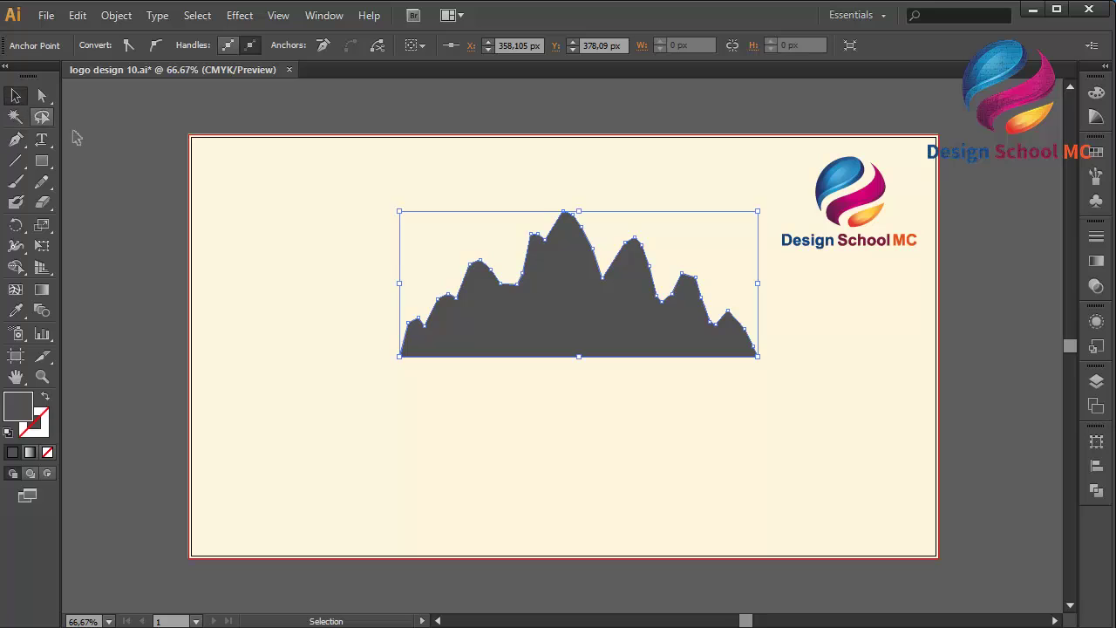
pyautogui.click(63, 130)
# Draw a wide flat ellipse that overlaps the lower part of the mountain silhouette
pyautogui.click(42, 161)
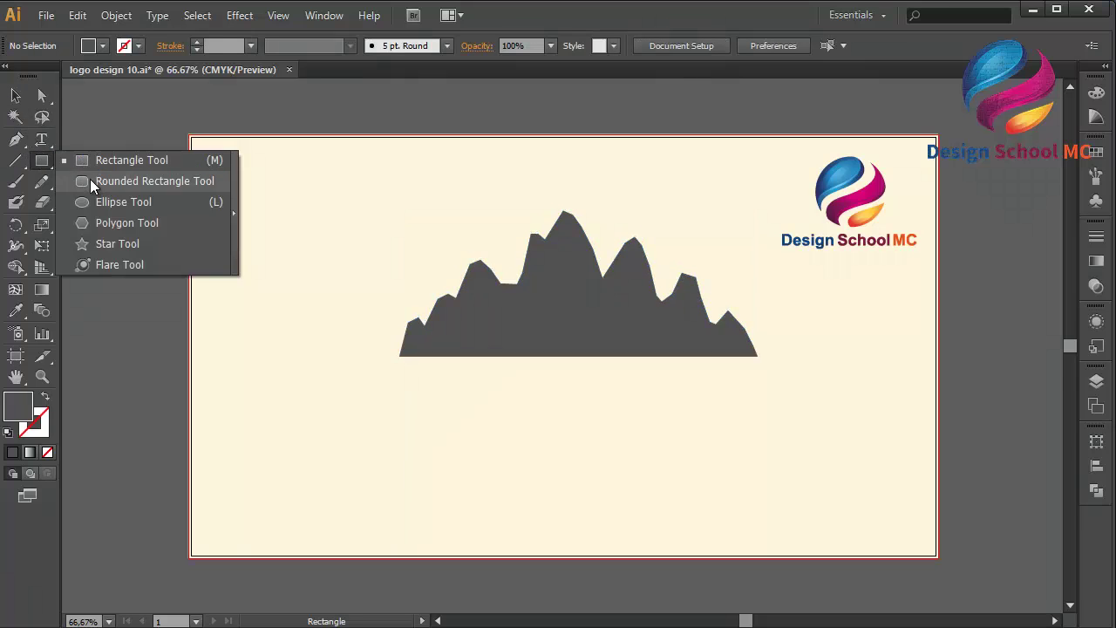
pyautogui.click(110, 201)
pyautogui.moveTo(285, 322); pyautogui.dragTo(744, 527)
# Copy the ellipse, paste the duplicate in front, and move it down and slightly right so the two overlap
pyautogui.click(16, 95)
pyautogui.click(75, 17)
pyautogui.click(105, 100)
pyautogui.click(71, 19)
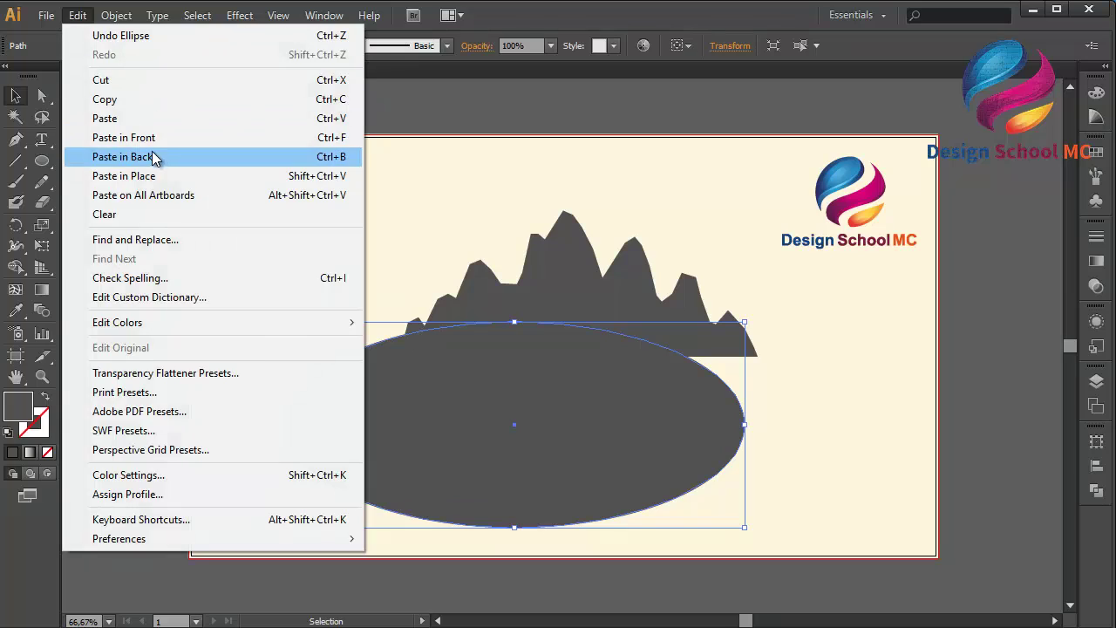
pyautogui.click(147, 138)
pyautogui.moveTo(470, 478); pyautogui.dragTo(477, 532)
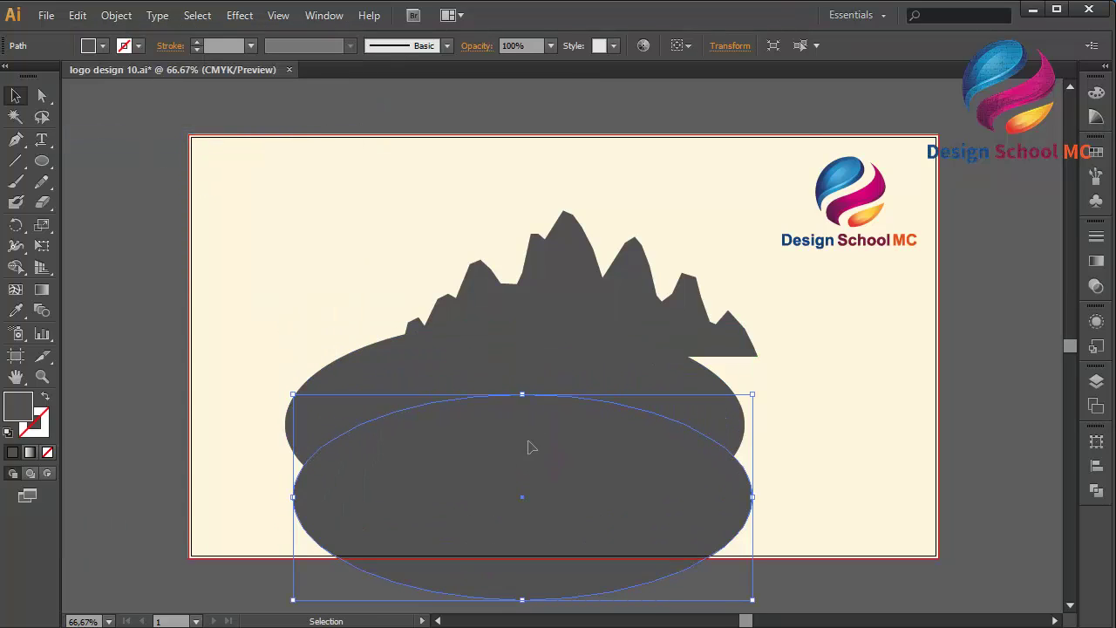
# Subtract the front ellipse from the upper one with Minus Front to leave a curved band
pyautogui.keyDown('shift'); pyautogui.click(558, 370); pyautogui.keyUp('shift')
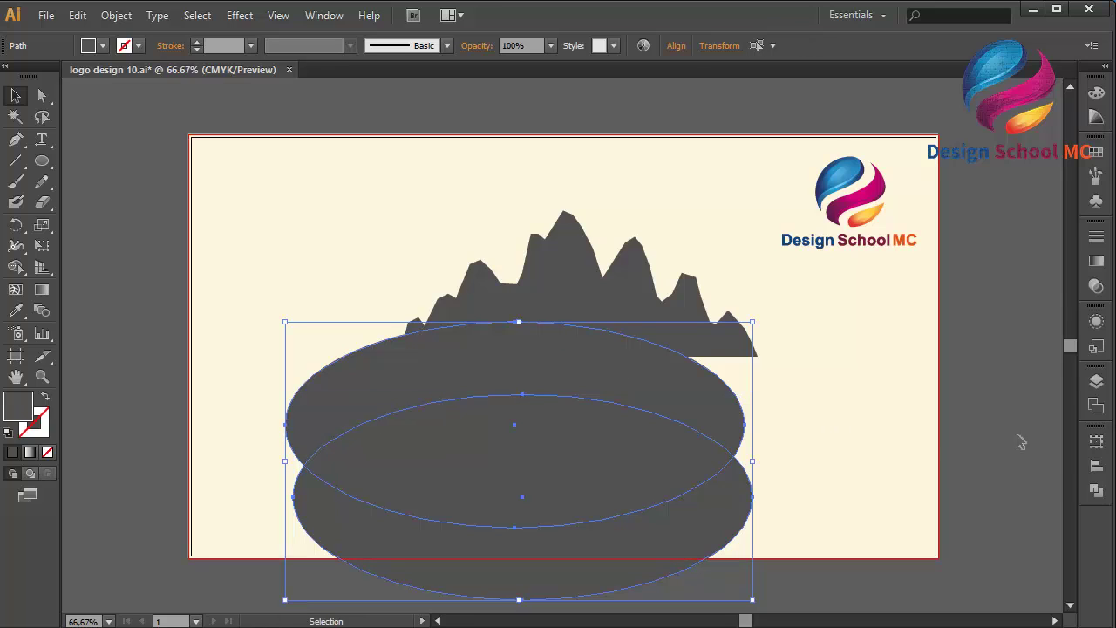
pyautogui.click(1096, 491)
pyautogui.click(923, 470)
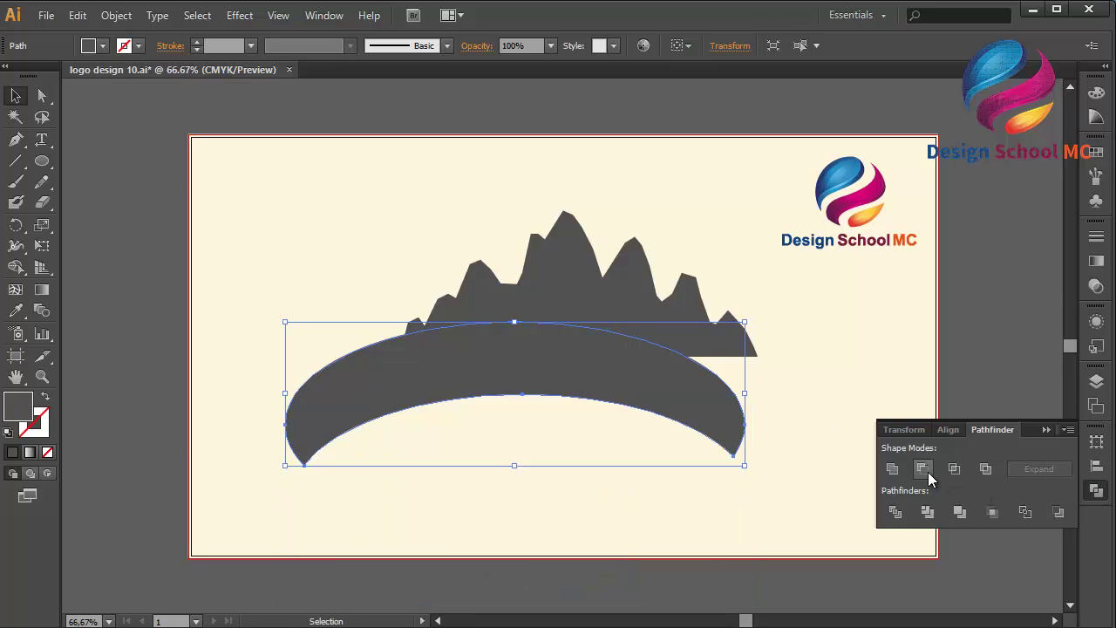
# Centre the curved band under the mountain and compress its height so it becomes a thin arc
pyautogui.moveTo(599, 398); pyautogui.dragTo(663, 412)
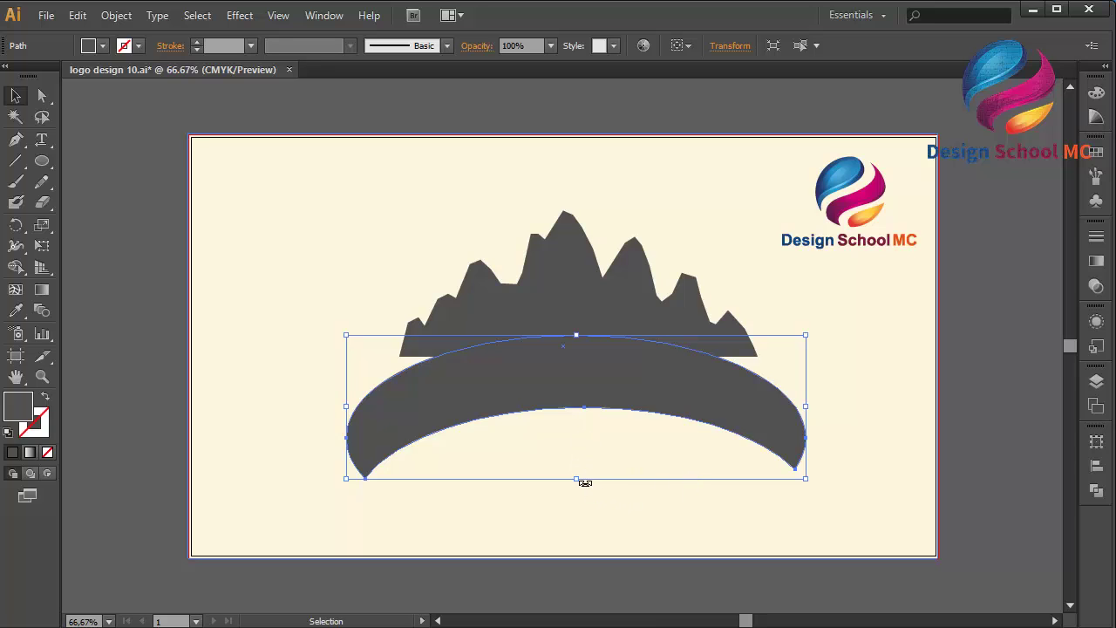
pyautogui.moveTo(576, 479); pyautogui.dragTo(576, 416)
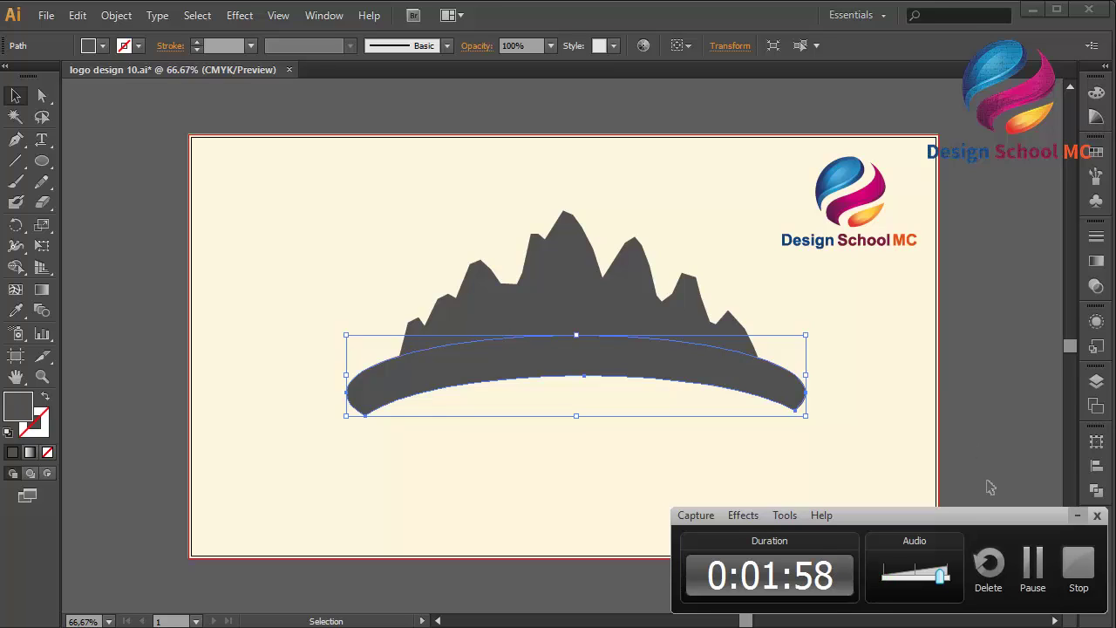
pyautogui.click(1032, 555)
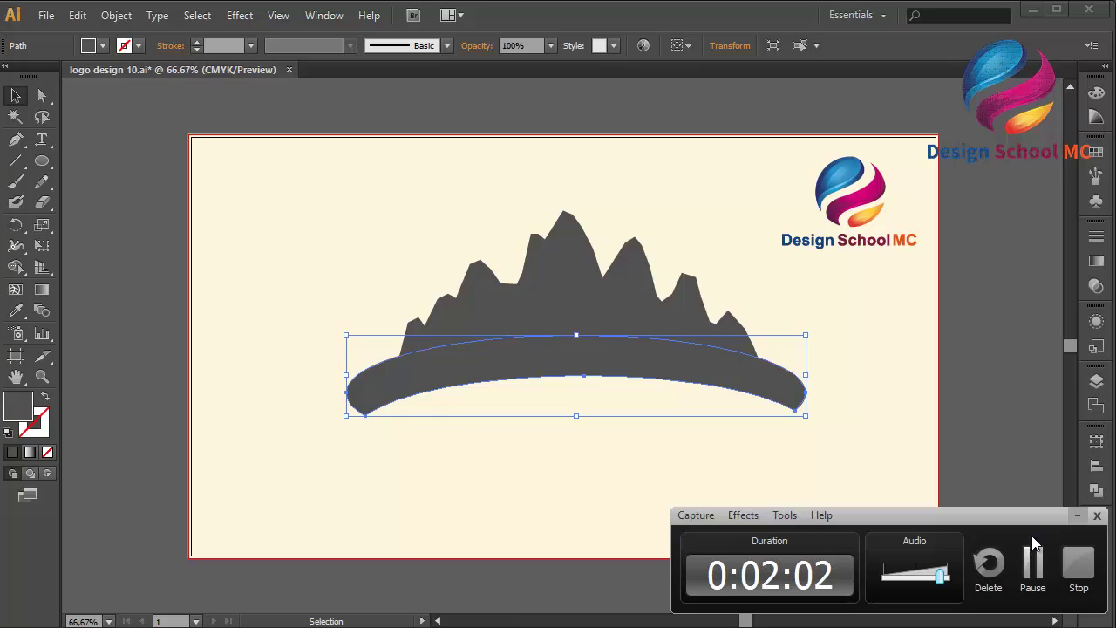
pyautogui.click(1077, 516)
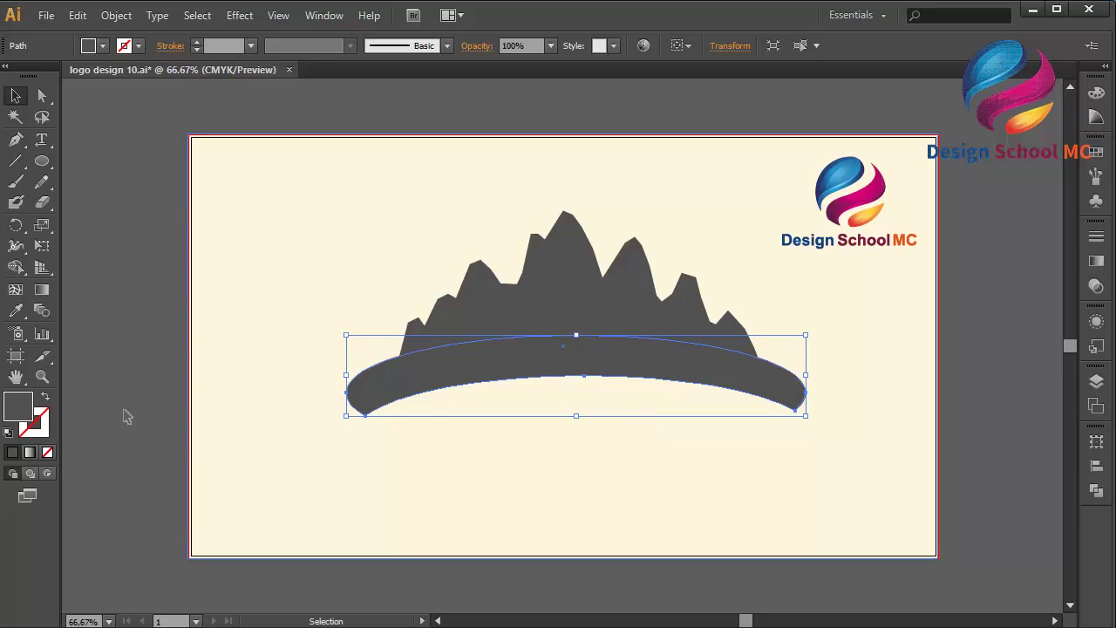
# Swap the arc's fill and stroke, and set its fill colour to orange FC7800
pyautogui.click(45, 398)
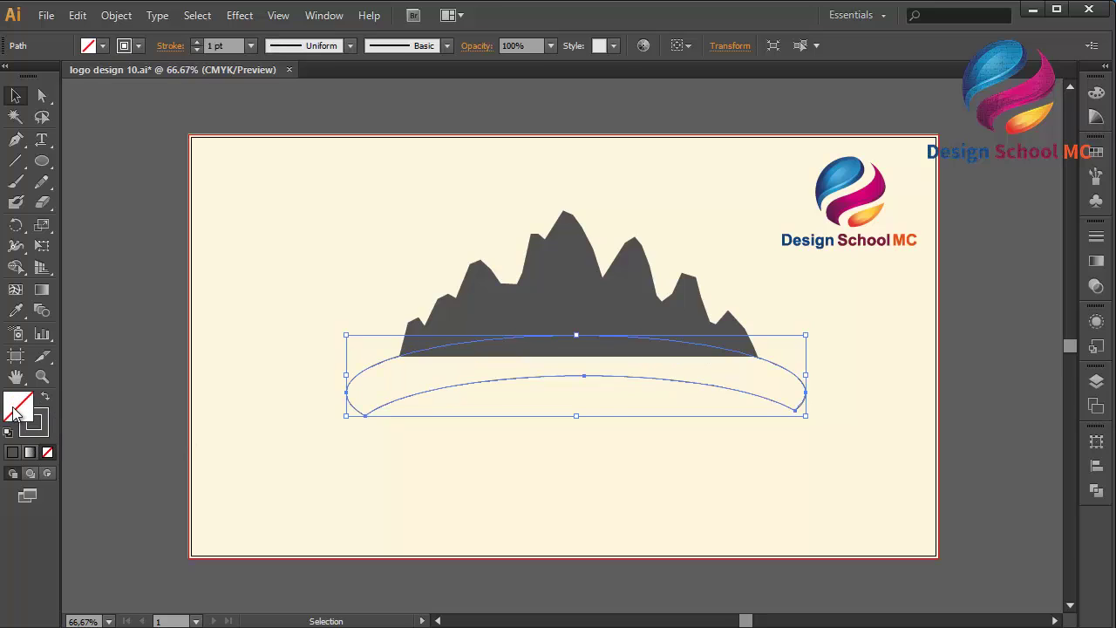
pyautogui.doubleClick(15, 406)
pyautogui.moveTo(502, 261); pyautogui.dragTo(559, 220)
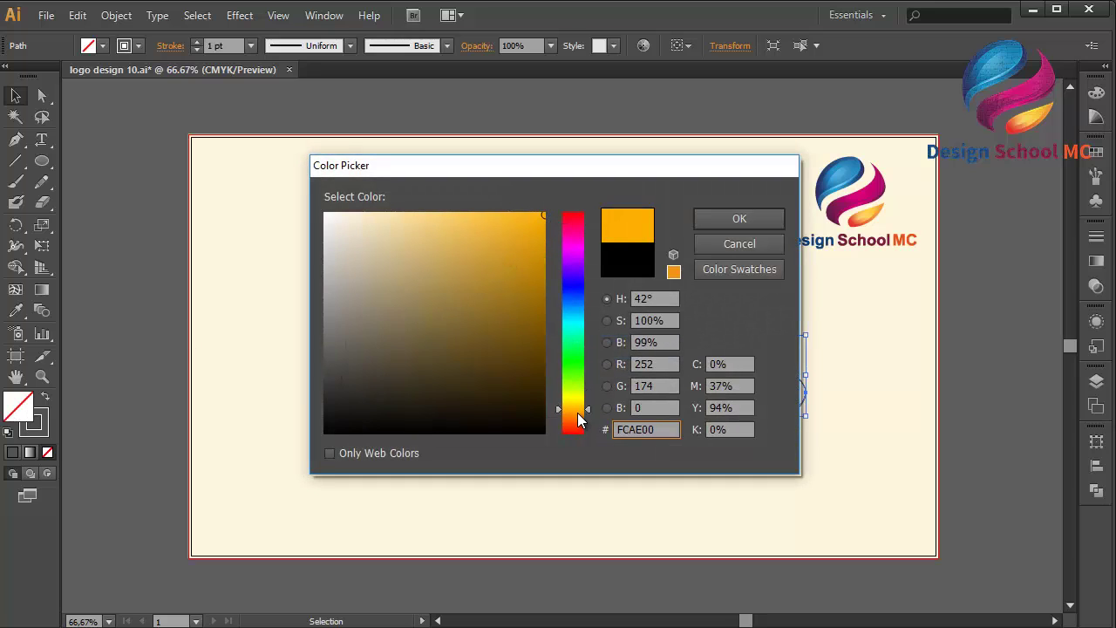
pyautogui.moveTo(576, 410); pyautogui.dragTo(576, 418)
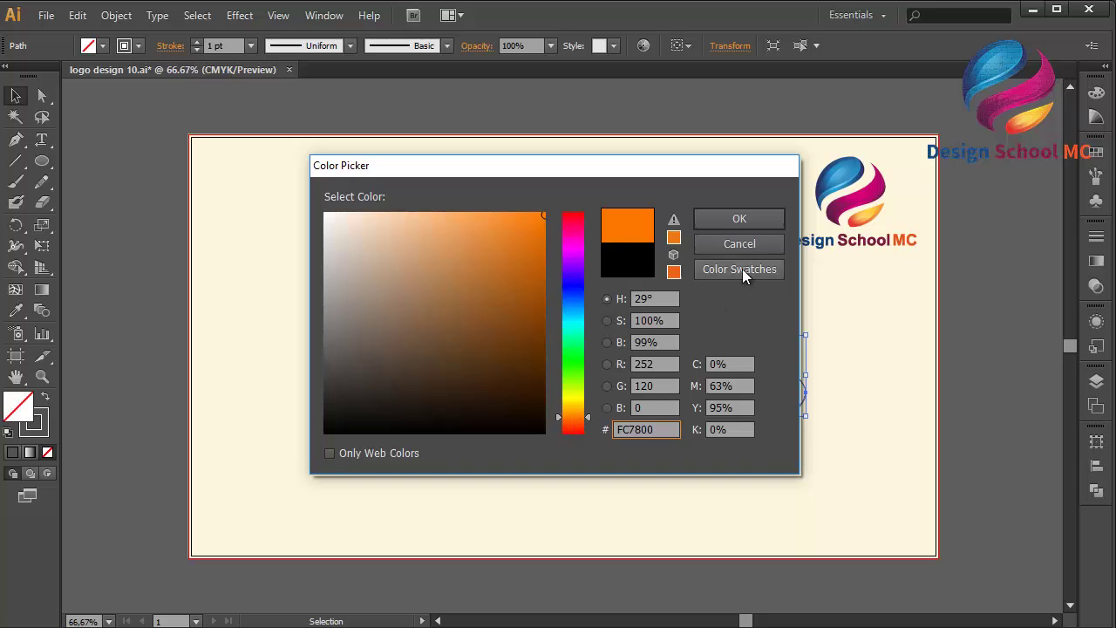
pyautogui.click(753, 221)
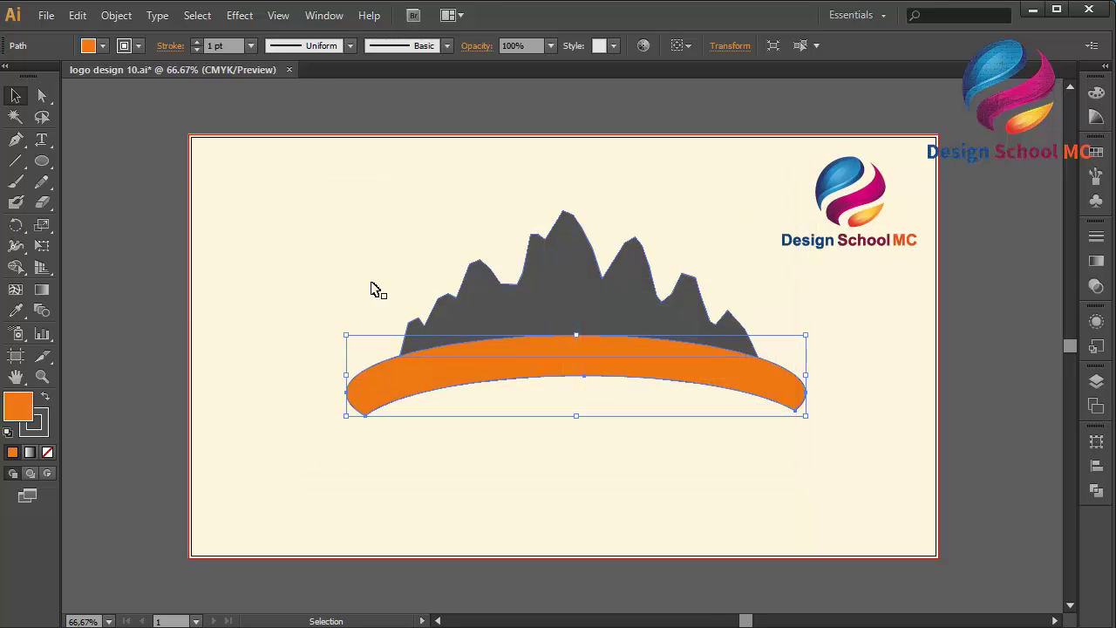
# Change the arc's fill colour to the deeper red-orange E24500
pyautogui.doubleClick(18, 406)
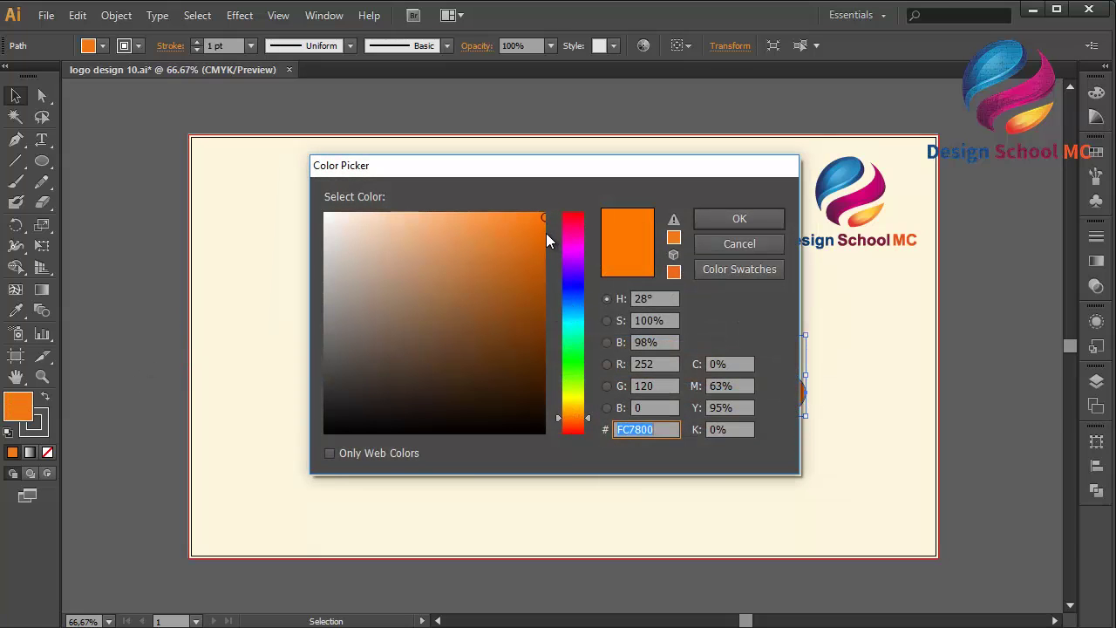
pyautogui.click(546, 244)
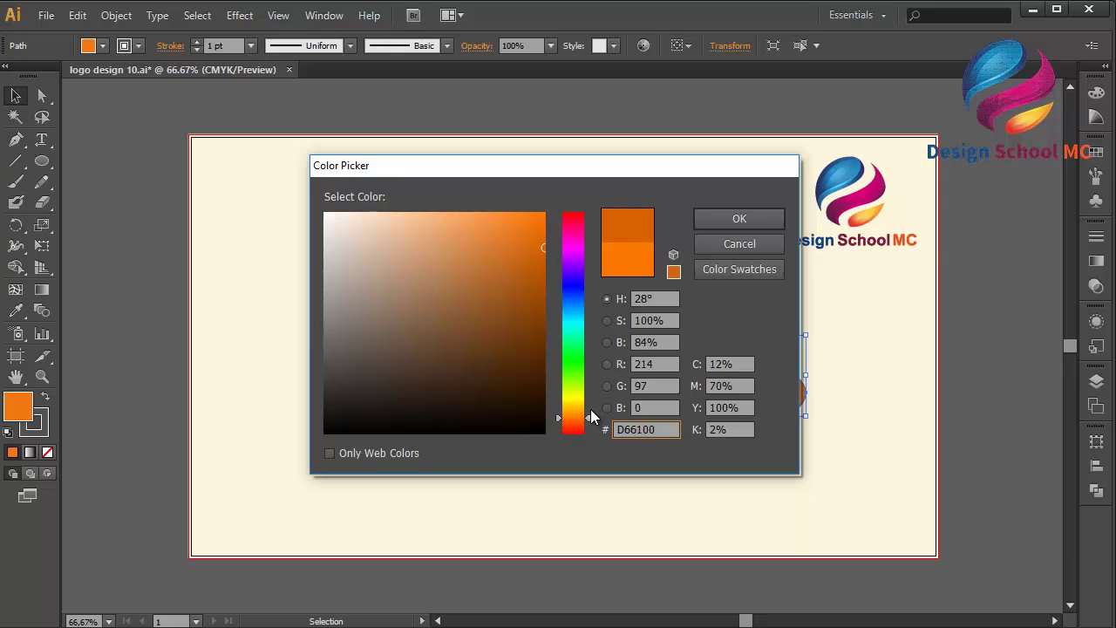
pyautogui.moveTo(583, 419); pyautogui.dragTo(583, 424)
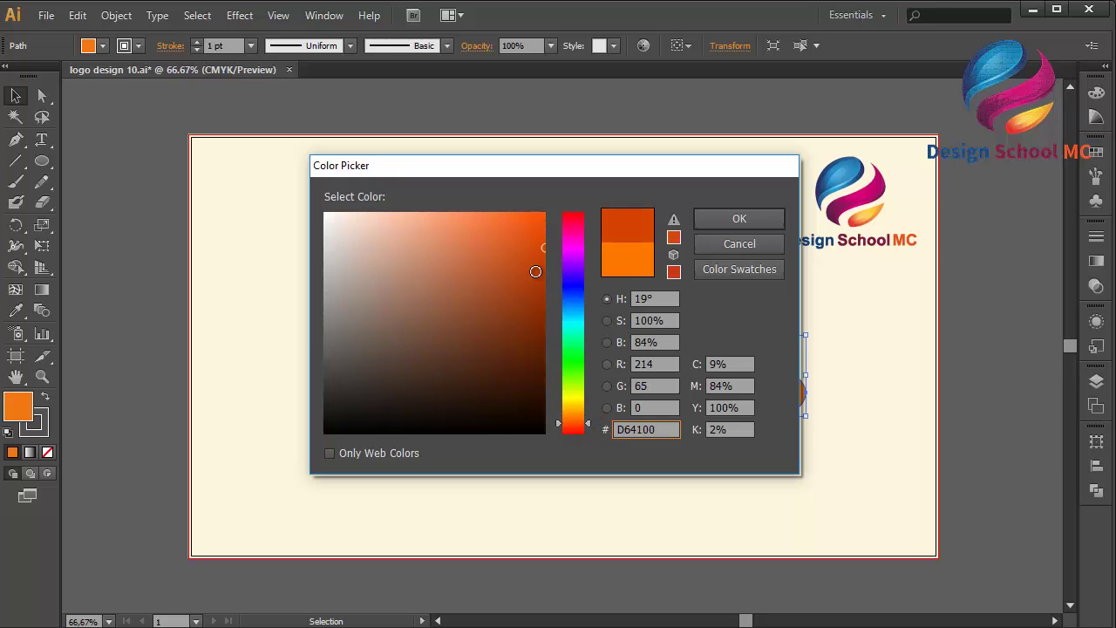
pyautogui.moveTo(541, 240); pyautogui.dragTo(554, 235)
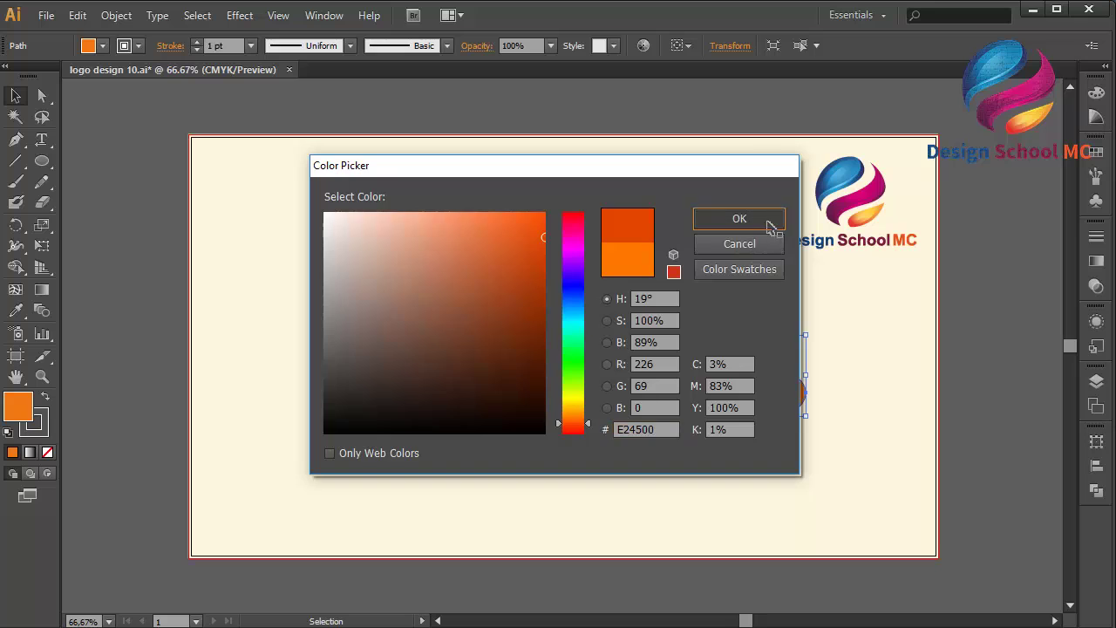
pyautogui.click(767, 222)
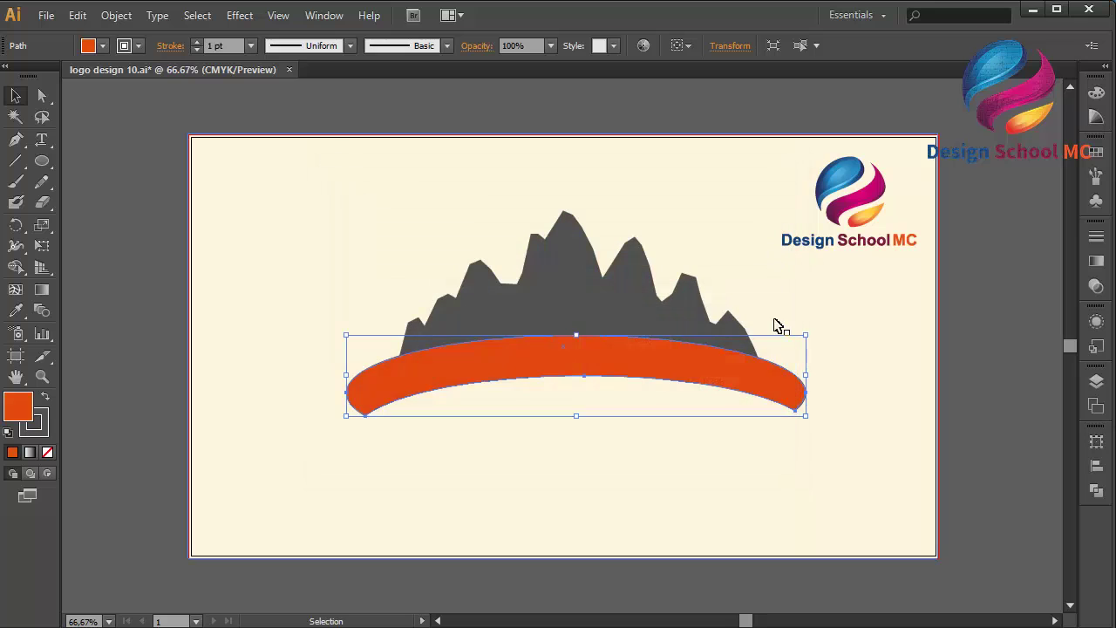
# Make the arc's stroke active and set its weight to 10 pt
pyautogui.click(27, 434)
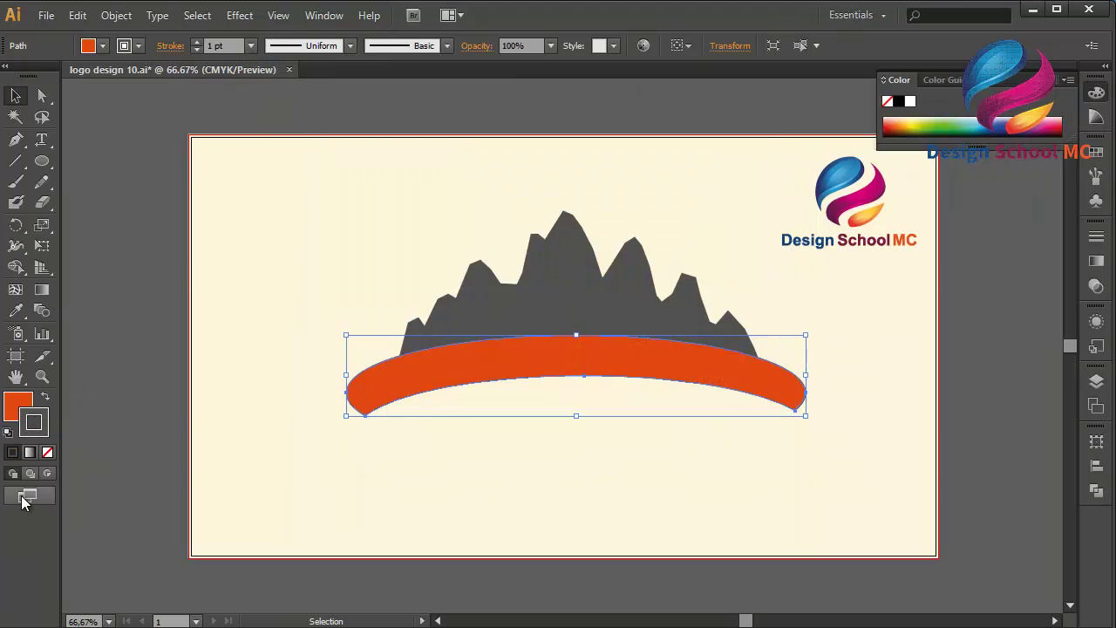
pyautogui.click(251, 45)
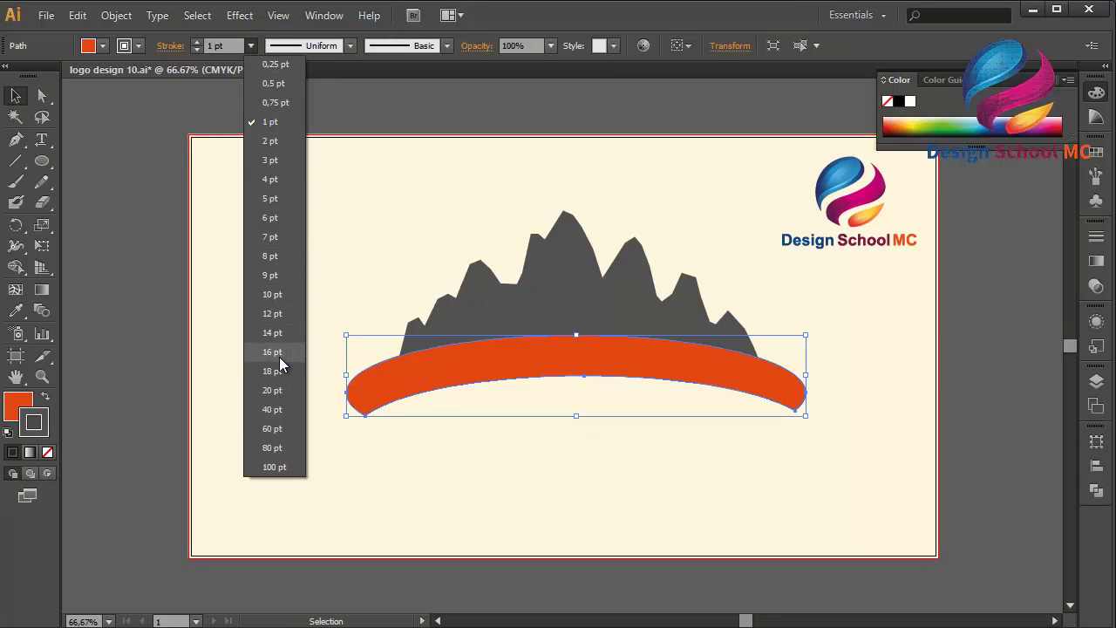
pyautogui.click(274, 390)
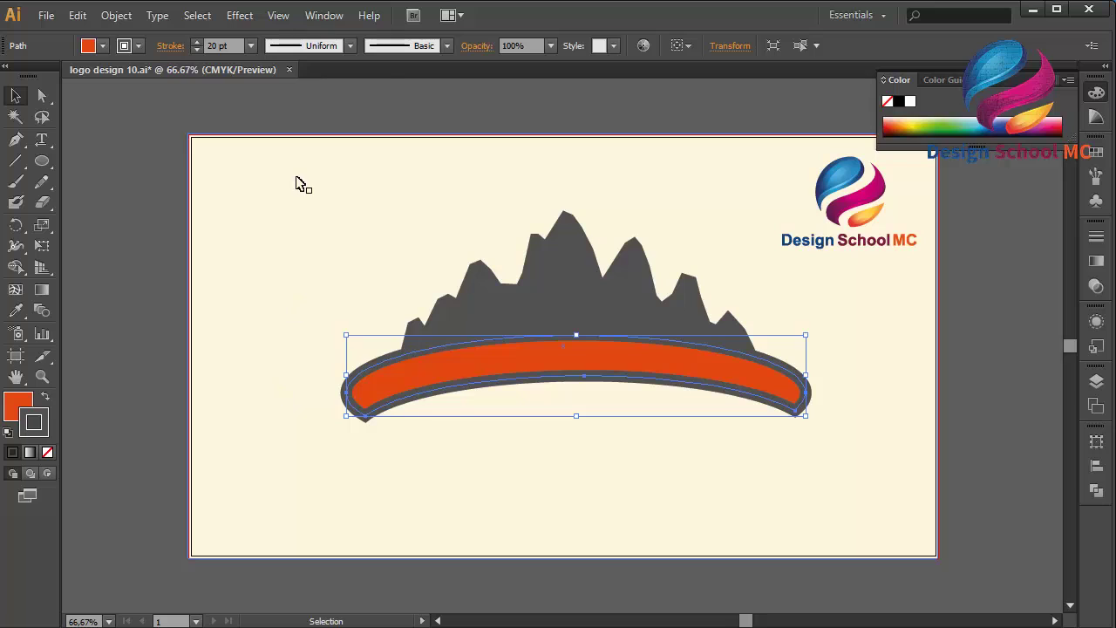
pyautogui.click(249, 46)
pyautogui.click(261, 296)
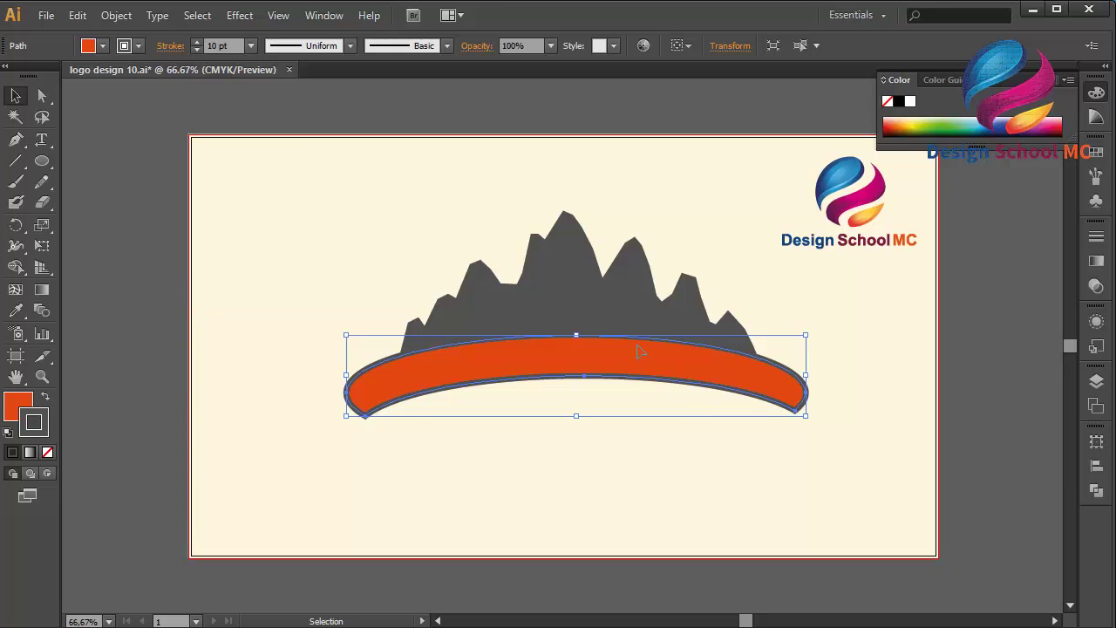
# Set the arc's stroke colour to dark navy 121A25
pyautogui.doubleClick(35, 424)
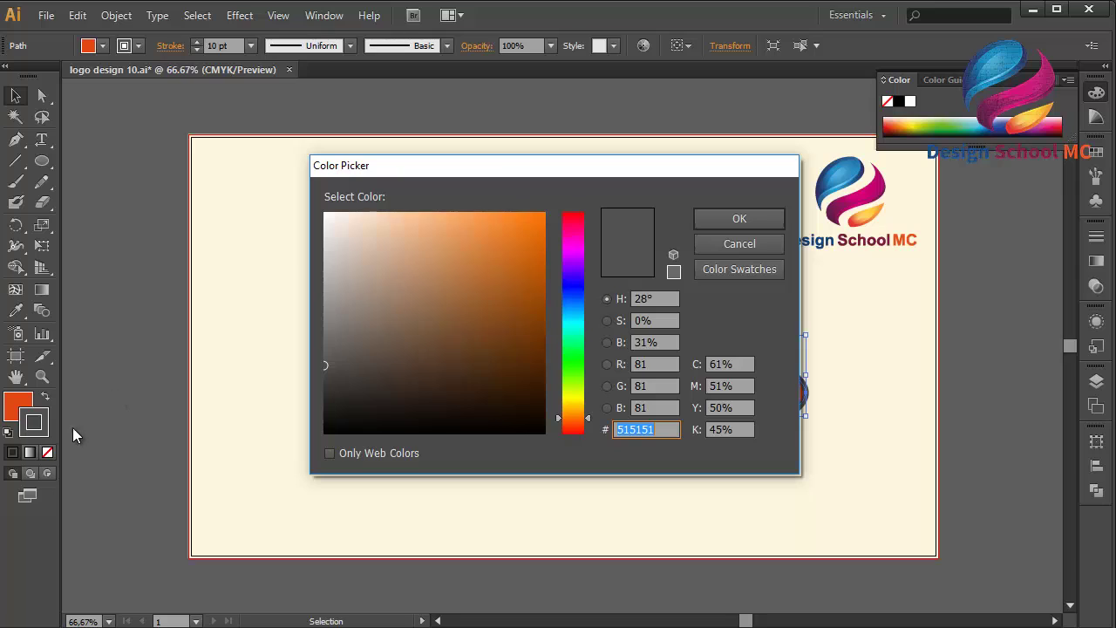
pyautogui.moveTo(344, 399); pyautogui.dragTo(304, 402)
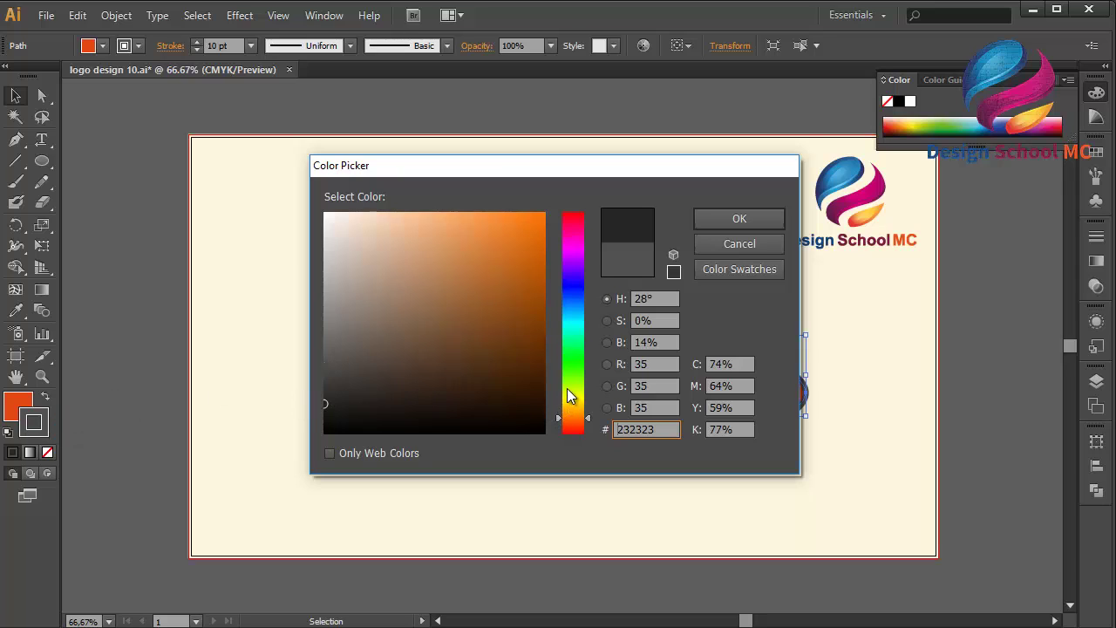
pyautogui.moveTo(575, 377); pyautogui.dragTo(578, 299)
pyautogui.moveTo(436, 401); pyautogui.dragTo(444, 400)
pyautogui.click(705, 224)
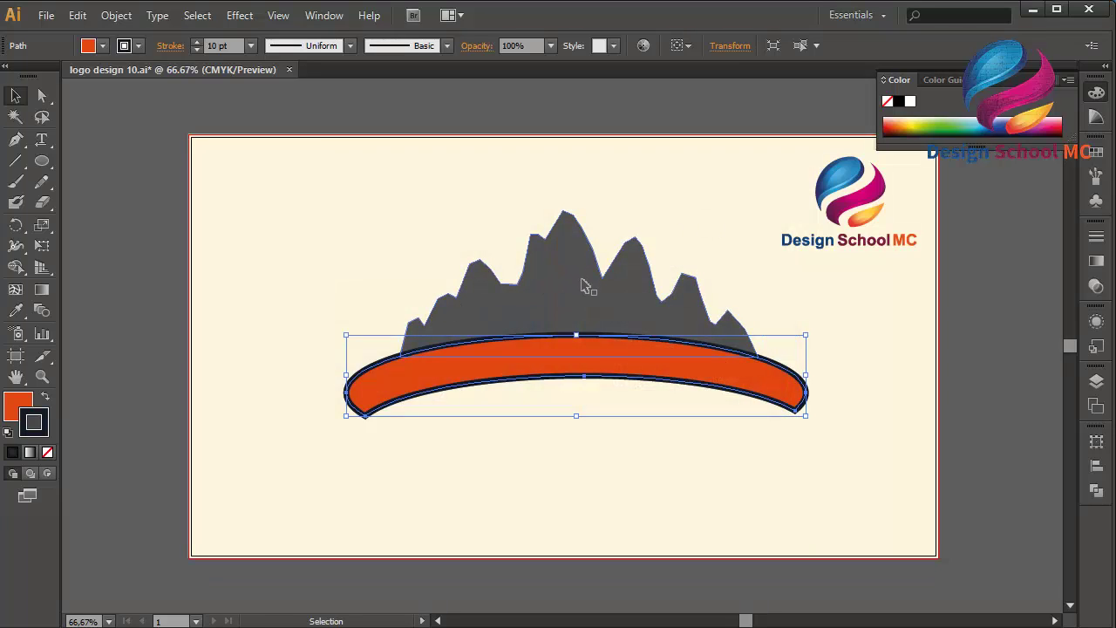
# Copy the hex code 121A25 of the arc's stroke colour
pyautogui.doubleClick(38, 427)
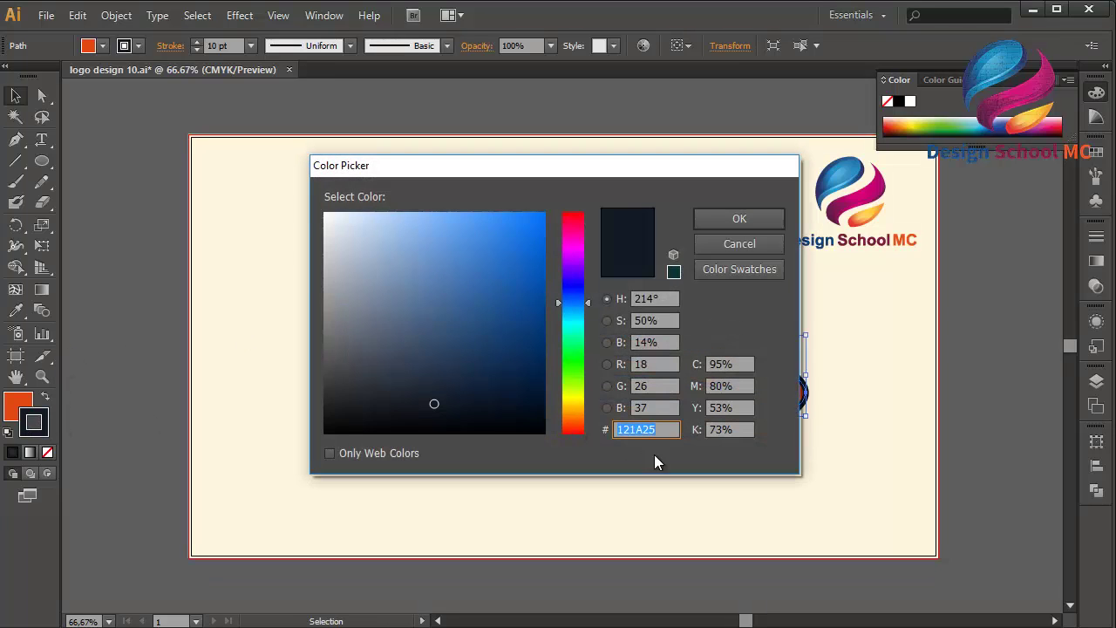
pyautogui.rightClick(657, 430)
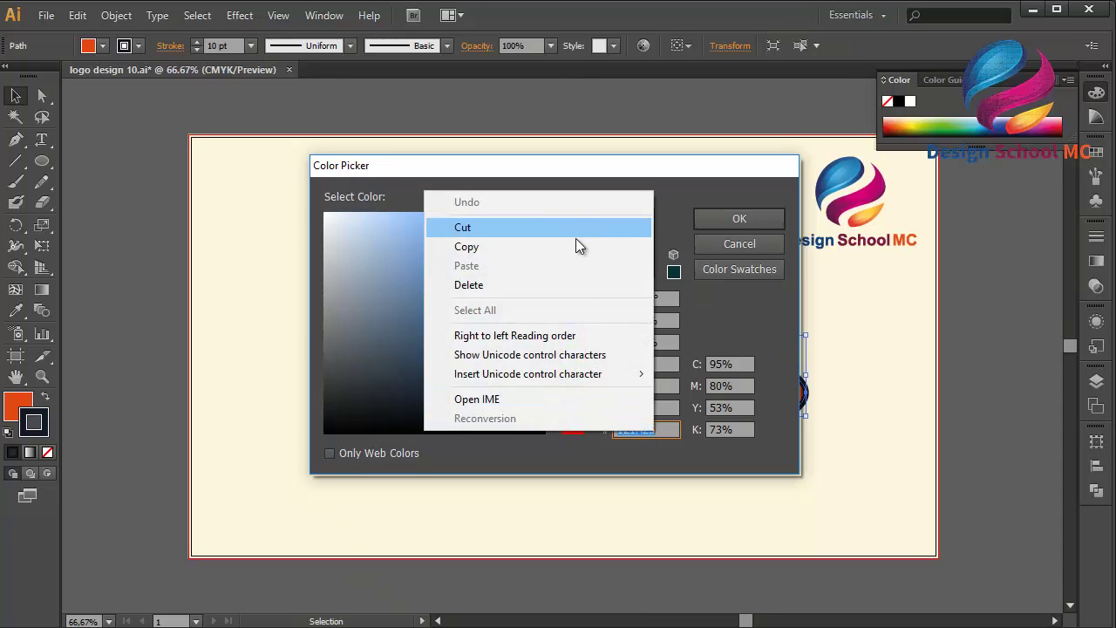
pyautogui.click(580, 247)
pyautogui.click(722, 222)
# Set the mountain silhouette's fill to the copied colour 121A25 and deselect it
pyautogui.click(613, 303)
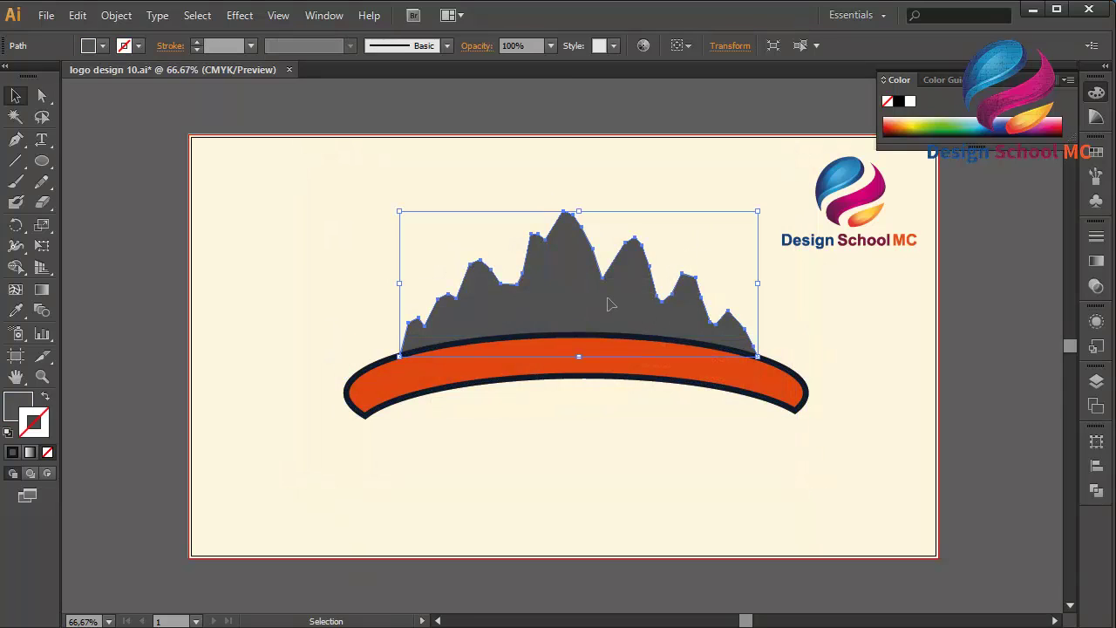
pyautogui.doubleClick(19, 406)
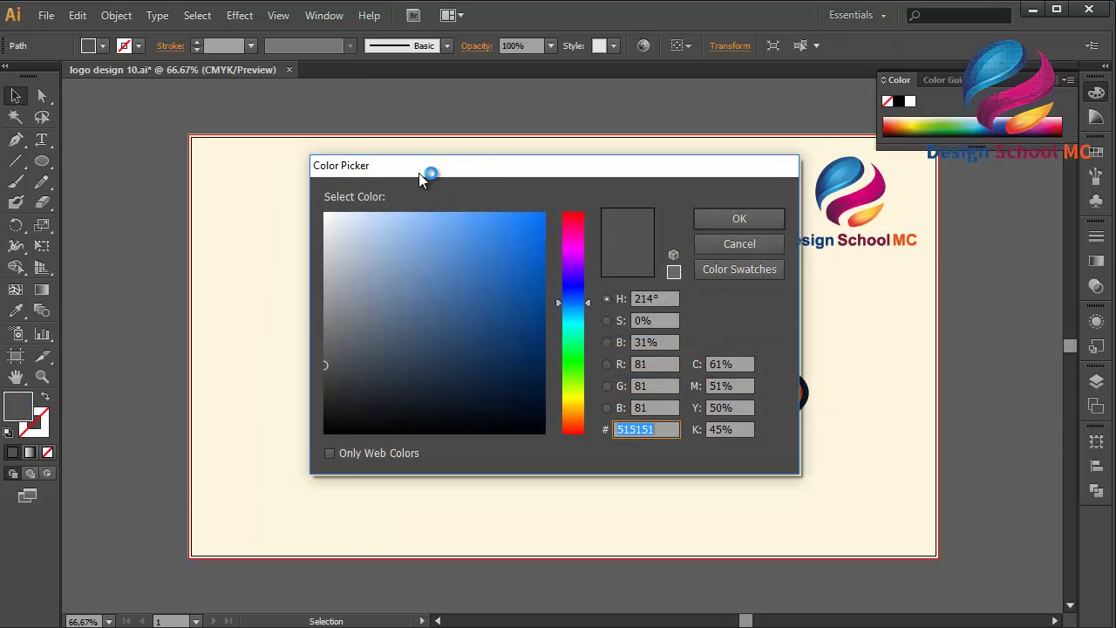
pyautogui.moveTo(458, 169); pyautogui.dragTo(204, 193)
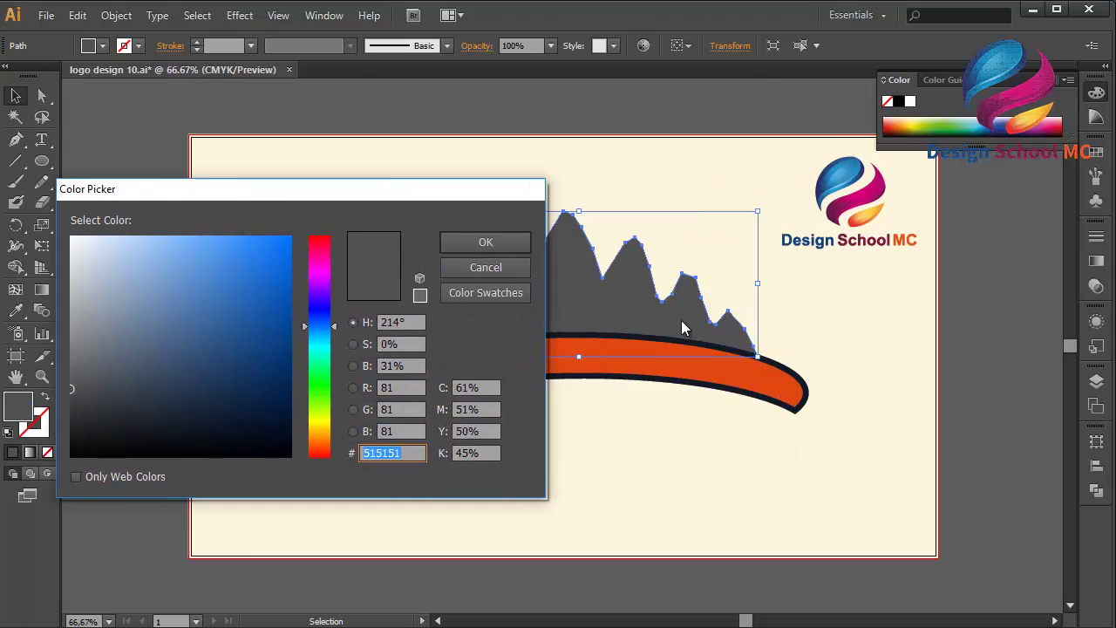
pyautogui.rightClick(406, 451)
pyautogui.click(343, 291)
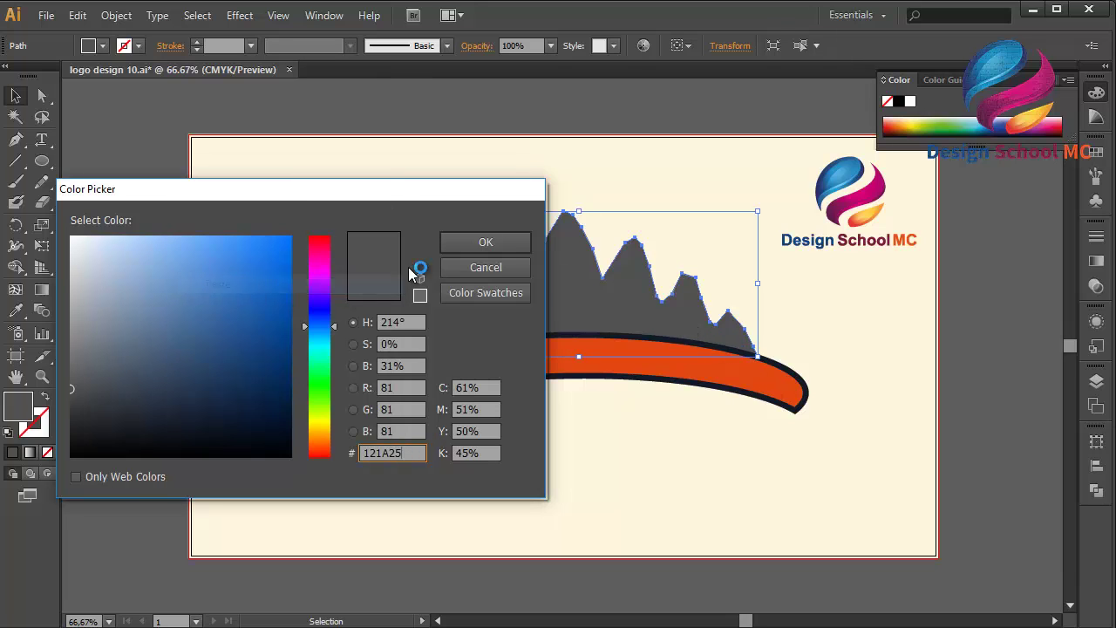
pyautogui.click(471, 244)
pyautogui.click(139, 281)
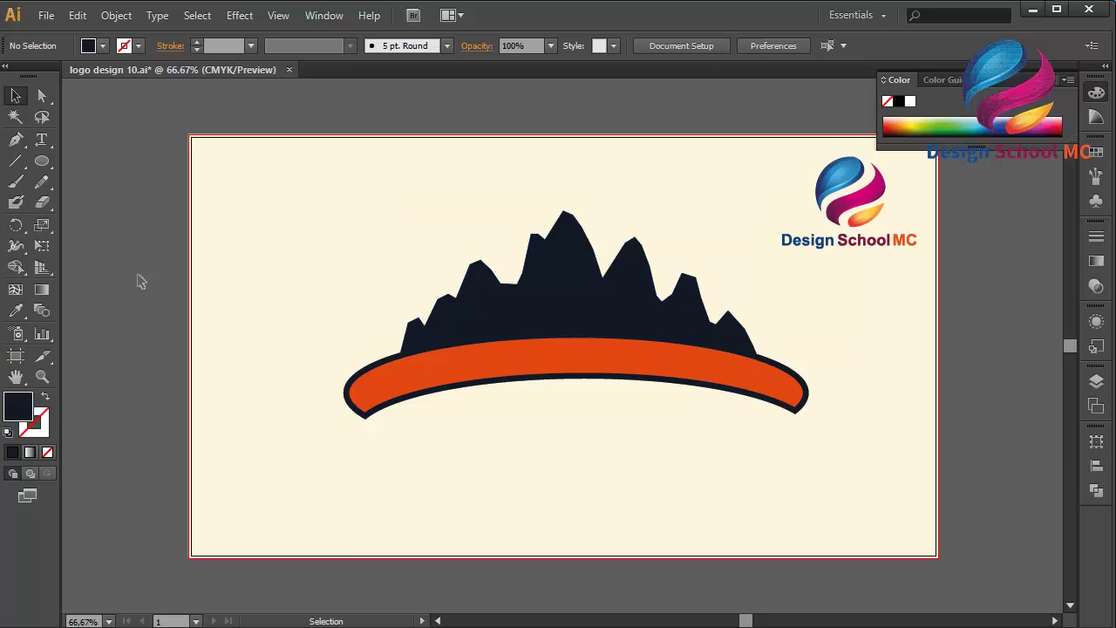
# Change the background rectangle's fill from cream to a very light grey
pyautogui.click(266, 267)
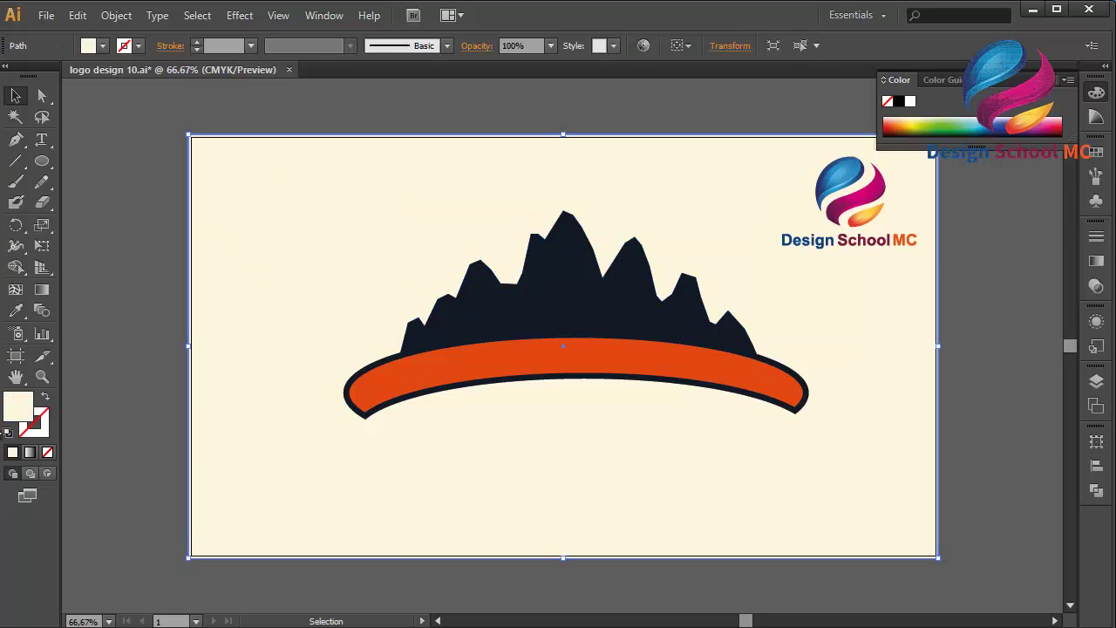
pyautogui.doubleClick(26, 415)
pyautogui.moveTo(217, 277)
pyautogui.mouseDown()
pyautogui.moveTo(137, 274)
pyautogui.moveTo(65, 245)
pyautogui.moveTo(78, 261)
pyautogui.moveTo(72, 253)
pyautogui.mouseUp()
pyautogui.click(486, 243)
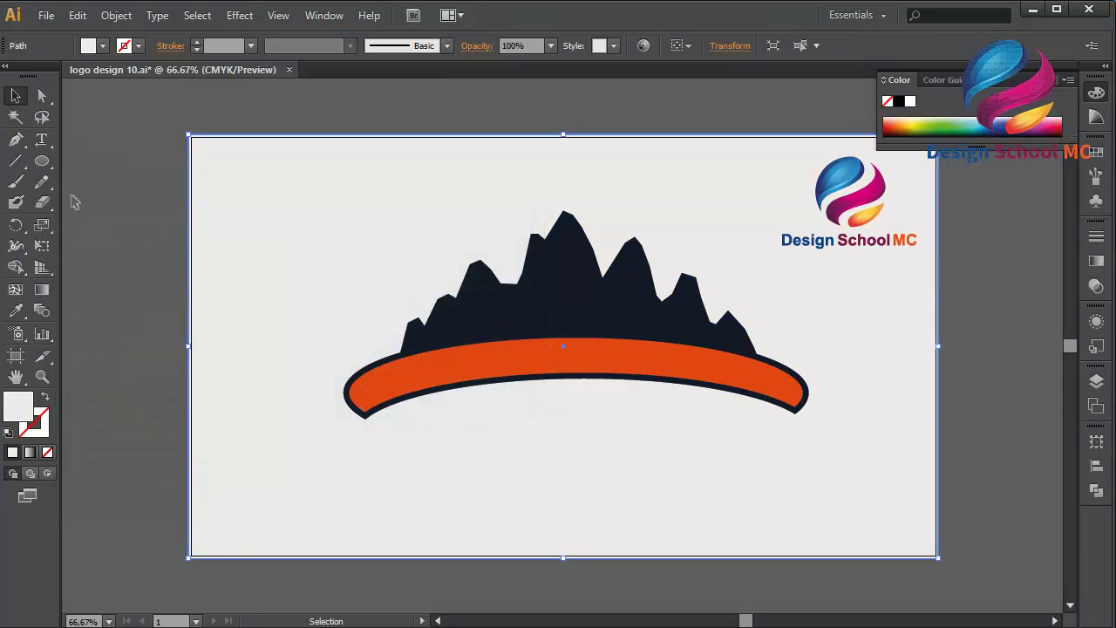
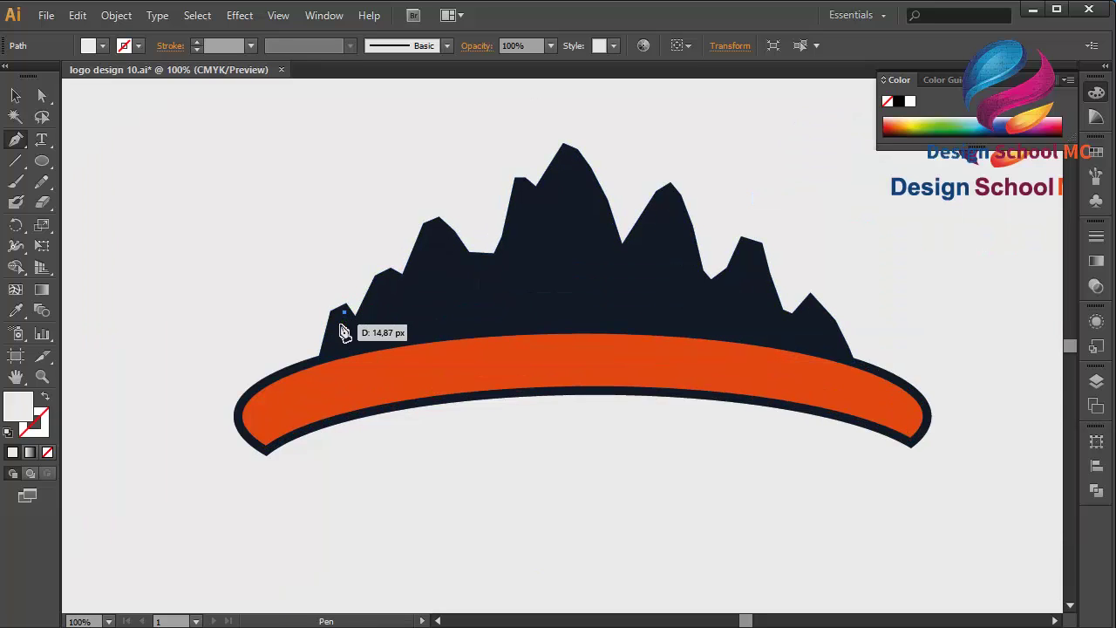
# Draw light grey snow patches with the Pen tool on the two leftmost peaks, and adjust the anchors of the small sliver on the second peak
pyautogui.moveTo(345, 332); pyautogui.dragTo(364, 347)
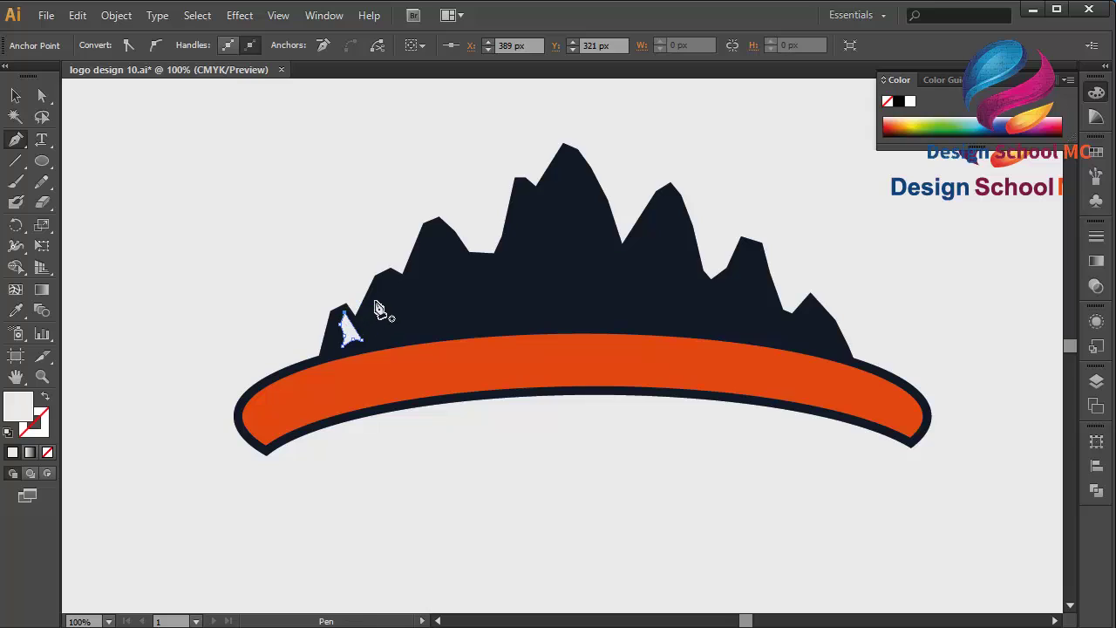
pyautogui.moveTo(382, 282); pyautogui.dragTo(388, 320)
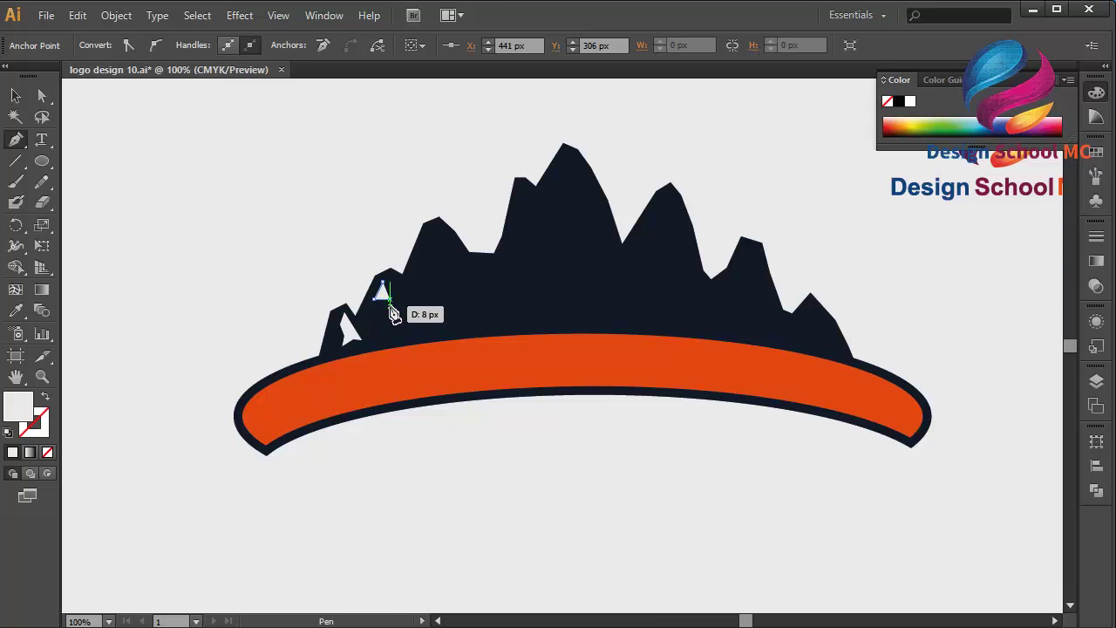
pyautogui.hotkey('ctrl', 'z')
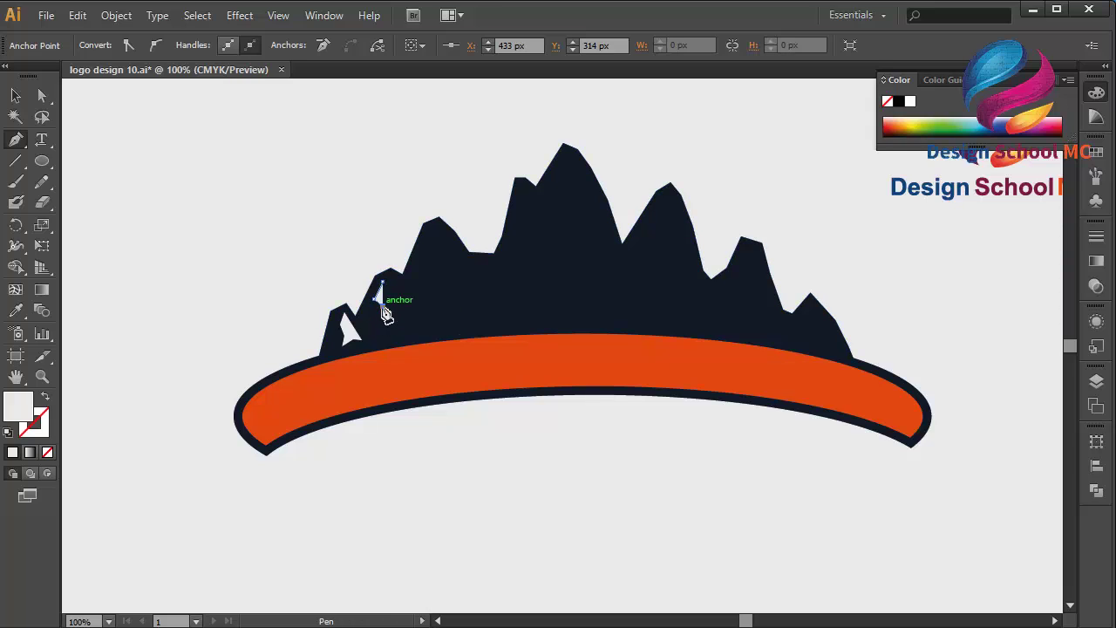
pyautogui.moveTo(384, 330); pyautogui.dragTo(399, 280)
pyautogui.click(42, 95)
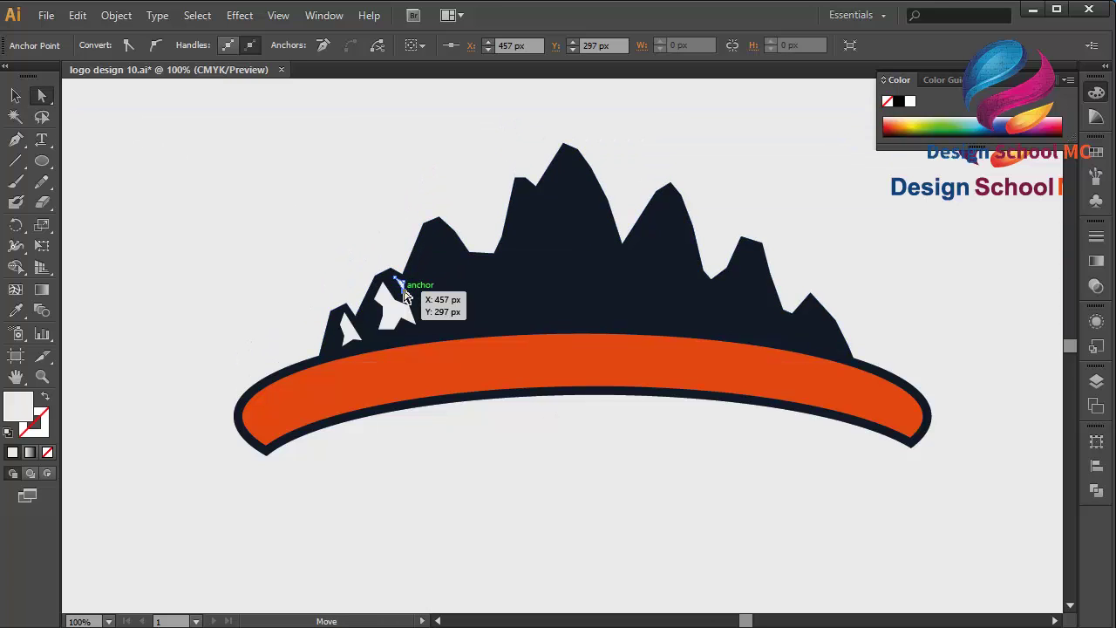
pyautogui.moveTo(405, 296); pyautogui.dragTo(396, 280)
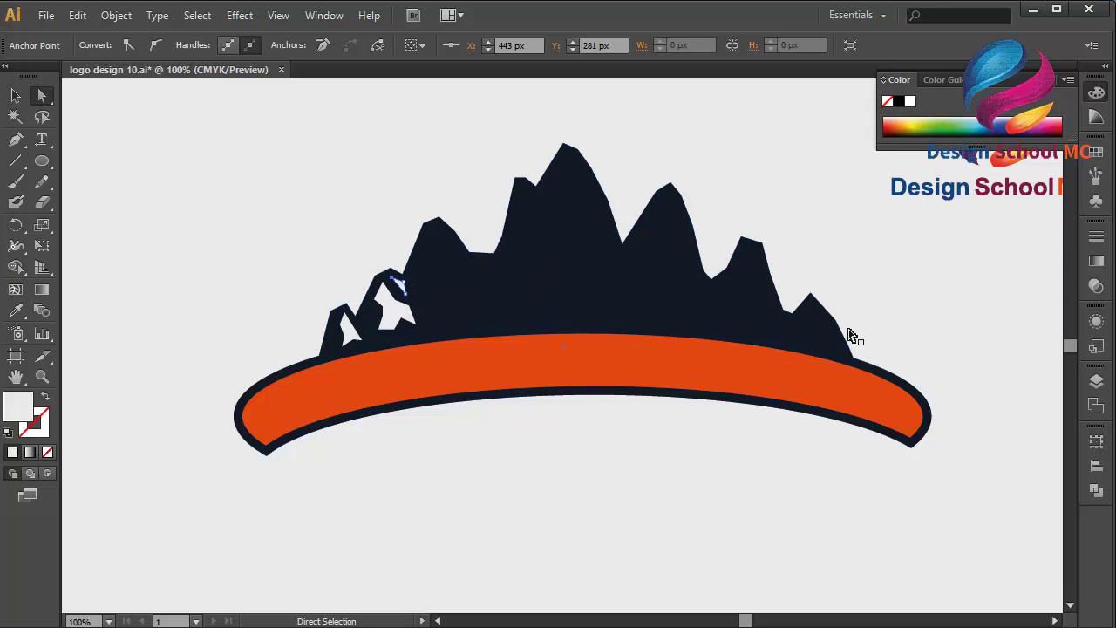
# Draw jagged light grey snow patches with the Pen tool on the third peak from the left and the left slope of the fourth
pyautogui.click(18, 140)
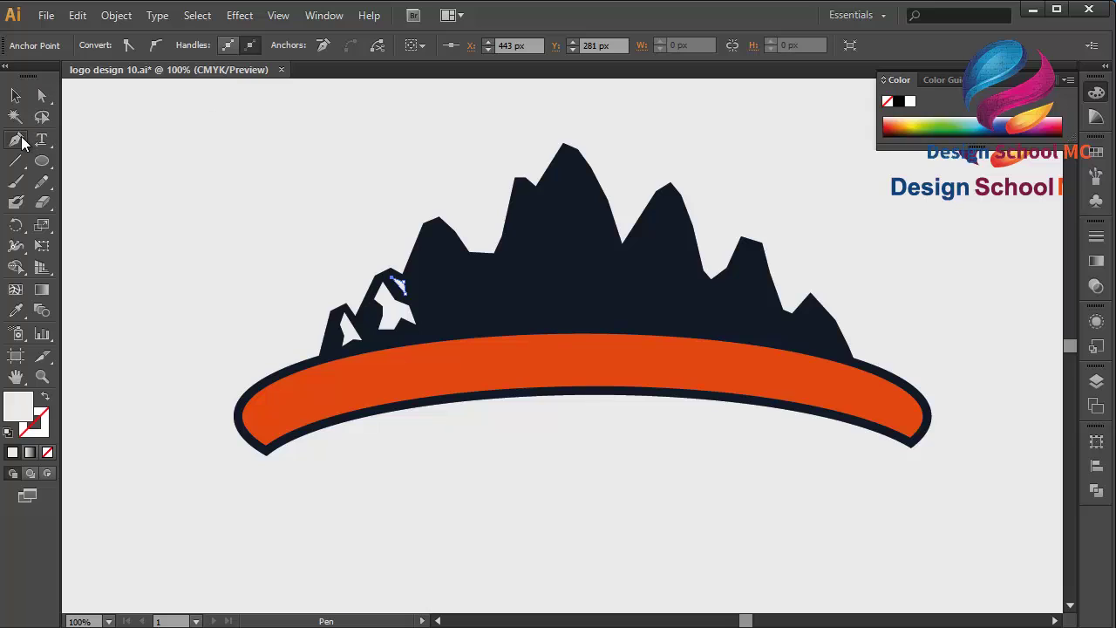
pyautogui.click(433, 256)
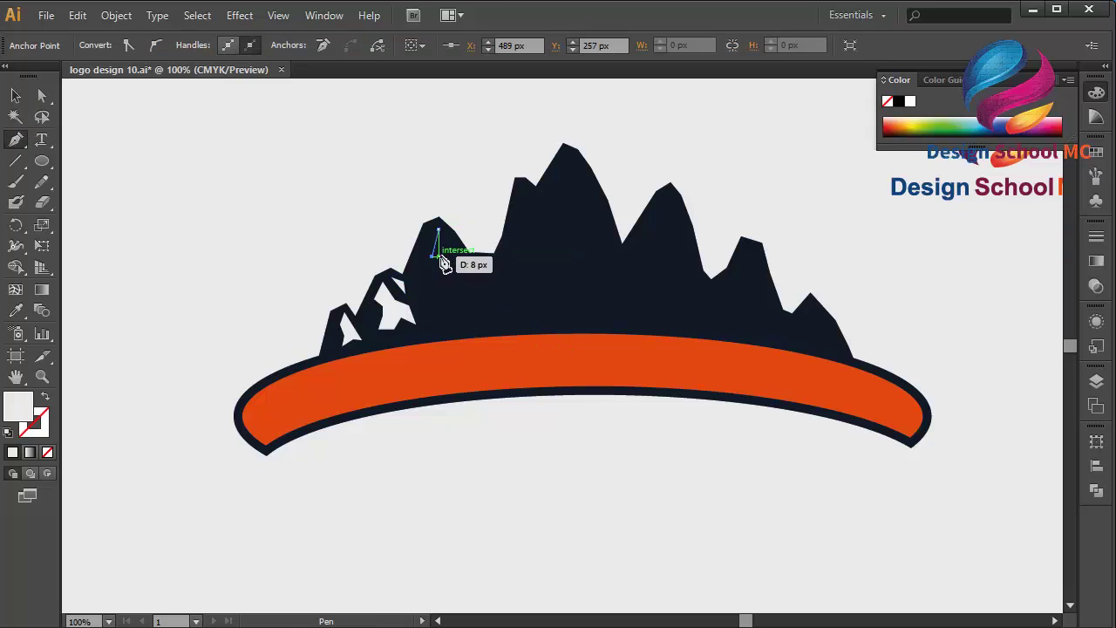
pyautogui.click(446, 278)
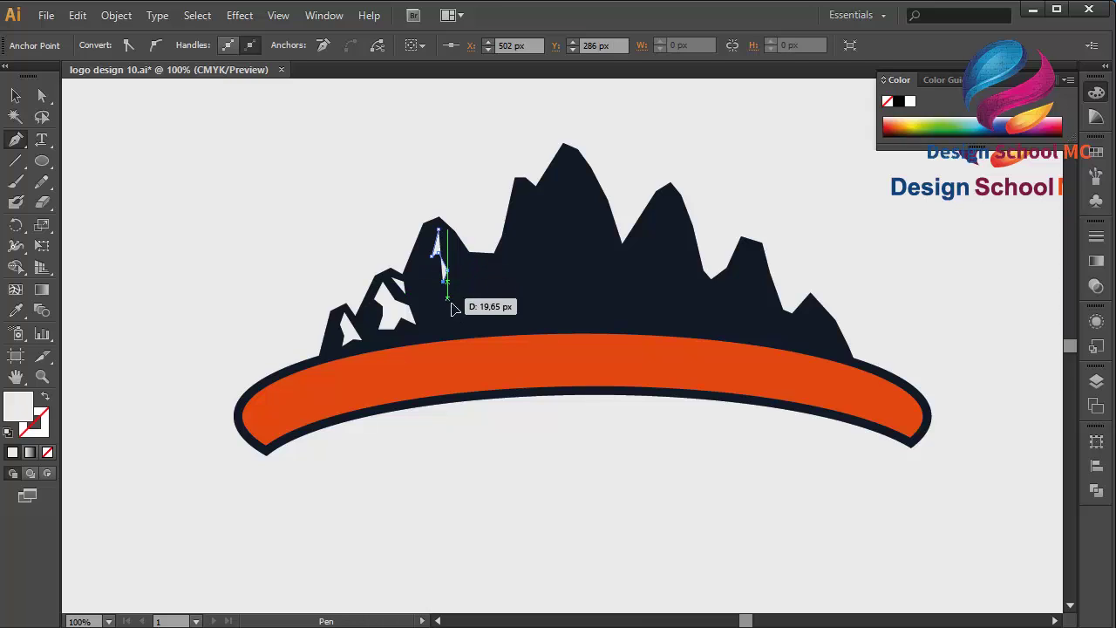
pyautogui.click(451, 304)
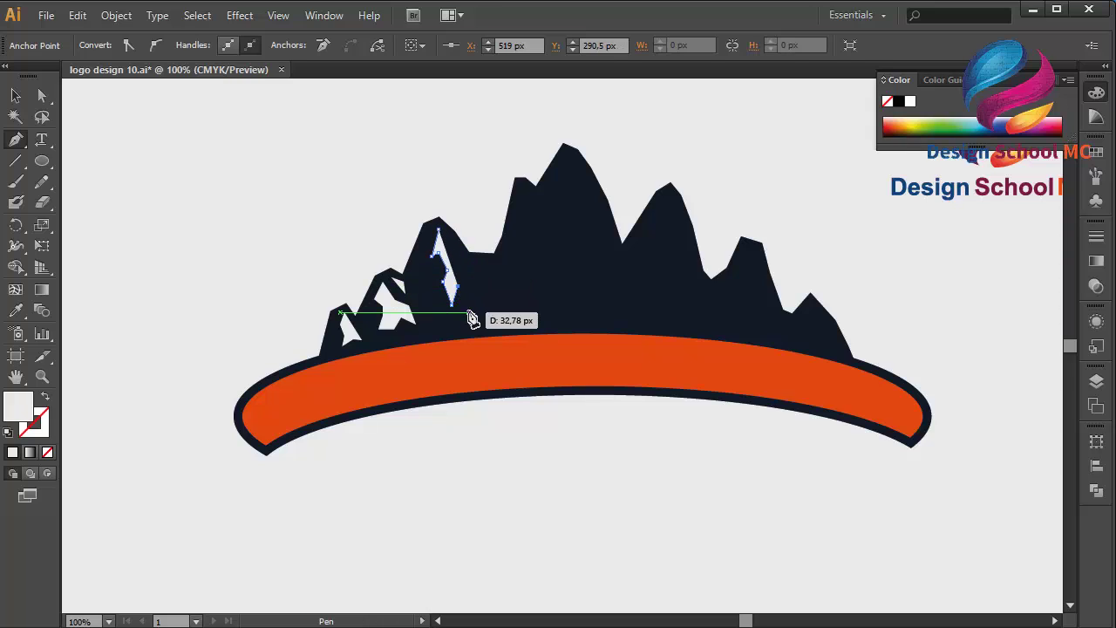
pyautogui.click(470, 313)
pyautogui.click(475, 295)
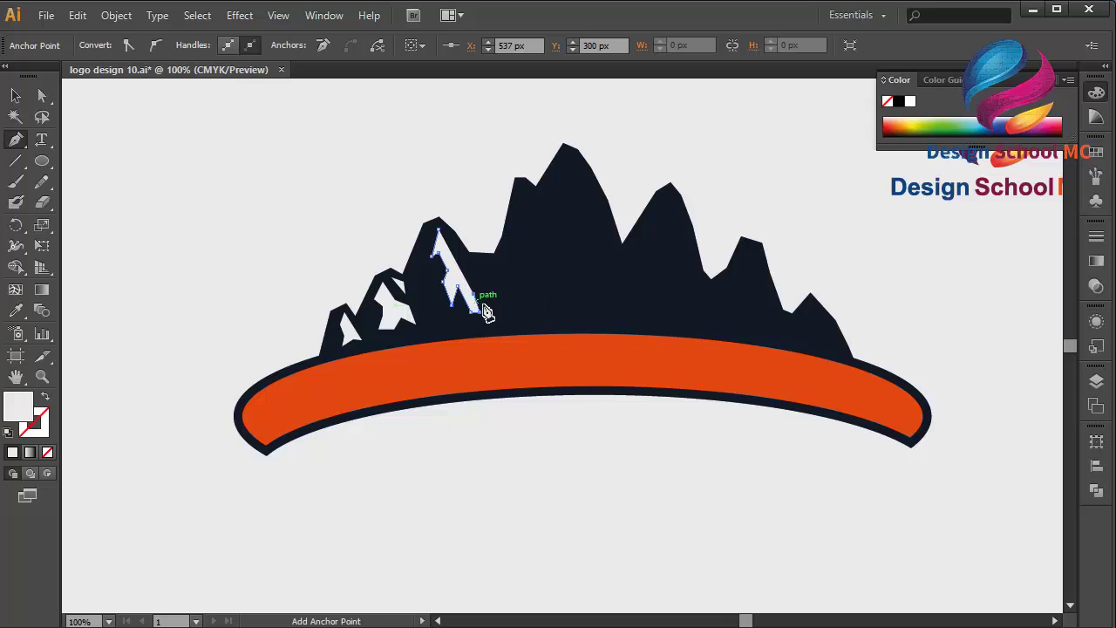
pyautogui.keyDown('ctrl'); pyautogui.click(471, 288); pyautogui.keyUp('ctrl')
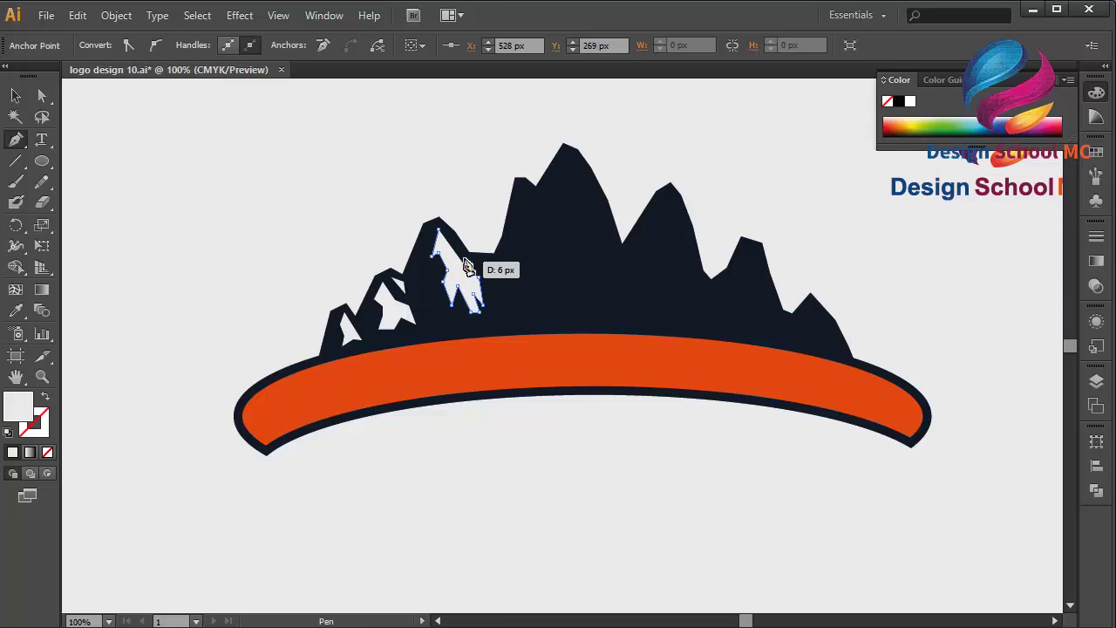
pyautogui.moveTo(457, 251); pyautogui.dragTo(437, 229)
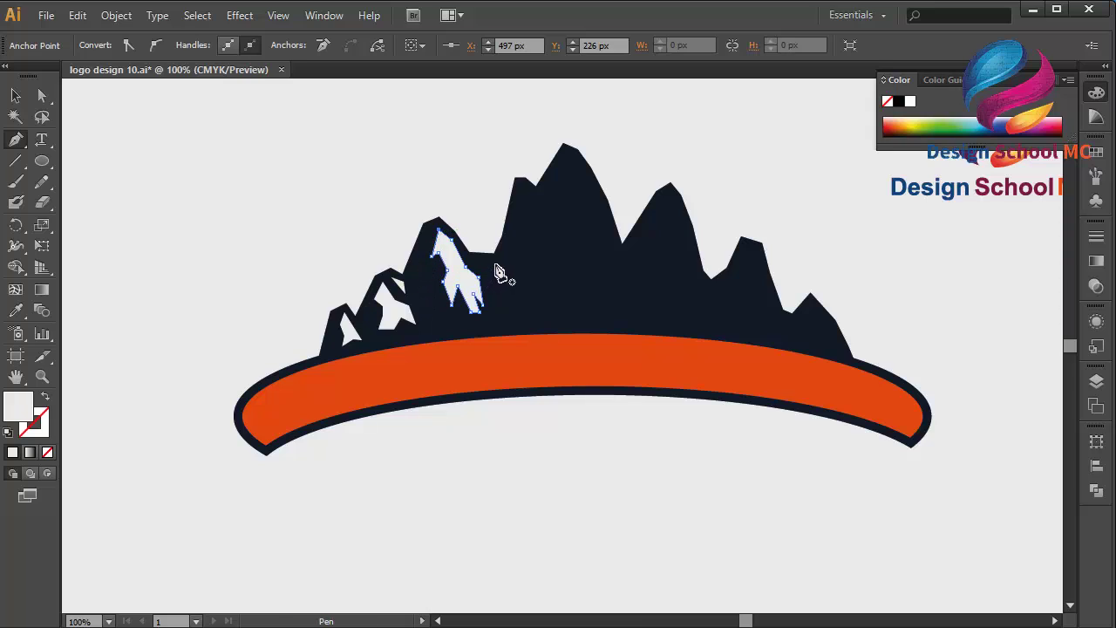
pyautogui.moveTo(498, 261)
pyautogui.mouseDown()
pyautogui.moveTo(523, 224)
pyautogui.moveTo(520, 306)
pyautogui.moveTo(525, 294)
pyautogui.moveTo(505, 271)
pyautogui.moveTo(511, 299)
pyautogui.moveTo(503, 271)
pyautogui.mouseUp()
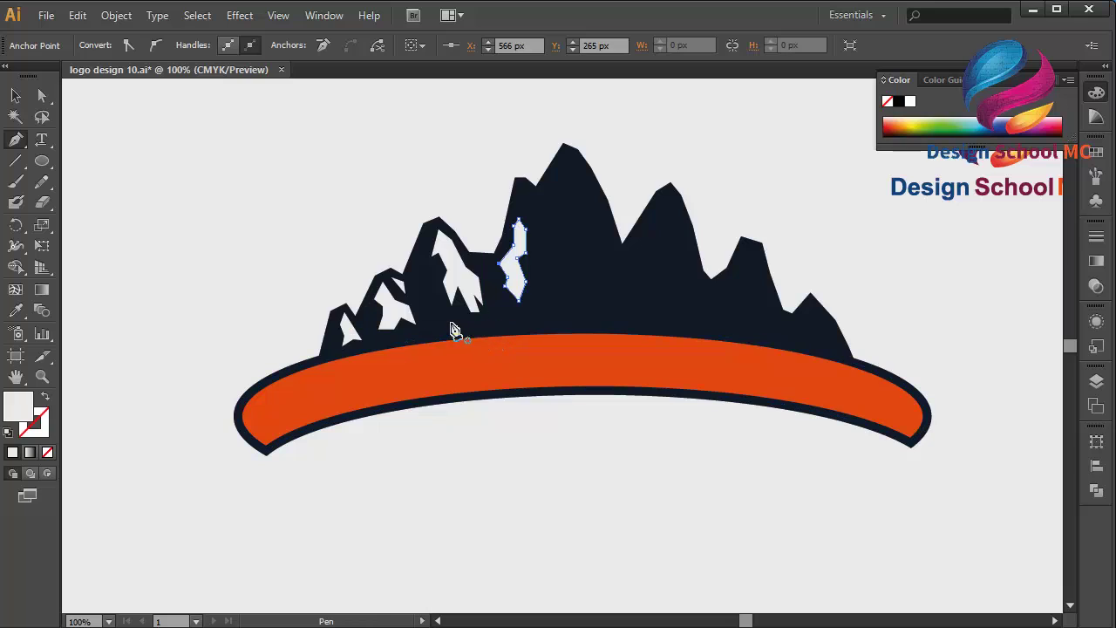
# Draw a long, jagged light grey snow patch with the Pen tool from the summit to the base of the tallest, central peak
pyautogui.click(567, 154)
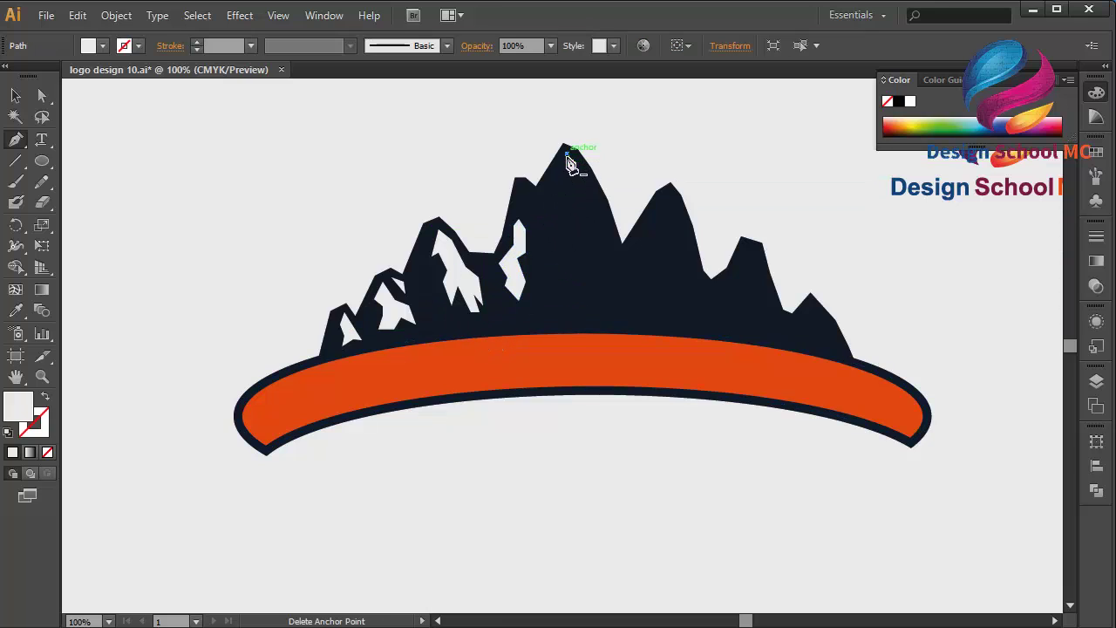
pyautogui.click(596, 209)
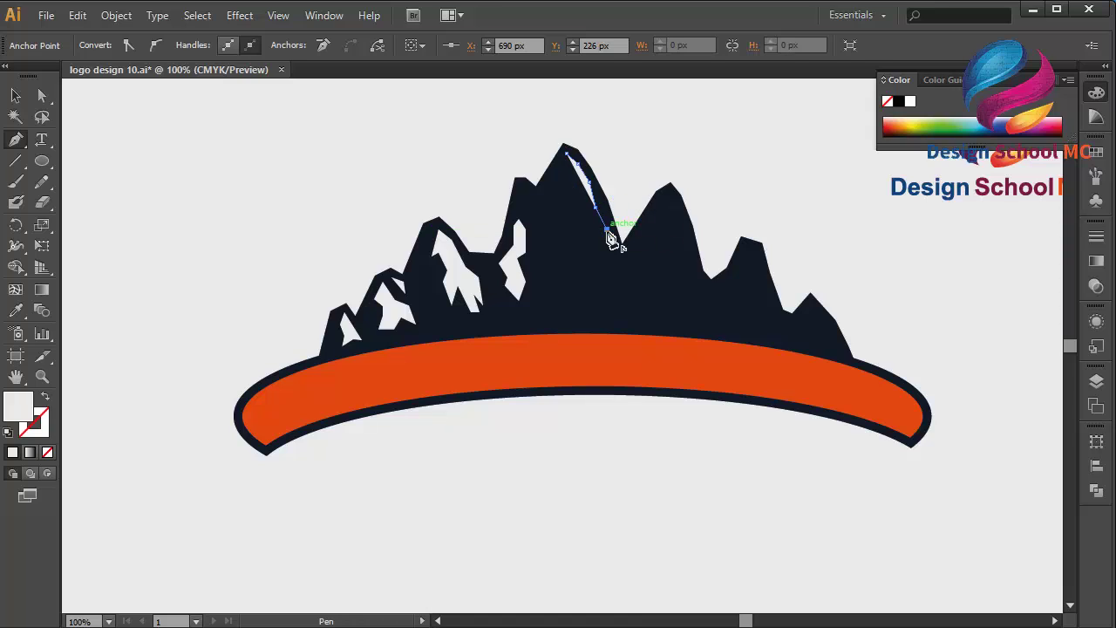
pyautogui.click(598, 230)
pyautogui.click(606, 245)
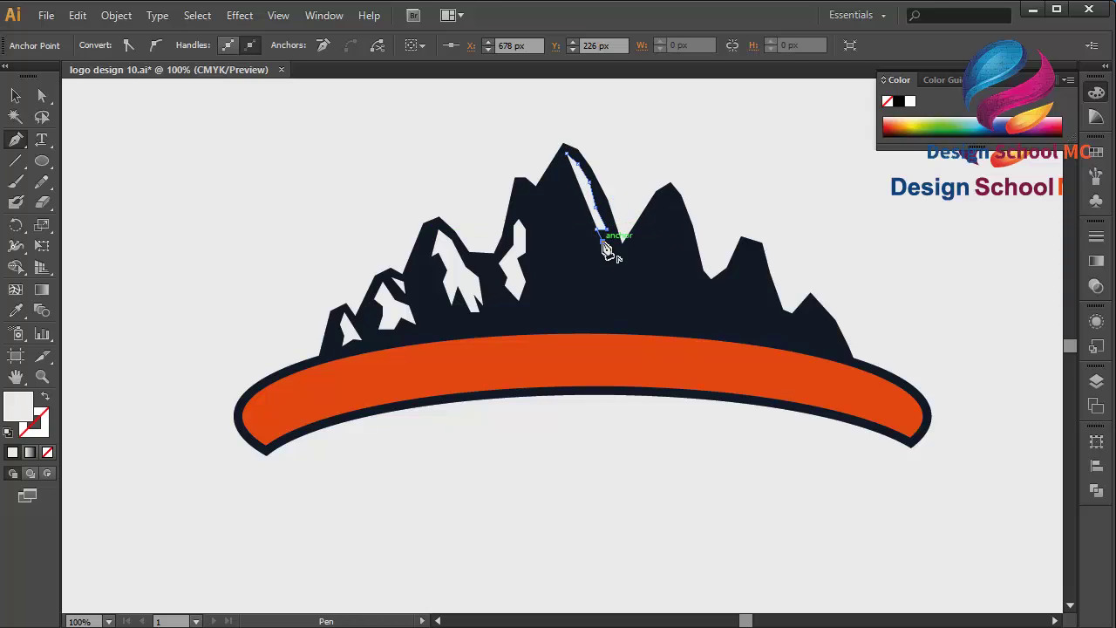
pyautogui.click(620, 271)
pyautogui.click(620, 288)
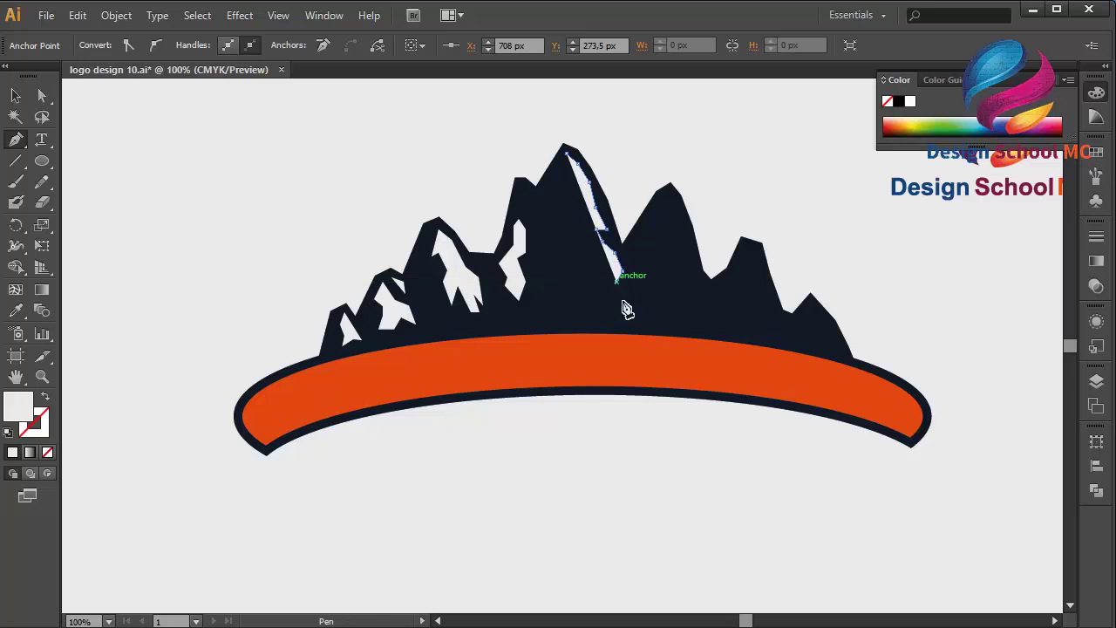
pyautogui.click(629, 304)
pyautogui.click(644, 293)
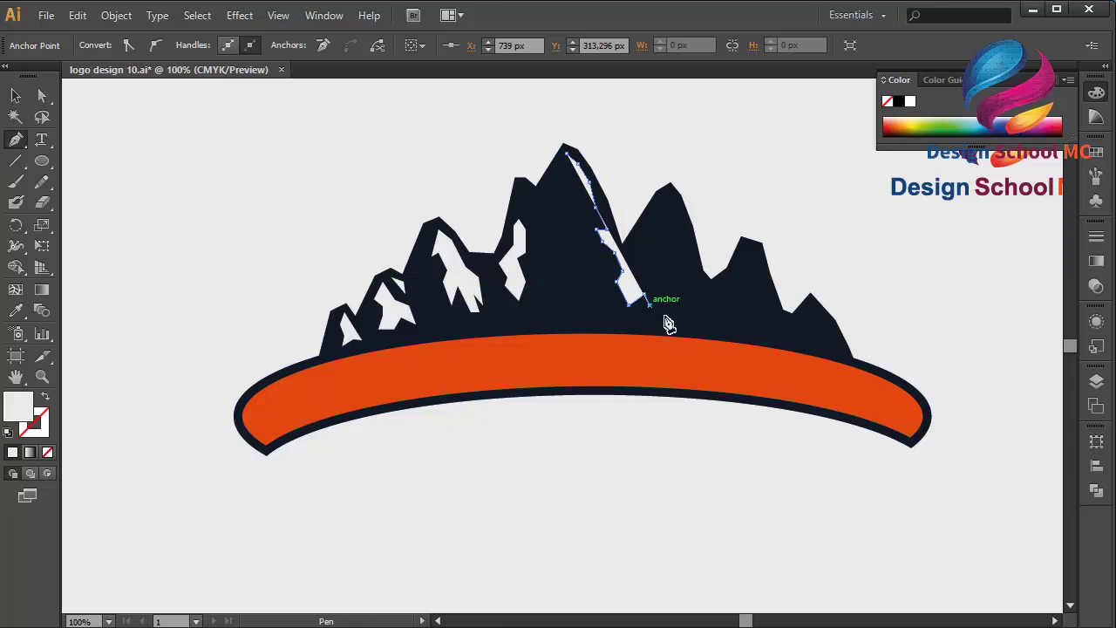
pyautogui.click(668, 324)
pyautogui.click(649, 329)
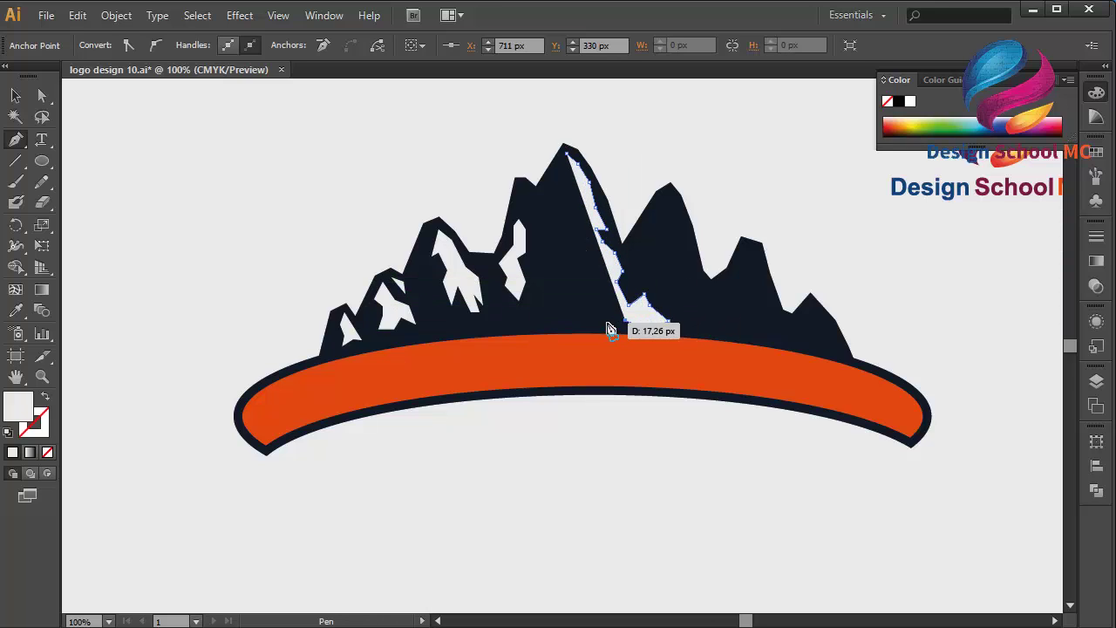
pyautogui.click(600, 326)
pyautogui.click(587, 320)
pyautogui.click(587, 280)
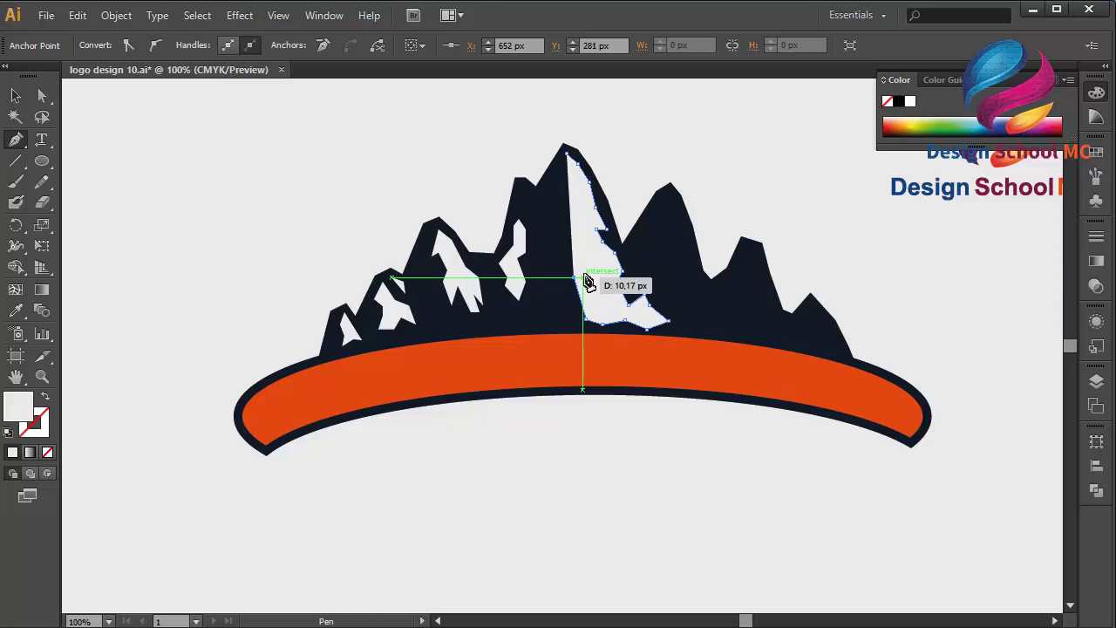
pyautogui.click(573, 253)
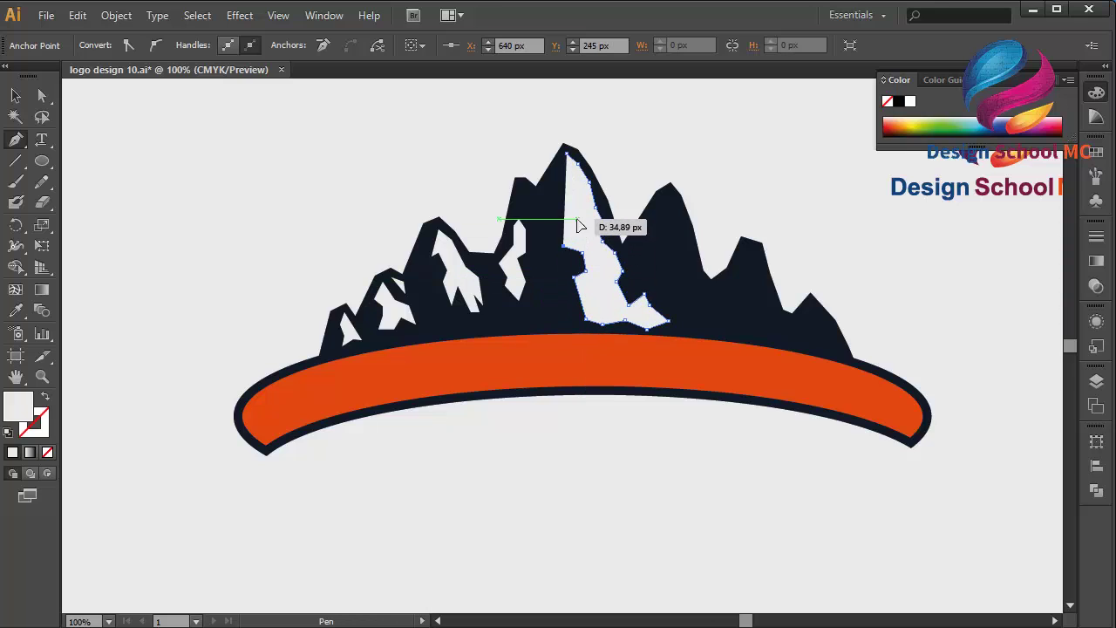
pyautogui.click(573, 198)
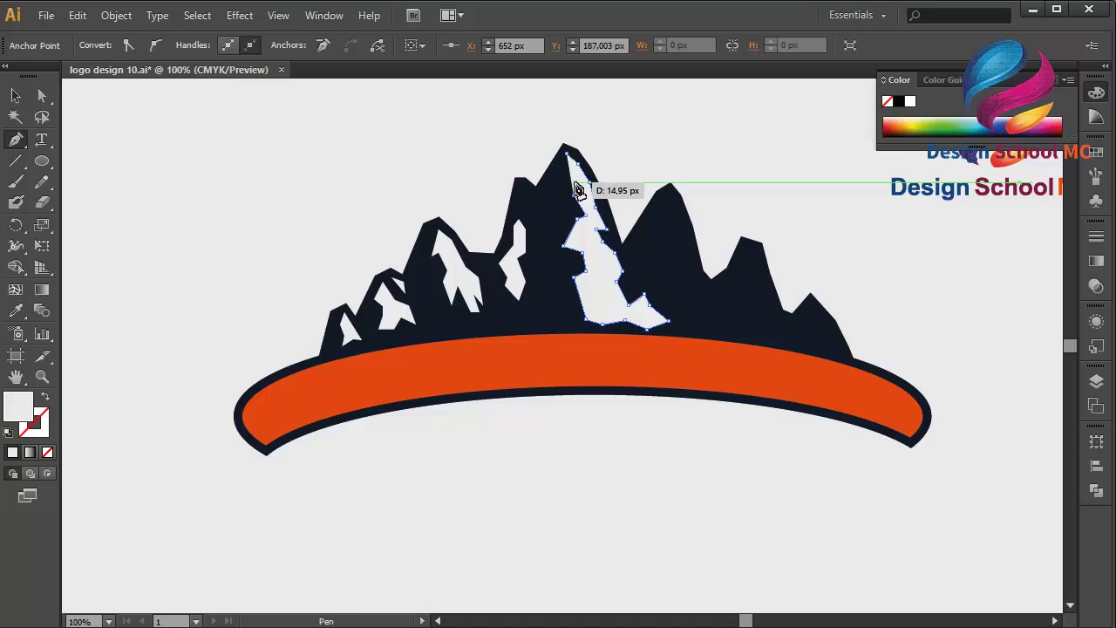
pyautogui.click(568, 162)
pyautogui.click(571, 154)
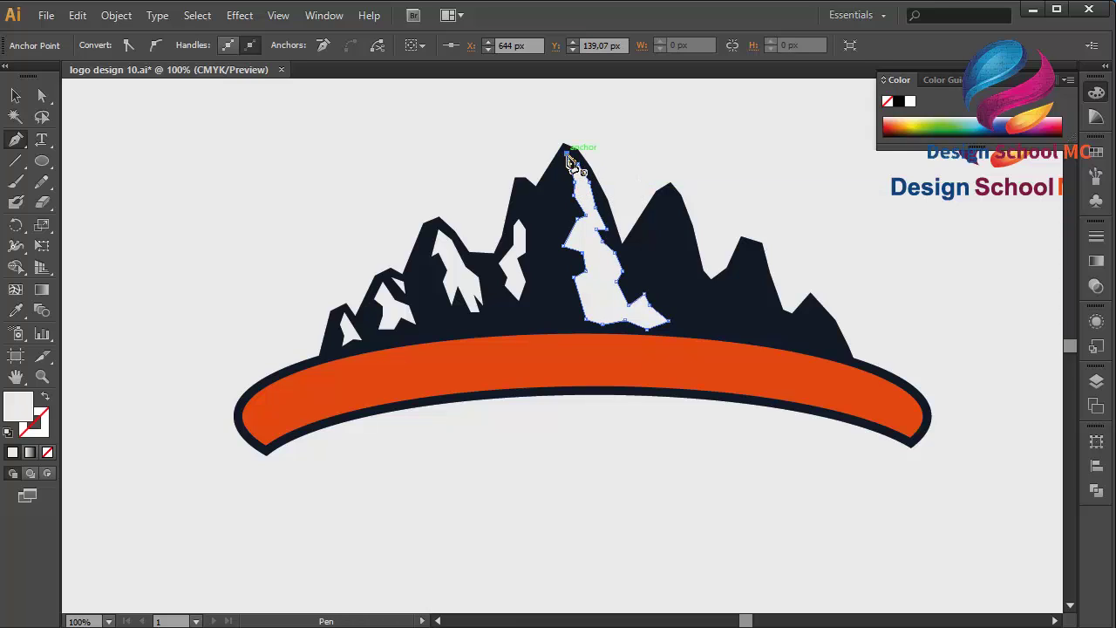
# Draw a winding light grey snow patch with the Pen tool down the first peak to the right of the central one
pyautogui.click(668, 201)
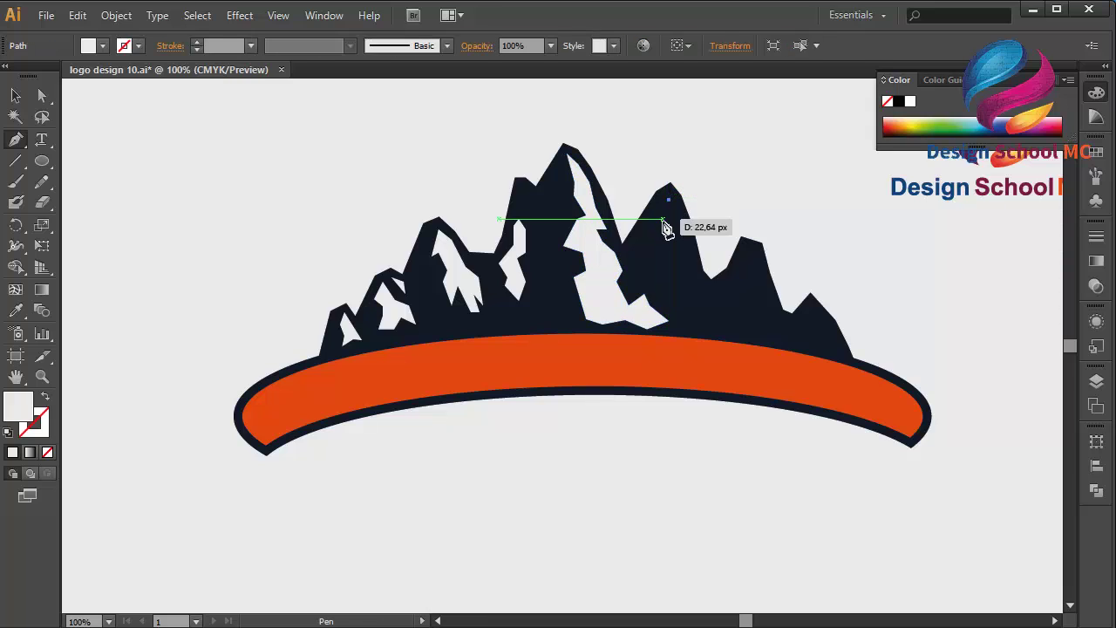
pyautogui.click(669, 229)
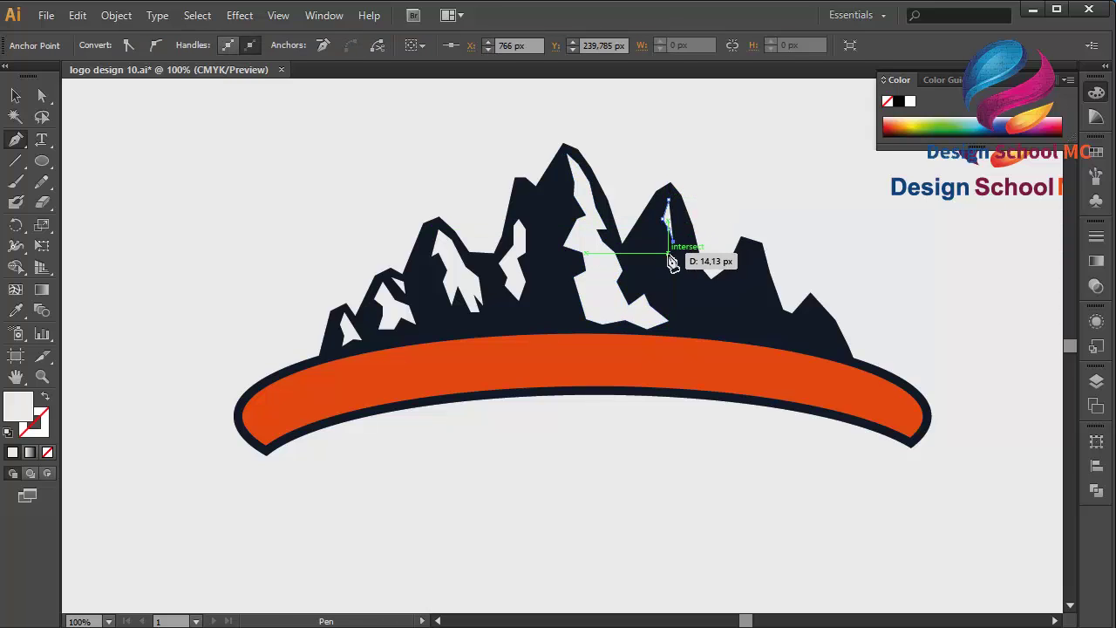
pyautogui.click(669, 254)
pyautogui.click(664, 275)
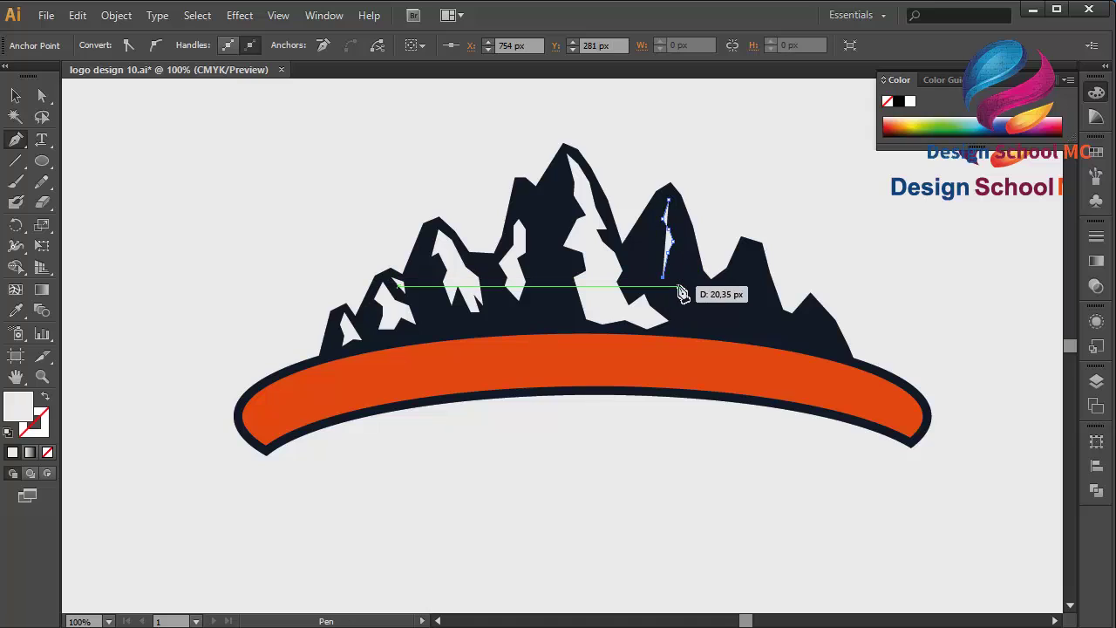
pyautogui.click(679, 286)
pyautogui.click(702, 317)
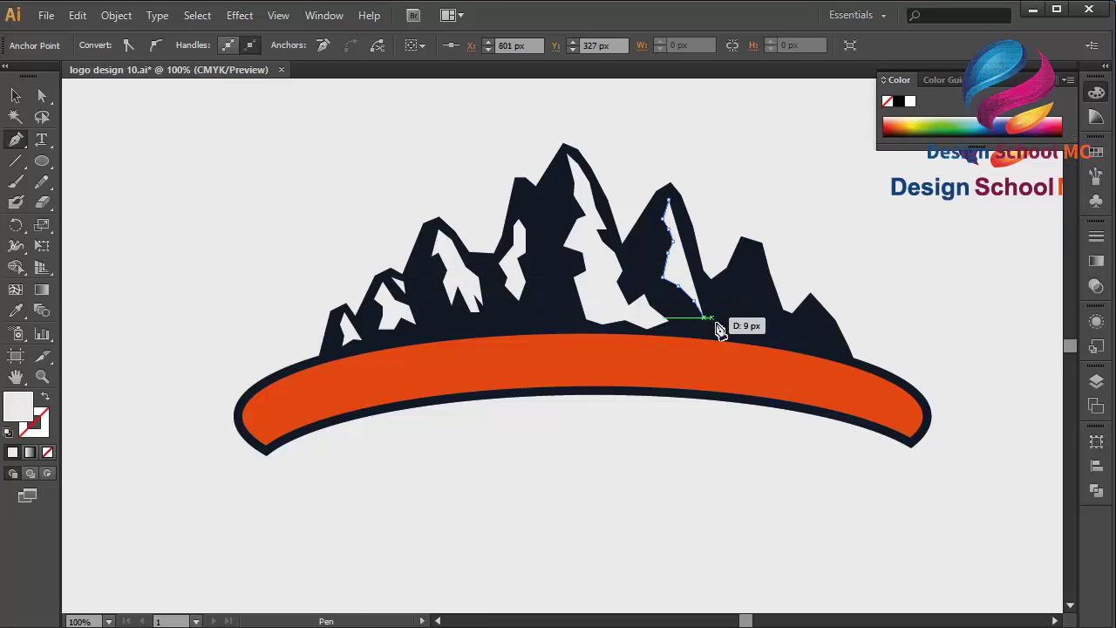
pyautogui.click(720, 325)
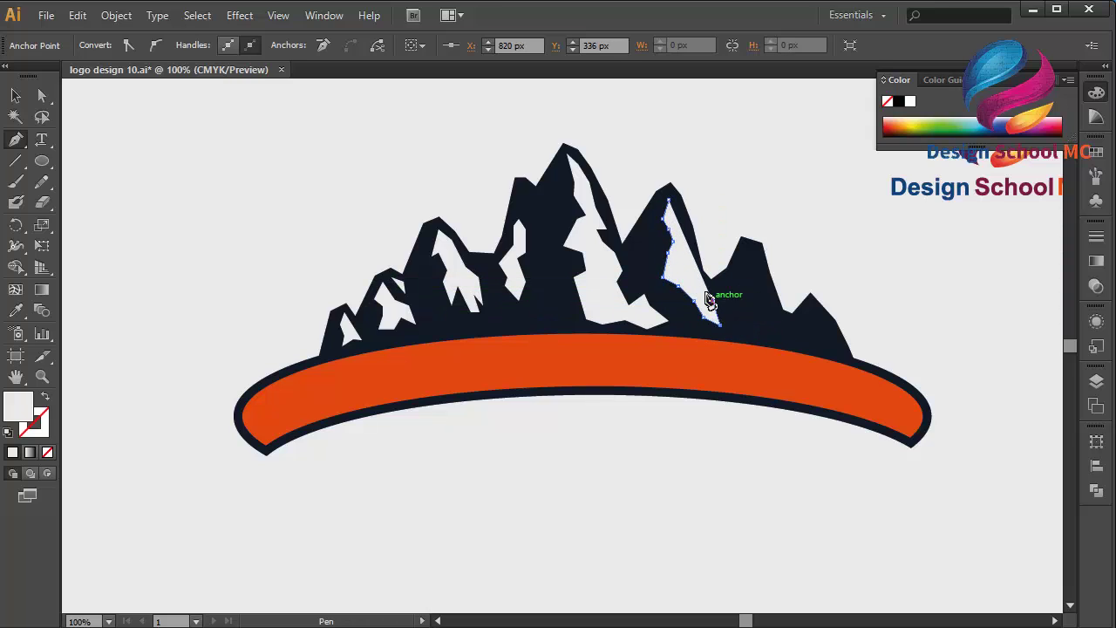
pyautogui.click(701, 286)
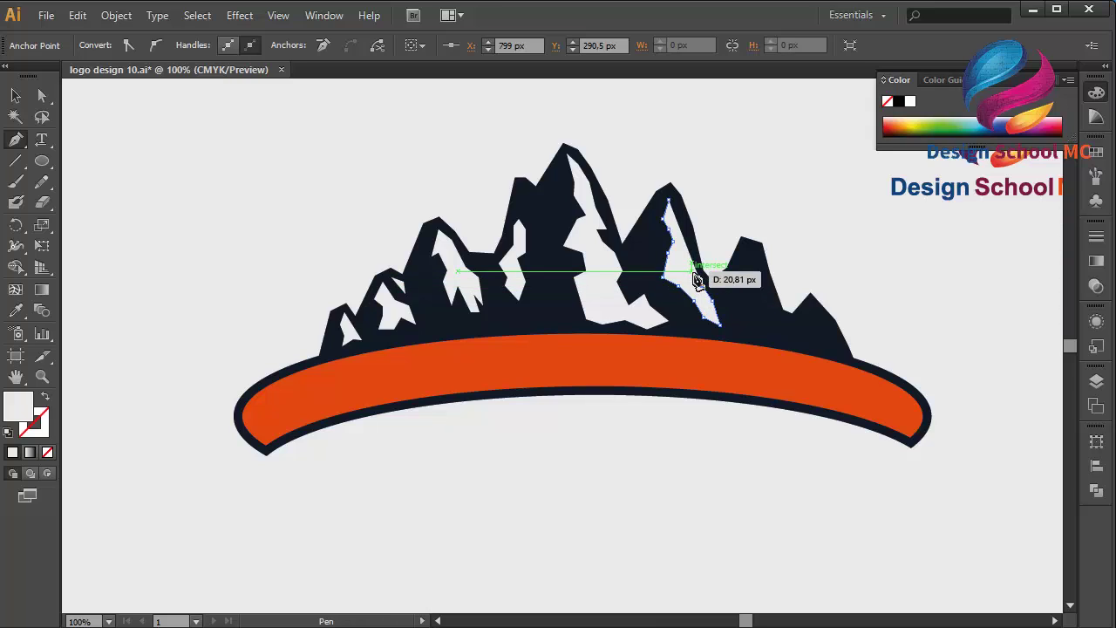
pyautogui.click(691, 241)
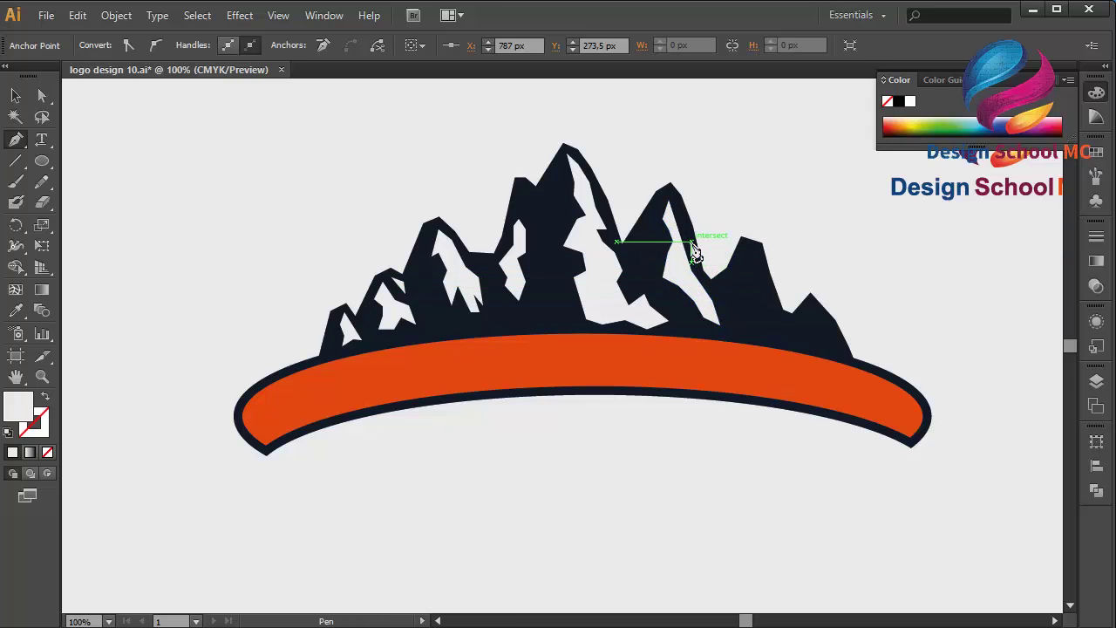
pyautogui.click(675, 204)
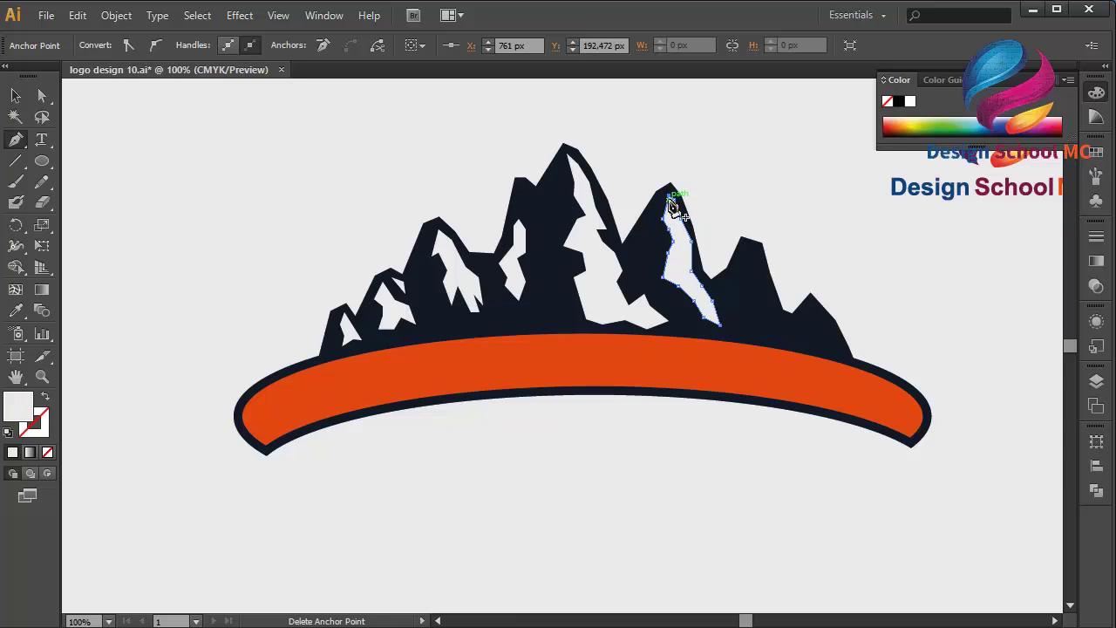
# Draw a narrow, jagged light grey snow patch with the Pen tool on the second peak from the right
pyautogui.click(752, 255)
pyautogui.click(753, 280)
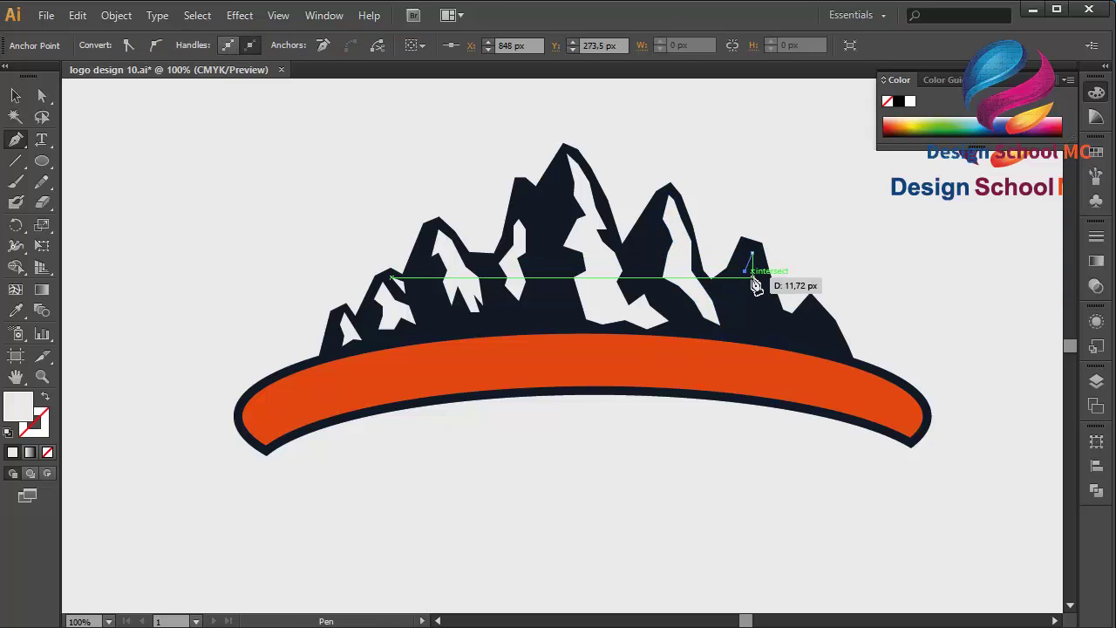
pyautogui.click(745, 307)
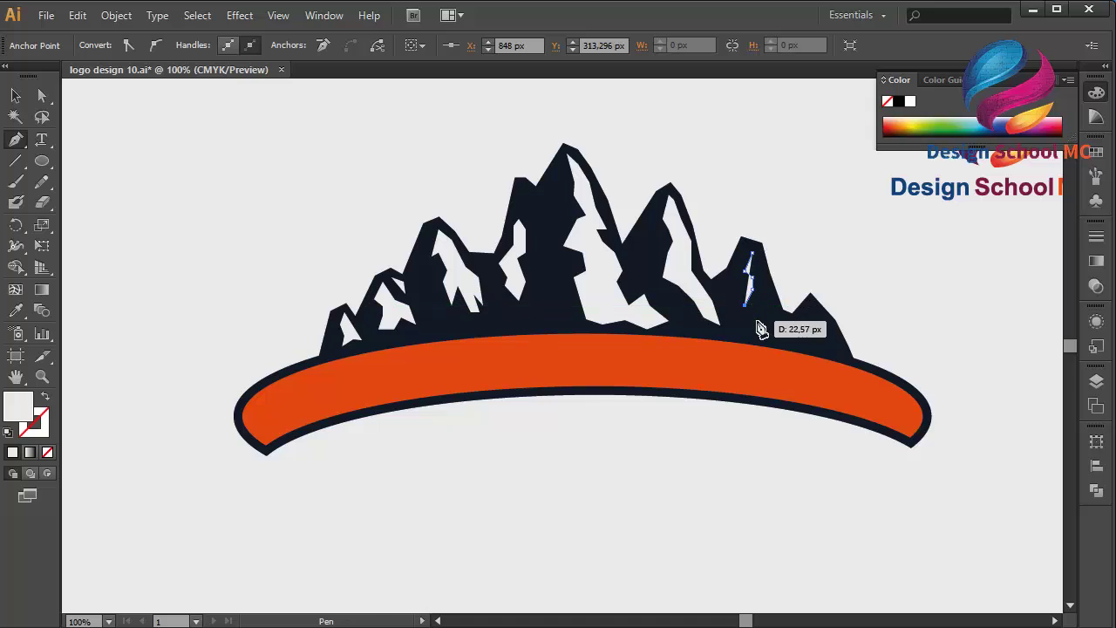
pyautogui.click(758, 323)
pyautogui.click(763, 345)
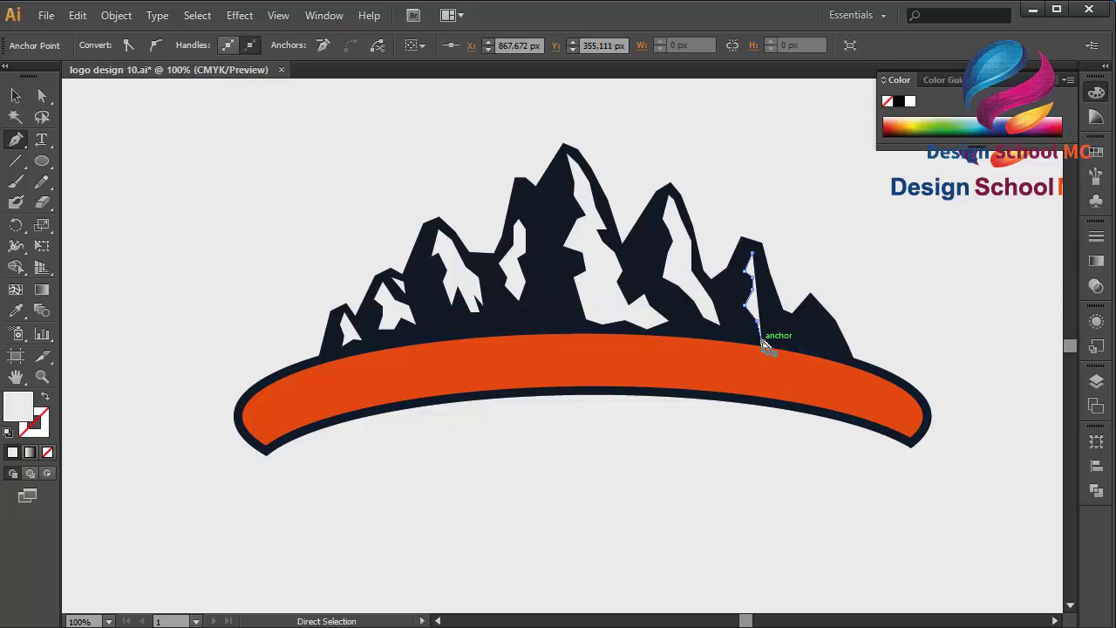
pyautogui.moveTo(764, 345)
pyautogui.mouseDown()
pyautogui.moveTo(767, 328)
pyautogui.moveTo(775, 336)
pyautogui.mouseUp()
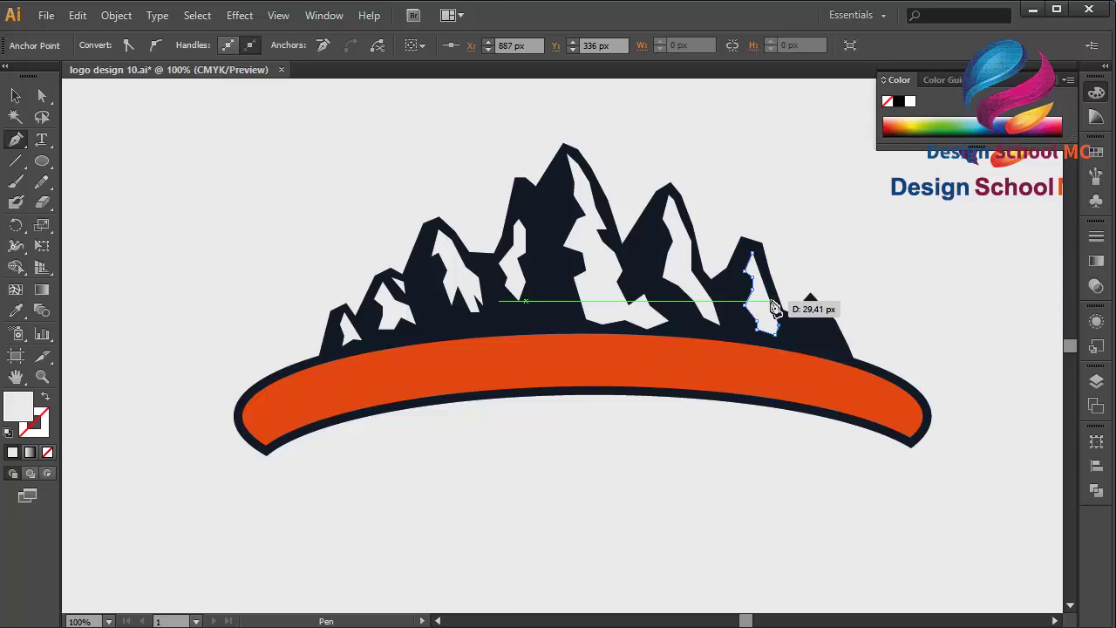
pyautogui.click(772, 301)
pyautogui.click(761, 269)
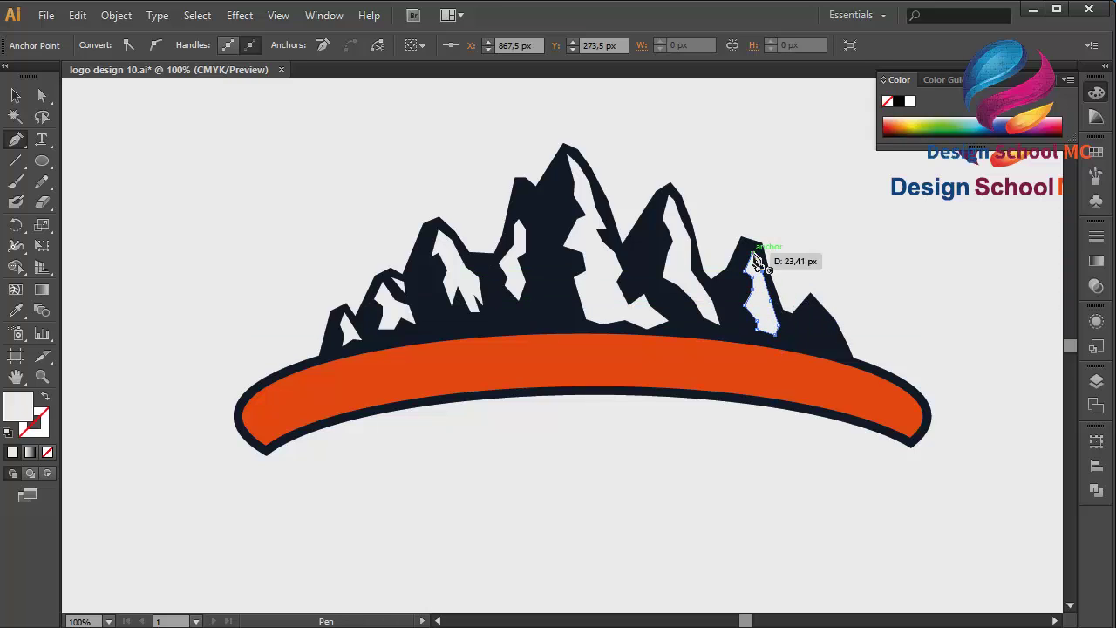
pyautogui.click(756, 261)
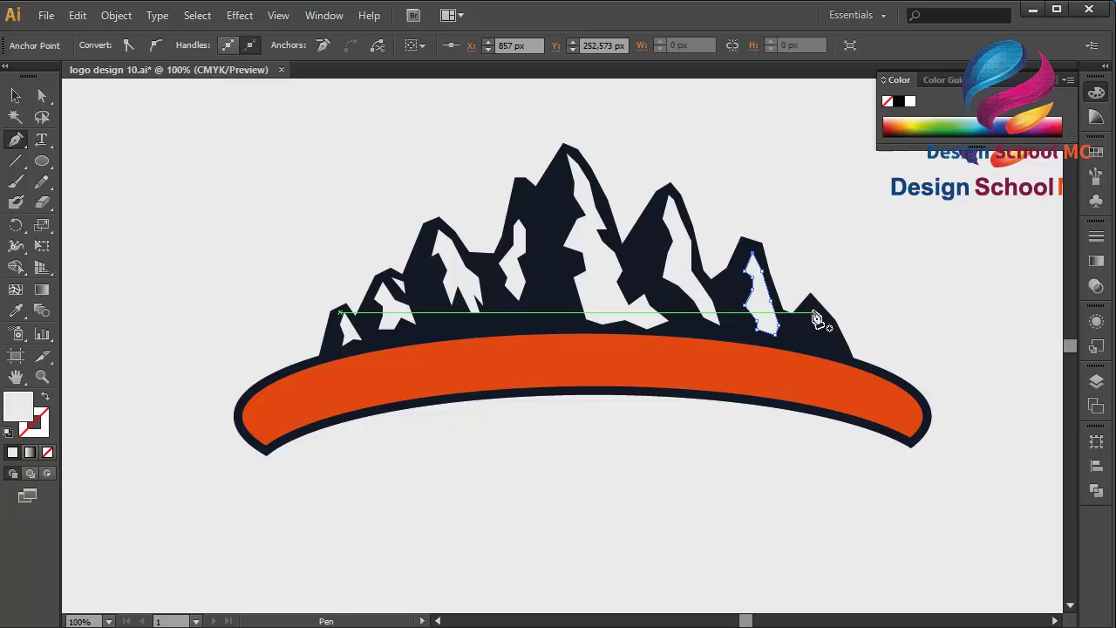
# Draw a small light grey snow patch with the Pen tool along the right slope of the rightmost peak
pyautogui.click(812, 313)
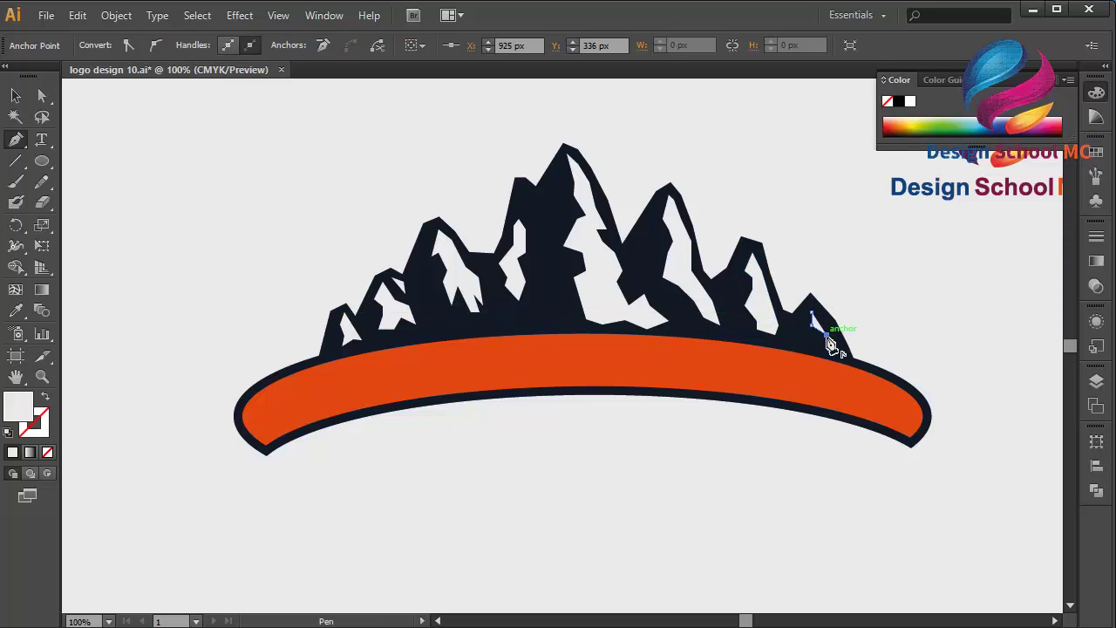
pyautogui.click(833, 347)
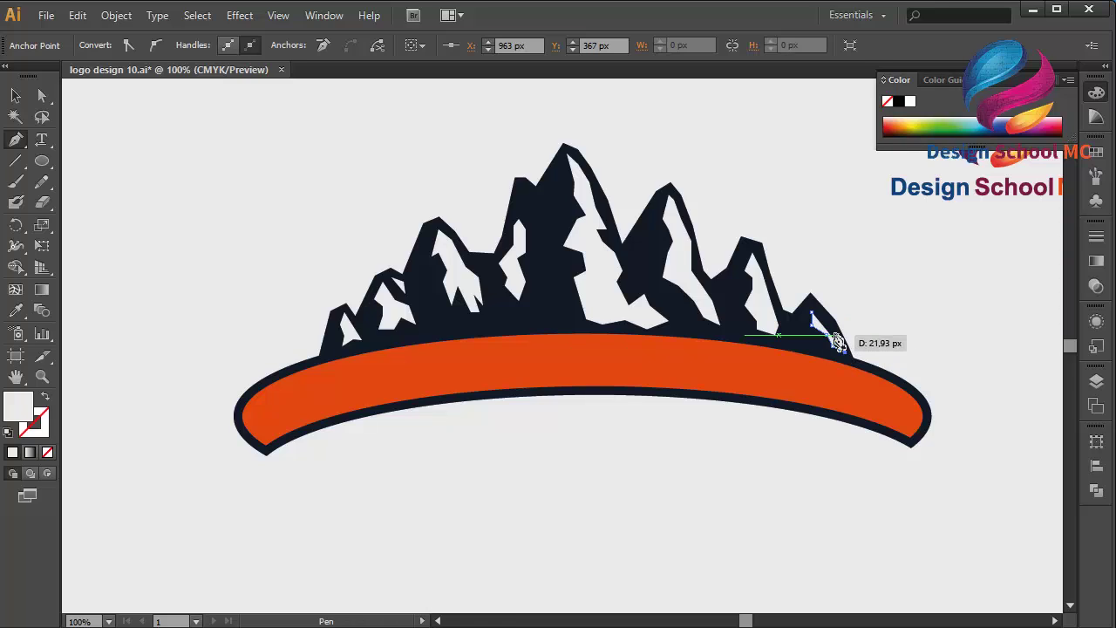
pyautogui.click(833, 329)
pyautogui.click(813, 315)
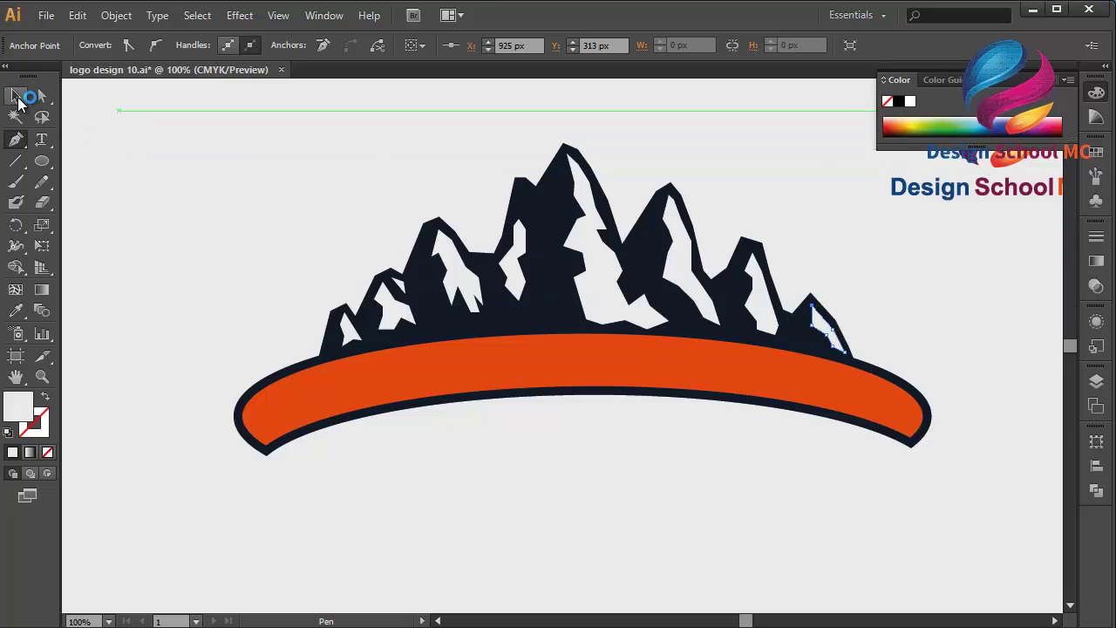
# Adjust the heights of the snow patches on the second to sixth peaks from the left by moving their lower edges, and deselect
pyautogui.click(17, 98)
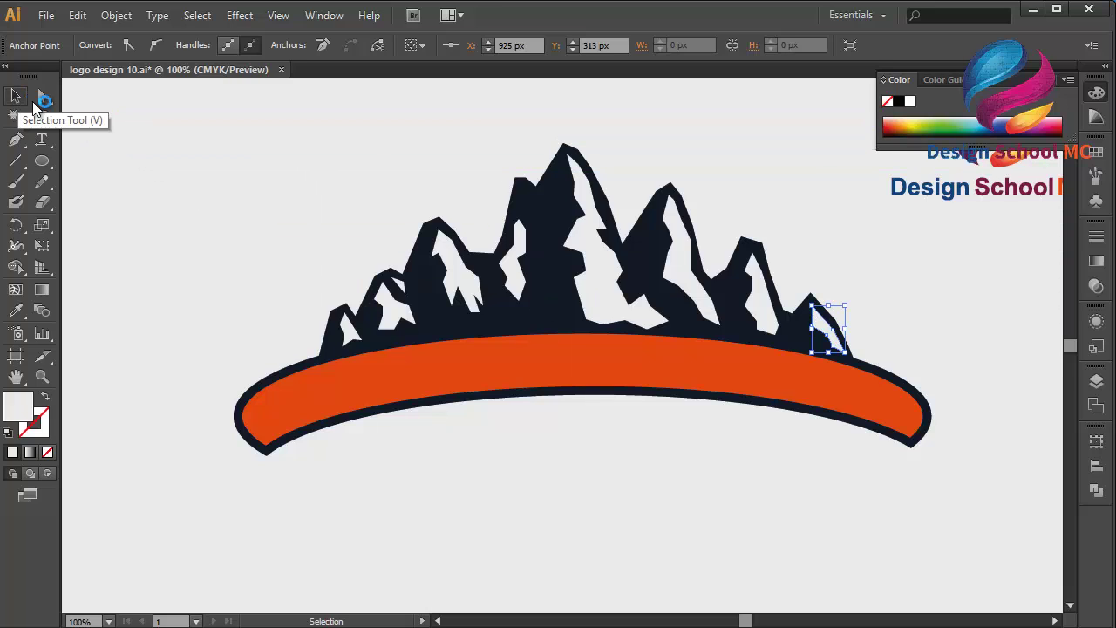
pyautogui.click(463, 298)
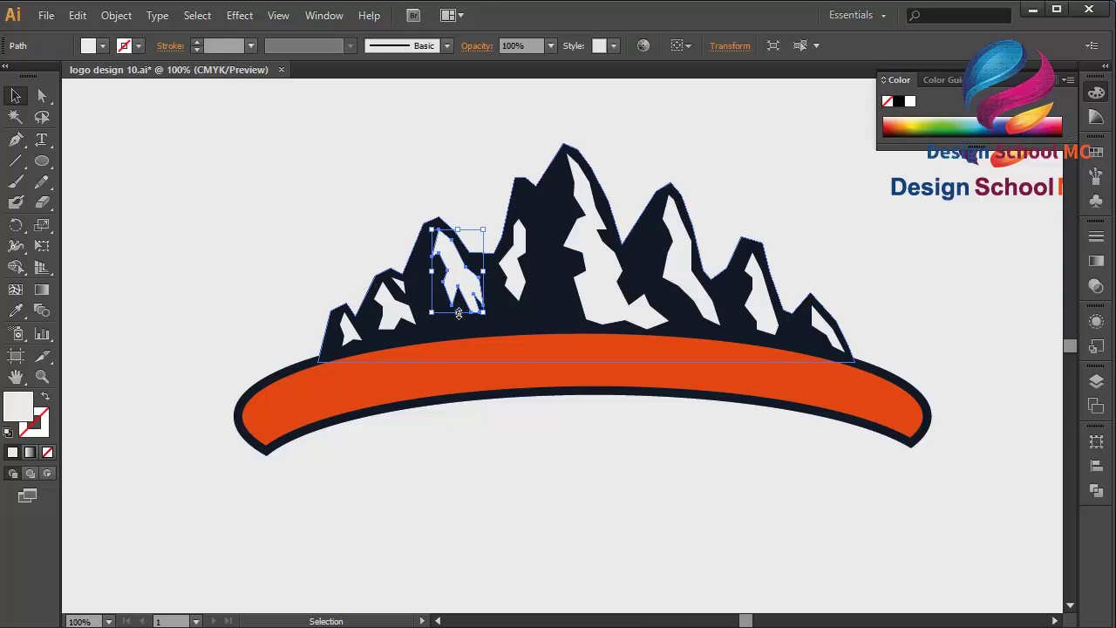
pyautogui.moveTo(458, 314); pyautogui.dragTo(464, 328)
pyautogui.moveTo(516, 300); pyautogui.dragTo(512, 325)
pyautogui.click(639, 323)
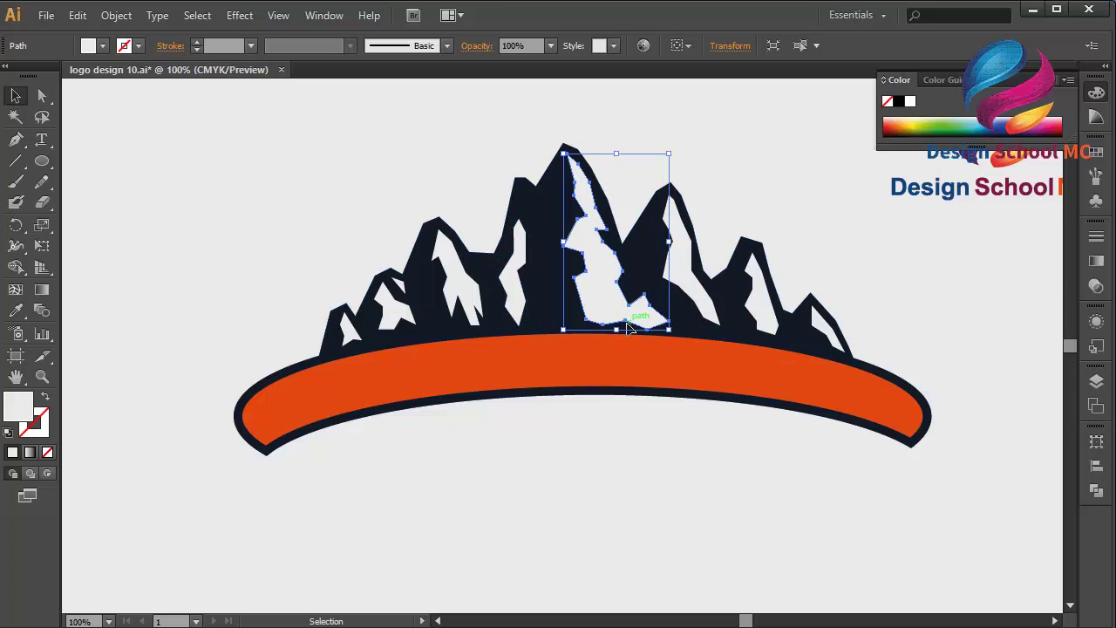
pyautogui.moveTo(617, 319); pyautogui.dragTo(616, 324)
pyautogui.moveTo(709, 319); pyautogui.dragTo(694, 329)
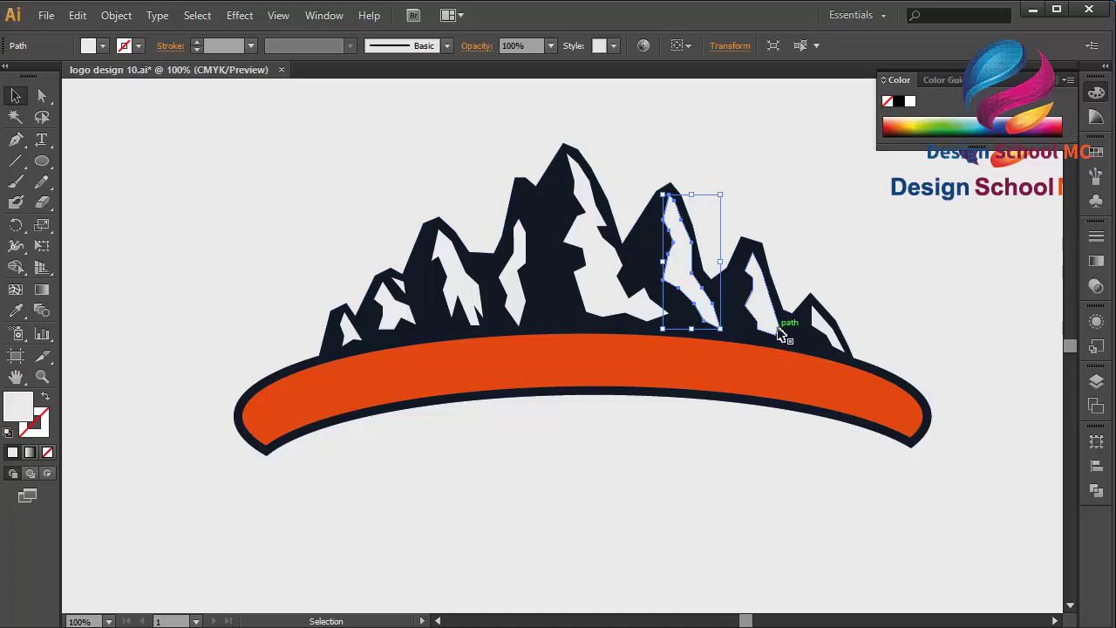
pyautogui.moveTo(393, 319); pyautogui.dragTo(394, 338)
pyautogui.click(256, 275)
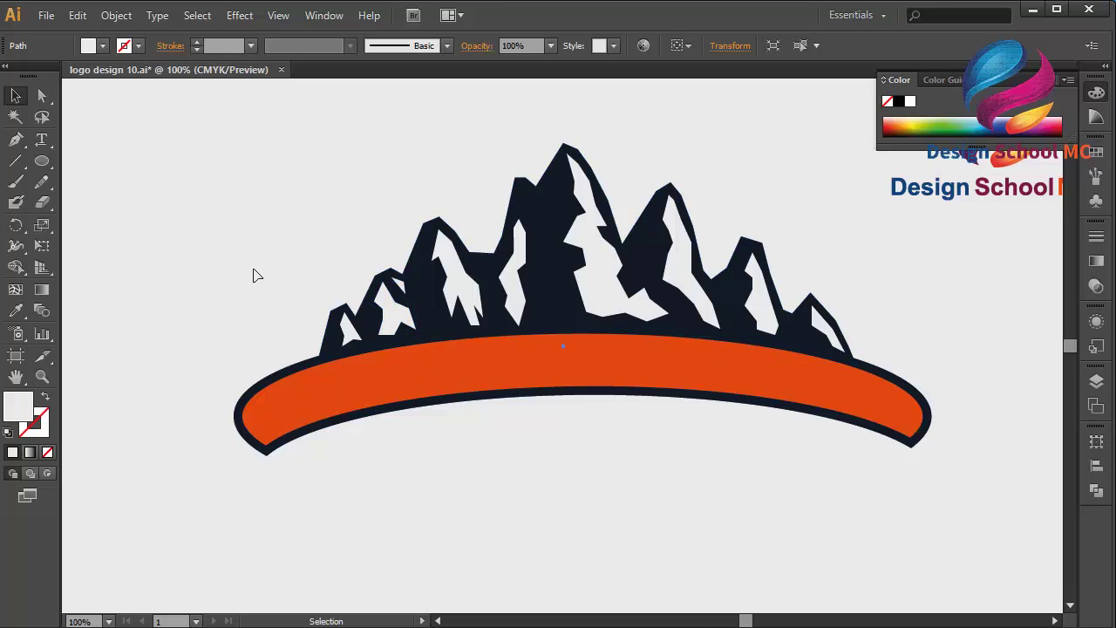
# Draw a large light grey circle with the Ellipse tool over the left half of the mountains and the arc
pyautogui.click(397, 286)
pyautogui.moveTo(41, 170); pyautogui.dragTo(122, 199)
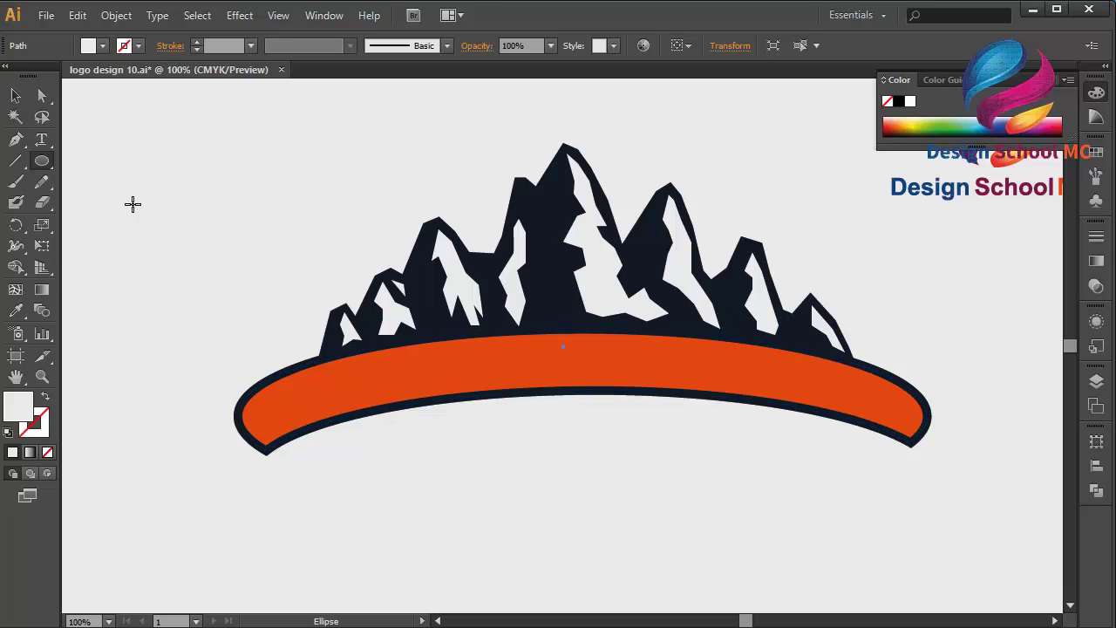
pyautogui.moveTo(260, 181); pyautogui.dragTo(663, 534)
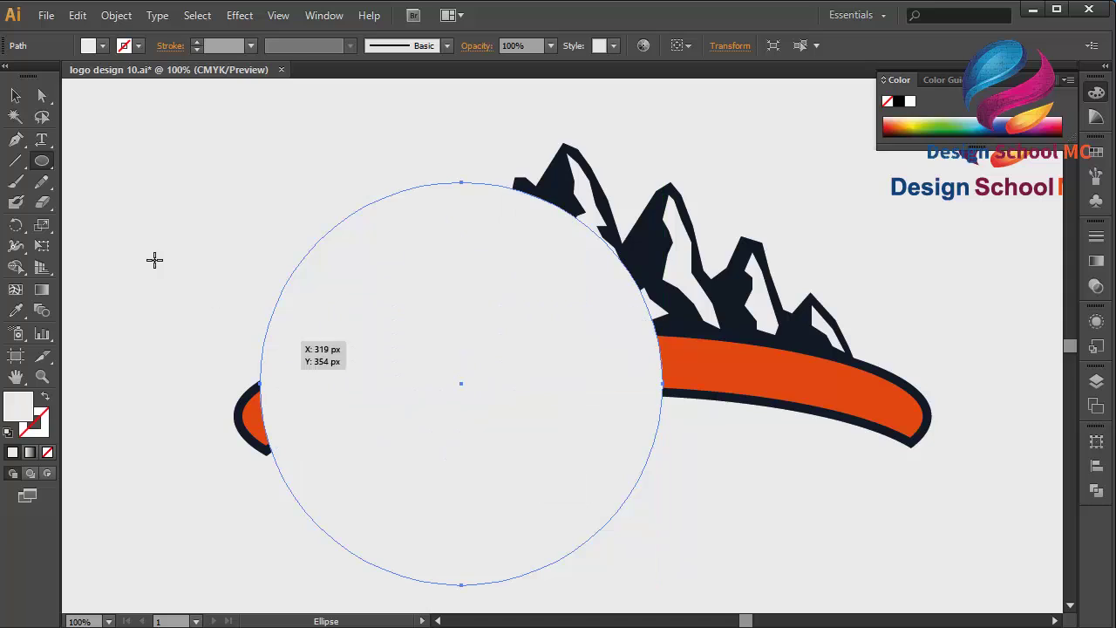
pyautogui.click(16, 96)
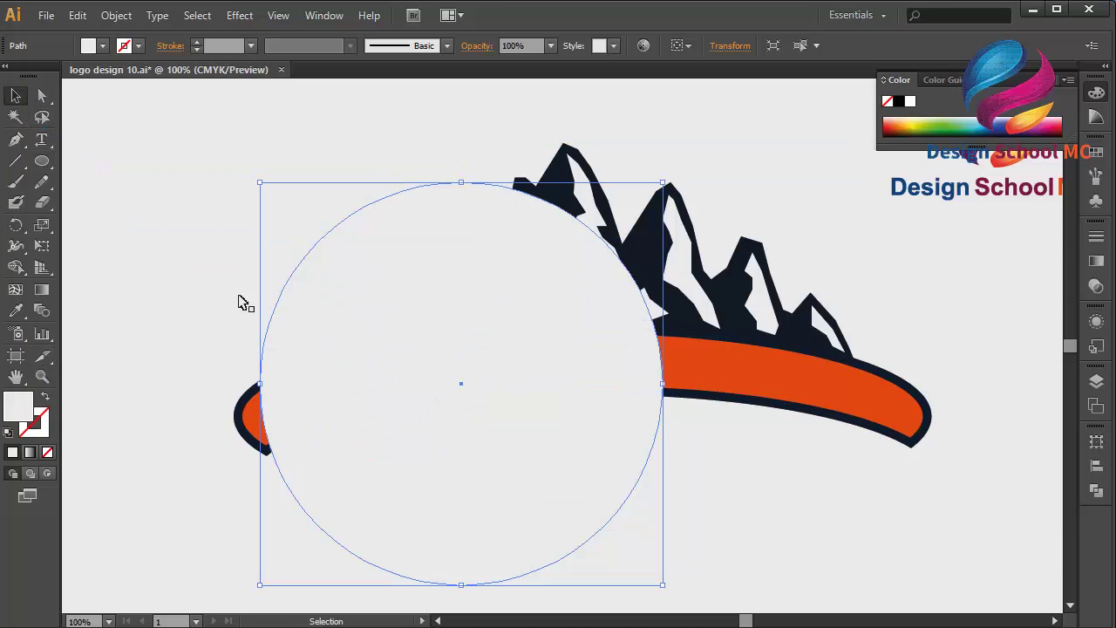
# Fill the large circle with the dark navy colour 121A25
pyautogui.doubleClick(18, 406)
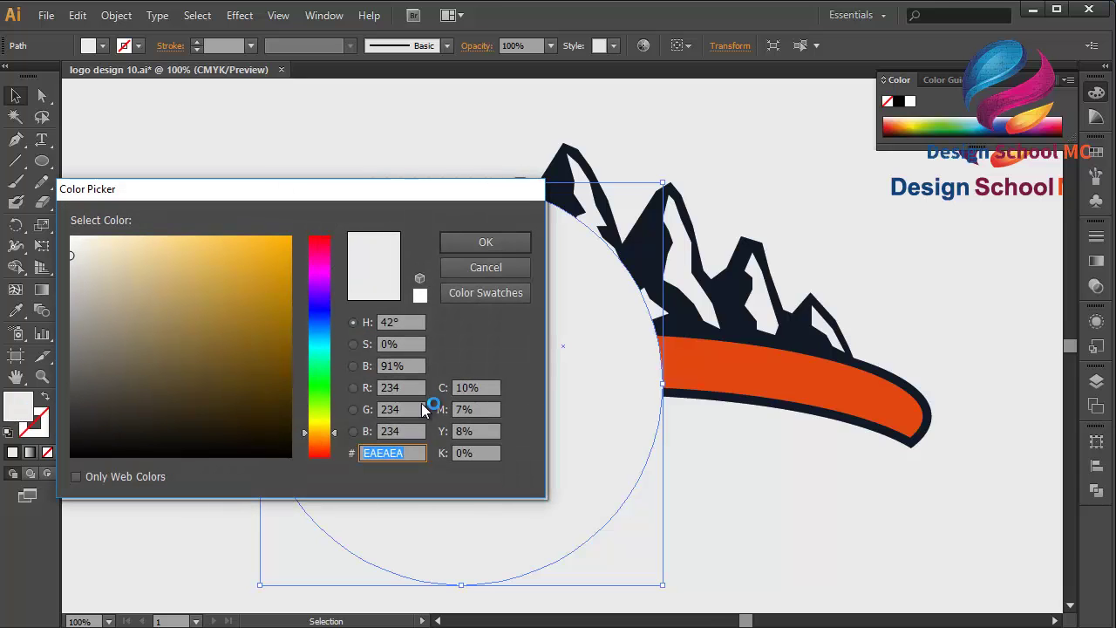
pyautogui.rightClick(405, 454)
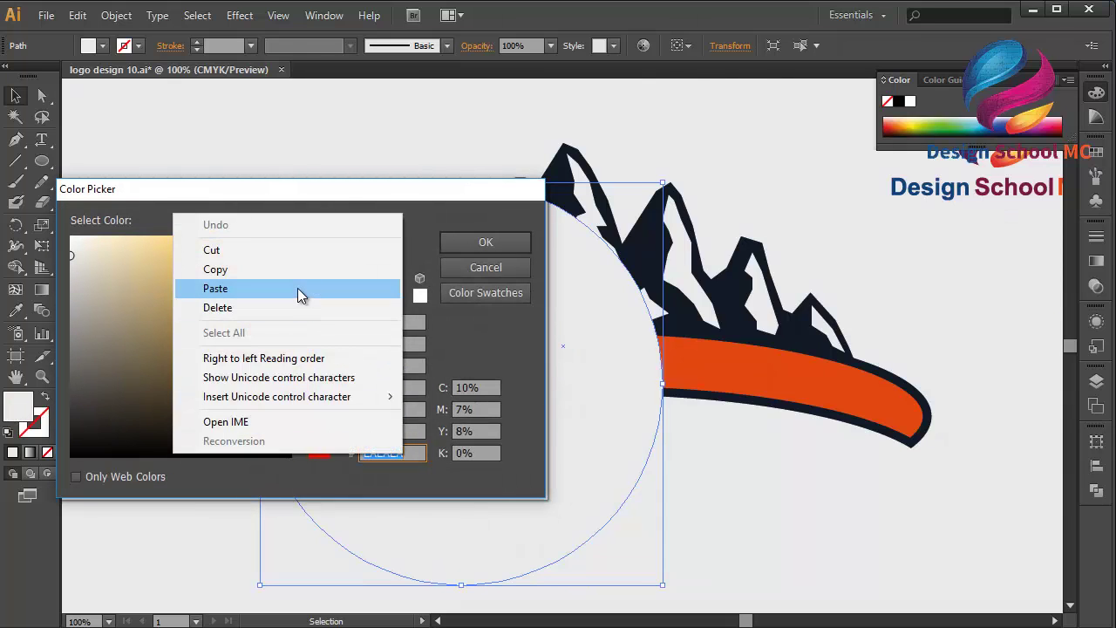
pyautogui.click(298, 288)
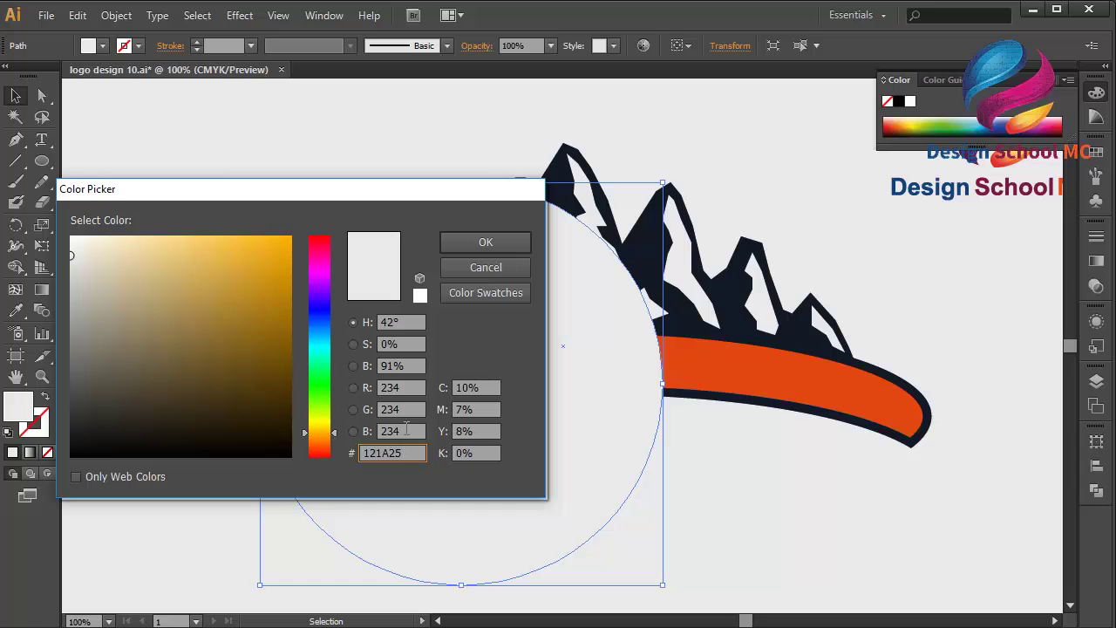
pyautogui.click(403, 410)
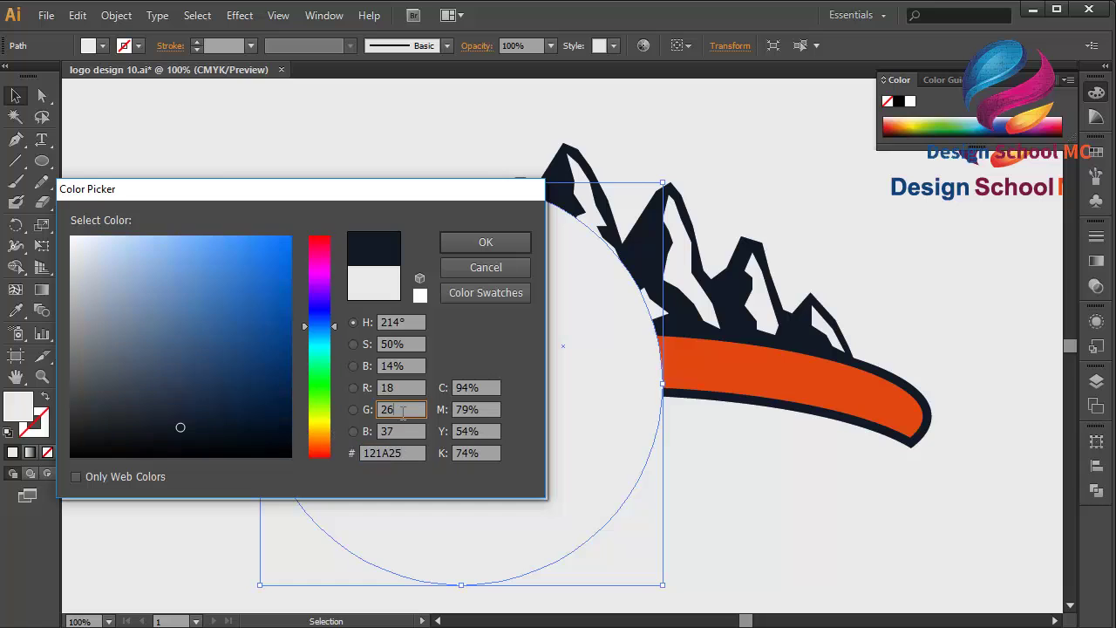
pyautogui.click(485, 242)
# Move the navy circle to the centre beneath the peaks and enlarge it proportionally until it covers most of the mountains
pyautogui.moveTo(512, 323); pyautogui.dragTo(625, 374)
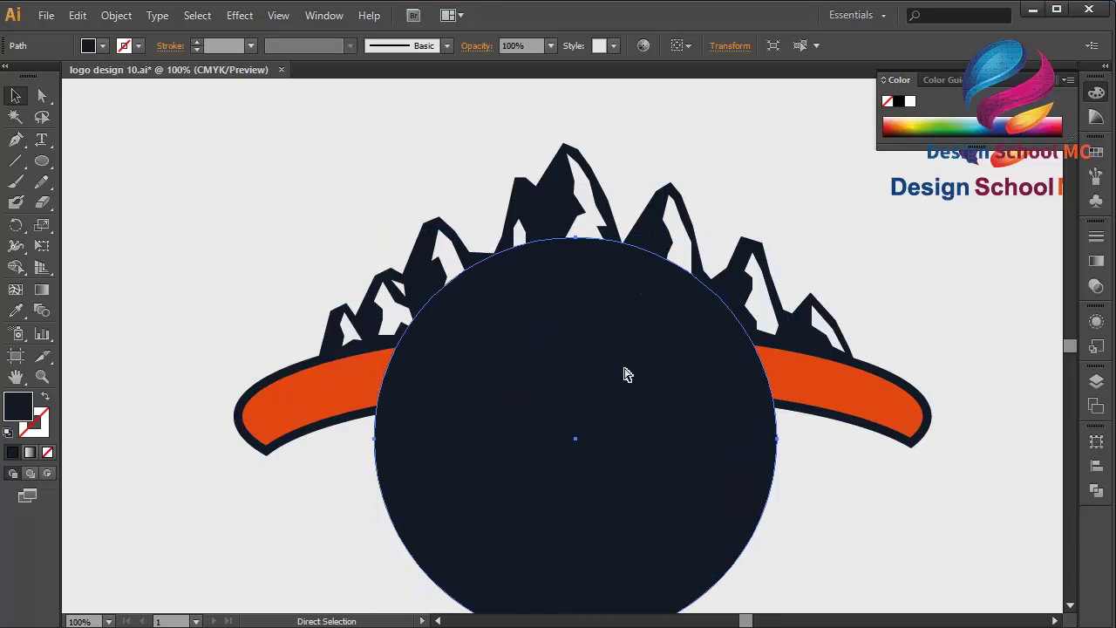
pyautogui.hotkey('ctrl', '0')
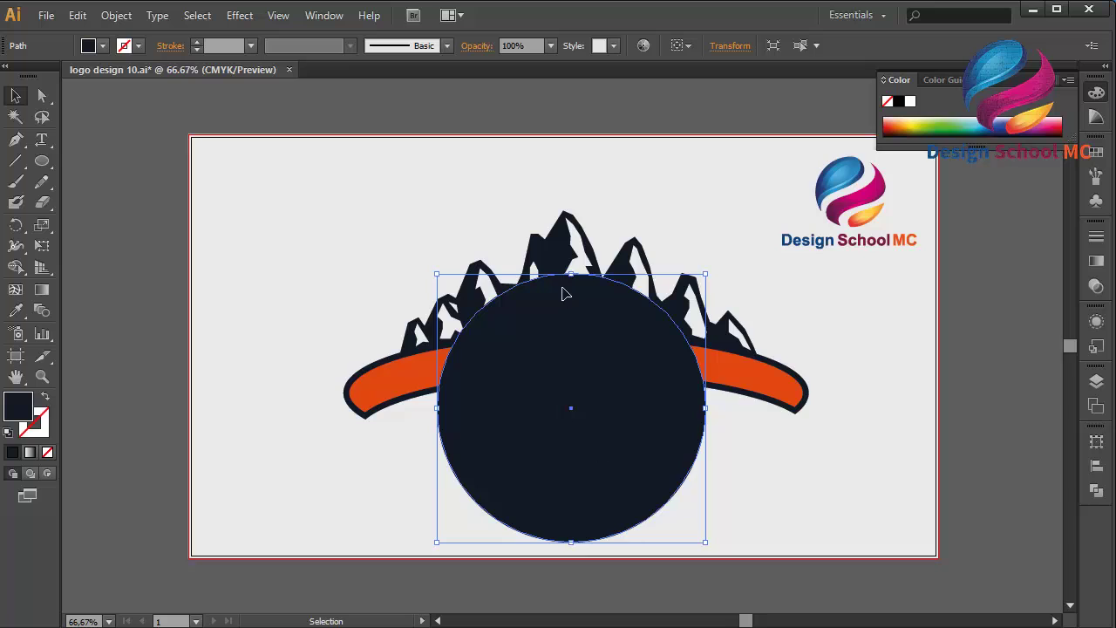
pyautogui.moveTo(571, 265); pyautogui.dragTo(577, 206)
pyautogui.moveTo(561, 354); pyautogui.dragTo(558, 361)
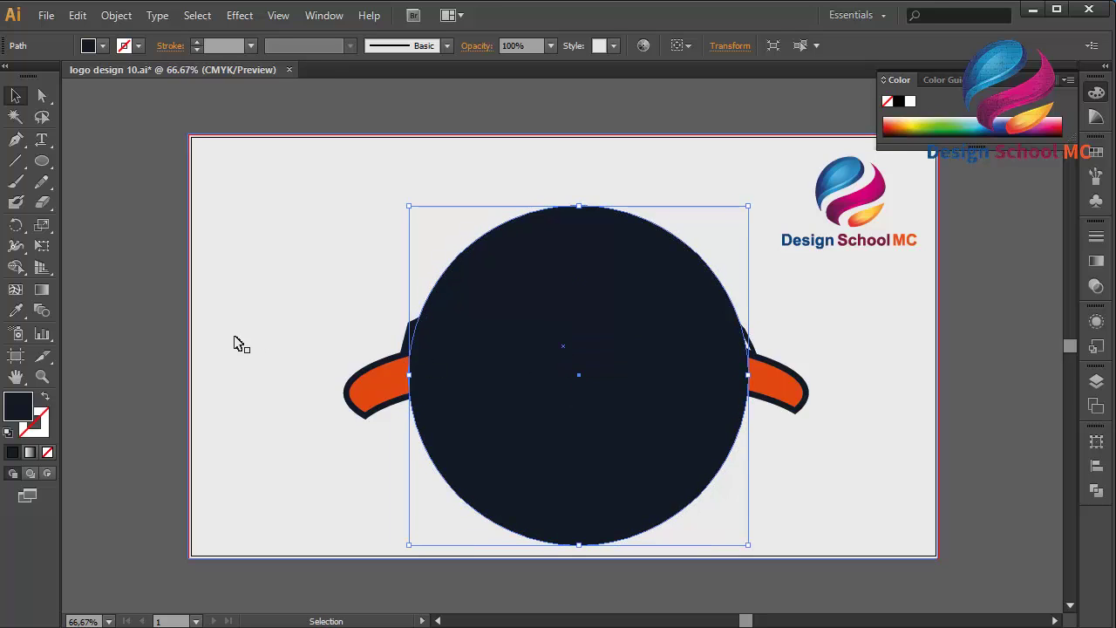
# Start a Pen path with a curve following the arc's lower edge from its left tip to its right tip
pyautogui.click(358, 396)
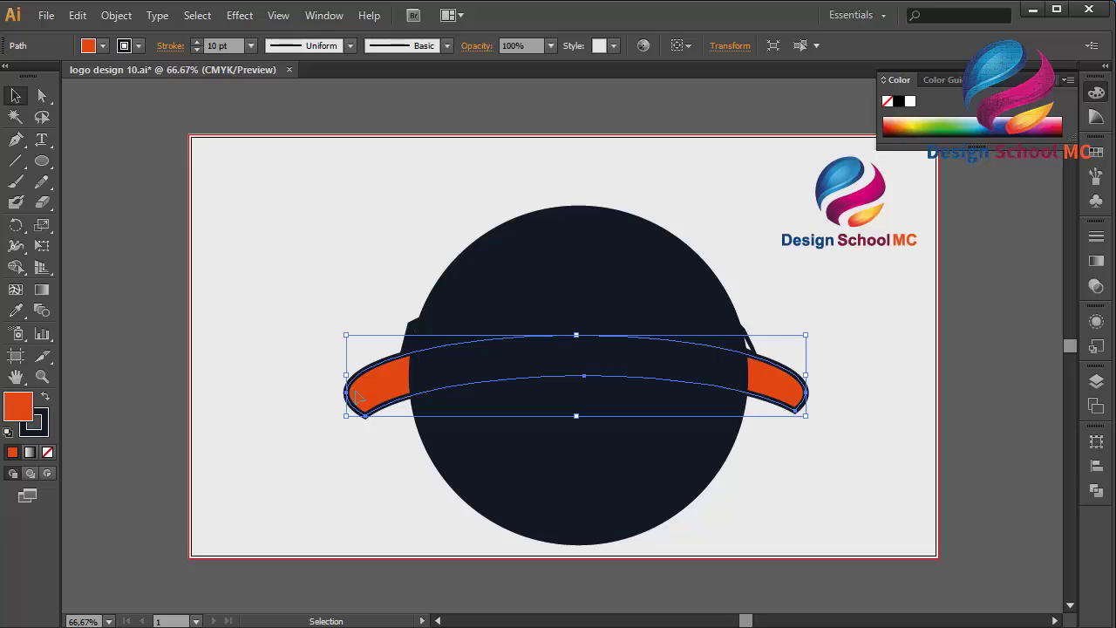
pyautogui.click(151, 194)
pyautogui.click(15, 139)
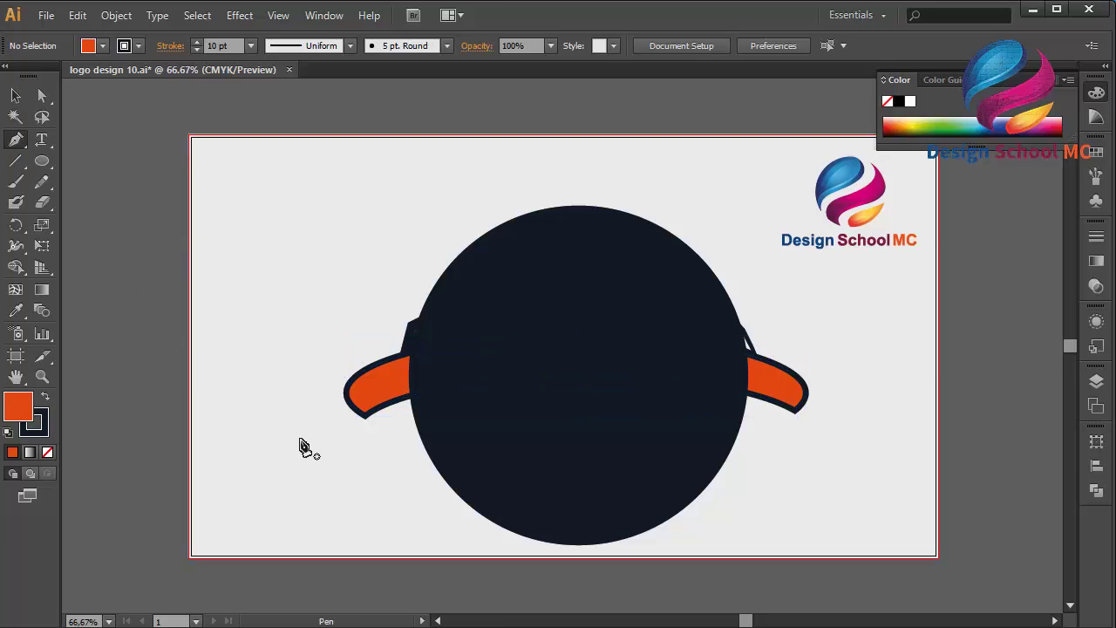
pyautogui.click(365, 417)
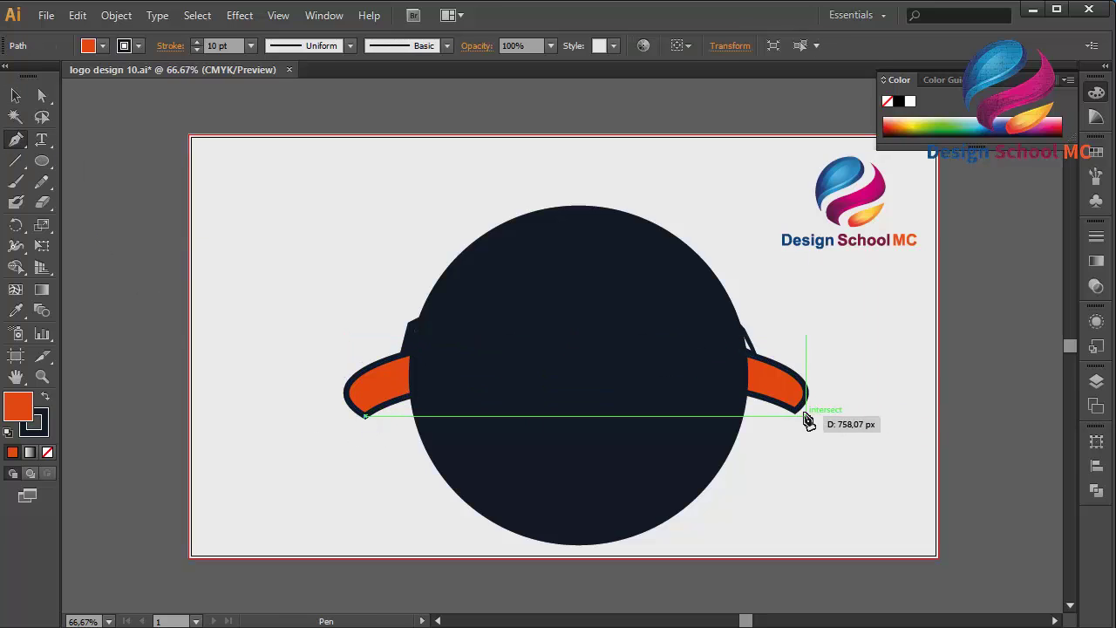
pyautogui.moveTo(797, 412); pyautogui.dragTo(1012, 497)
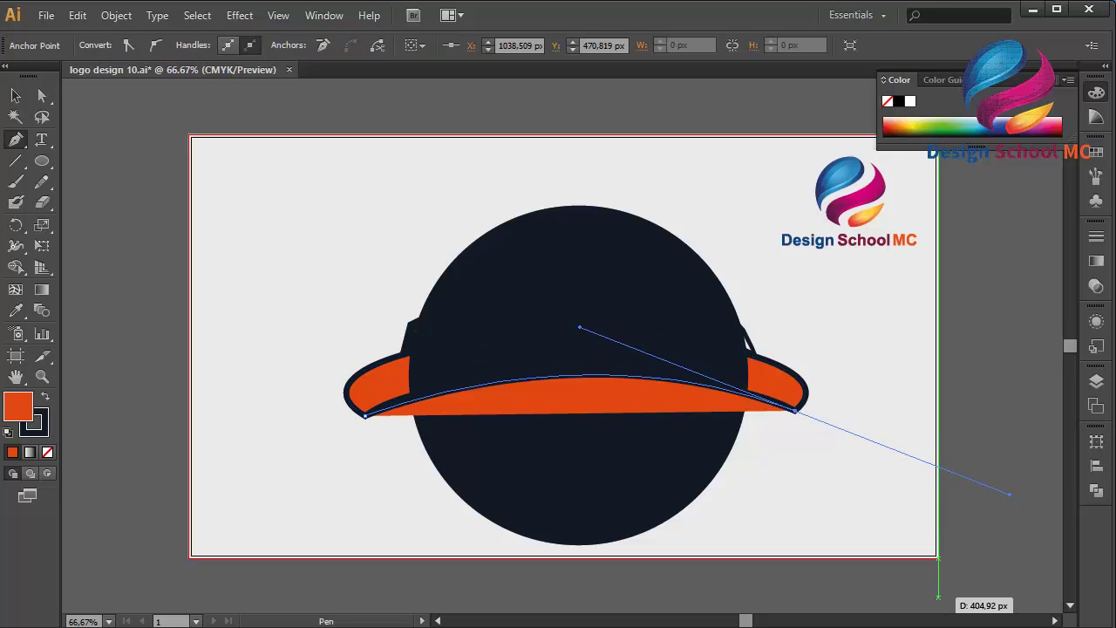
pyautogui.click(578, 572)
pyautogui.click(357, 497)
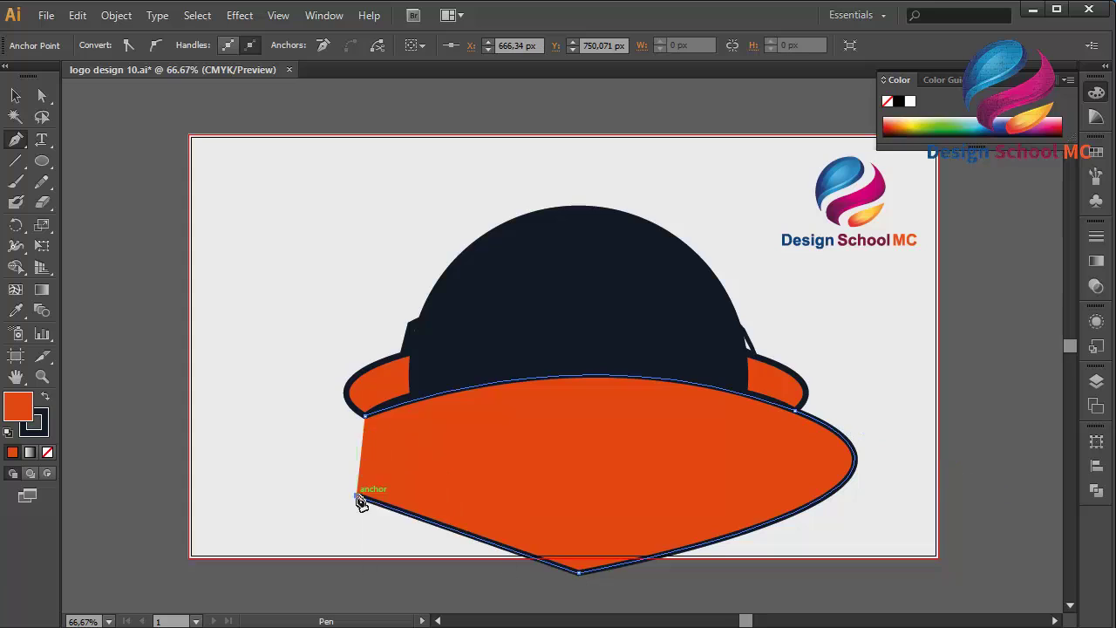
pyautogui.click(368, 423)
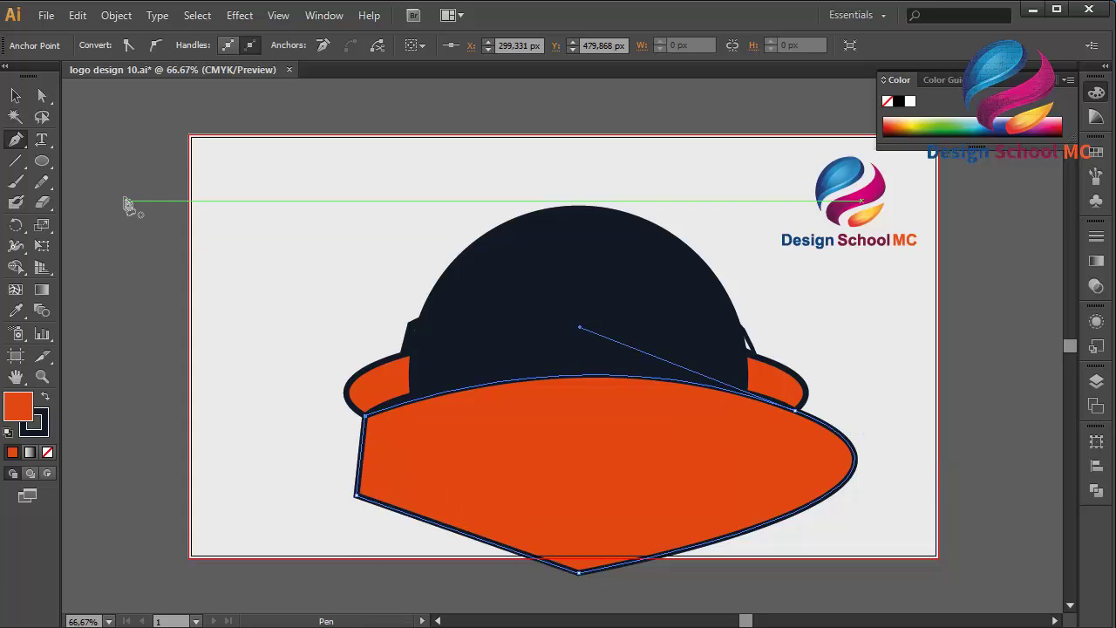
pyautogui.hotkey('ctrl', 'z')
pyautogui.hotkey('ctrl', 'z')
pyautogui.hotkey('ctrl', 'z')
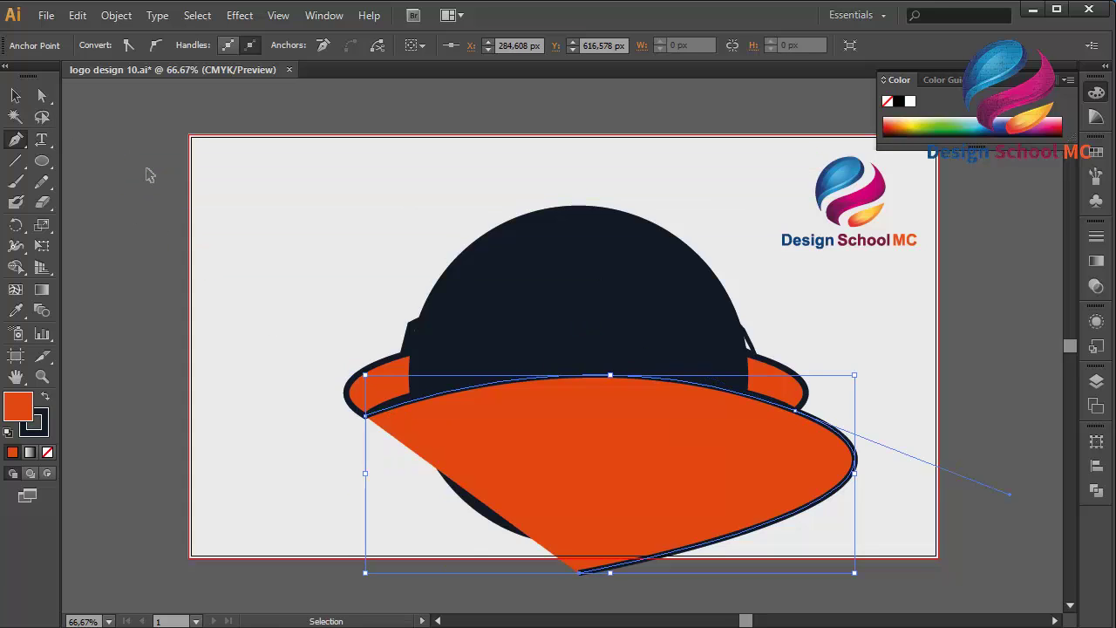
# Continue the Pen path around the top of the circle and close it at the arc's left tip
pyautogui.click(845, 313)
pyautogui.click(662, 181)
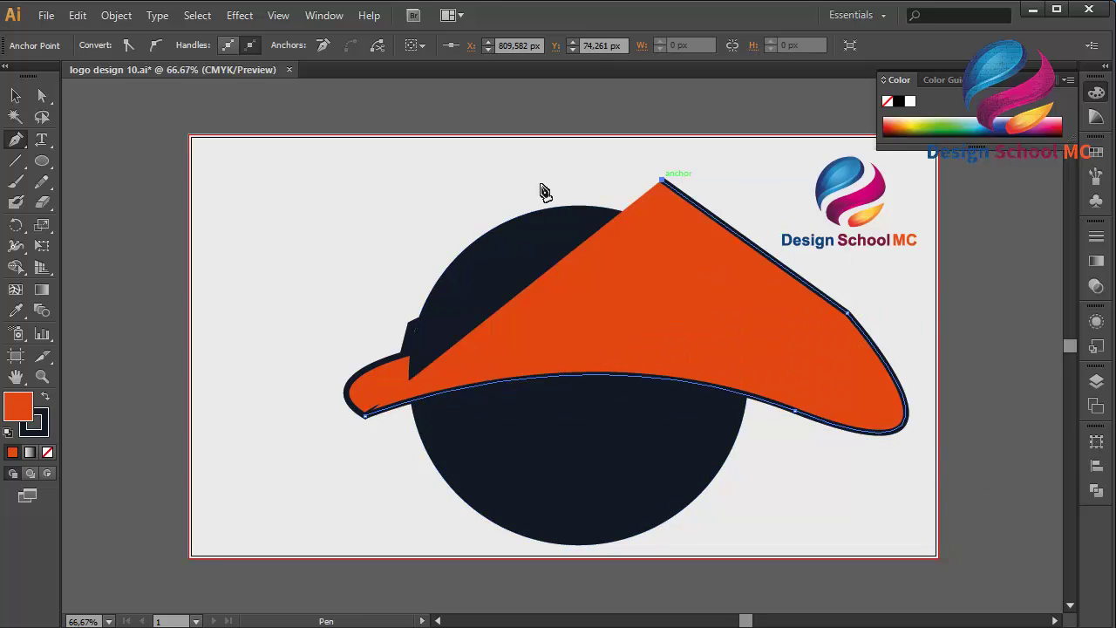
pyautogui.click(413, 184)
pyautogui.click(364, 318)
pyautogui.click(367, 417)
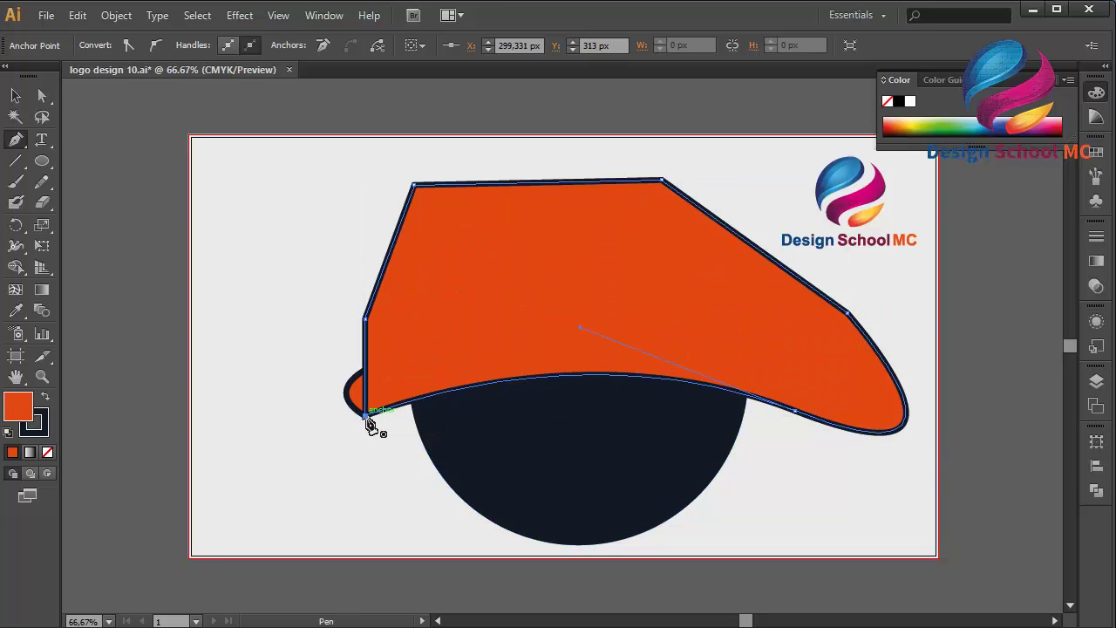
# Adjust the curve handle of the new shape's lower edge so it bows slightly higher along the arc
pyautogui.click(41, 96)
pyautogui.click(353, 402)
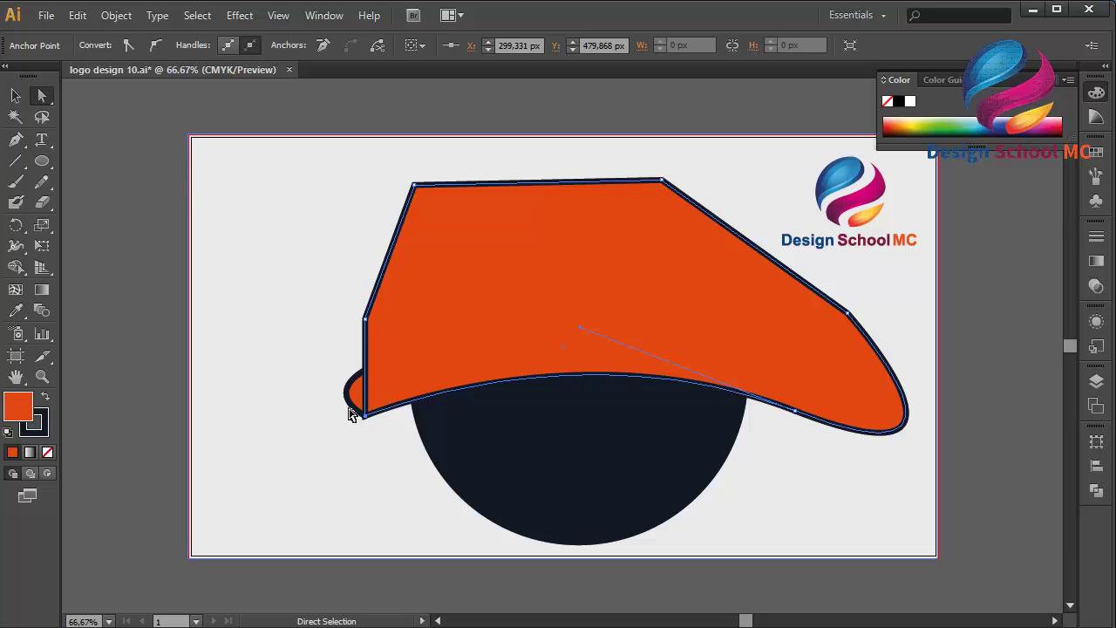
pyautogui.click(497, 385)
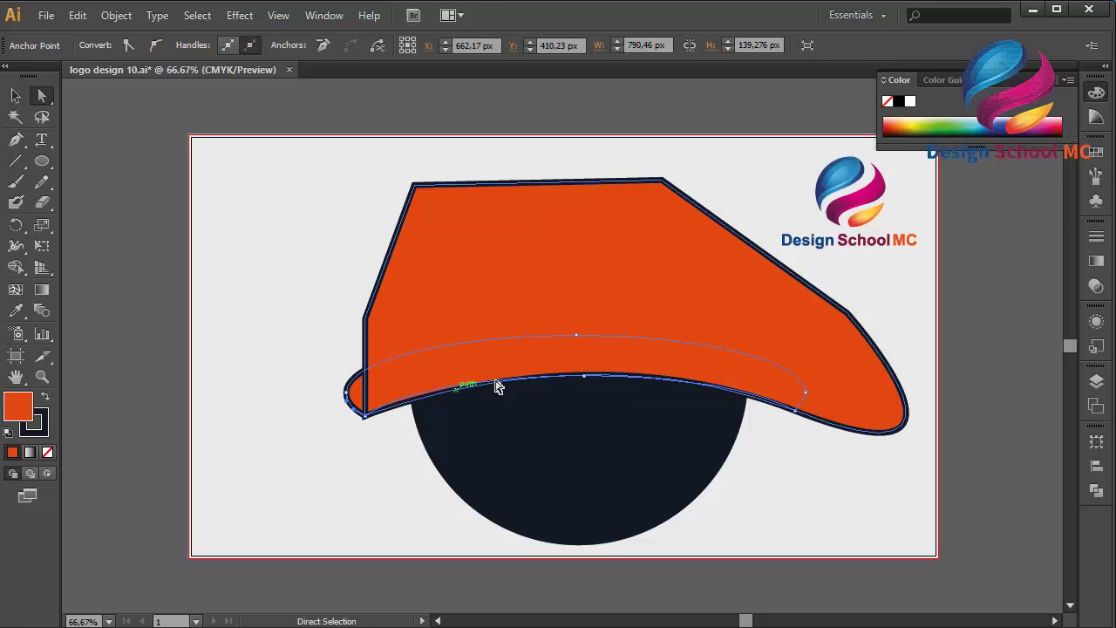
pyautogui.click(367, 416)
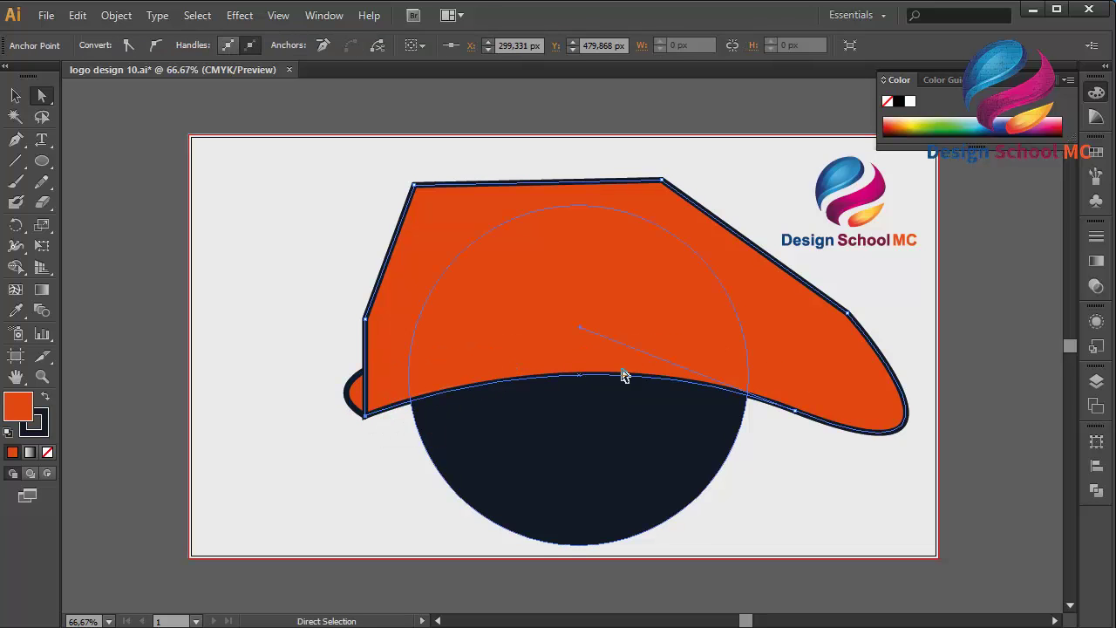
pyautogui.moveTo(582, 333)
pyautogui.mouseDown()
pyautogui.moveTo(588, 322)
pyautogui.moveTo(577, 320)
pyautogui.mouseUp()
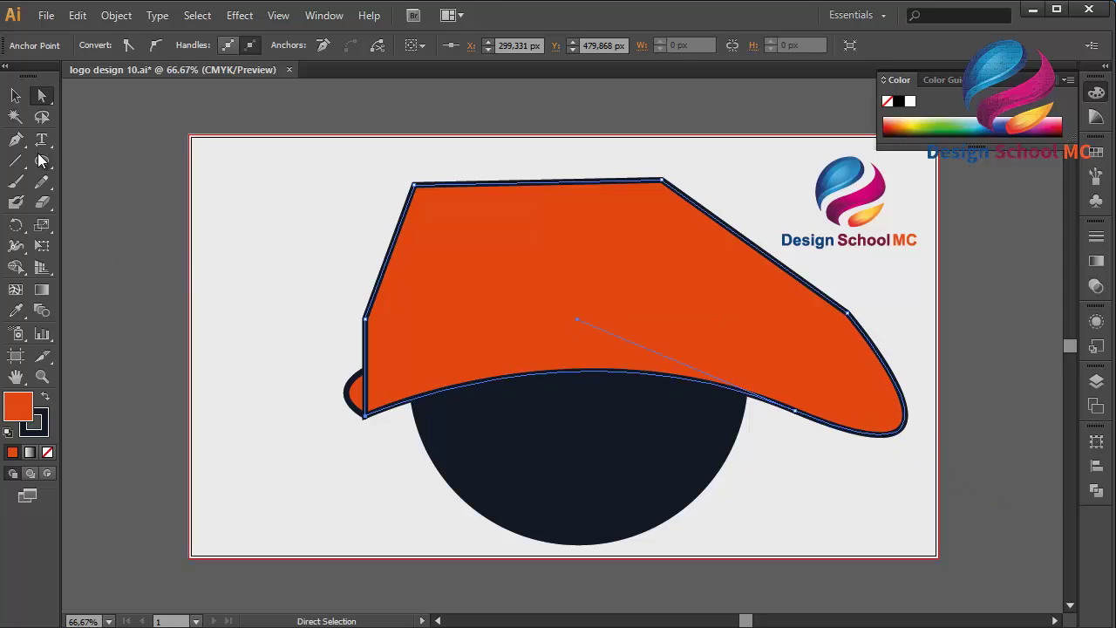
# Subtract the orange Pen shape from the navy circle with Minus Front, leaving only the part below the arc
pyautogui.click(15, 95)
pyautogui.keyDown('shift'); pyautogui.click(540, 493); pyautogui.keyUp('shift')
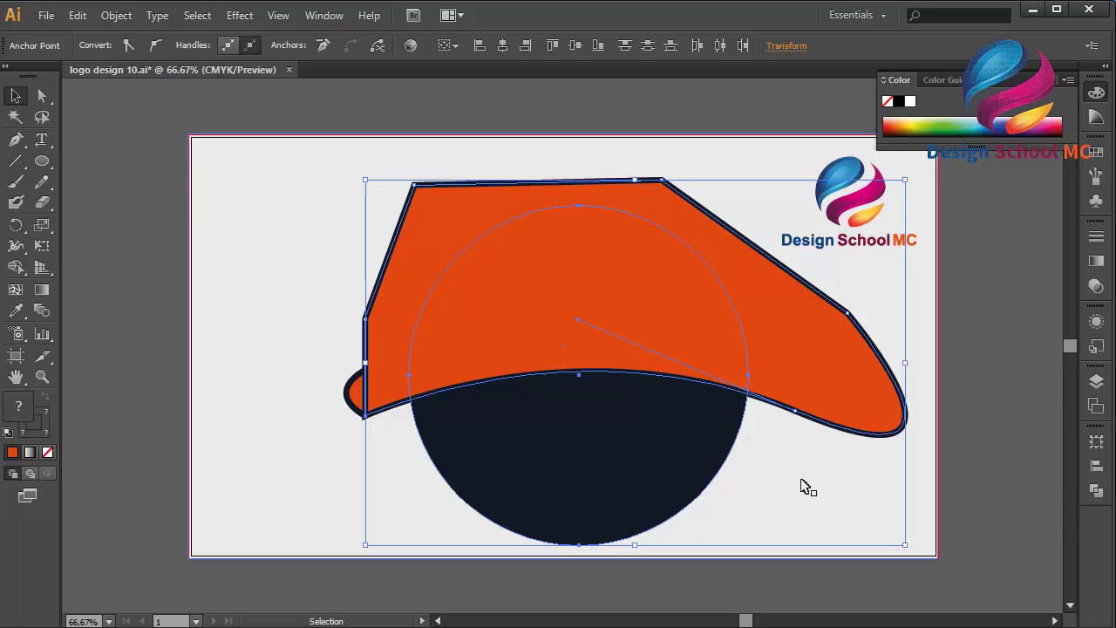
pyautogui.click(1101, 492)
pyautogui.click(924, 469)
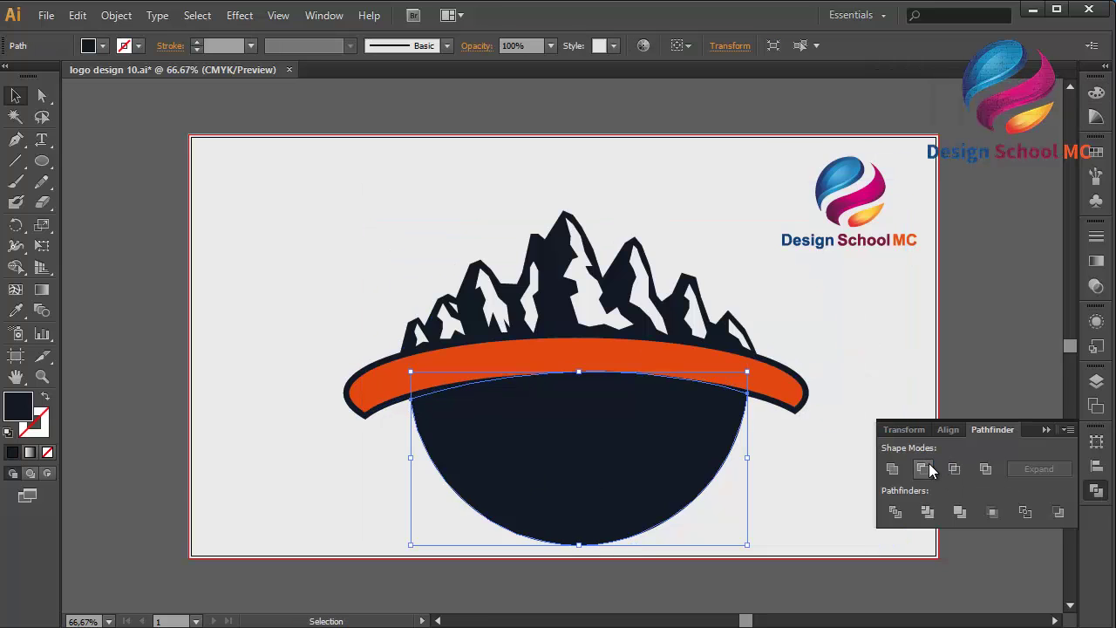
pyautogui.click(1046, 429)
pyautogui.click(820, 434)
pyautogui.click(613, 440)
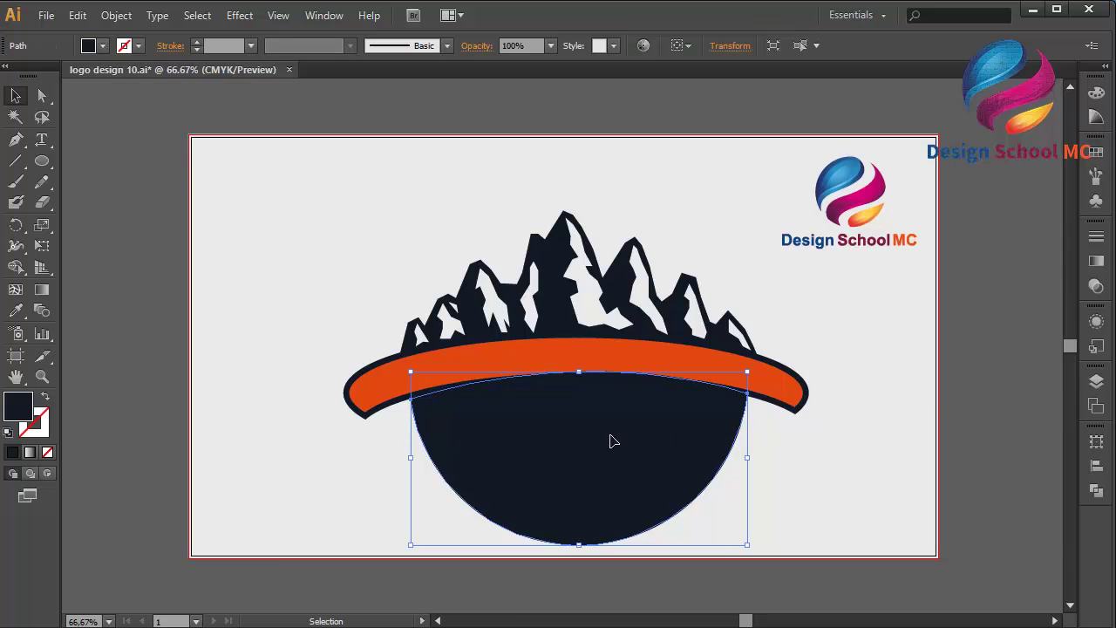
# Refine the navy half-circle's curved upper edge to follow the arc by adjusting the handles at both upper corners, and deselect
pyautogui.click(42, 96)
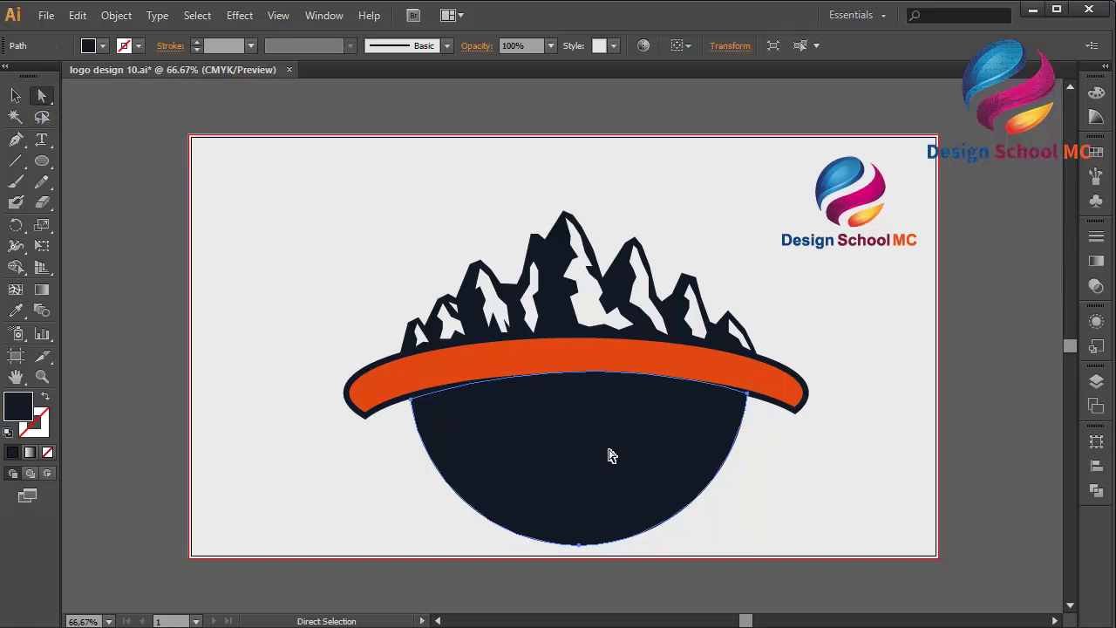
pyautogui.click(747, 394)
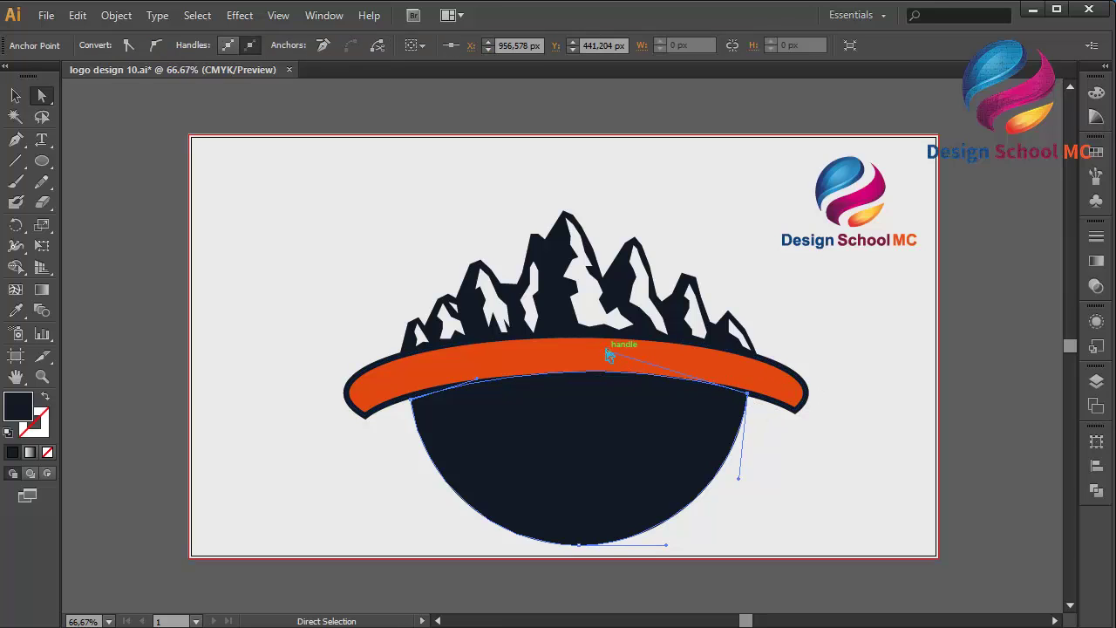
pyautogui.moveTo(609, 352); pyautogui.dragTo(598, 357)
pyautogui.click(412, 398)
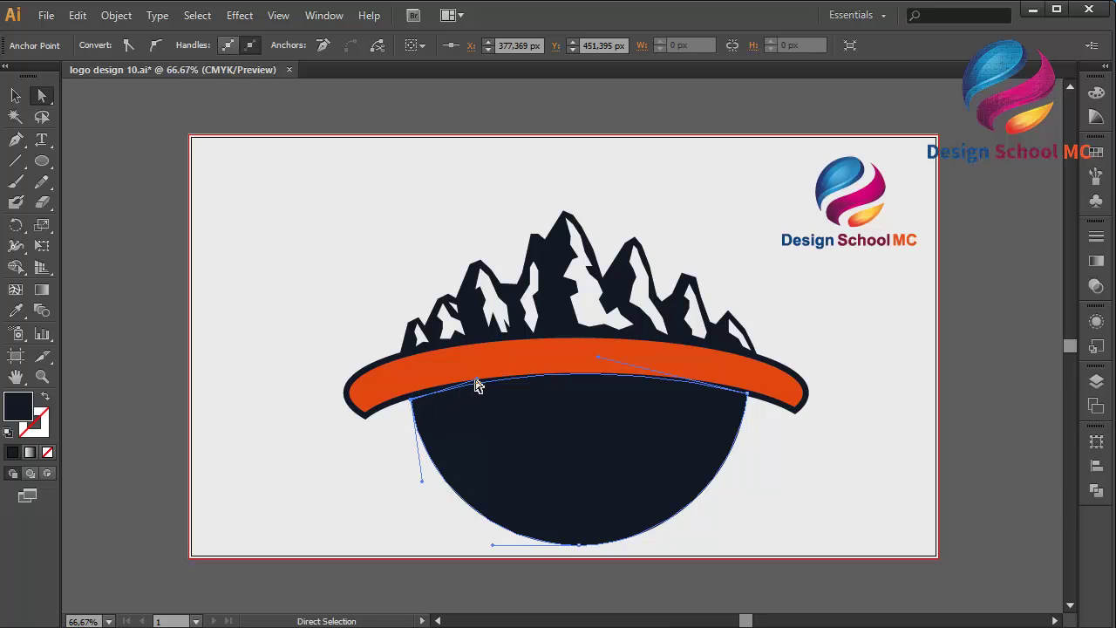
pyautogui.moveTo(478, 387)
pyautogui.mouseDown()
pyautogui.moveTo(481, 378)
pyautogui.moveTo(463, 375)
pyautogui.mouseUp()
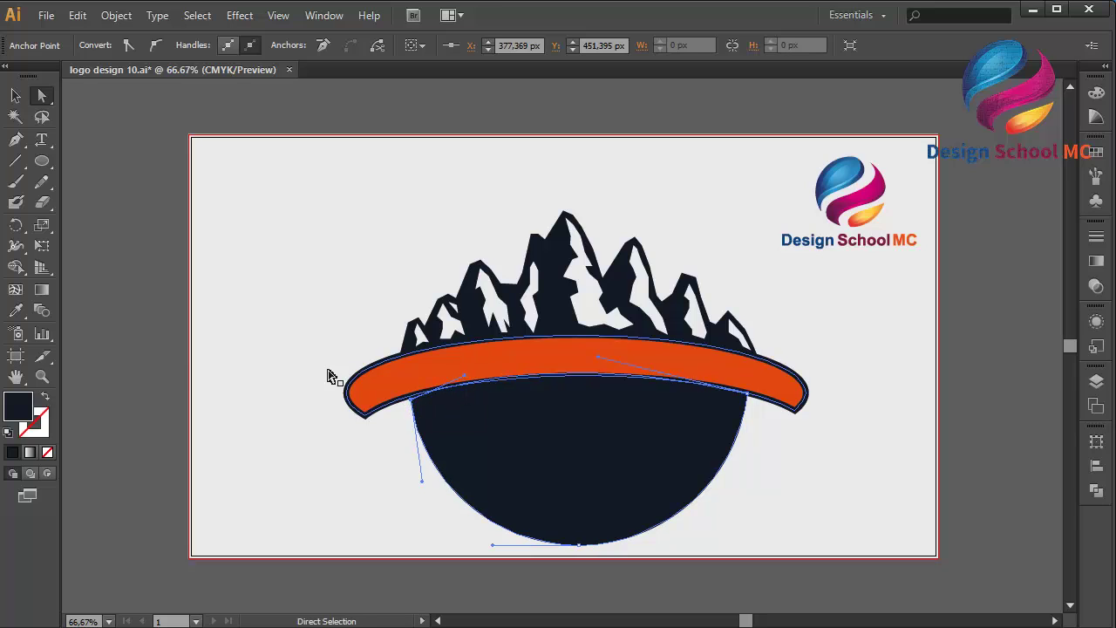
pyautogui.click(161, 354)
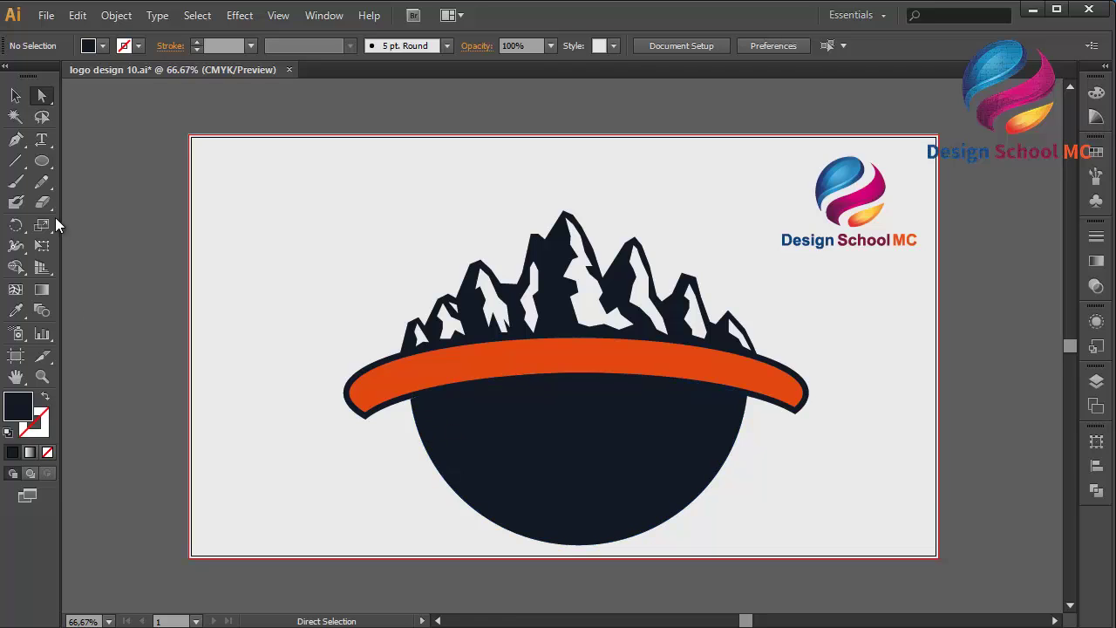
# Copy the navy half-circle, paste it in front, and scale the copy down to leave an even rim around its curved sides
pyautogui.click(15, 96)
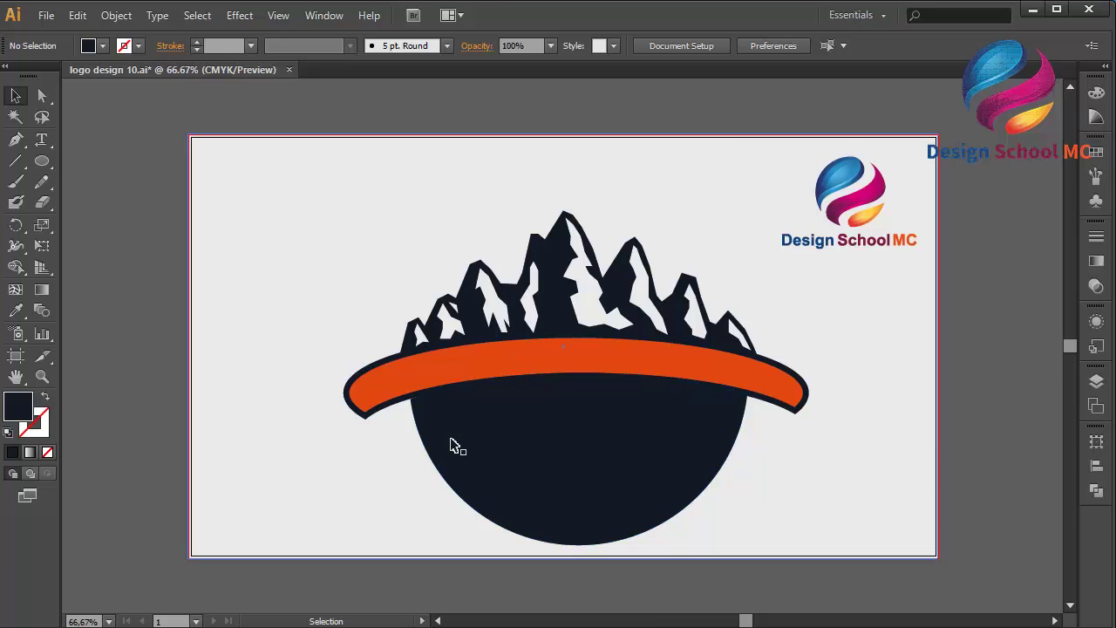
pyautogui.click(521, 445)
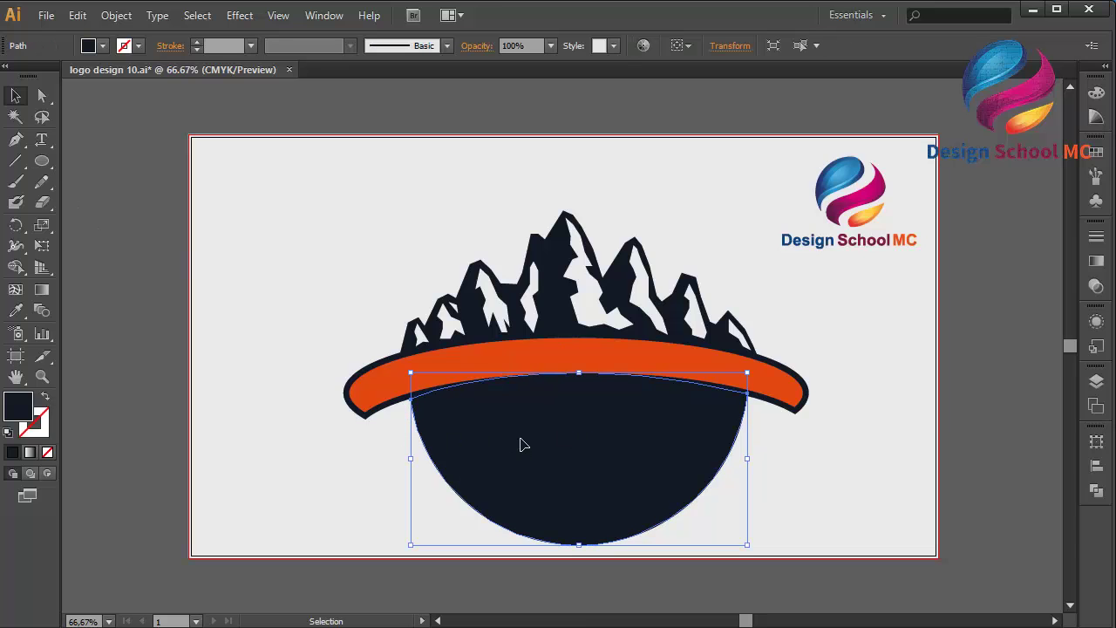
pyautogui.click(77, 16)
pyautogui.click(127, 101)
pyautogui.click(78, 16)
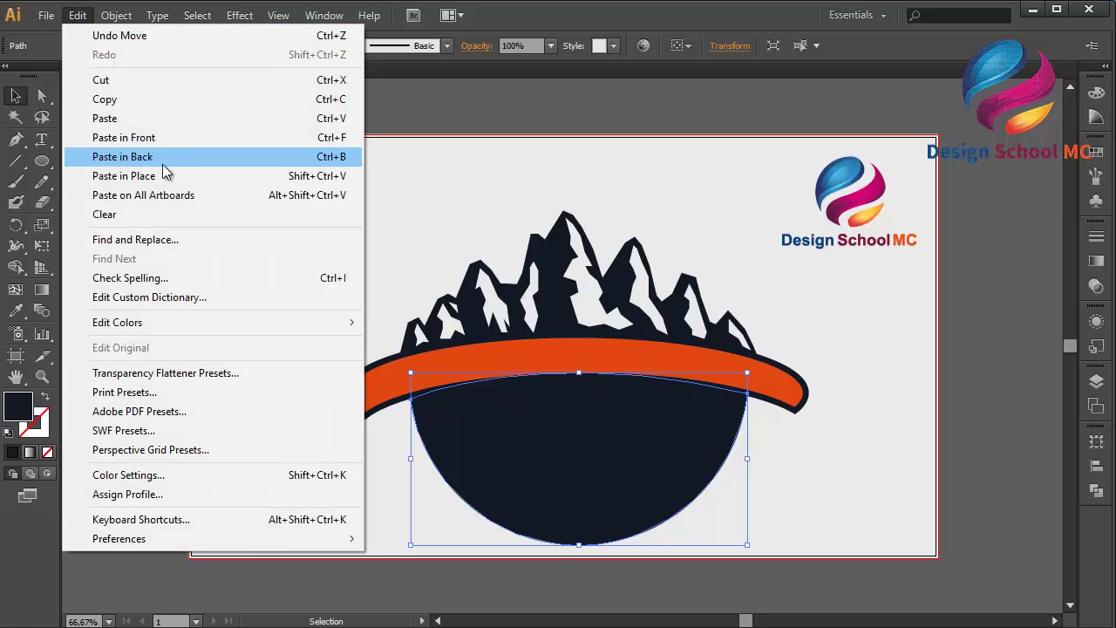
pyautogui.click(153, 137)
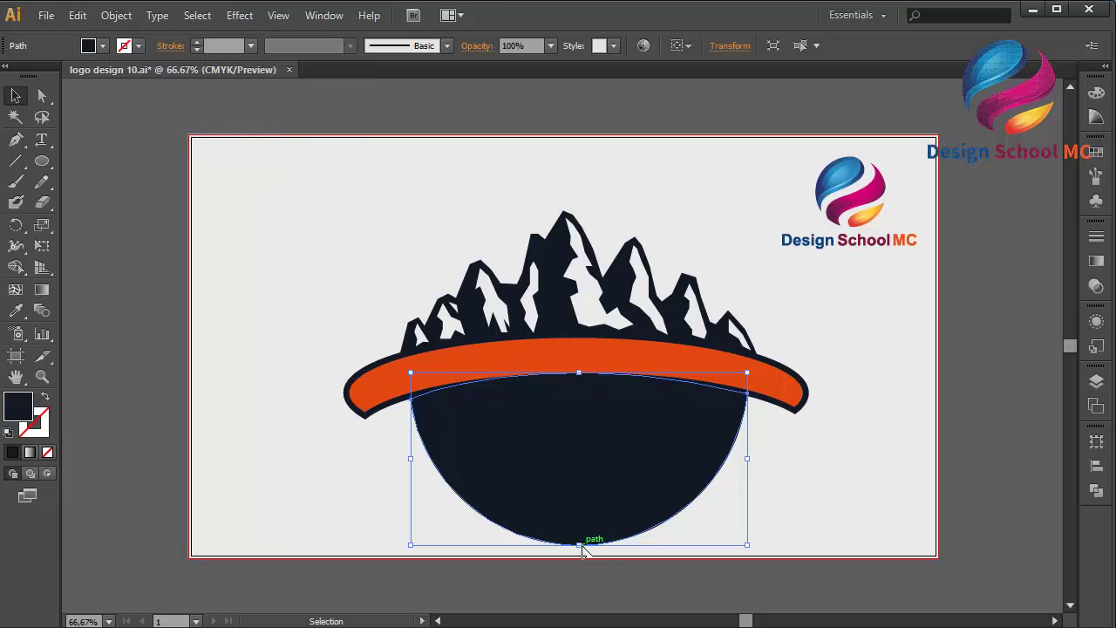
pyautogui.moveTo(582, 547); pyautogui.dragTo(579, 513)
# Copy the hex colour code EAEAEA from the fill of the light grey background rectangle
pyautogui.click(540, 377)
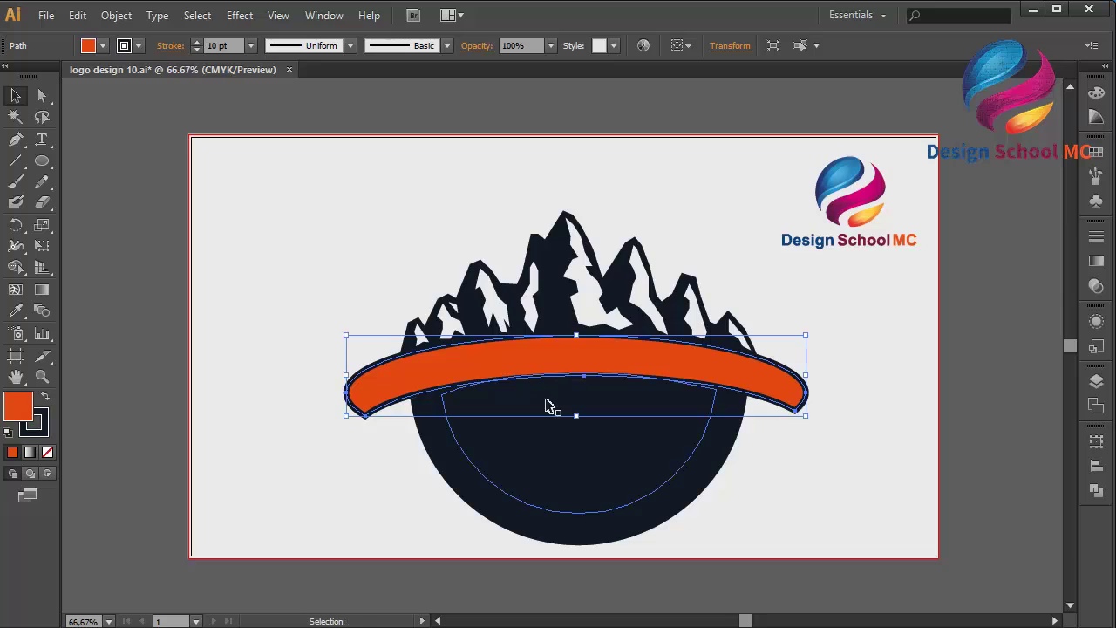
pyautogui.click(562, 446)
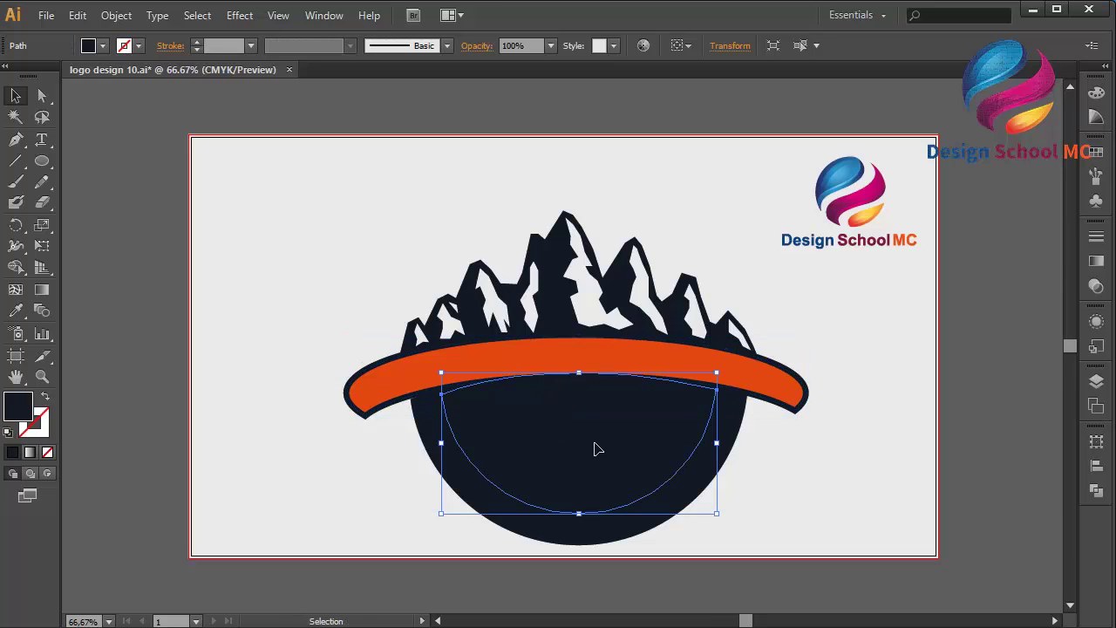
pyautogui.click(248, 356)
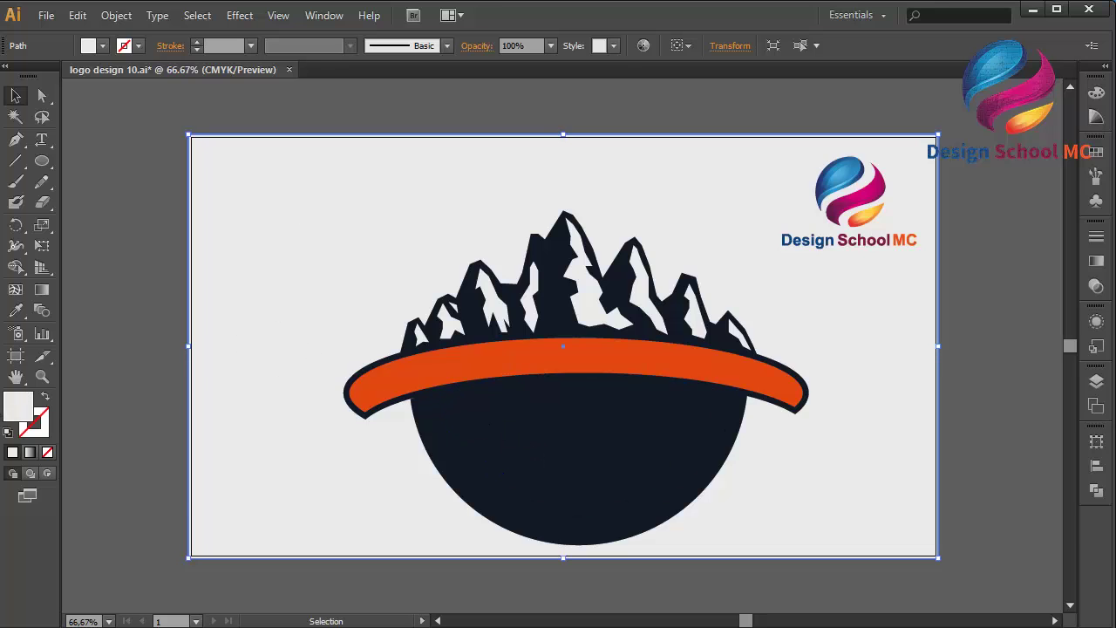
pyautogui.doubleClick(25, 417)
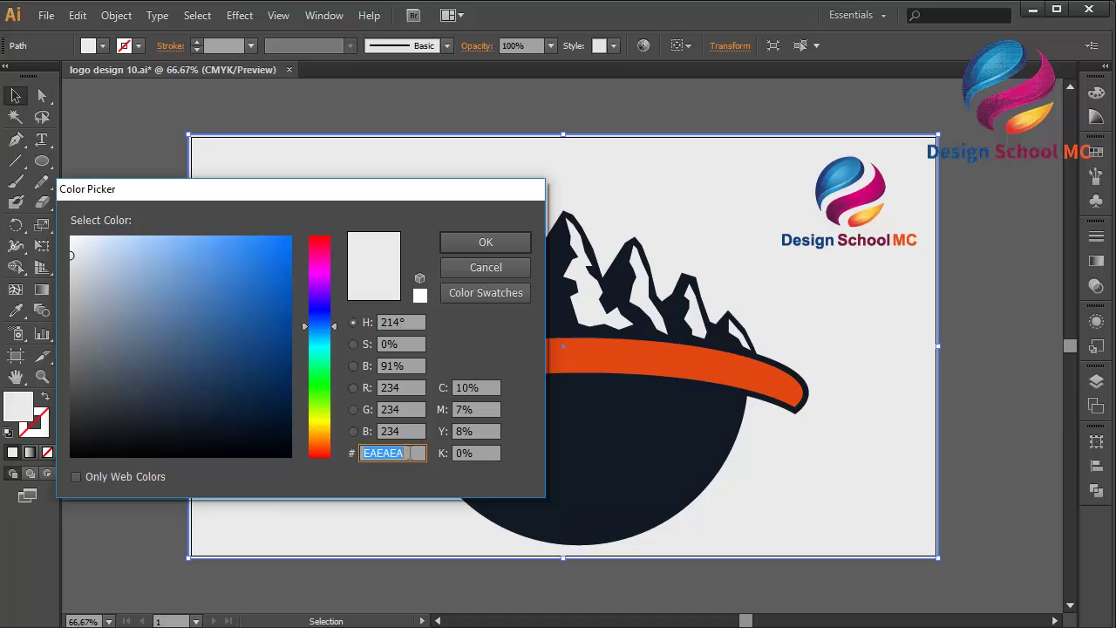
pyautogui.rightClick(410, 459)
pyautogui.click(315, 268)
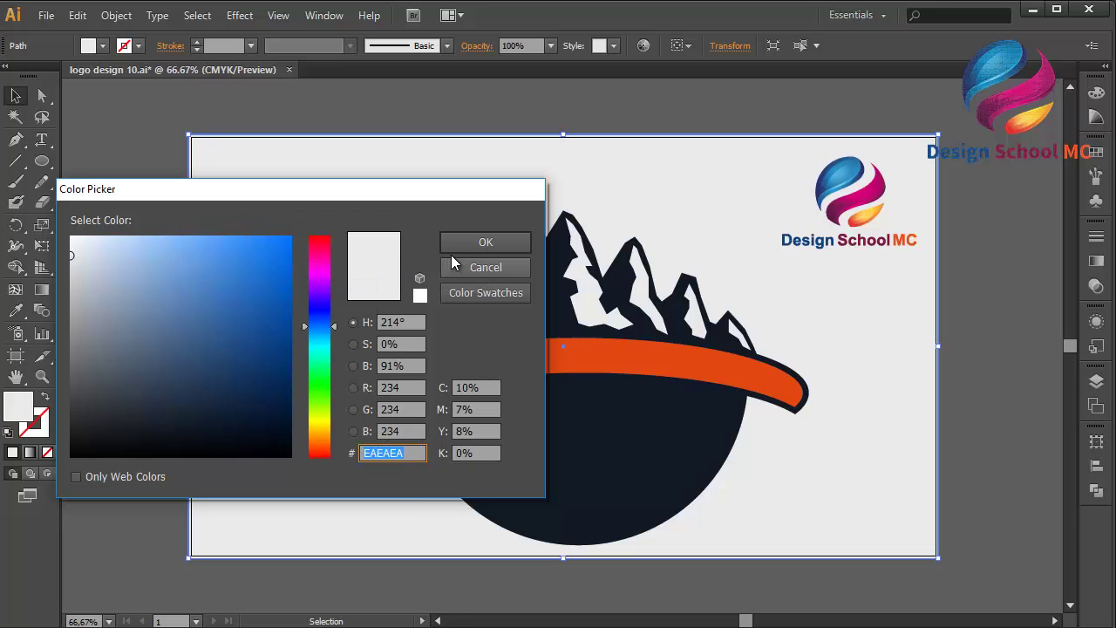
pyautogui.click(455, 246)
# Fill the smaller inner half-circle with the copied colour EAEAEA and deselect it
pyautogui.click(568, 389)
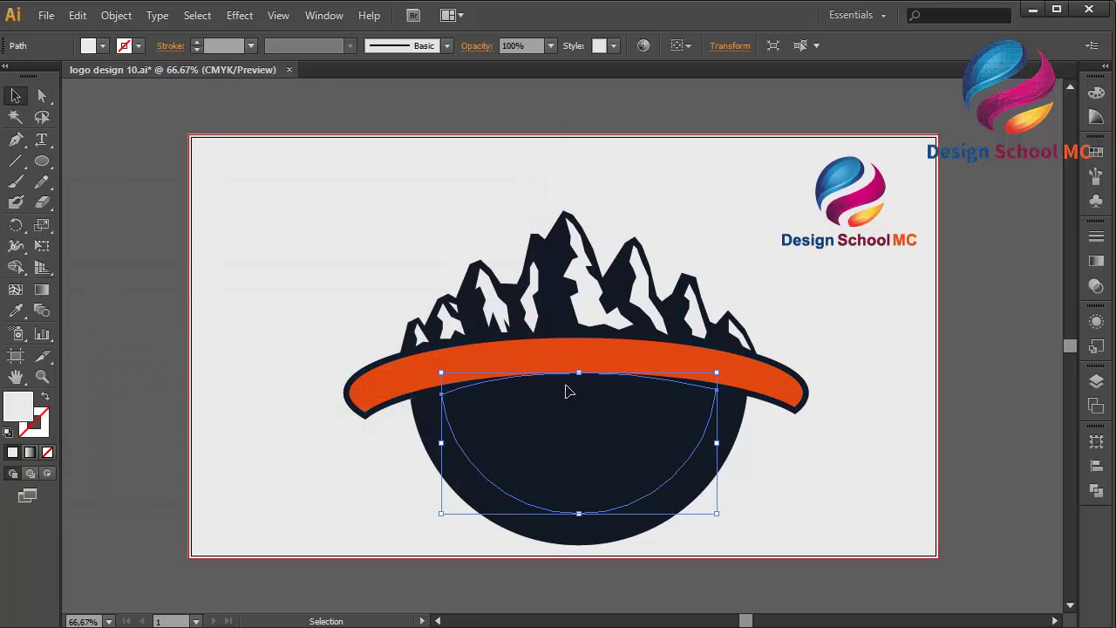
pyautogui.doubleClick(26, 407)
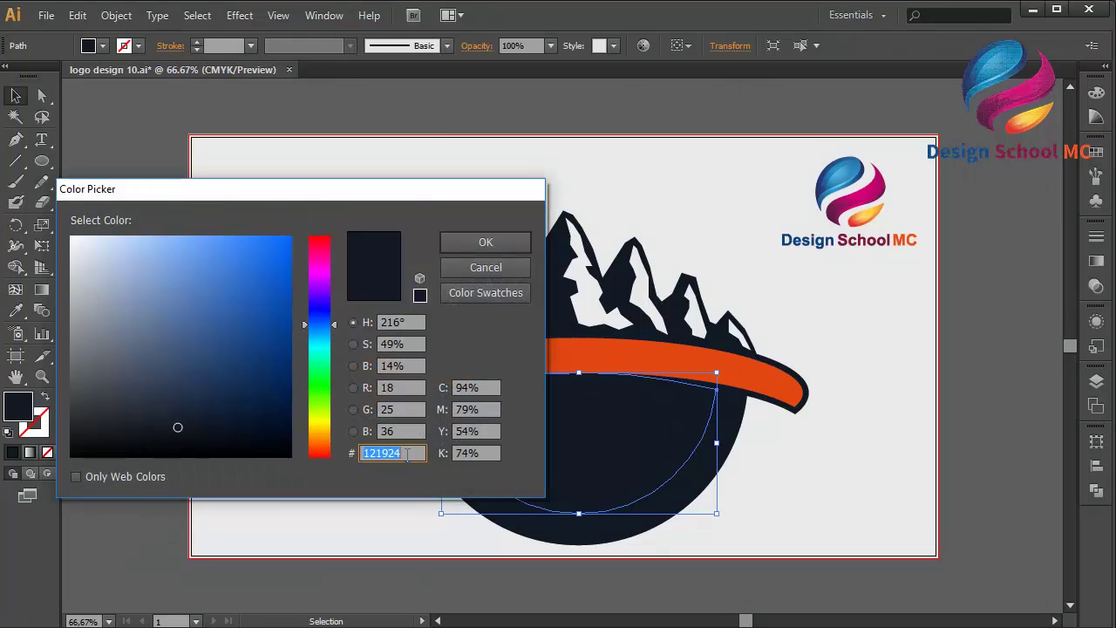
pyautogui.rightClick(407, 454)
pyautogui.click(333, 289)
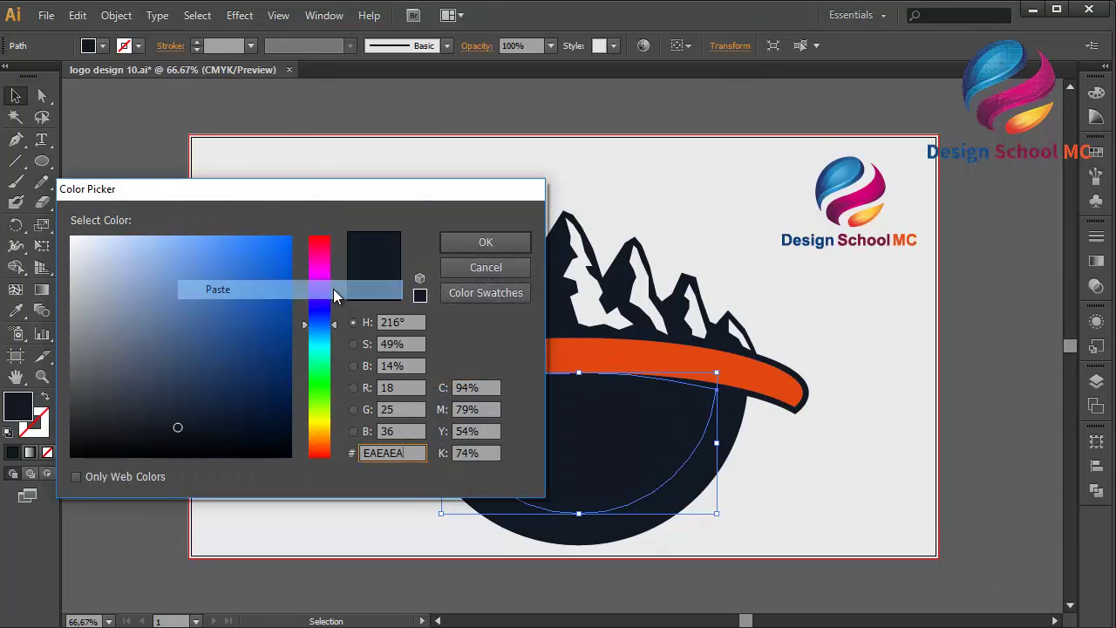
pyautogui.click(444, 243)
pyautogui.click(178, 336)
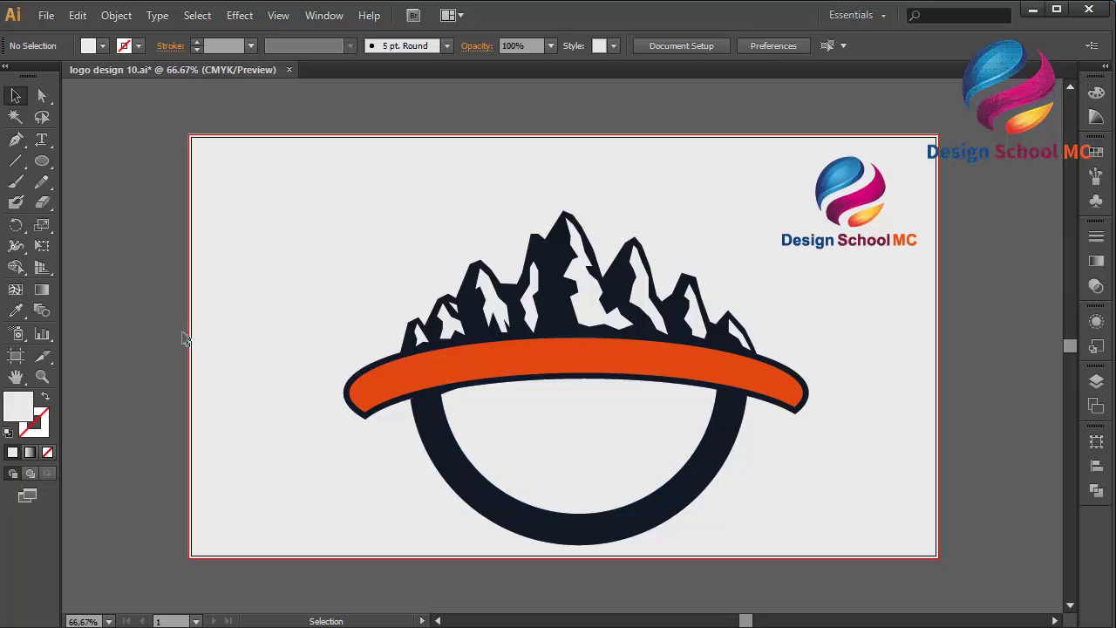
# Nudge the light grey inner half-circle upward, add the navy half-circle to the selection, nudge both slightly up, and deselect
pyautogui.click(610, 453)
pyautogui.press('Up')
pyautogui.press('Up')
pyautogui.press('Up')
pyautogui.press('Up')
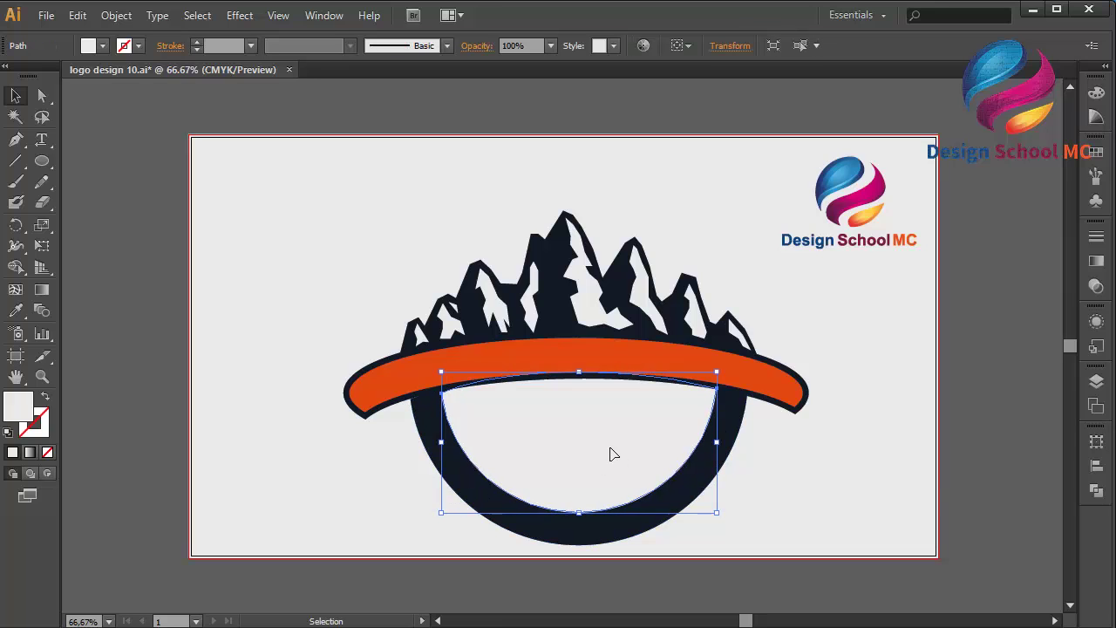
pyautogui.press('Up')
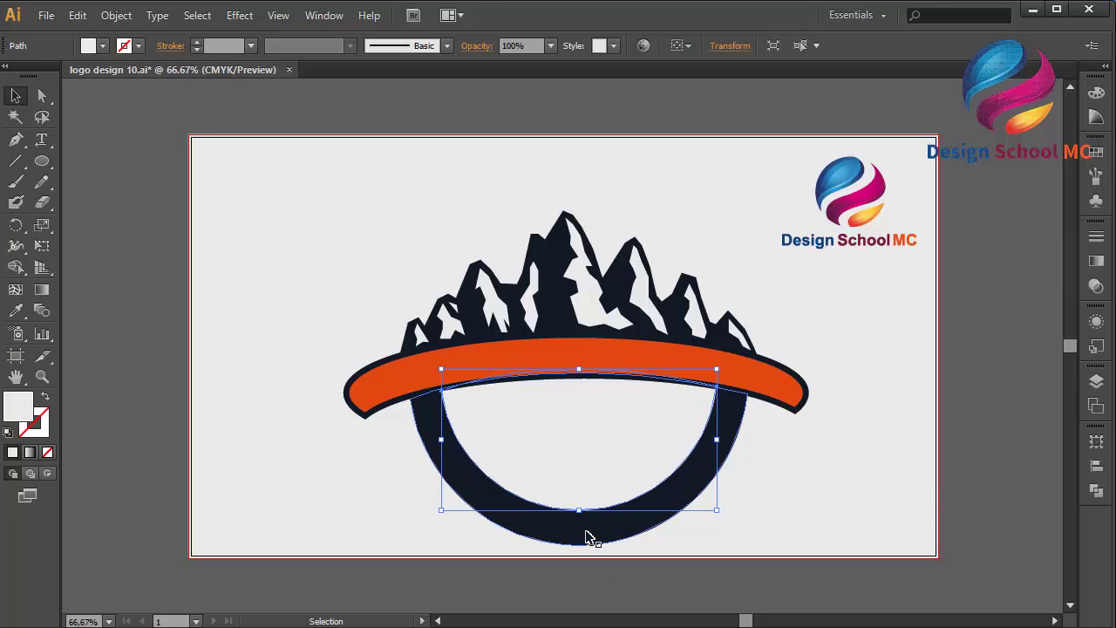
pyautogui.keyDown('shift'); pyautogui.click(590, 536); pyautogui.keyUp('shift')
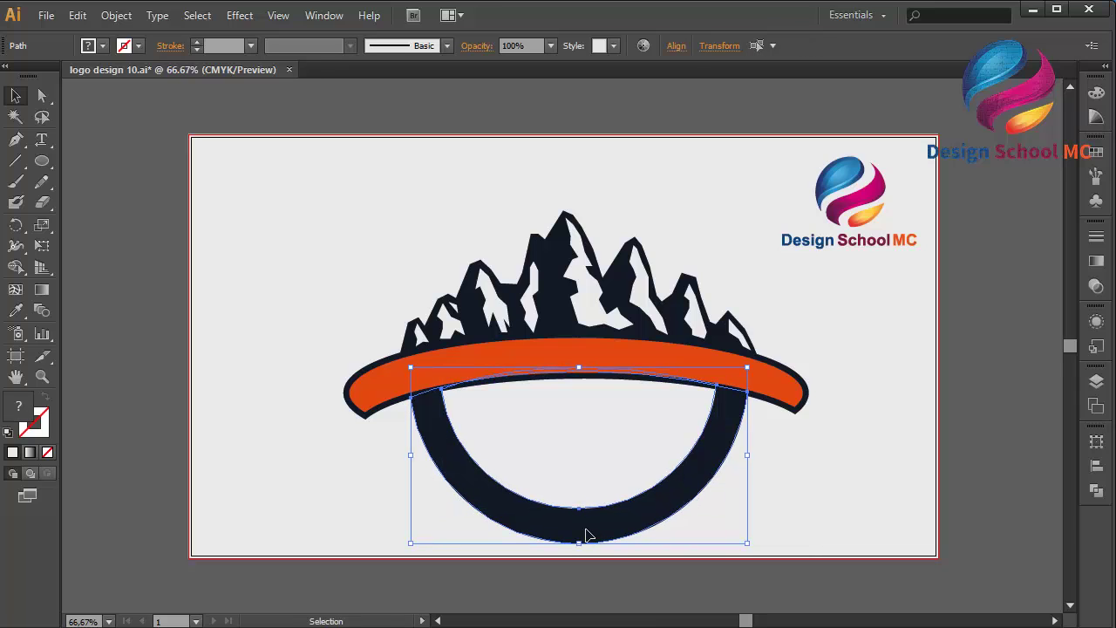
pyautogui.click(271, 407)
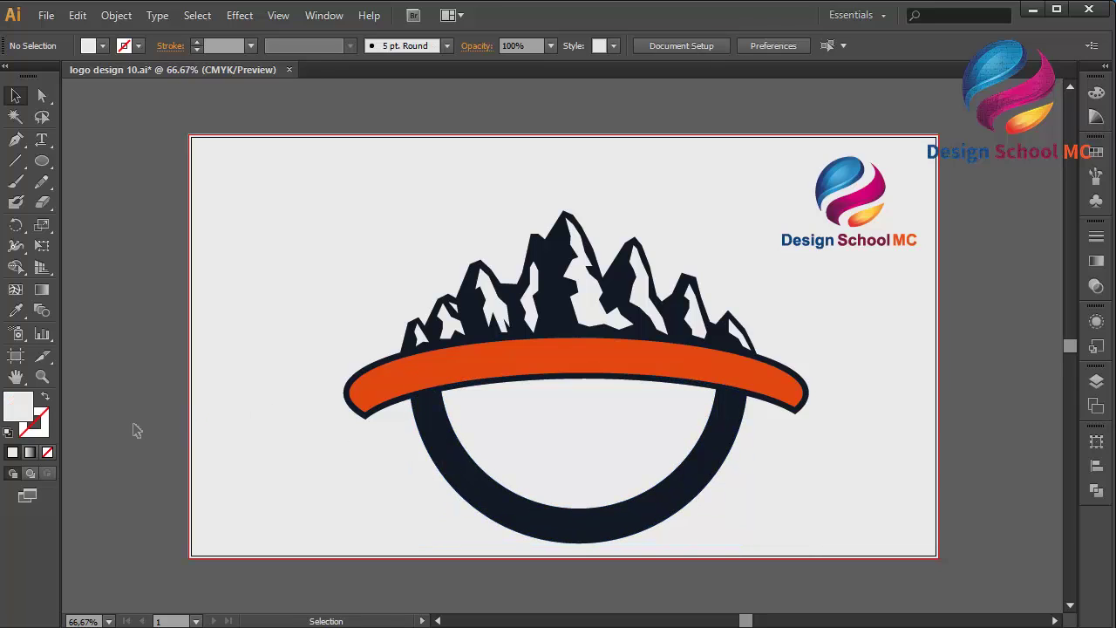
# Move only the bottom anchor point of the light grey half-circle down by 7 px and deselect
pyautogui.click(42, 97)
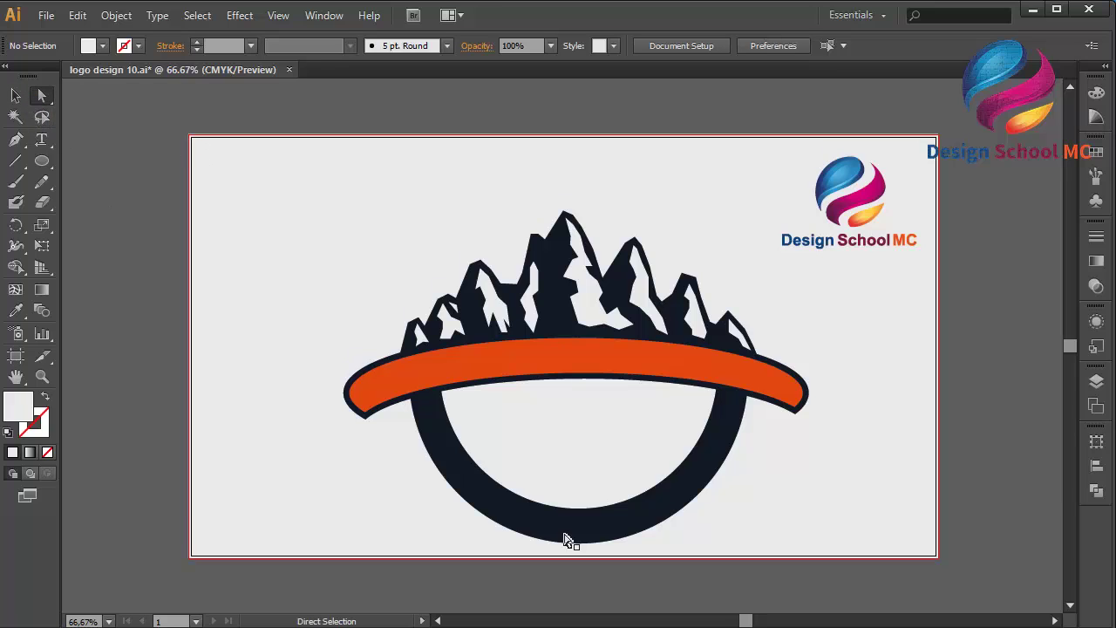
pyautogui.click(576, 512)
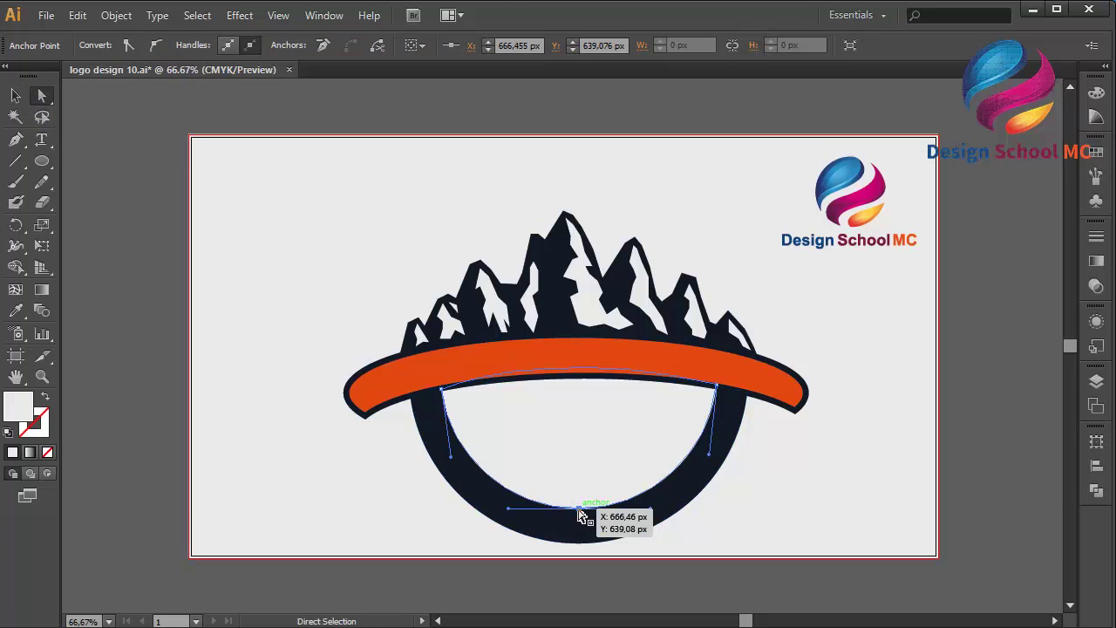
pyautogui.press('Down')
pyautogui.press('Down')
pyautogui.press('Down')
pyautogui.press('Down')
pyautogui.press('Down')
pyautogui.press('Down')
pyautogui.press('Down')
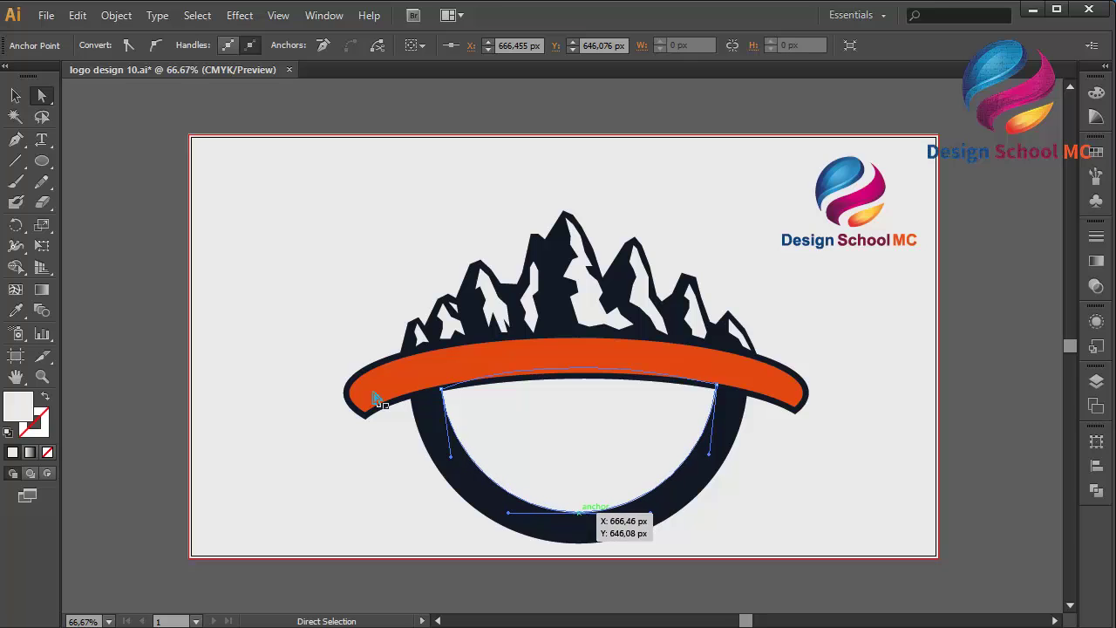
pyautogui.click(16, 95)
pyautogui.click(109, 161)
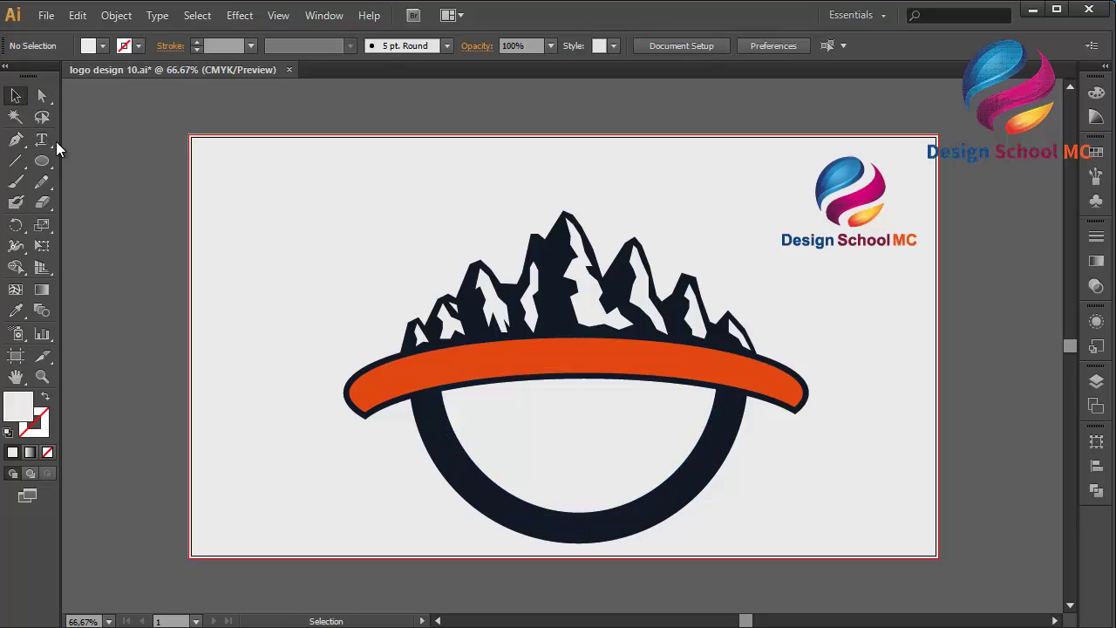
pyautogui.click(41, 139)
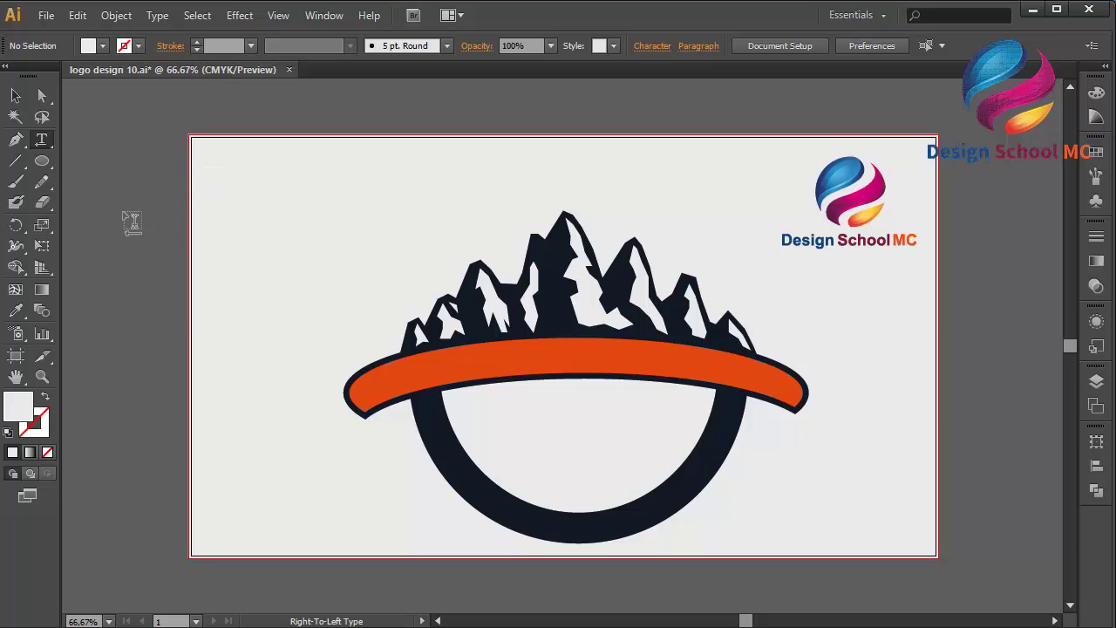
pyautogui.click(16, 96)
pyautogui.click(558, 490)
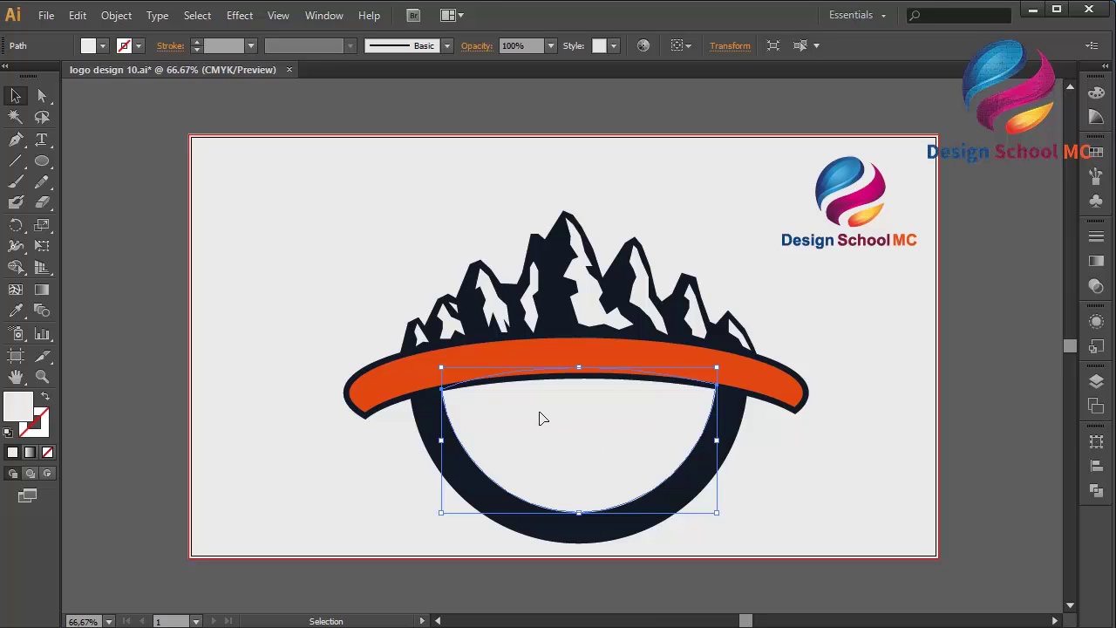
# Draw a circle with the Ellipse tool and swap its fill and stroke, leaving a 1 pt light grey outline without fill
pyautogui.click(42, 160)
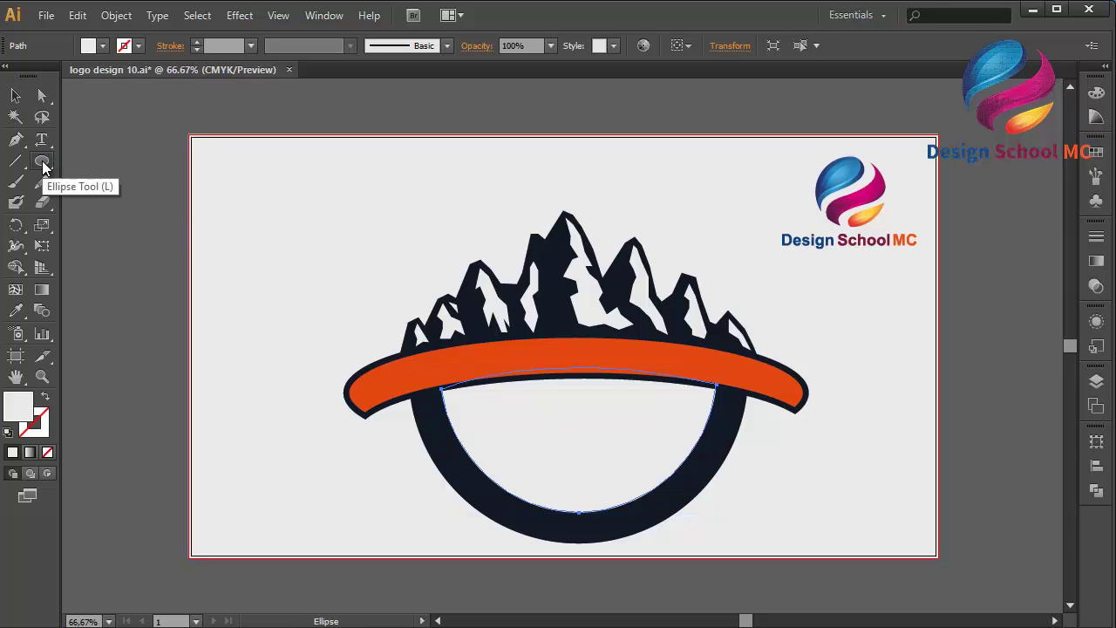
pyautogui.moveTo(167, 178); pyautogui.dragTo(429, 442)
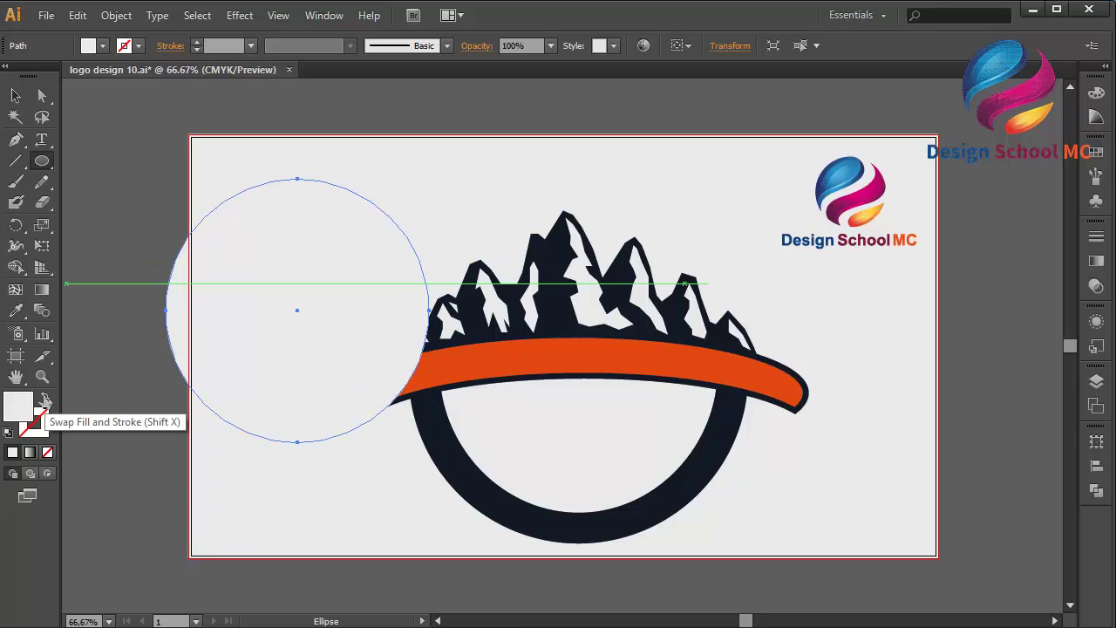
pyautogui.click(46, 398)
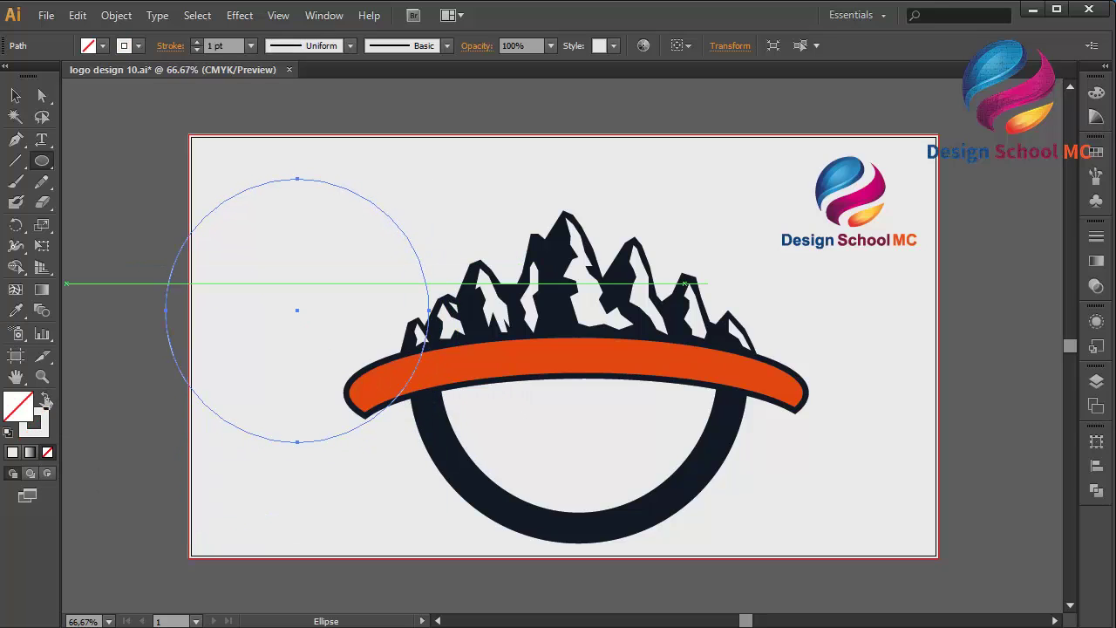
# Centre the outlined circle horizontally on the half-circle, shrink it proportionally, and shift it up so its lower edge follows inside the navy rim
pyautogui.click(16, 96)
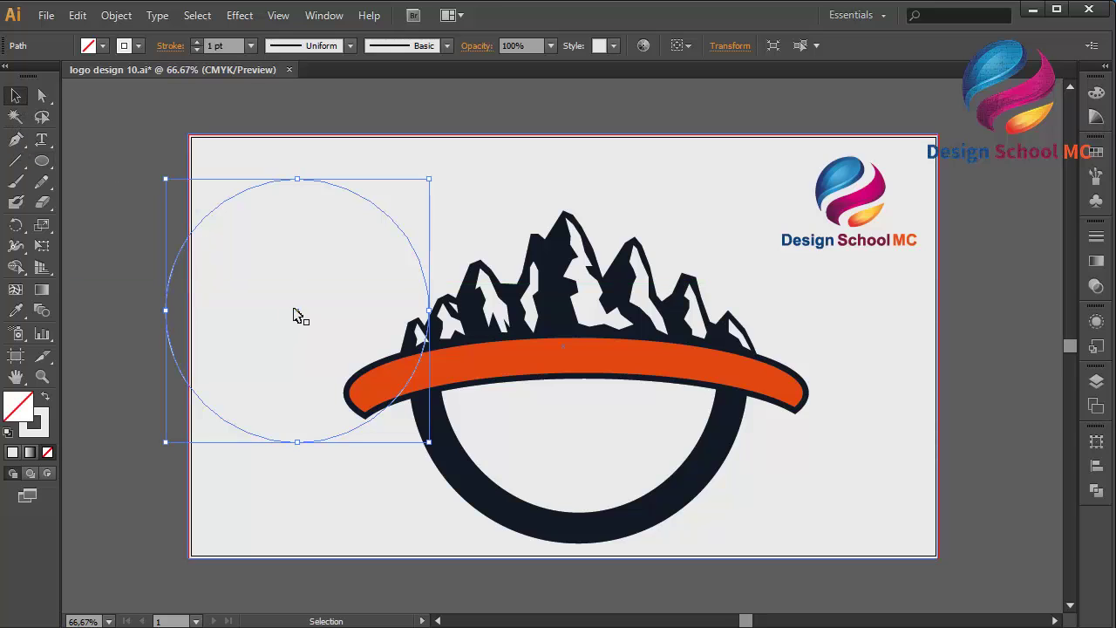
pyautogui.moveTo(297, 315); pyautogui.dragTo(580, 368)
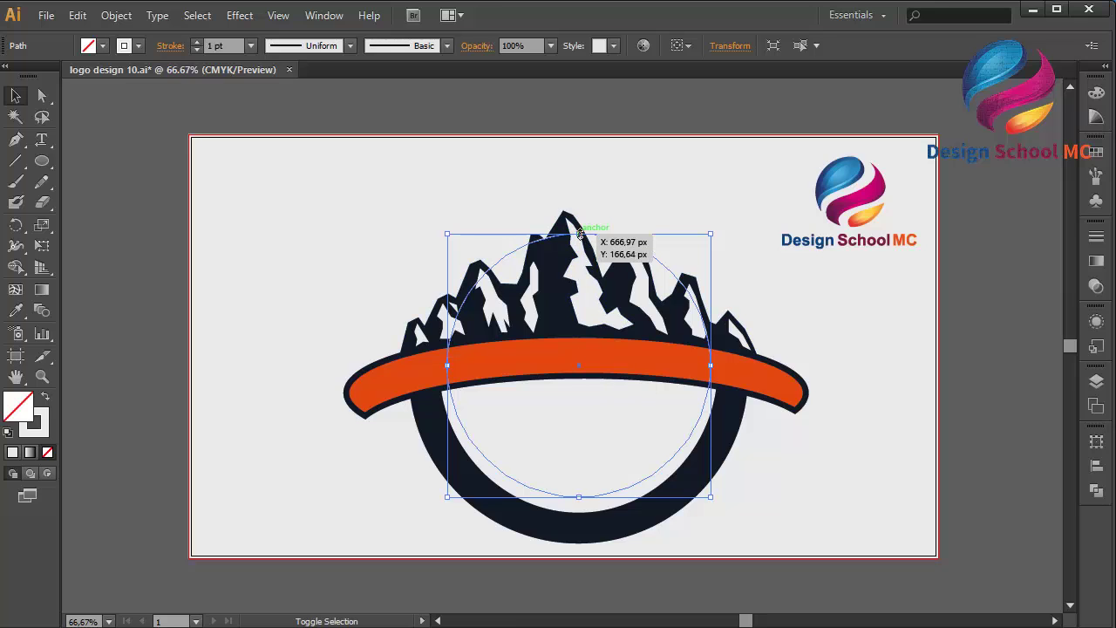
pyautogui.moveTo(580, 234); pyautogui.dragTo(579, 292)
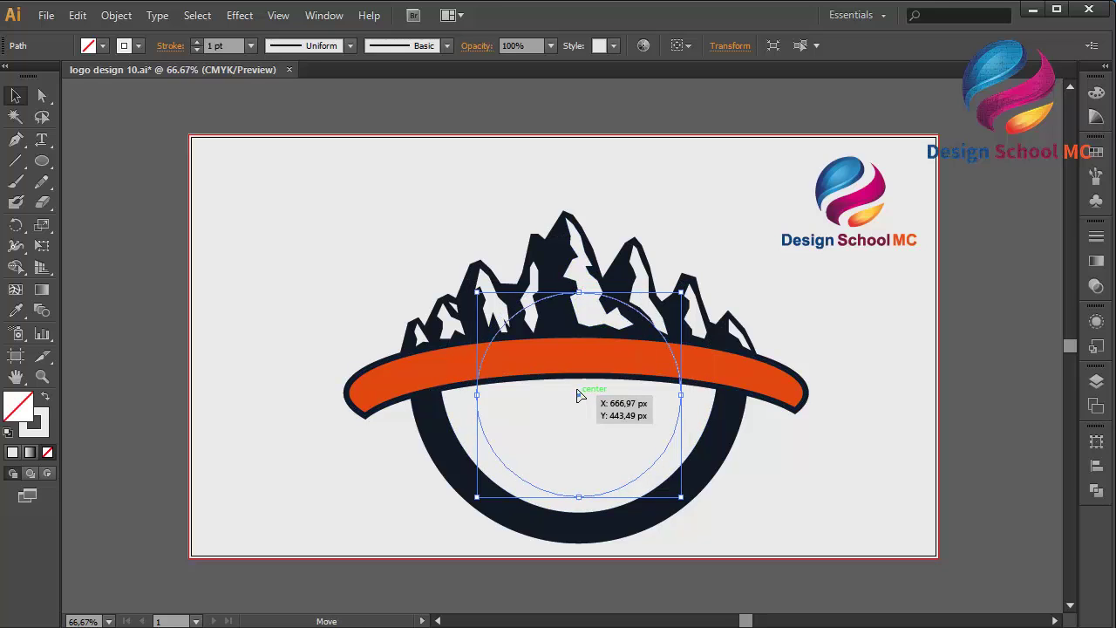
pyautogui.moveTo(580, 395); pyautogui.dragTo(580, 386)
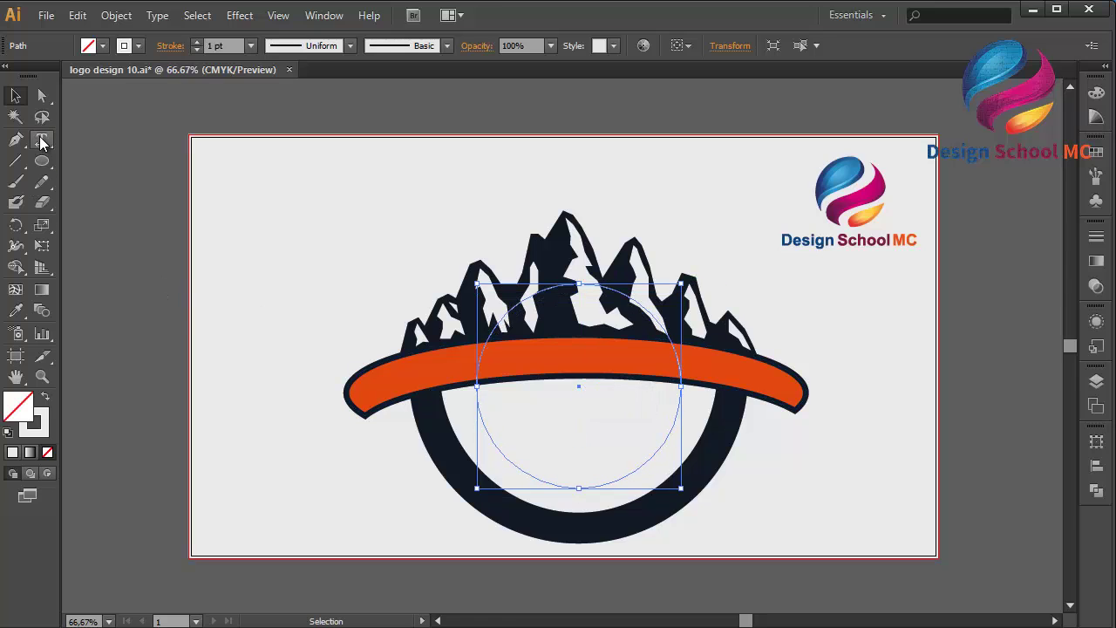
# Place "Mountain" on the circle's lower edge with Right-To-Left Type on a path and replace it with "Simple Logo . Vintage Style"
pyautogui.click(41, 142)
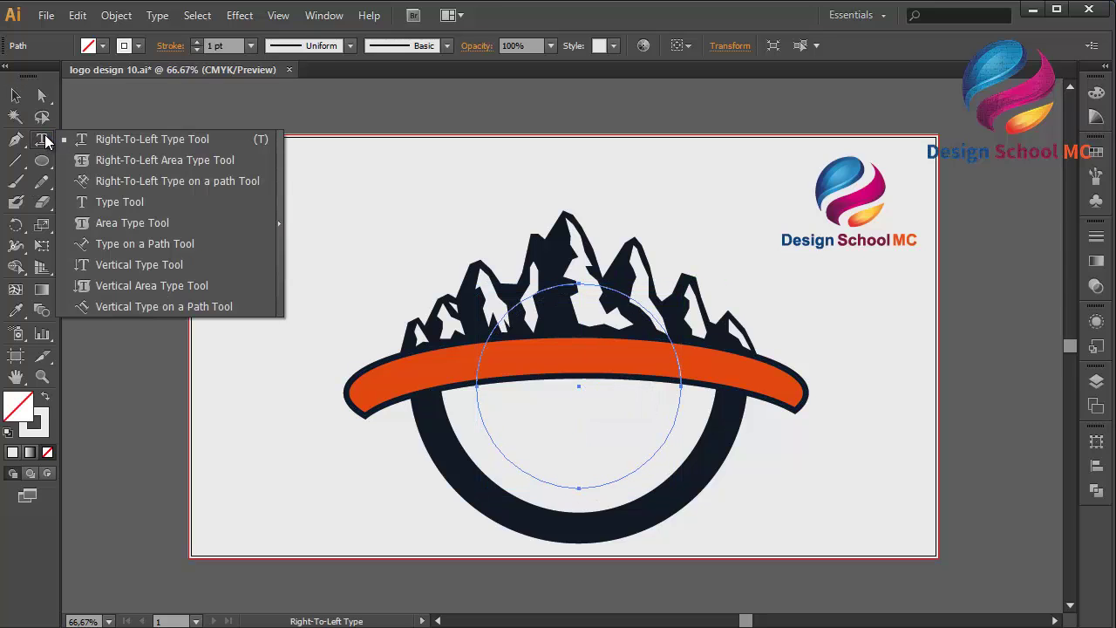
pyautogui.click(140, 181)
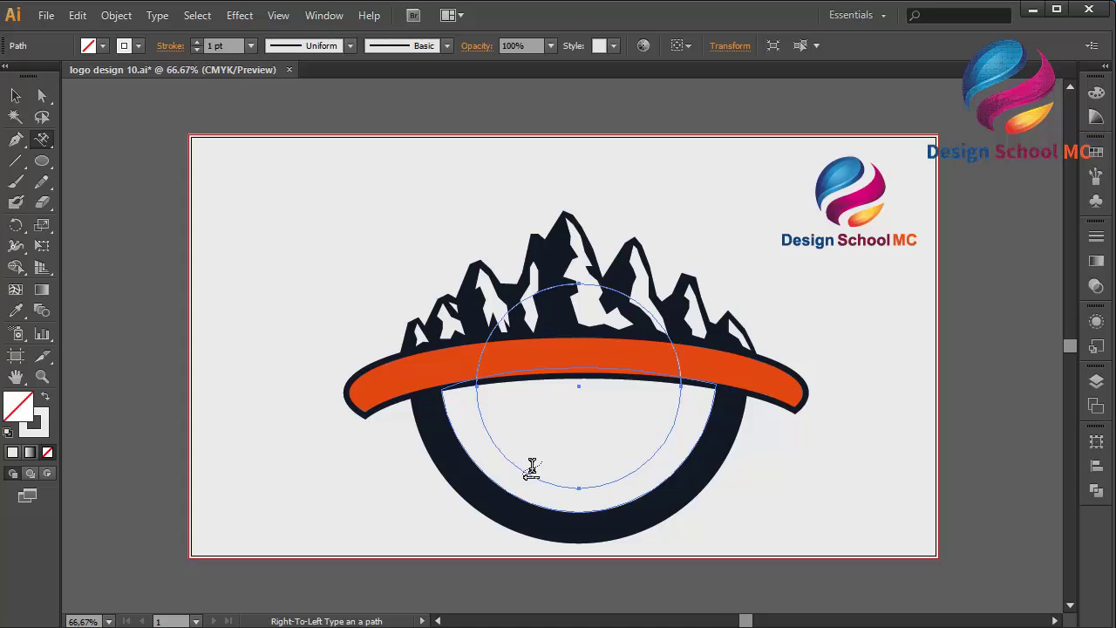
pyautogui.click(539, 475)
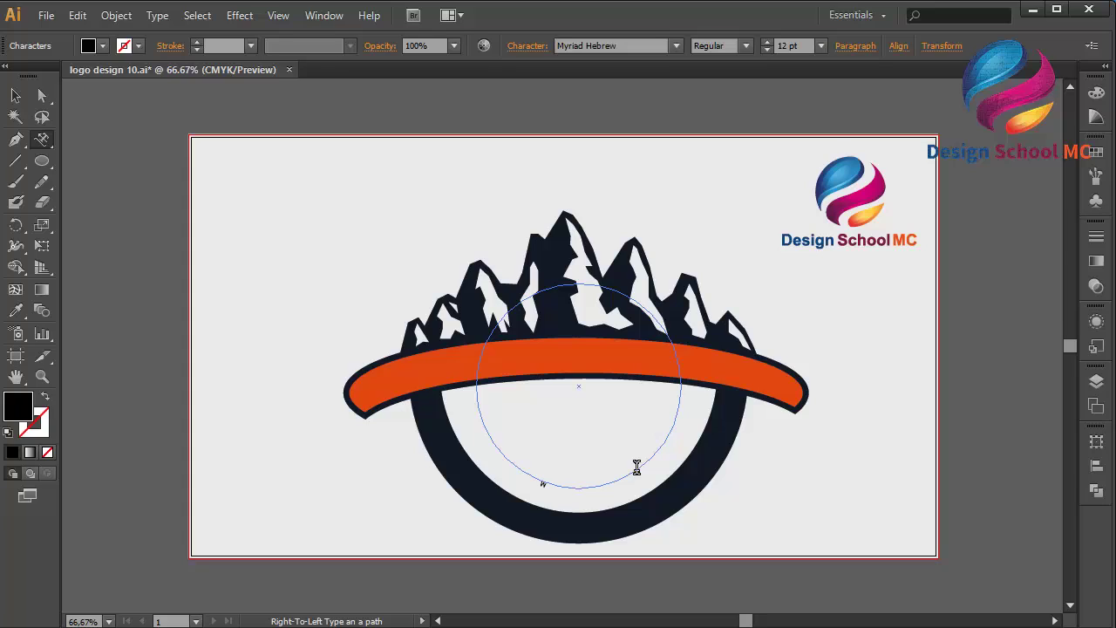
pyautogui.write('Mountain')
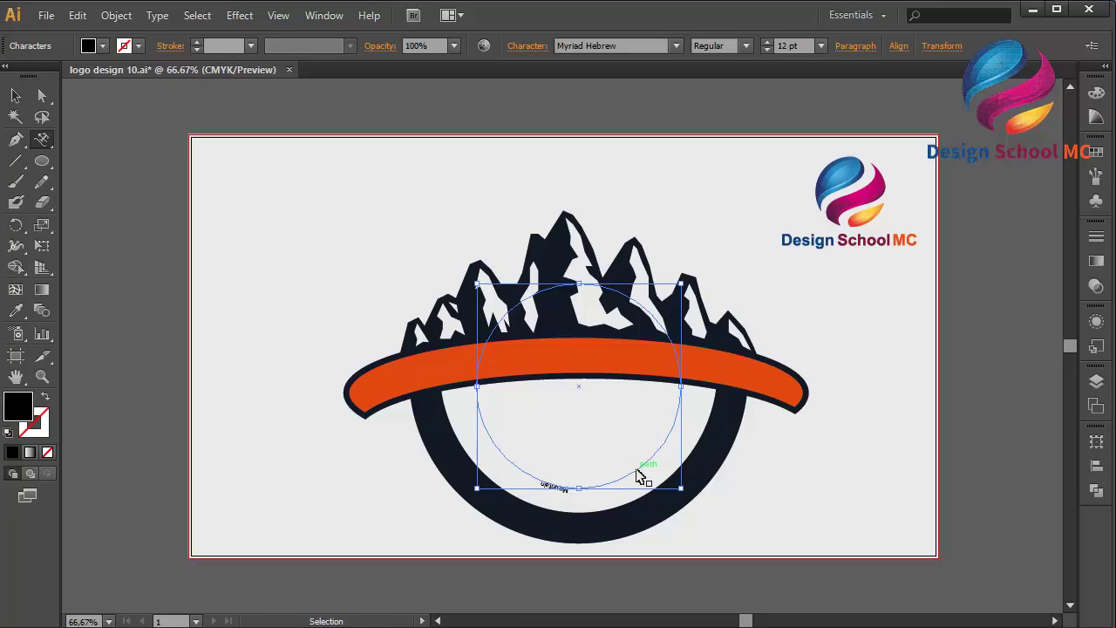
pyautogui.hotkey('ctrl', 'a')
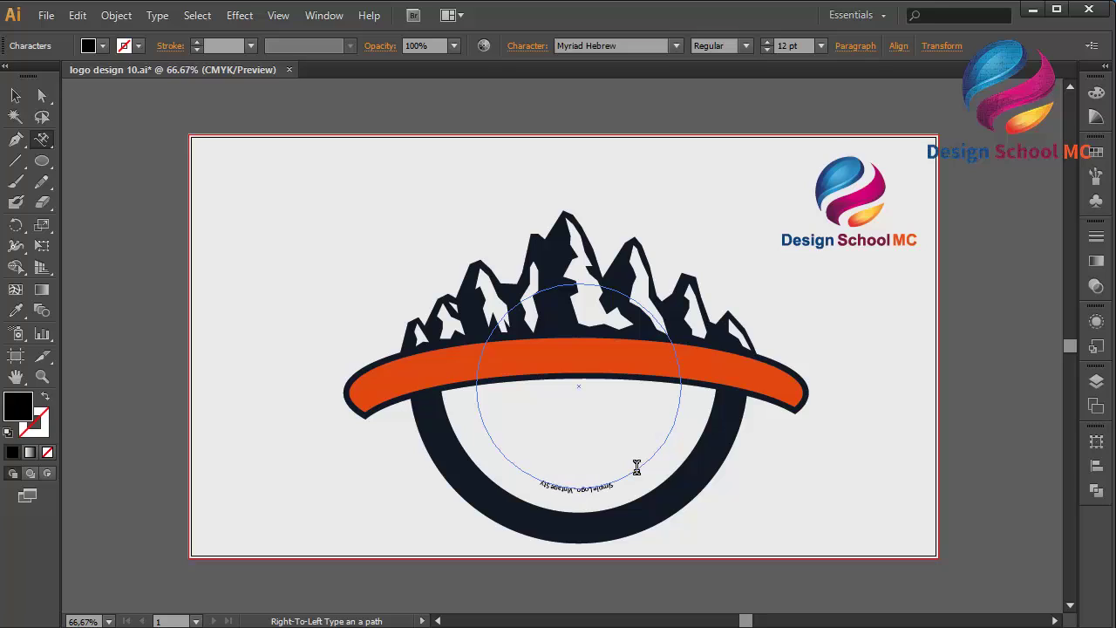
# Select all of the path text and enlarge its font size to 24 pt, and further to 48 pt
pyautogui.hotkey('ctrl', 'a')
pyautogui.press('Escape')
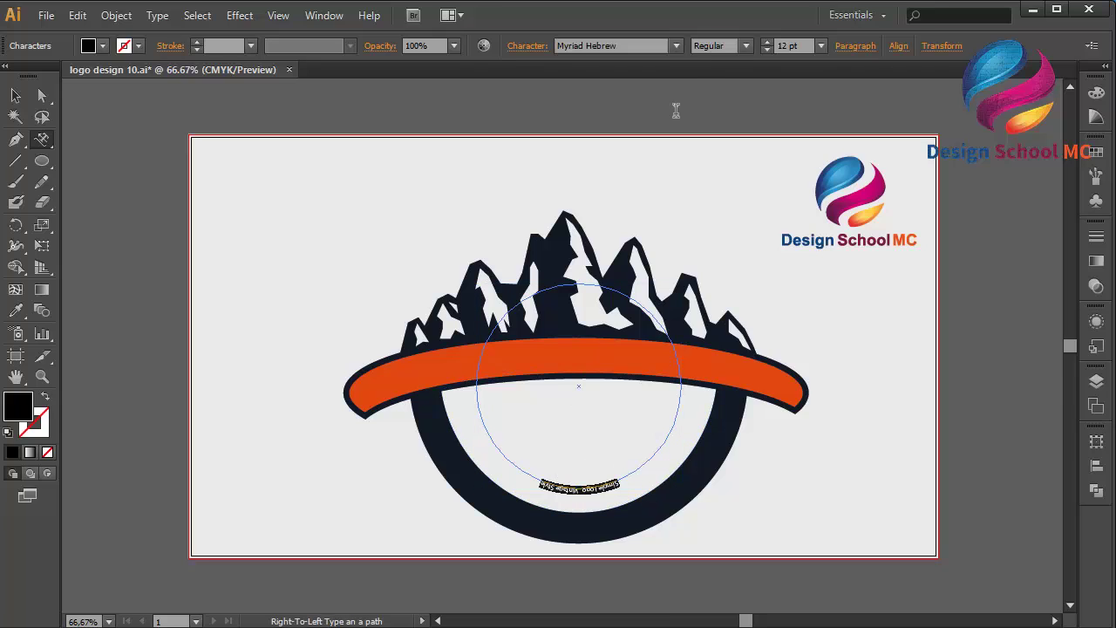
pyautogui.click(822, 46)
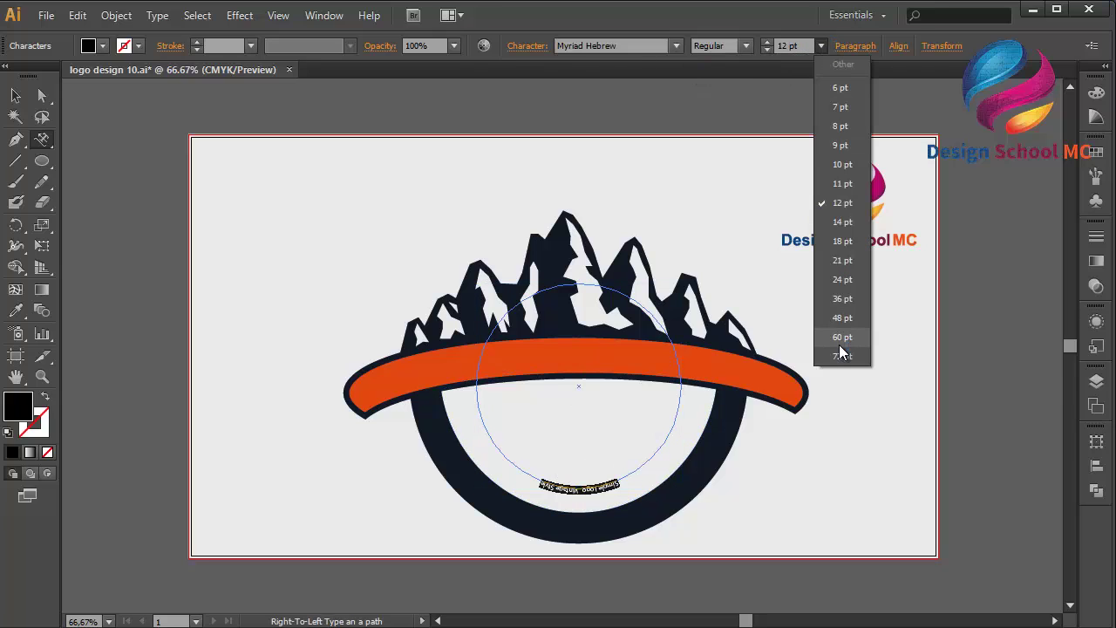
pyautogui.click(841, 280)
pyautogui.click(819, 45)
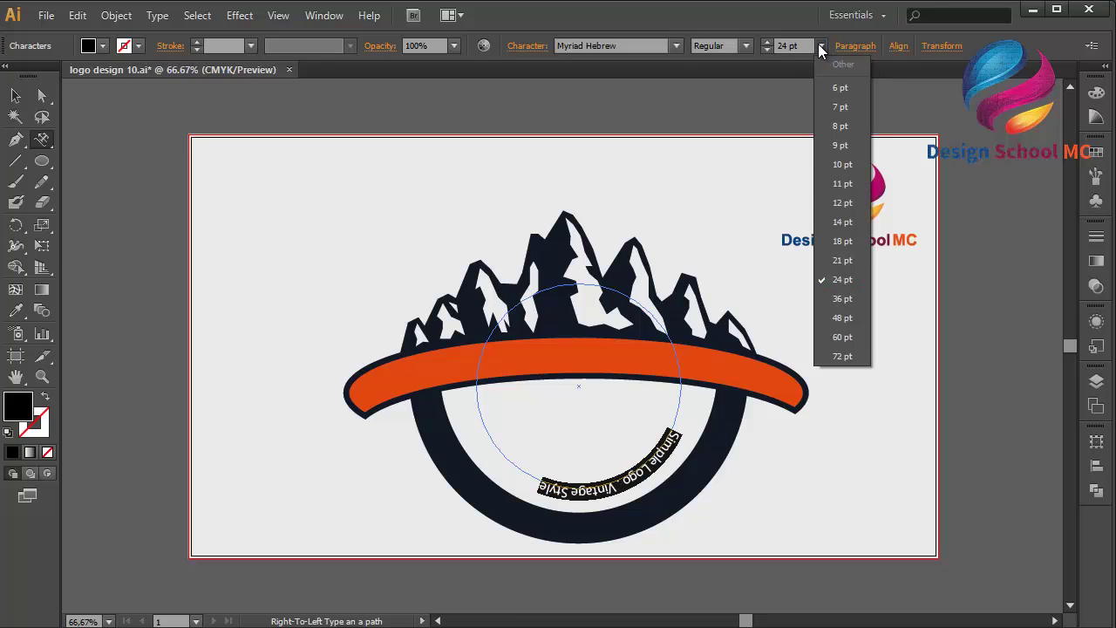
pyautogui.click(840, 318)
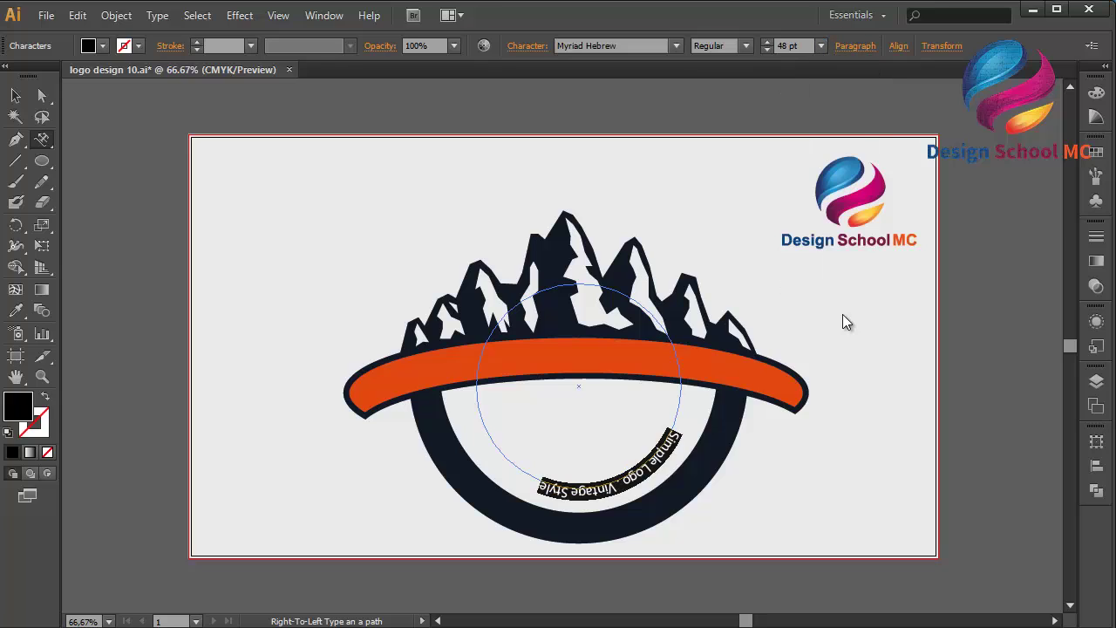
# Rotate the curved text circle so the wording runs evenly along the lower half inside the navy rim, and nudge it up slightly
pyautogui.click(8, 94)
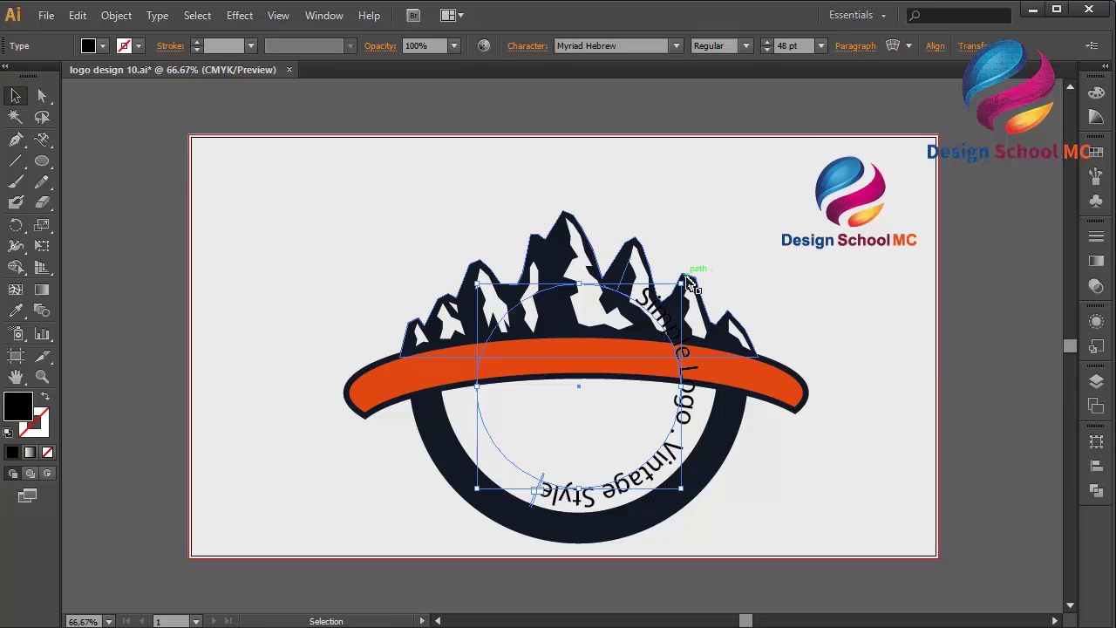
pyautogui.moveTo(729, 326); pyautogui.dragTo(759, 436)
pyautogui.click(999, 500)
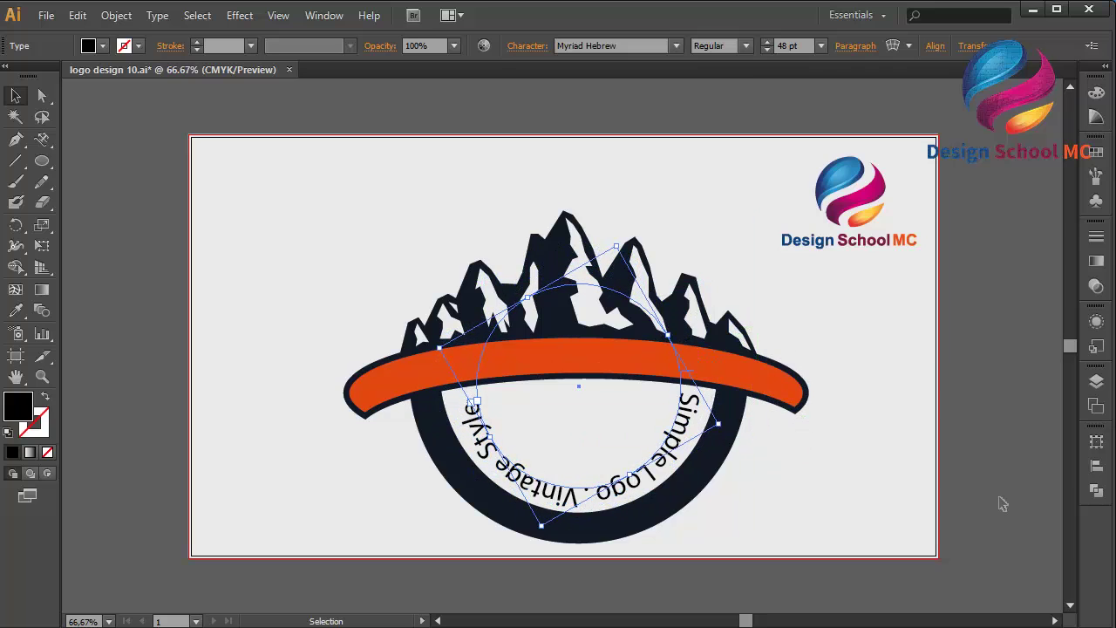
pyautogui.click(650, 478)
pyautogui.press('Up')
pyautogui.press('Up')
pyautogui.press('Up')
pyautogui.press('Up')
pyautogui.press('Up')
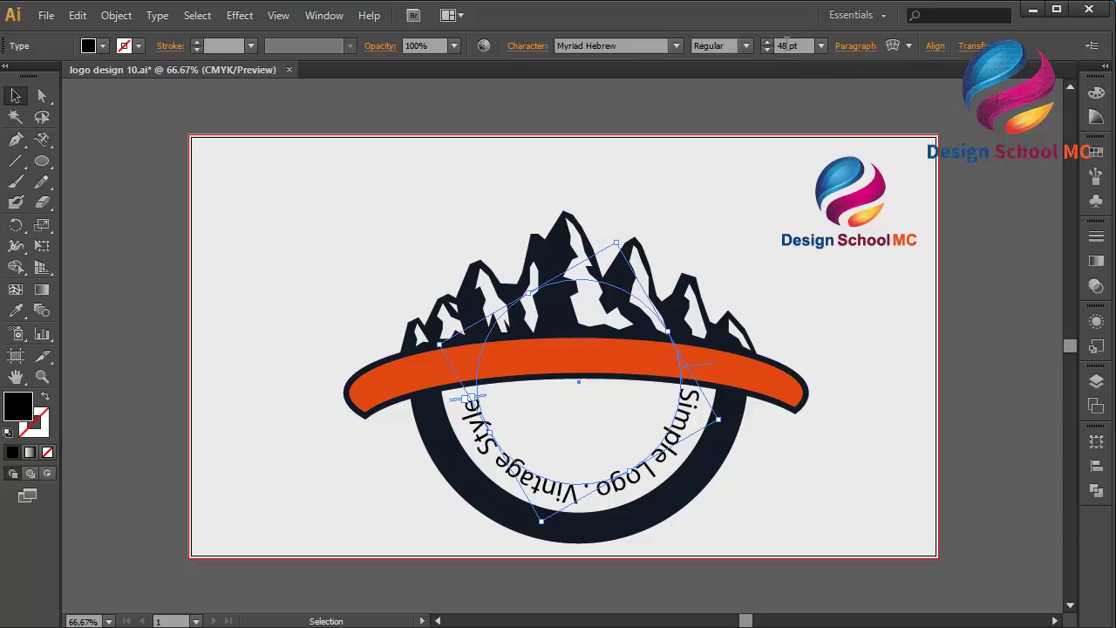
# Make the curved text Bold and set its font size to 45 pt
pyautogui.click(745, 45)
pyautogui.click(715, 103)
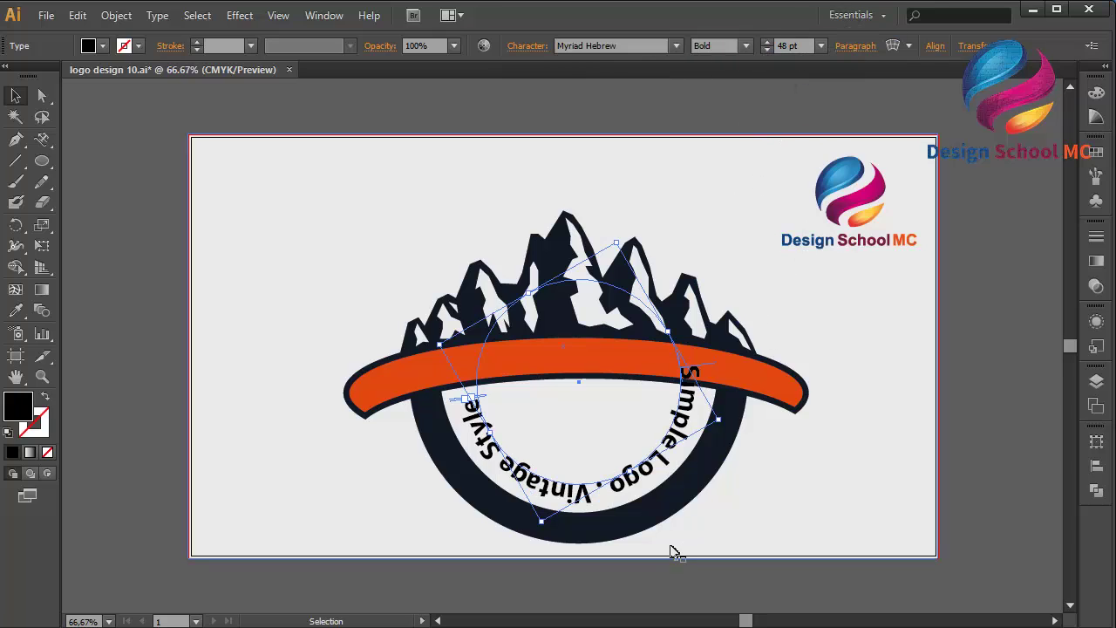
pyautogui.doubleClick(660, 469)
pyautogui.hotkey('ctrl', 'a')
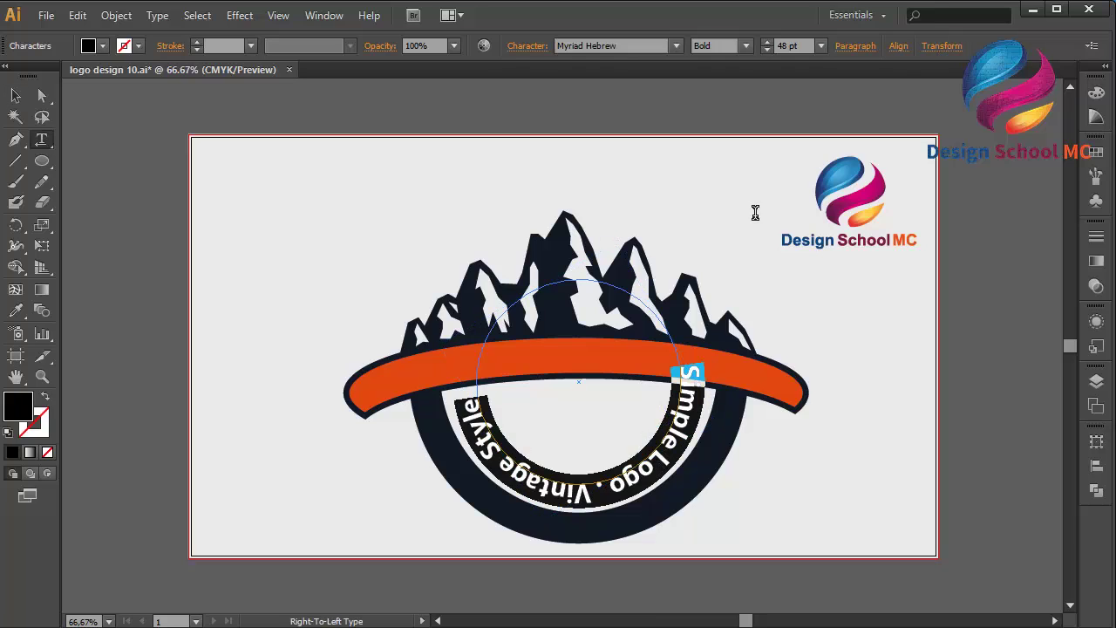
pyautogui.moveTo(804, 45); pyautogui.dragTo(779, 49)
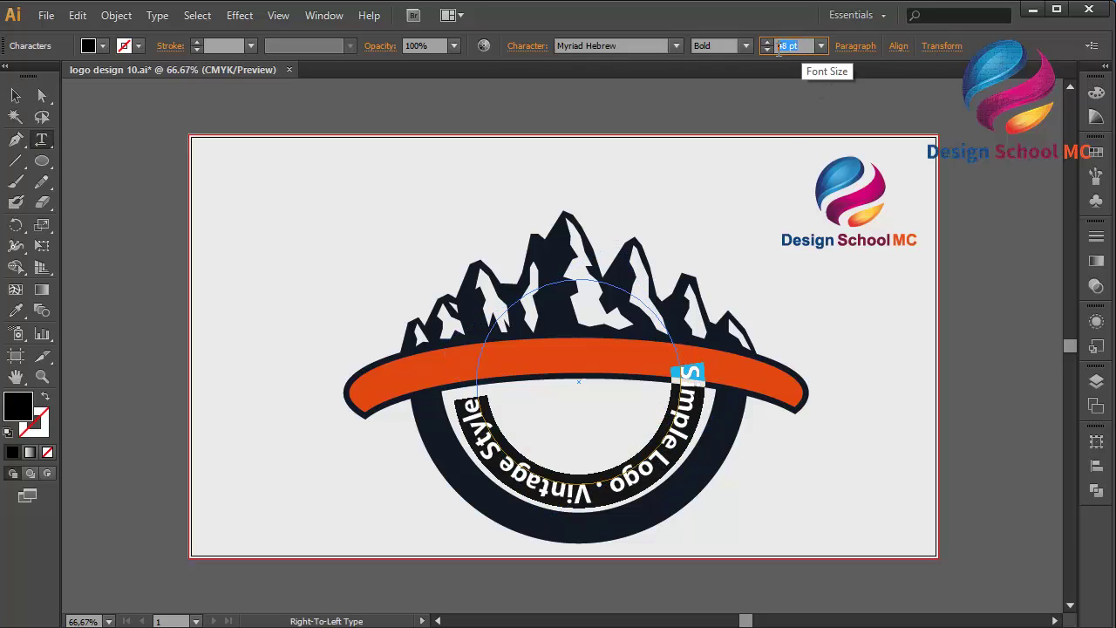
pyautogui.write('35')
pyautogui.press('Return')
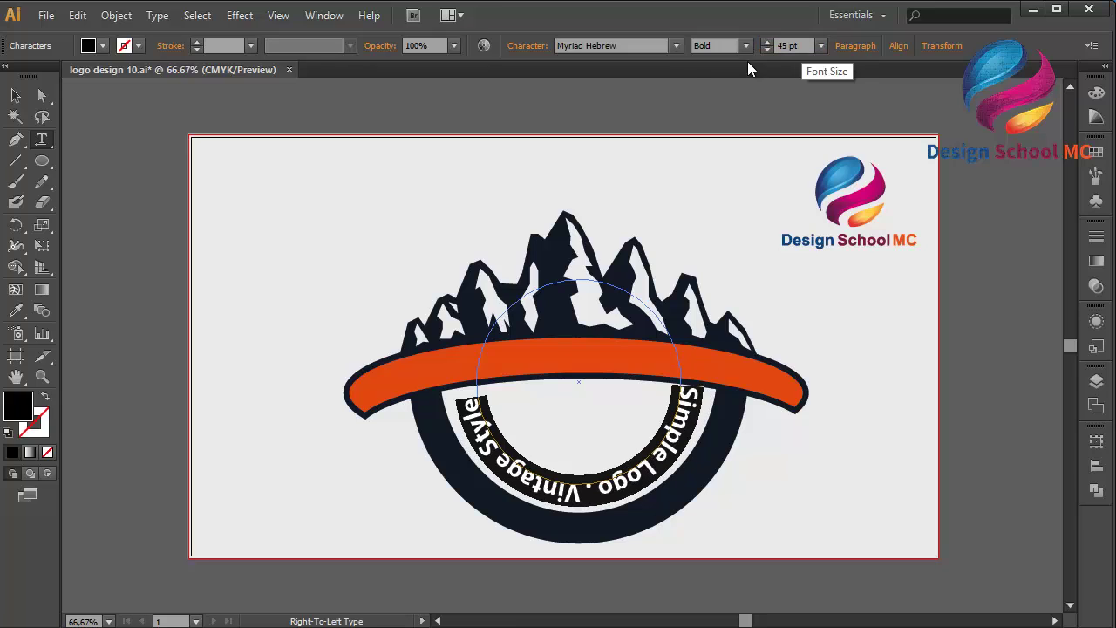
# Rotate the bold curved text slightly so both ends sit level below the red-orange arc, and deselect it
pyautogui.click(16, 96)
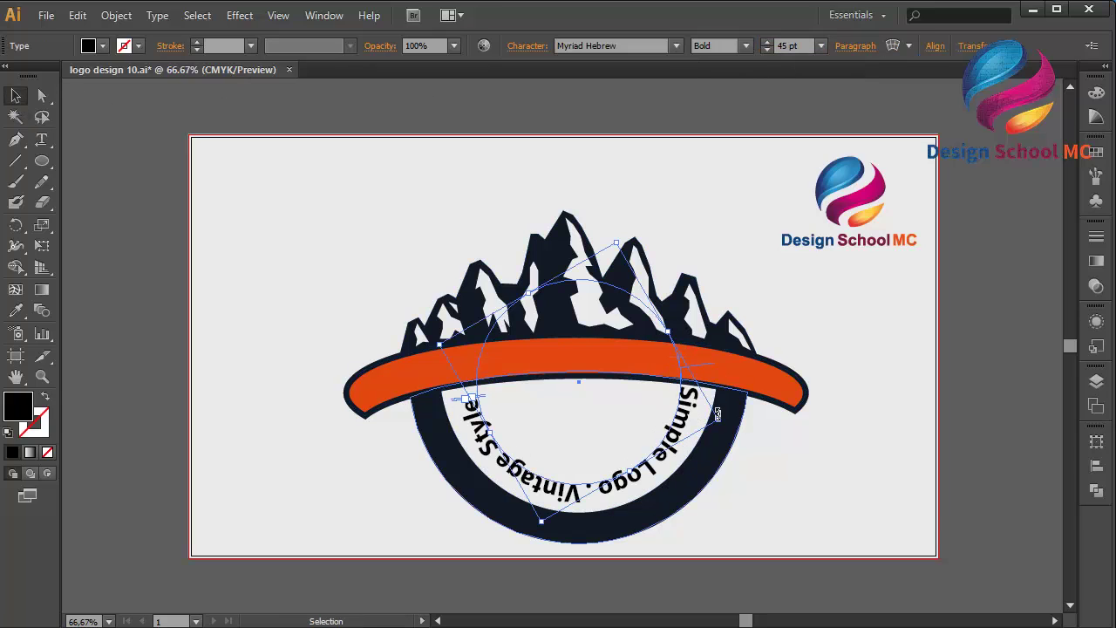
pyautogui.moveTo(728, 421); pyautogui.dragTo(731, 428)
pyautogui.click(997, 437)
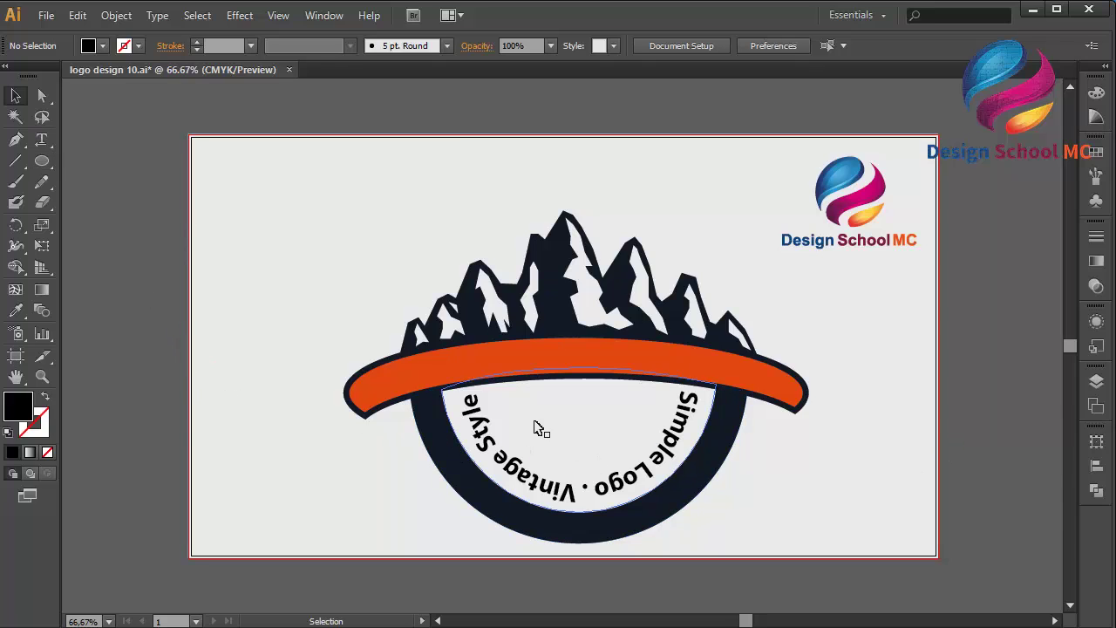
# Copy the light grey half-circle, paste the copy in front, and shrink it proportionally to fit inside the curved text
pyautogui.click(587, 433)
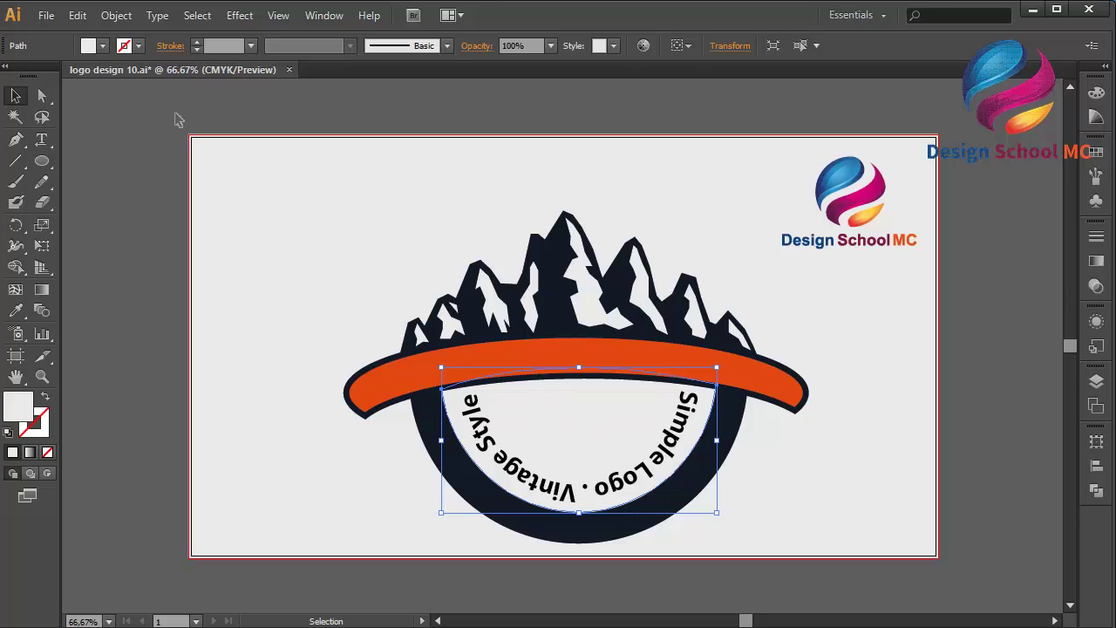
pyautogui.click(78, 14)
pyautogui.click(103, 99)
pyautogui.click(77, 15)
pyautogui.click(128, 138)
pyautogui.moveTo(579, 512); pyautogui.dragTo(583, 456)
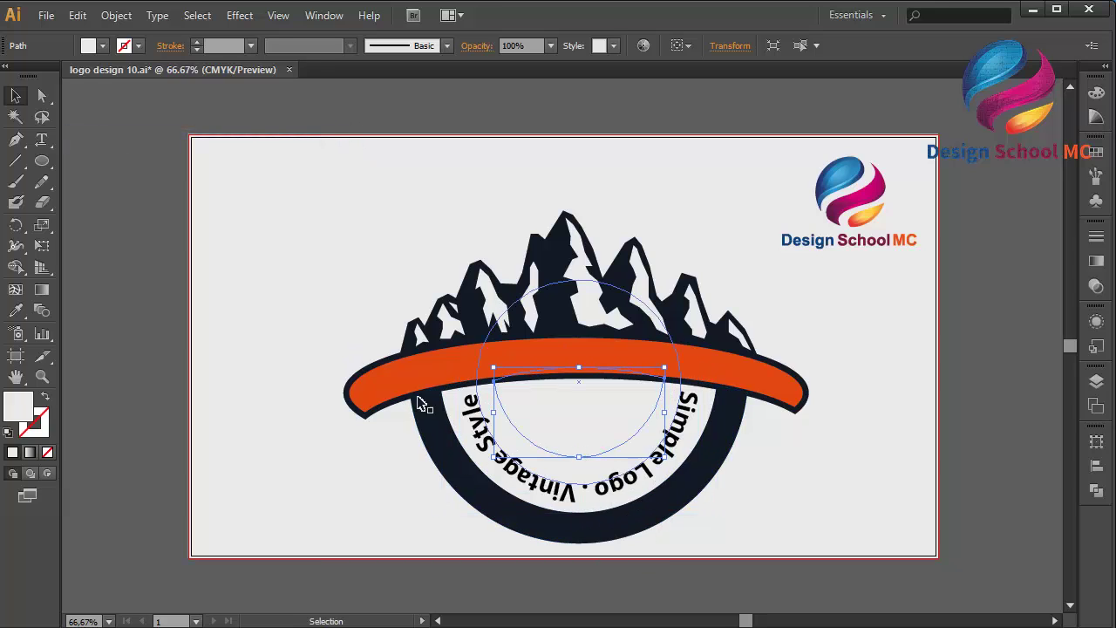
# Copy the arc's fill colour code E14611 and apply it as the fill of the small inner half-circle
pyautogui.click(456, 371)
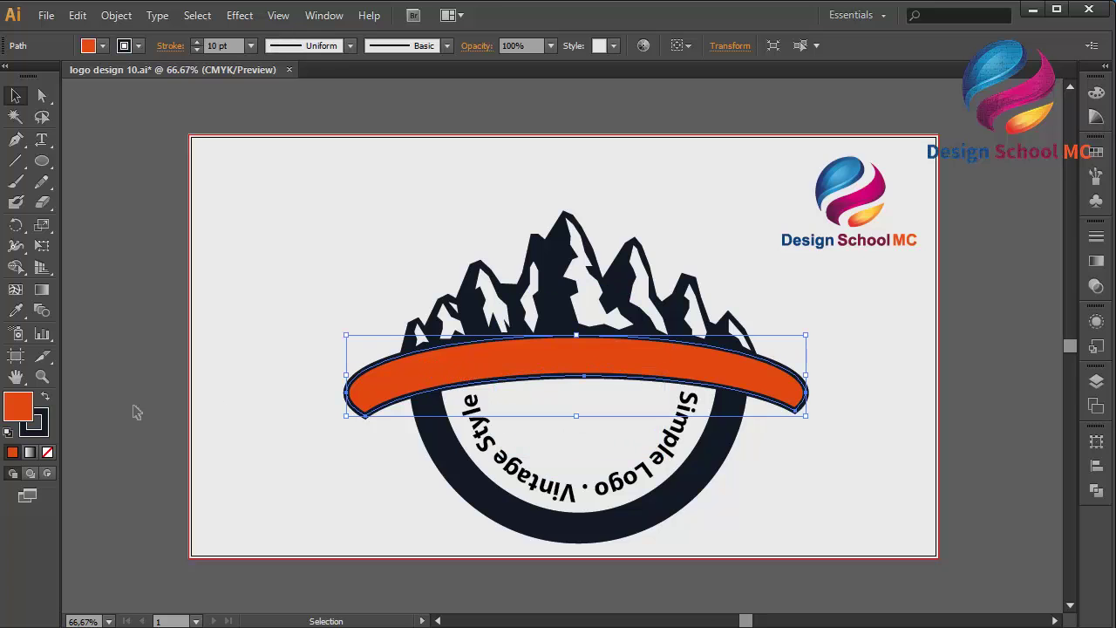
pyautogui.doubleClick(19, 408)
pyautogui.rightClick(397, 453)
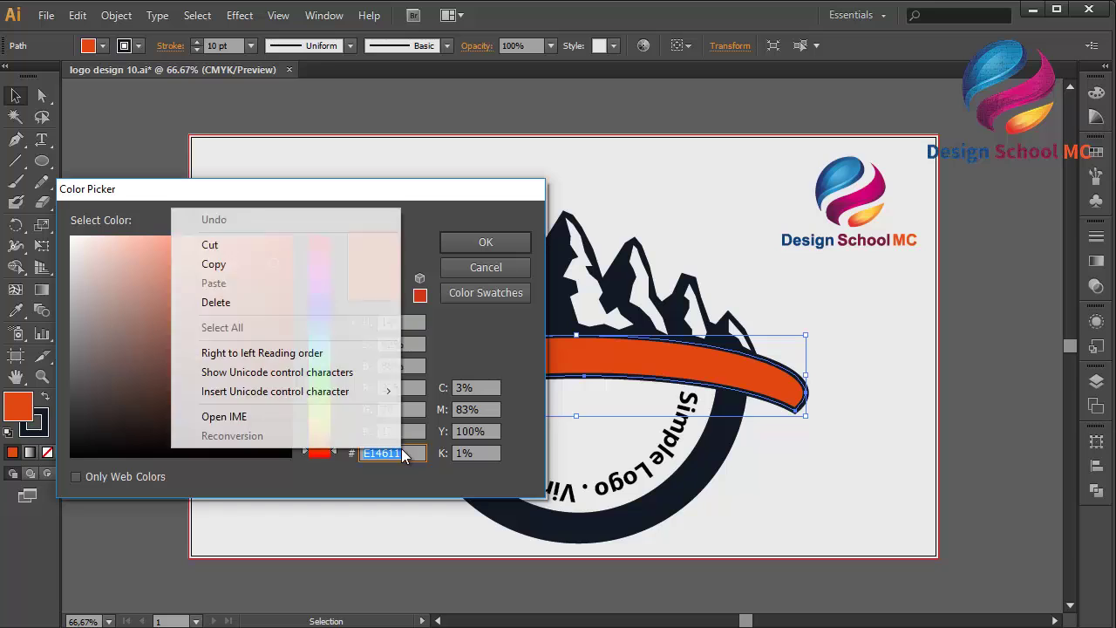
pyautogui.click(305, 264)
pyautogui.click(456, 241)
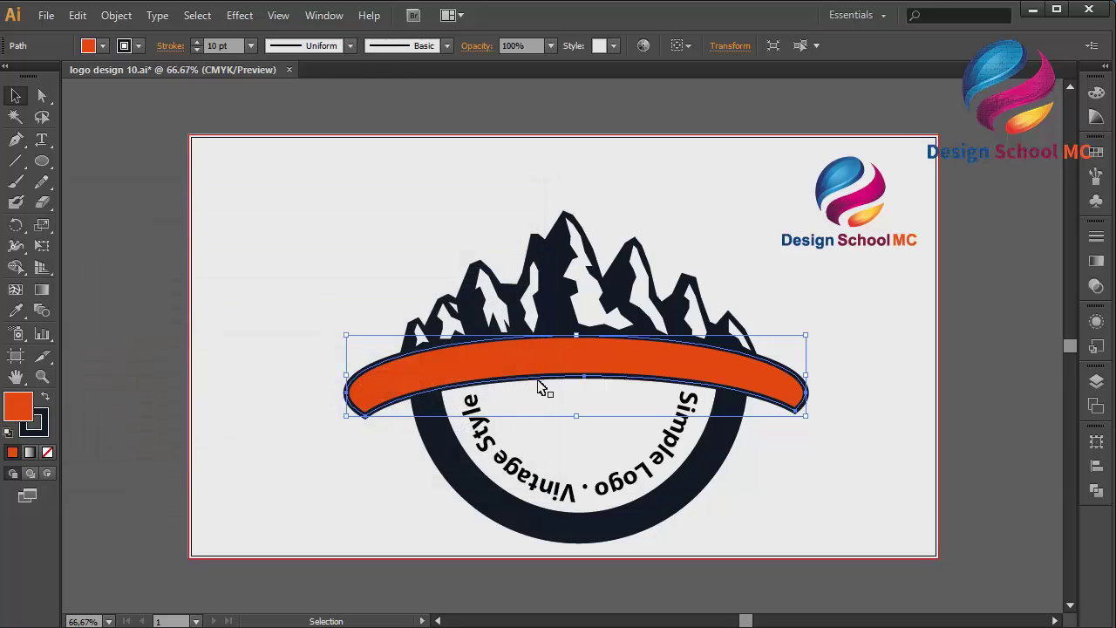
pyautogui.click(551, 405)
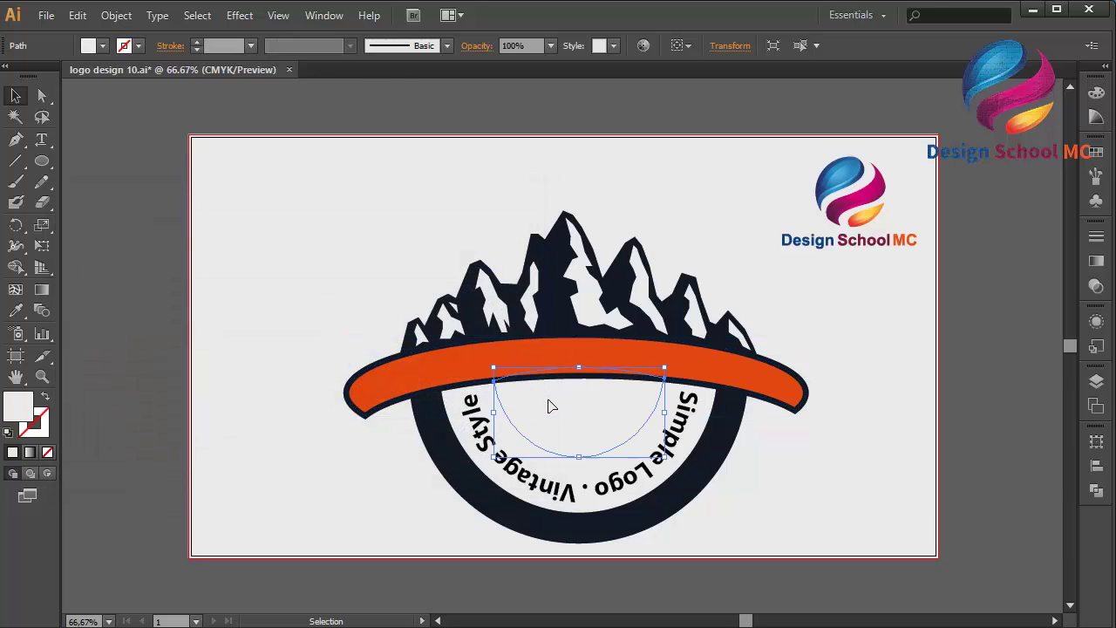
pyautogui.doubleClick(17, 405)
pyautogui.rightClick(381, 452)
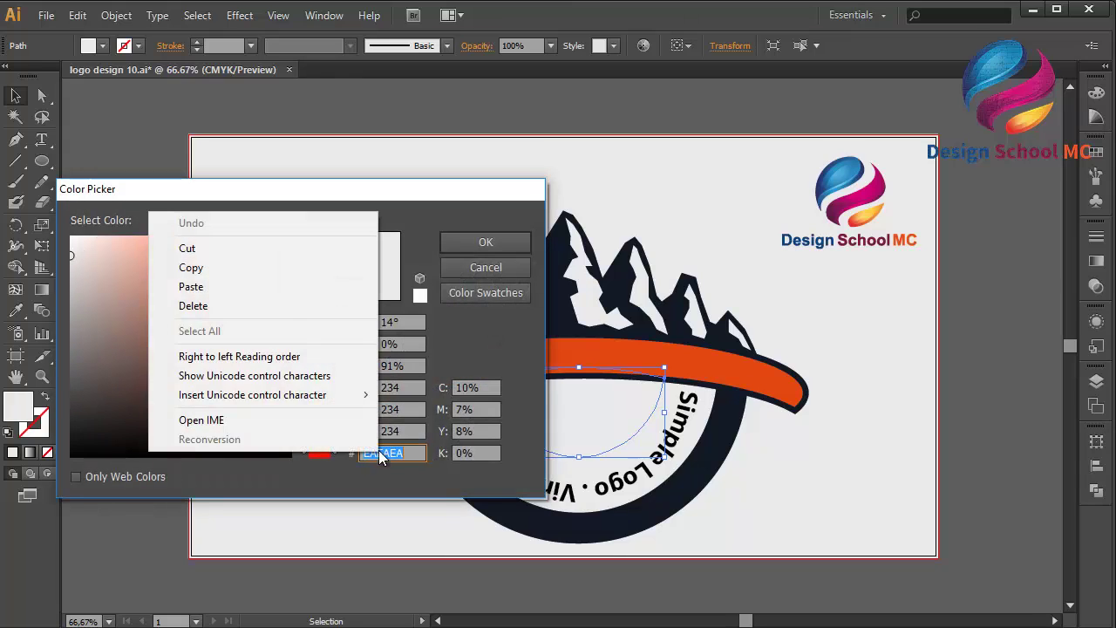
pyautogui.click(282, 289)
pyautogui.click(470, 248)
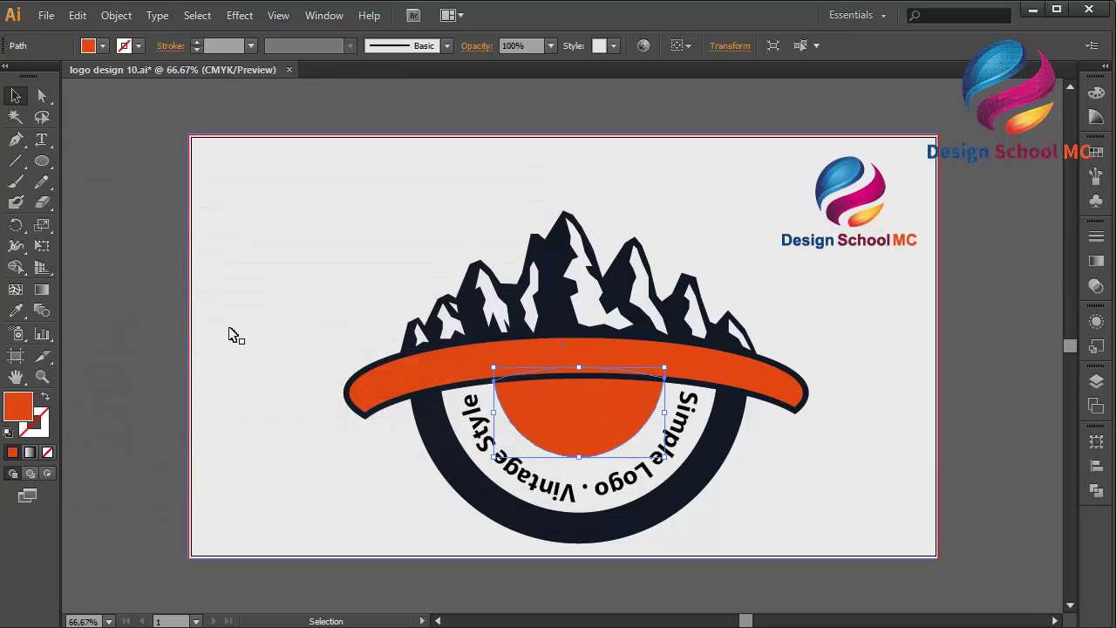
pyautogui.click(162, 348)
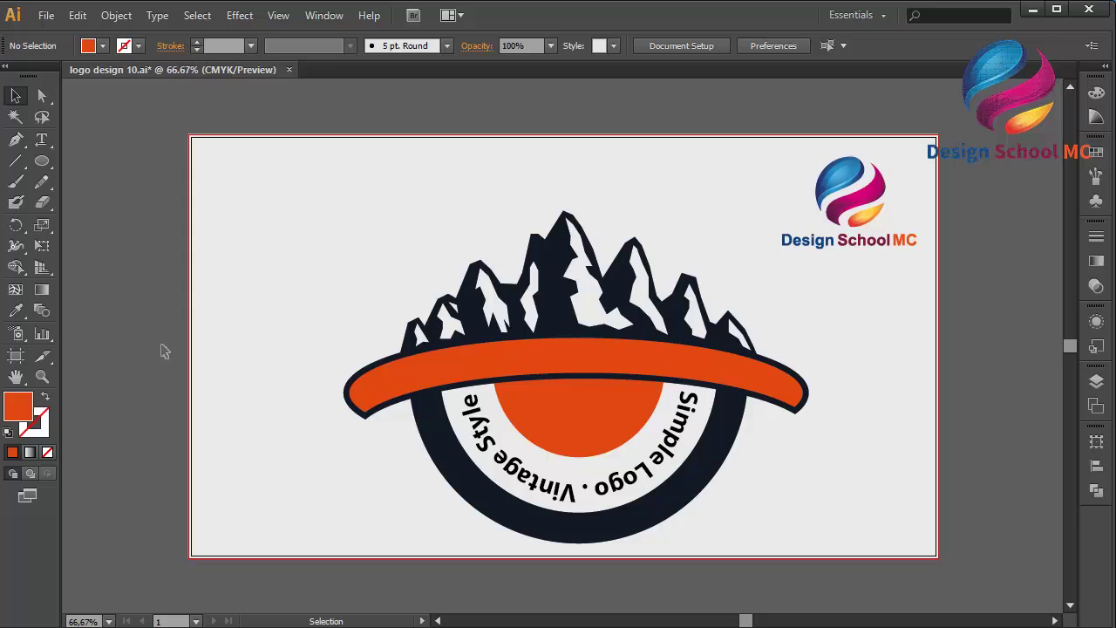
# Copy the arc's stroke colour code 121925 and apply it as the stroke of the small inner half-circle
pyautogui.click(501, 367)
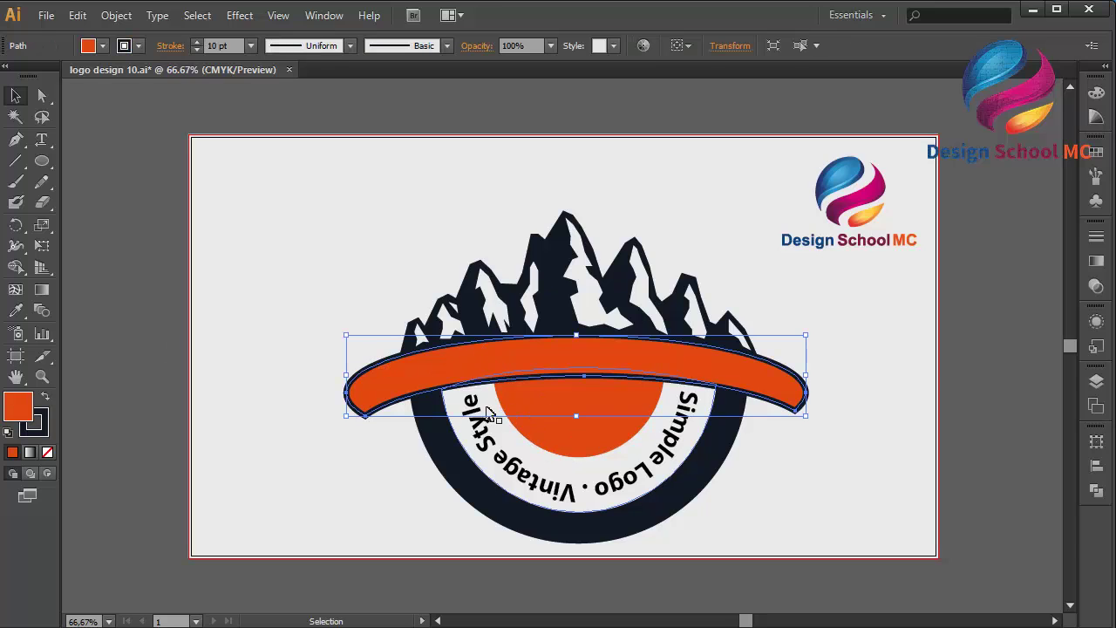
pyautogui.click(624, 419)
pyautogui.click(454, 369)
pyautogui.click(35, 426)
pyautogui.doubleClick(35, 426)
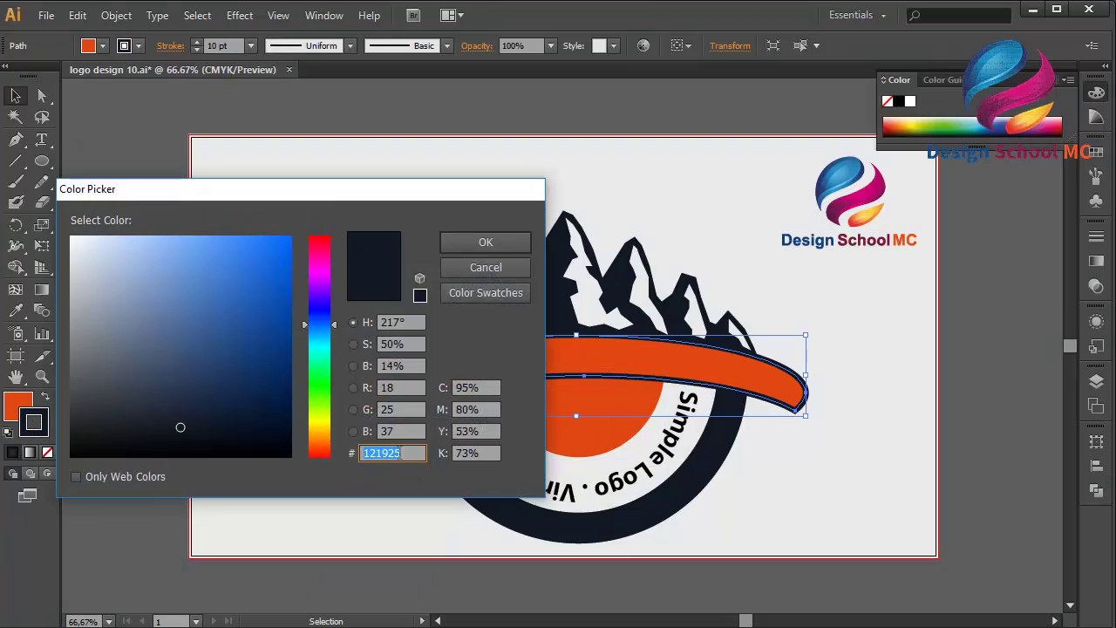
pyautogui.rightClick(401, 462)
pyautogui.click(333, 270)
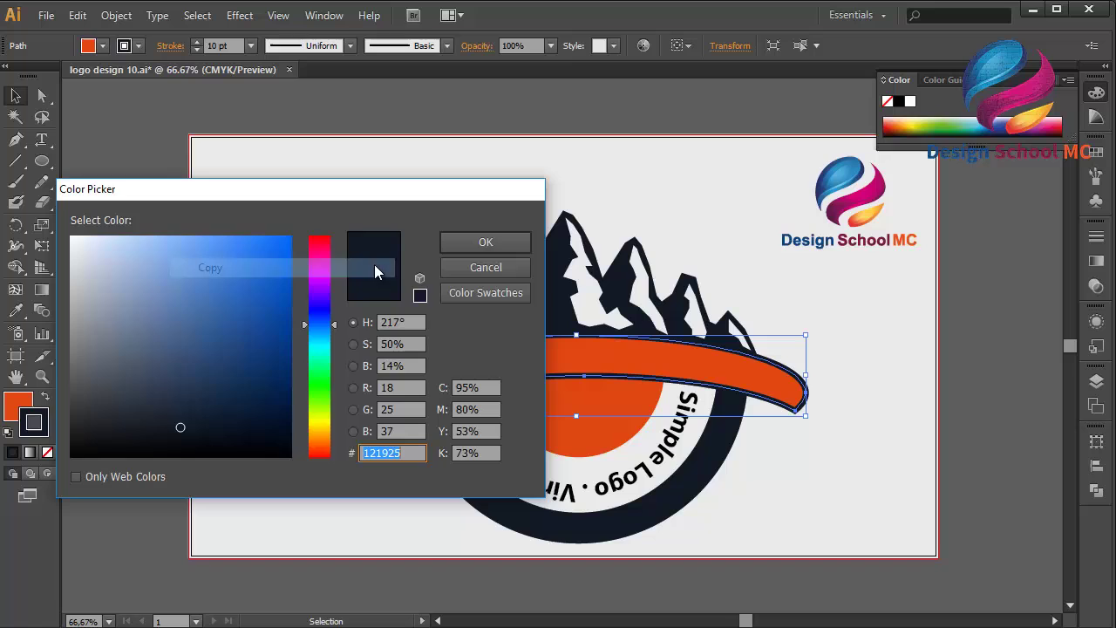
pyautogui.click(462, 250)
pyautogui.click(577, 410)
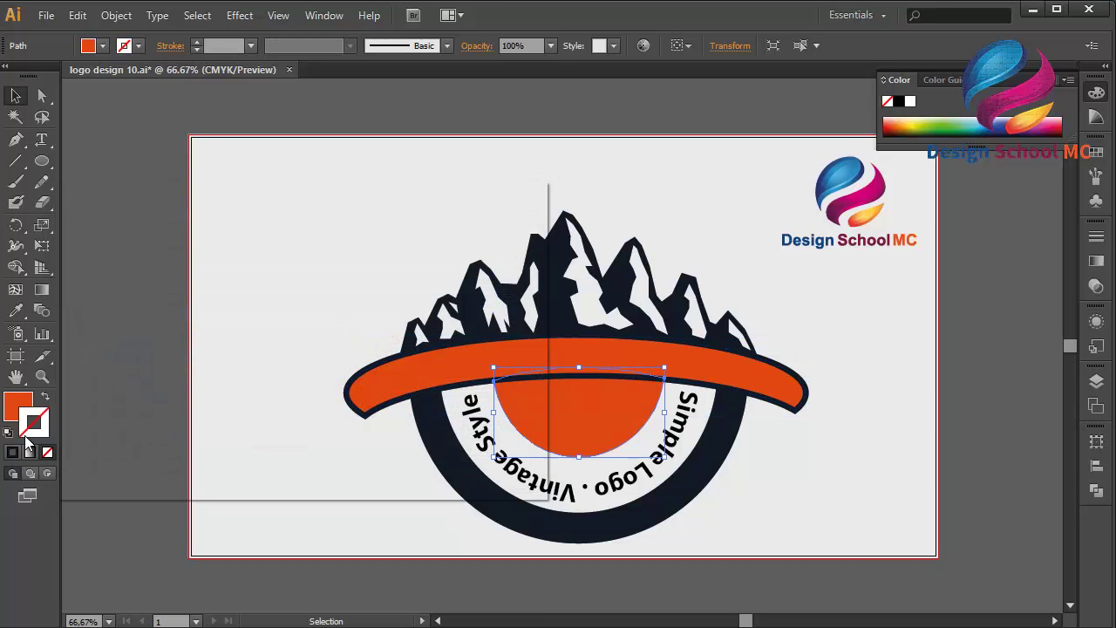
pyautogui.doubleClick(26, 439)
pyautogui.rightClick(416, 453)
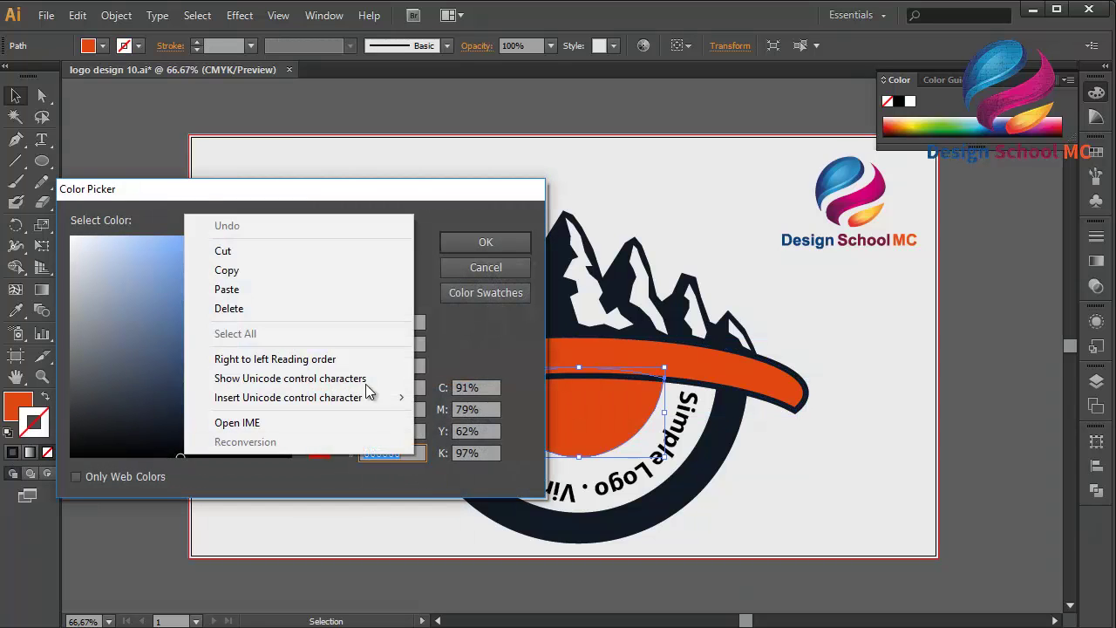
pyautogui.click(303, 293)
pyautogui.click(459, 244)
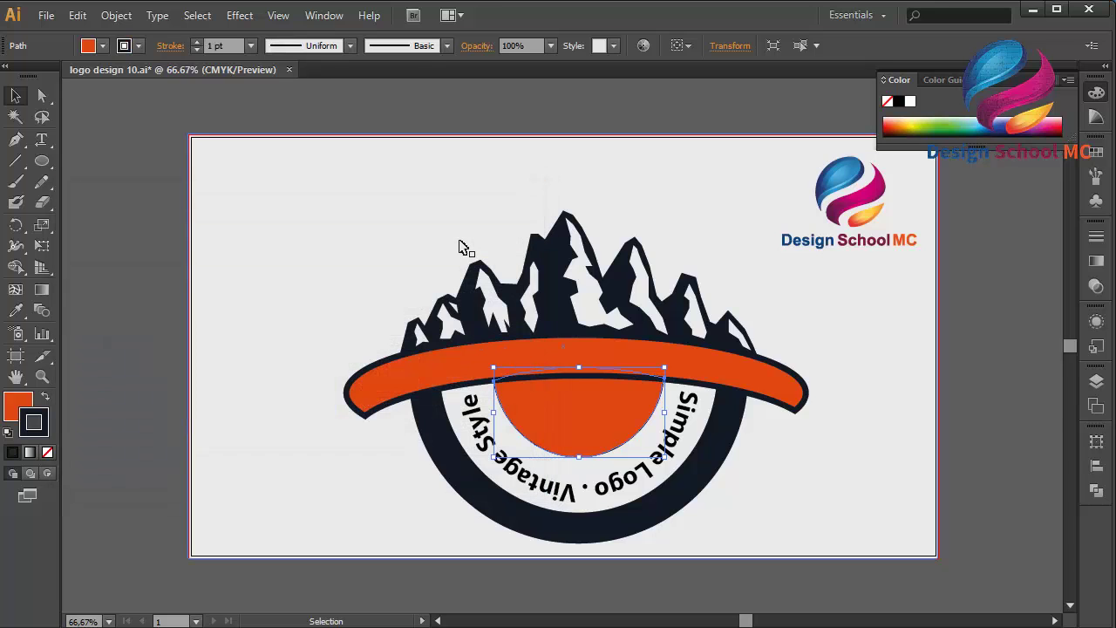
# Set the small inner half-circle's stroke weight to 10 pt and deselect it
pyautogui.click(252, 46)
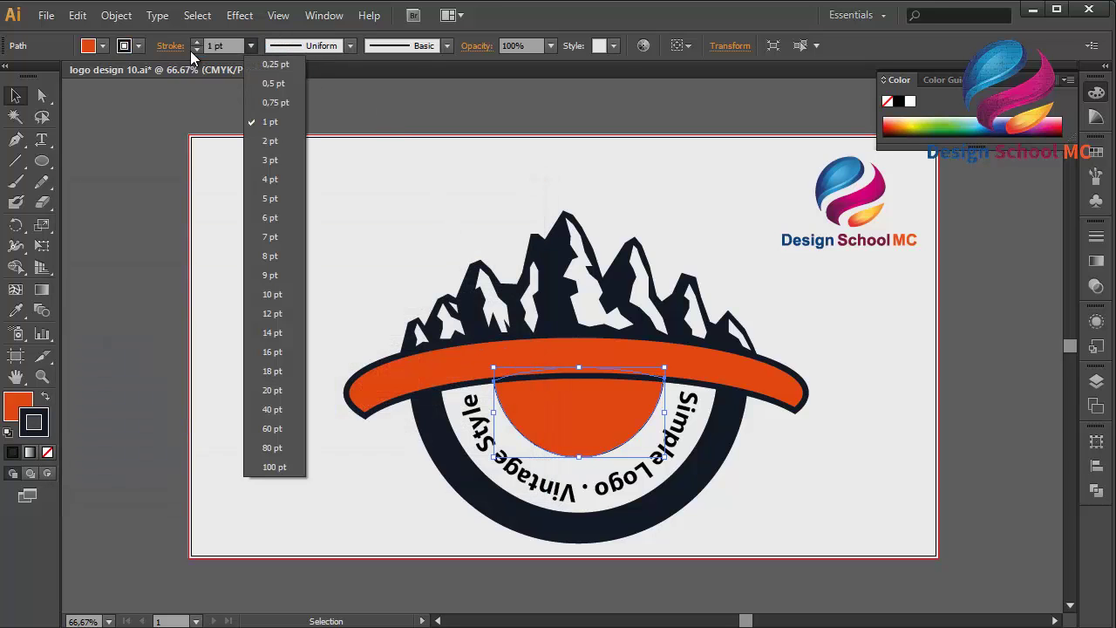
pyautogui.click(272, 294)
pyautogui.click(147, 302)
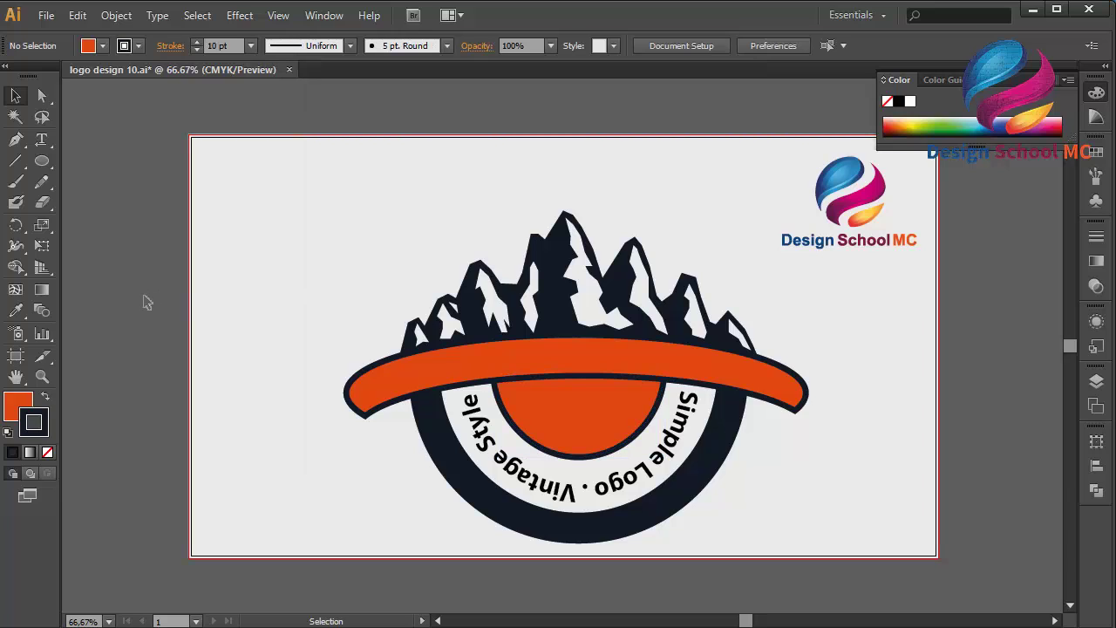
# Scale the curved text down slightly around its centre so it sits midway between the inner half-circle and the navy rim
pyautogui.click(619, 481)
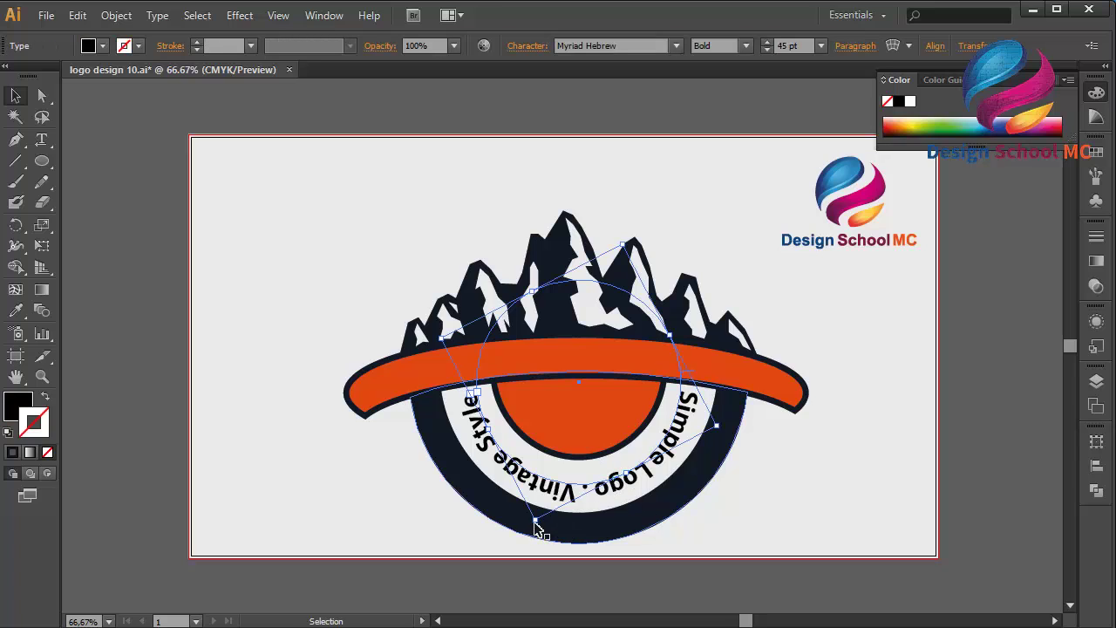
pyautogui.moveTo(535, 524); pyautogui.dragTo(536, 517)
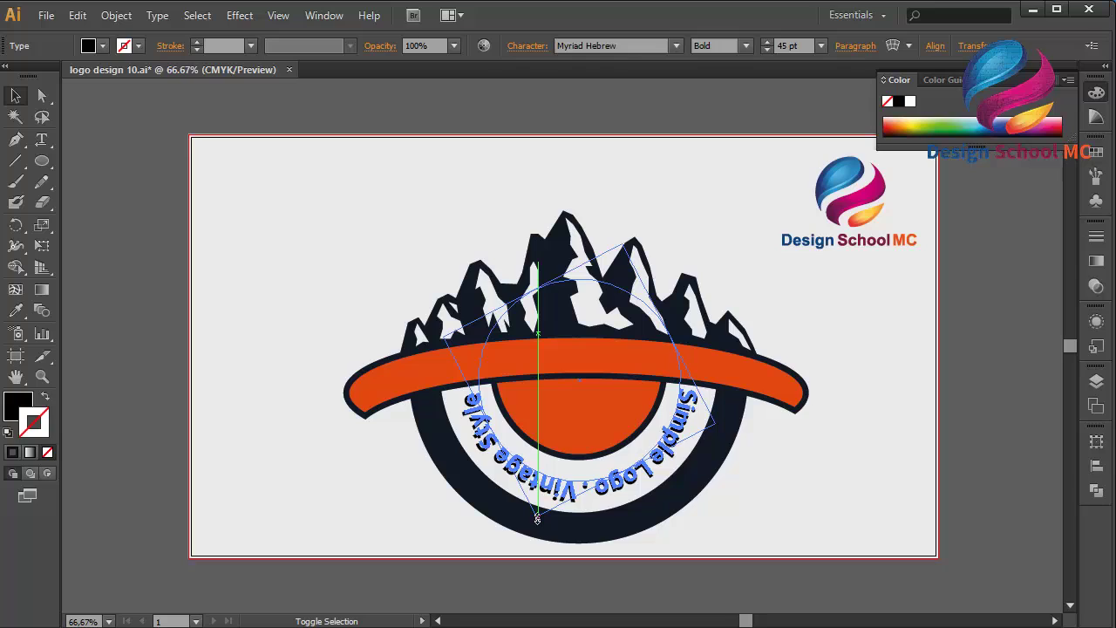
pyautogui.moveTo(538, 519); pyautogui.dragTo(537, 520)
pyautogui.click(160, 406)
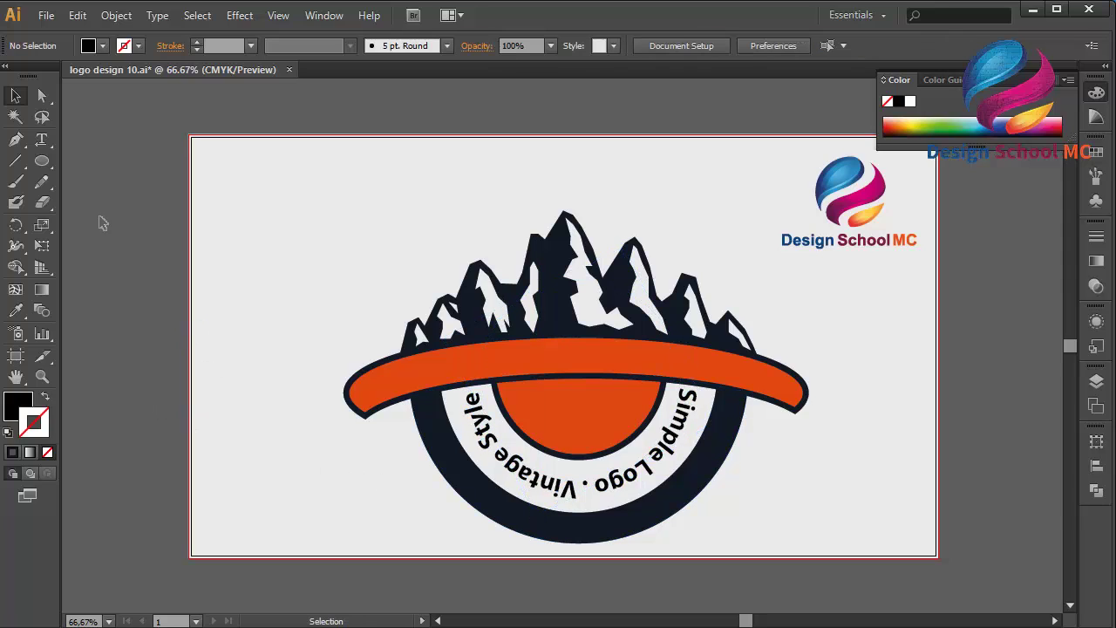
# Draw a large circle with the Ellipse tool and swap its fill and stroke, leaving a 1 pt black outline without fill
pyautogui.click(42, 161)
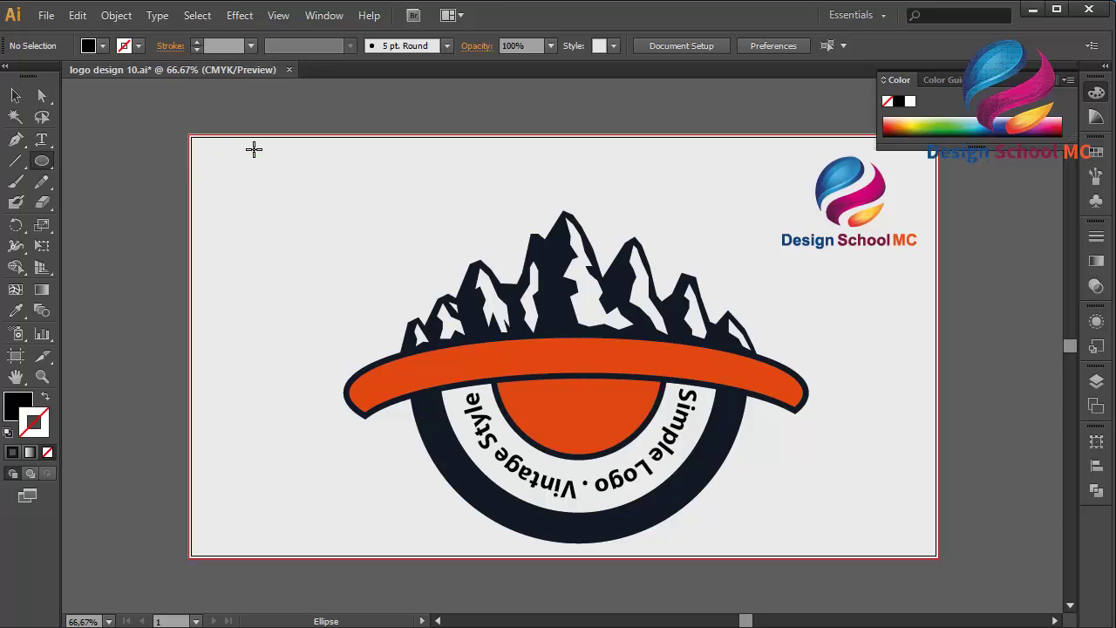
pyautogui.moveTo(252, 149); pyautogui.dragTo(507, 402)
pyautogui.click(15, 95)
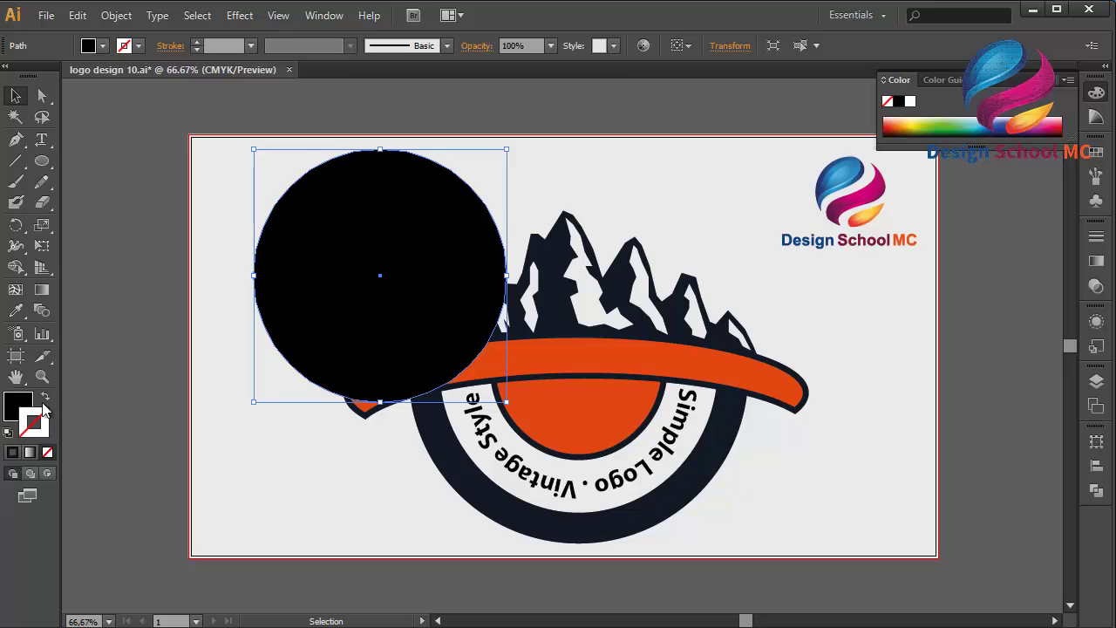
pyautogui.click(46, 399)
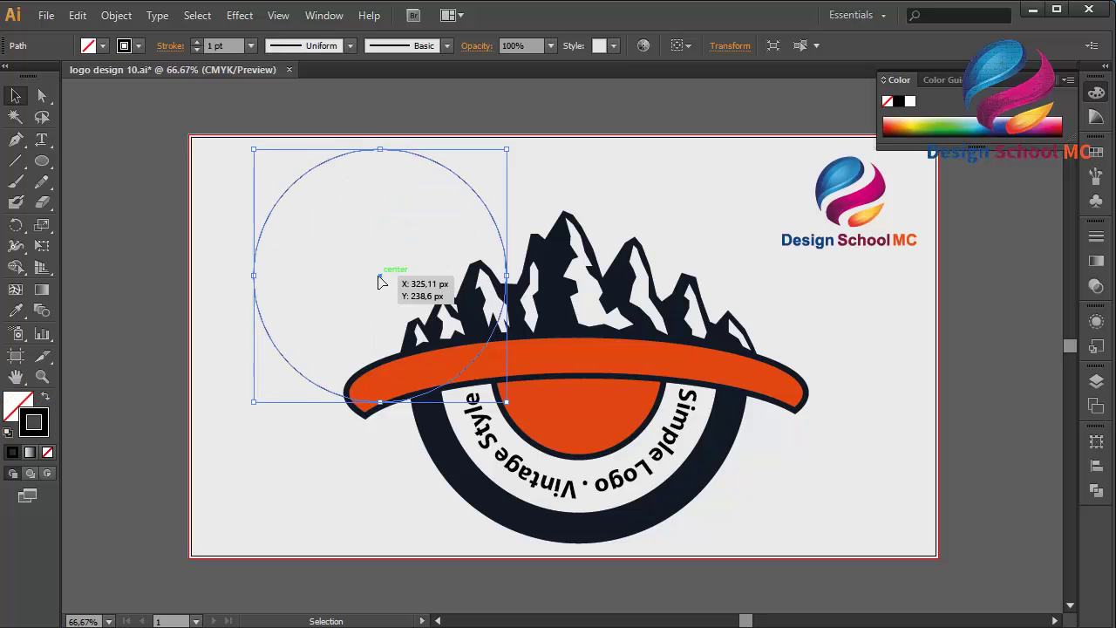
# Move the outlined circle onto the half-circle and enlarge it around the same centre so its lower arc runs within the navy rim
pyautogui.moveTo(380, 281); pyautogui.dragTo(581, 383)
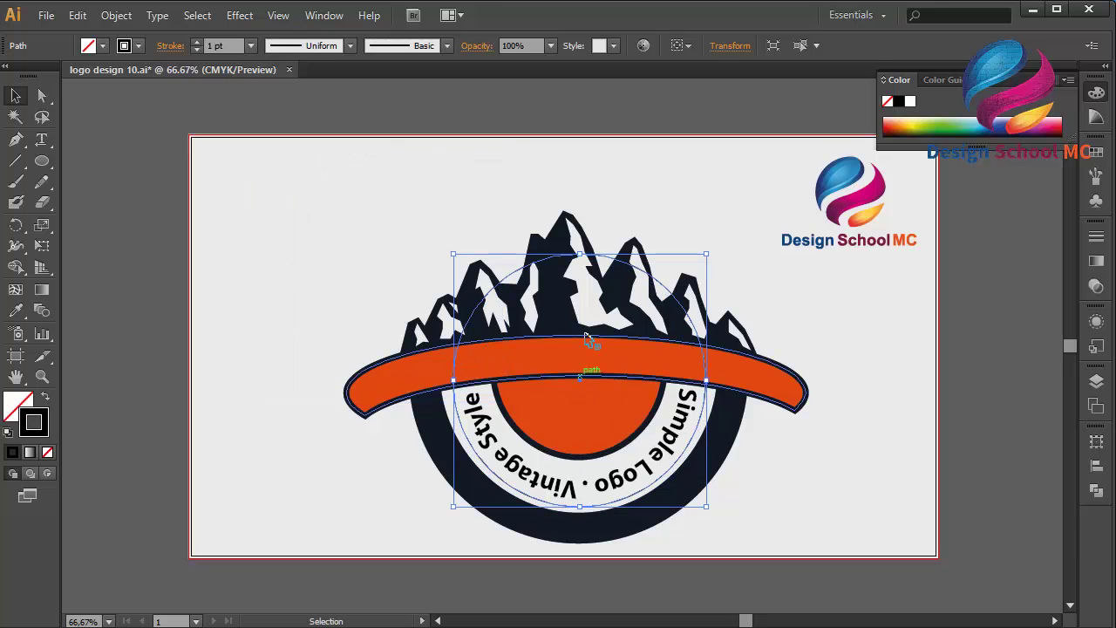
pyautogui.moveTo(581, 507); pyautogui.dragTo(581, 532)
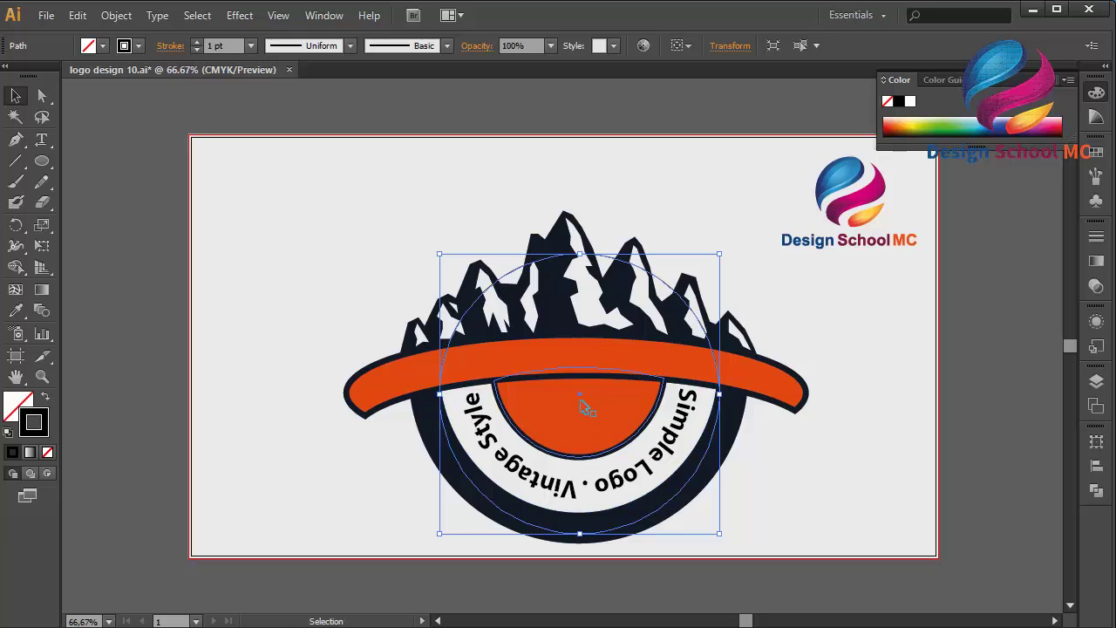
pyautogui.moveTo(580, 400); pyautogui.dragTo(580, 377)
pyautogui.moveTo(578, 530); pyautogui.dragTo(578, 545)
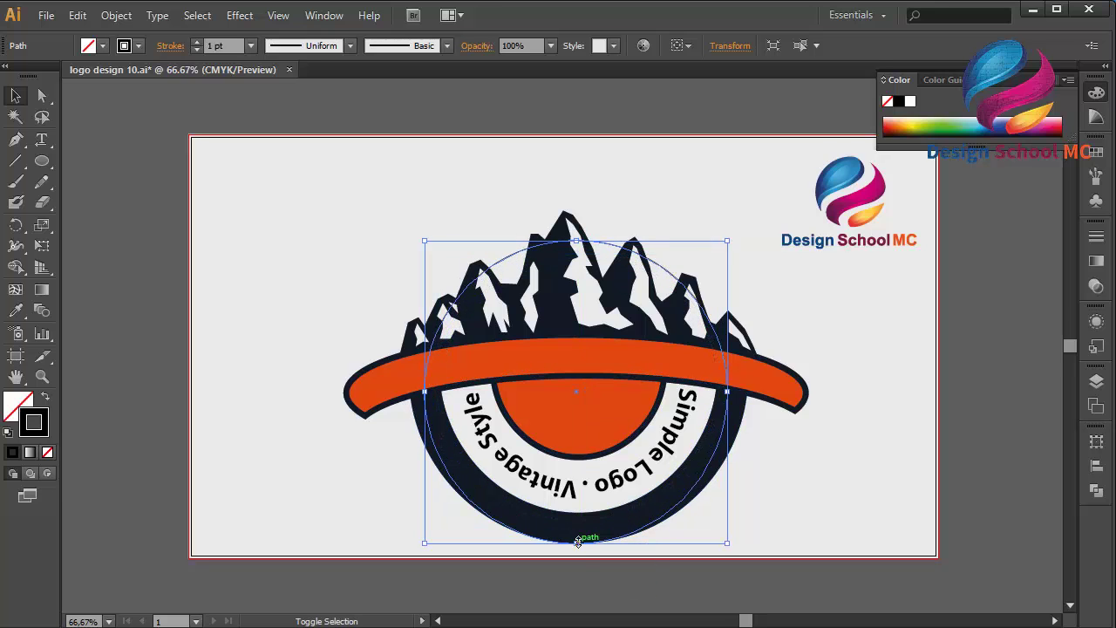
pyautogui.moveTo(587, 391); pyautogui.dragTo(579, 374)
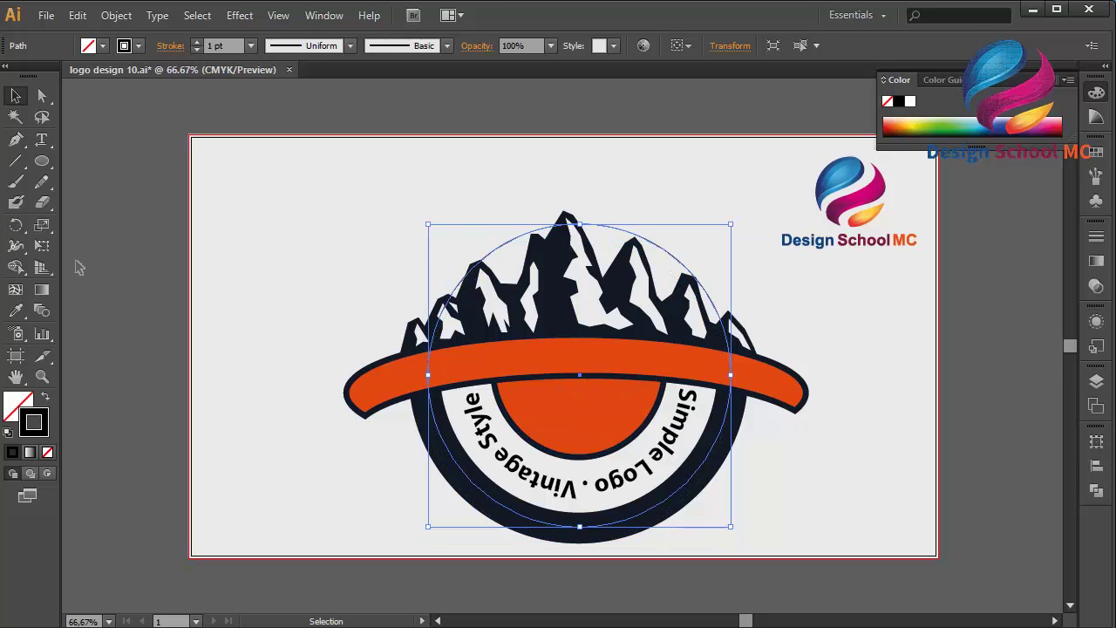
# Add the text "Great Mountain. Crosfit" along the circle with the Type on a Path tool and rotate it onto the bottom of the navy rim
pyautogui.moveTo(42, 141); pyautogui.dragTo(111, 187)
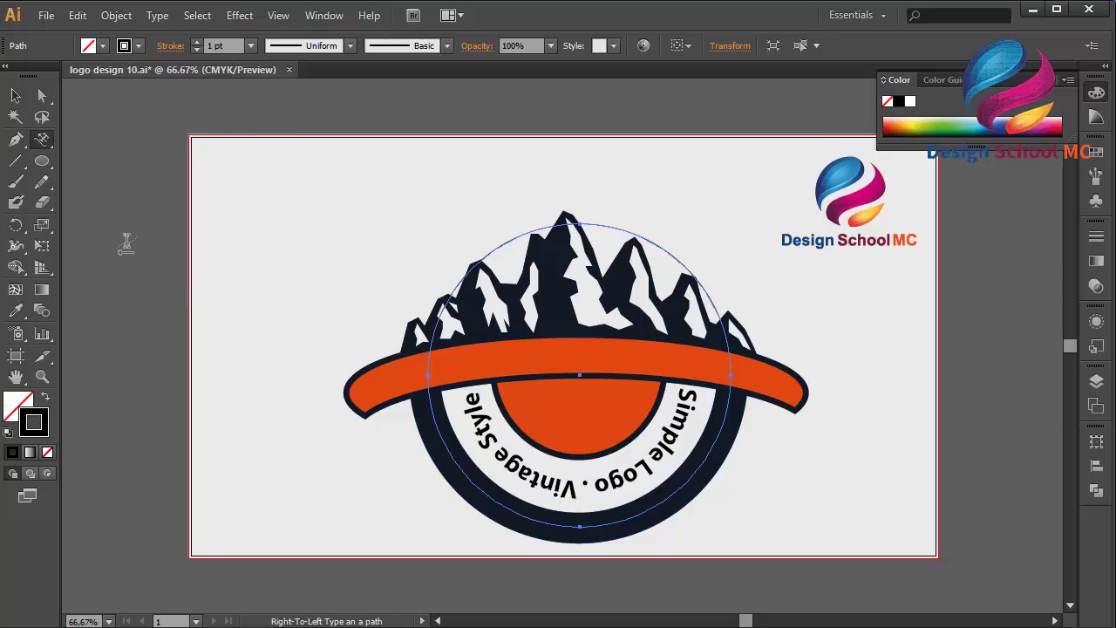
pyautogui.moveTo(44, 144); pyautogui.dragTo(128, 243)
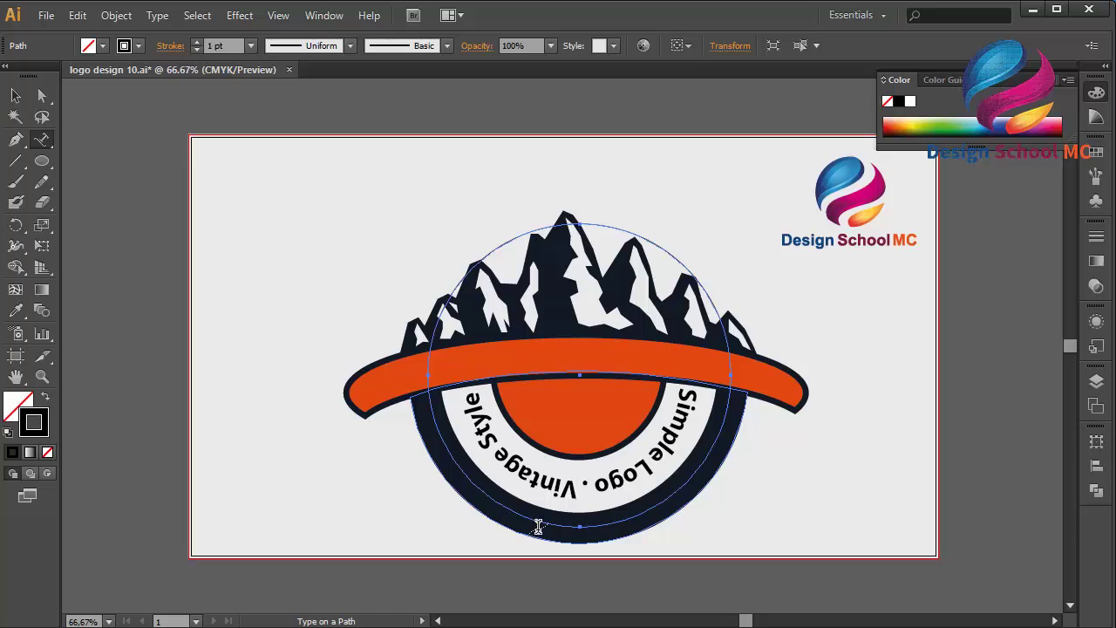
pyautogui.click(460, 482)
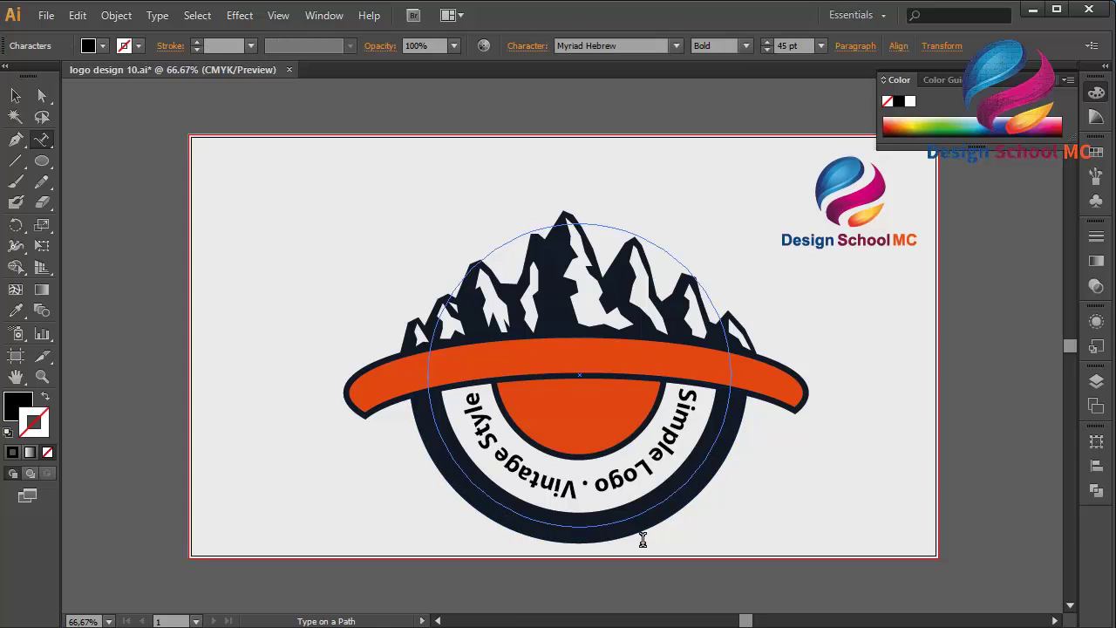
pyautogui.write('Great Mountain Crosfit')
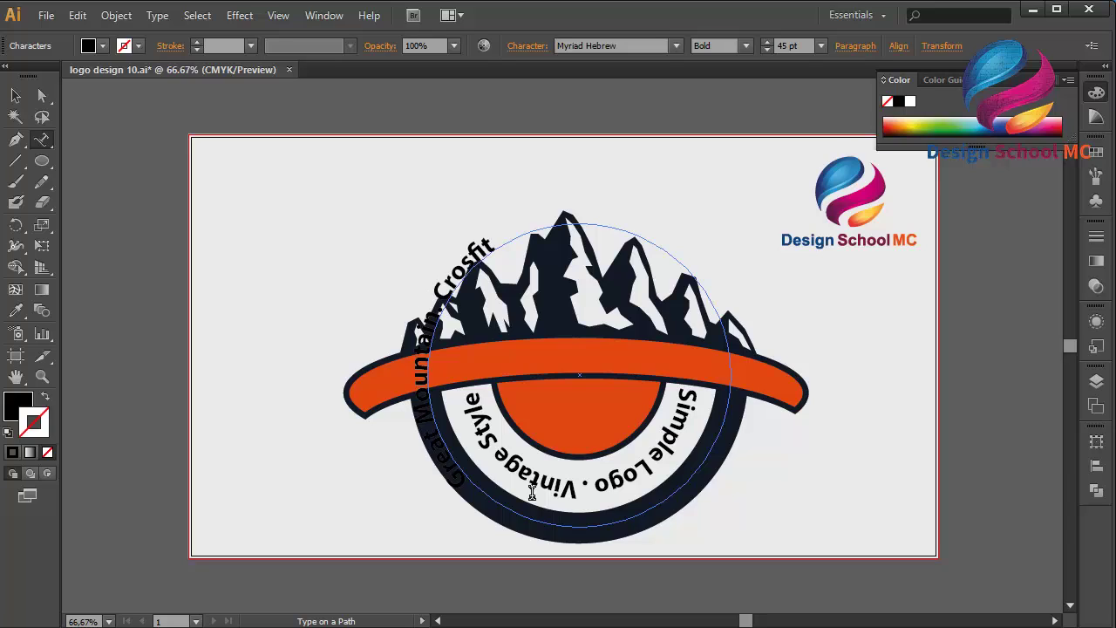
pyautogui.click(17, 97)
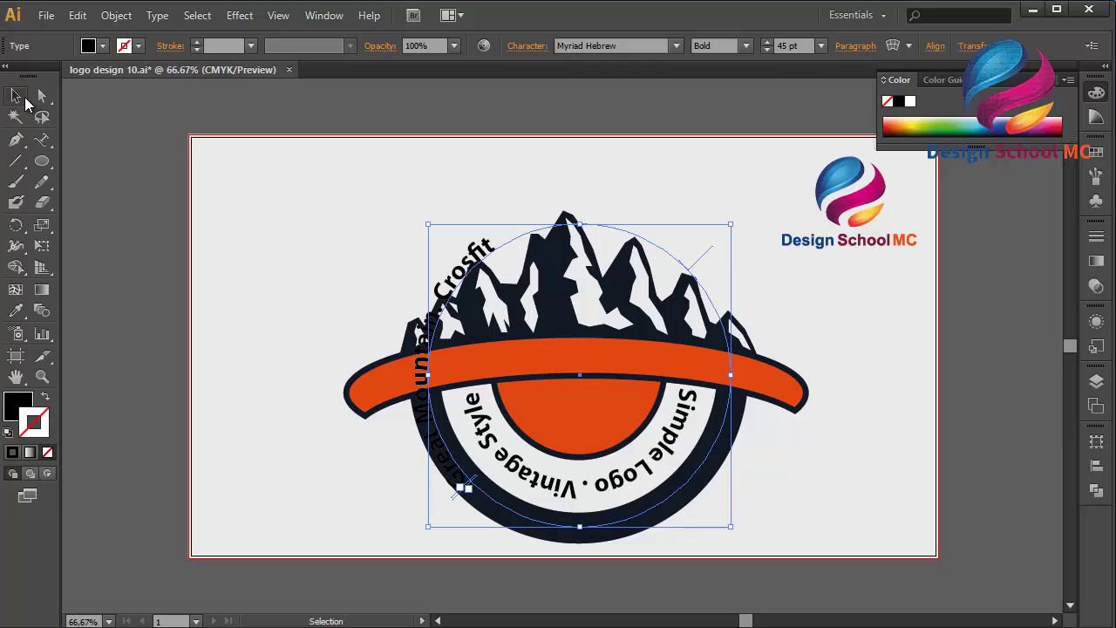
pyautogui.moveTo(740, 219); pyautogui.dragTo(412, 208)
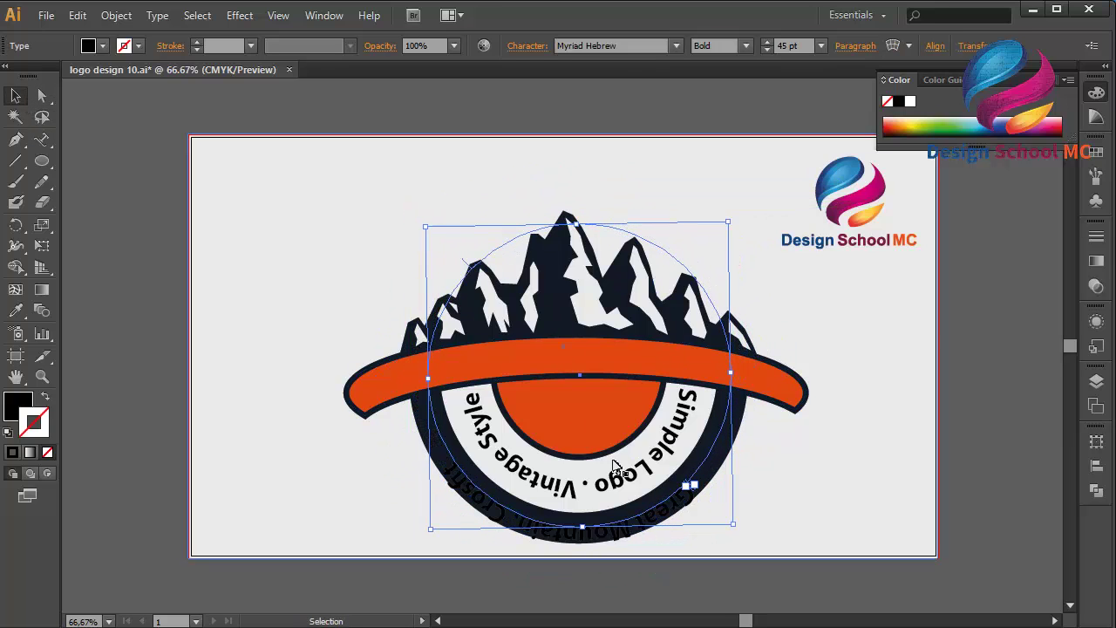
# Set the font size of the "Great Mountain. Crosfit" text on the rim to 24 pt
pyautogui.press('t')
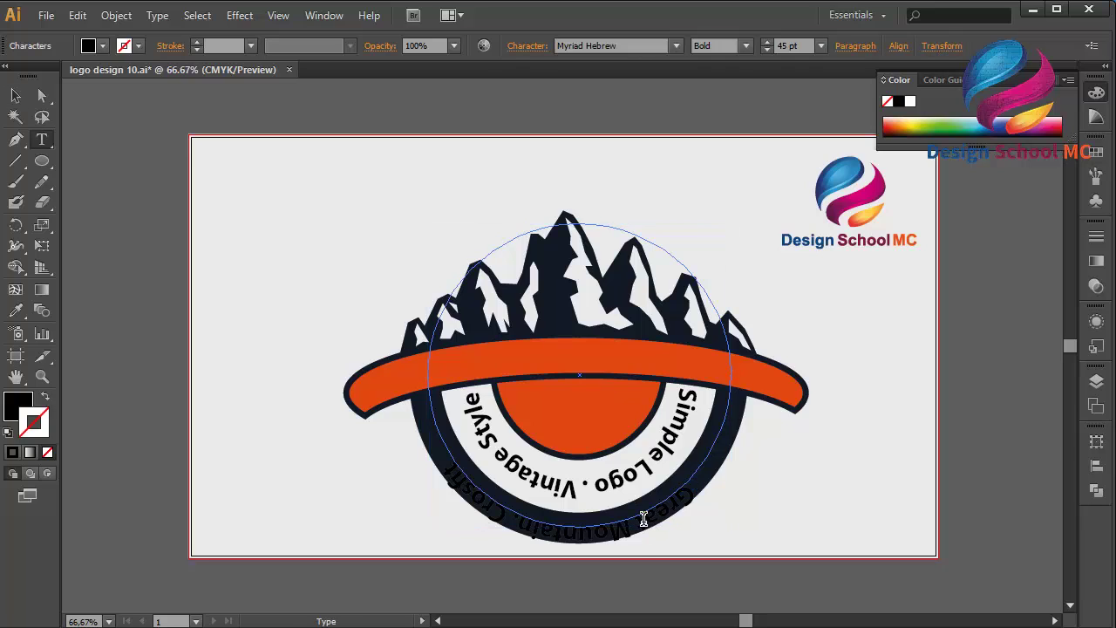
pyautogui.moveTo(643, 523); pyautogui.dragTo(469, 495)
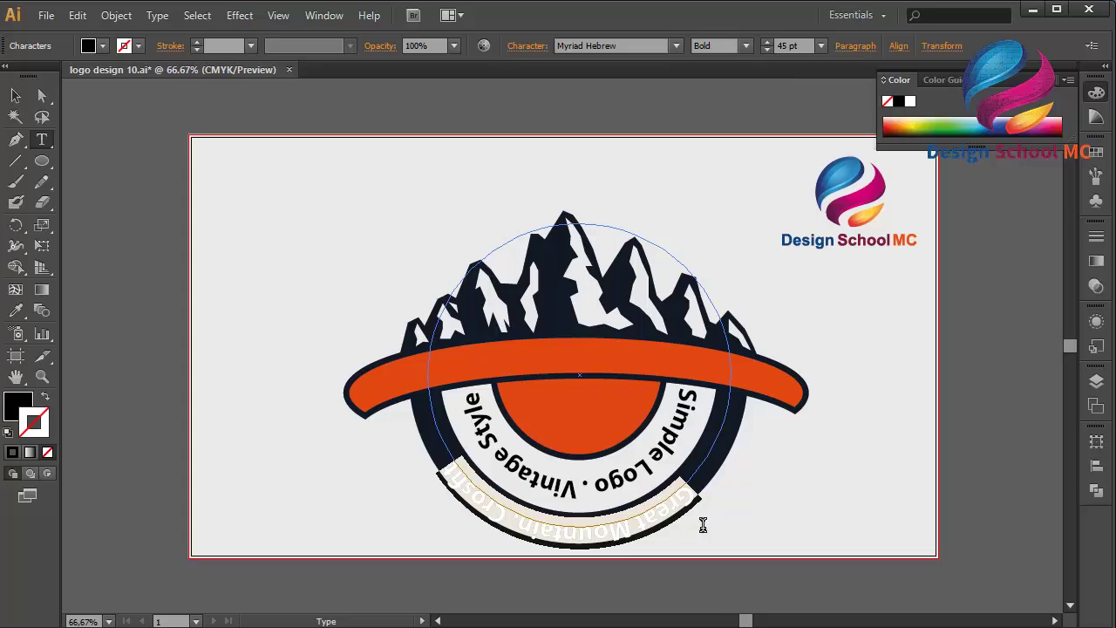
pyautogui.click(820, 46)
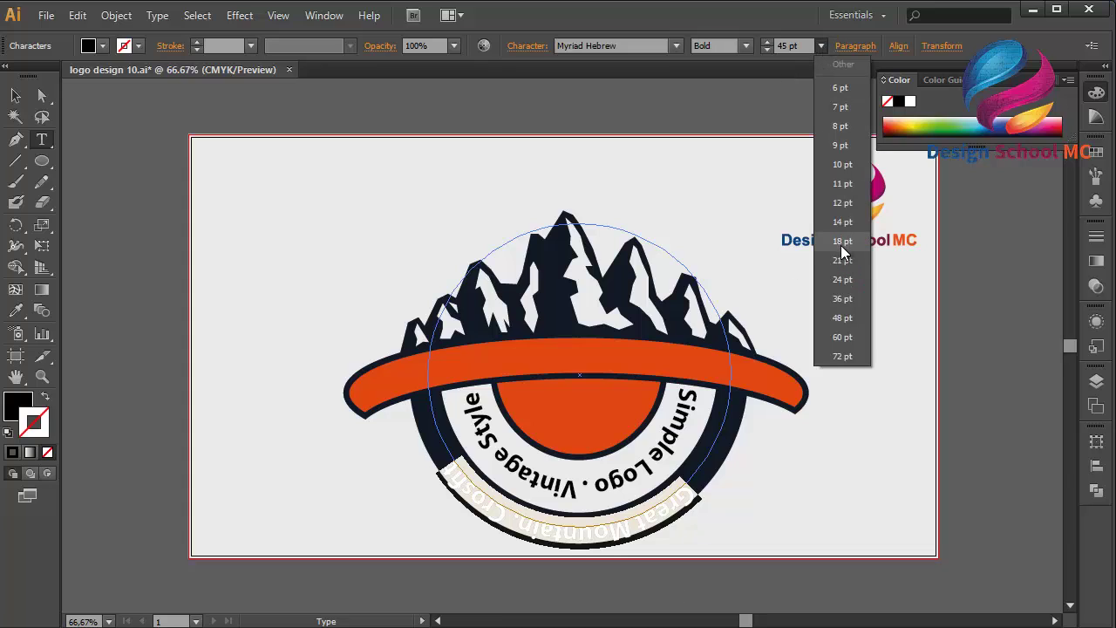
pyautogui.click(842, 279)
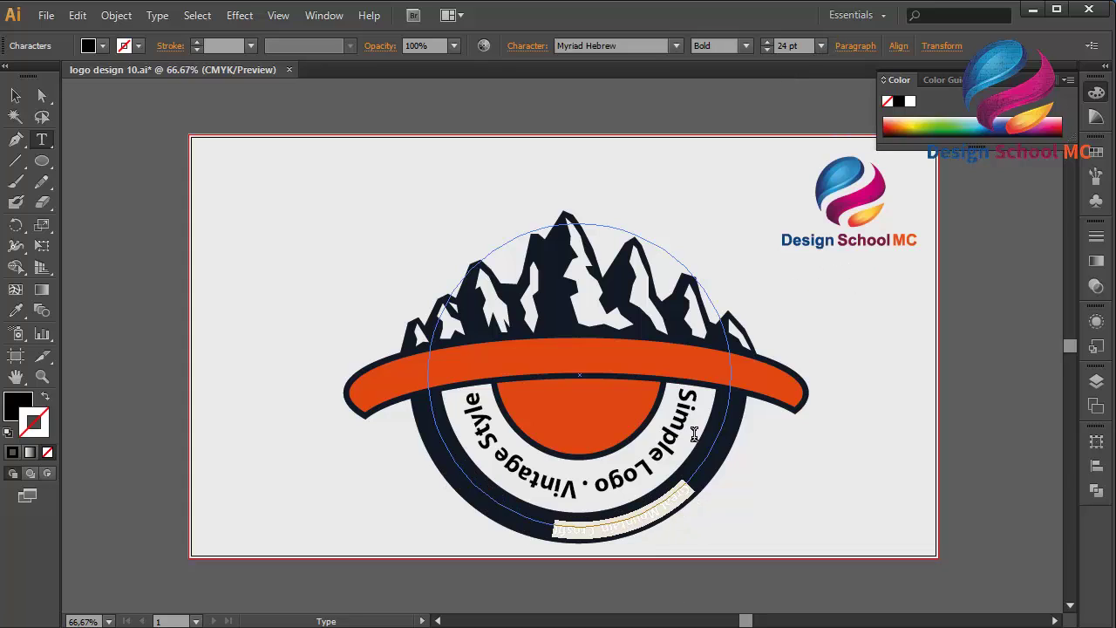
# Fill all of the "Great Mountain. Crosfit" text with white and deselect it
pyautogui.click(690, 485)
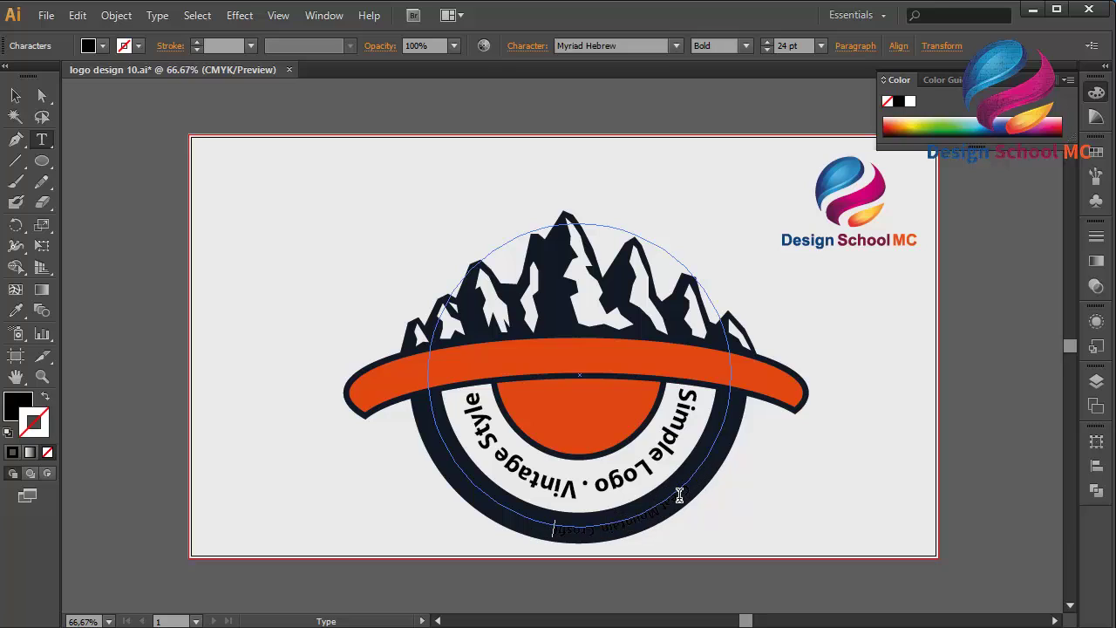
pyautogui.hotkey('ctrl', 'a')
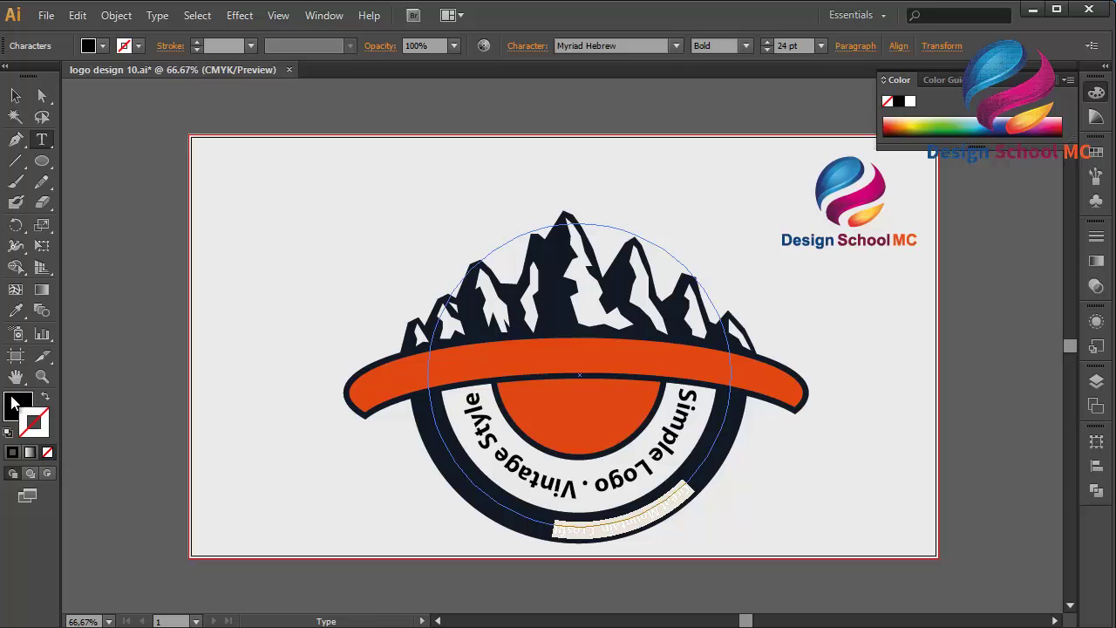
pyautogui.doubleClick(13, 403)
pyautogui.moveTo(236, 282); pyautogui.dragTo(64, 240)
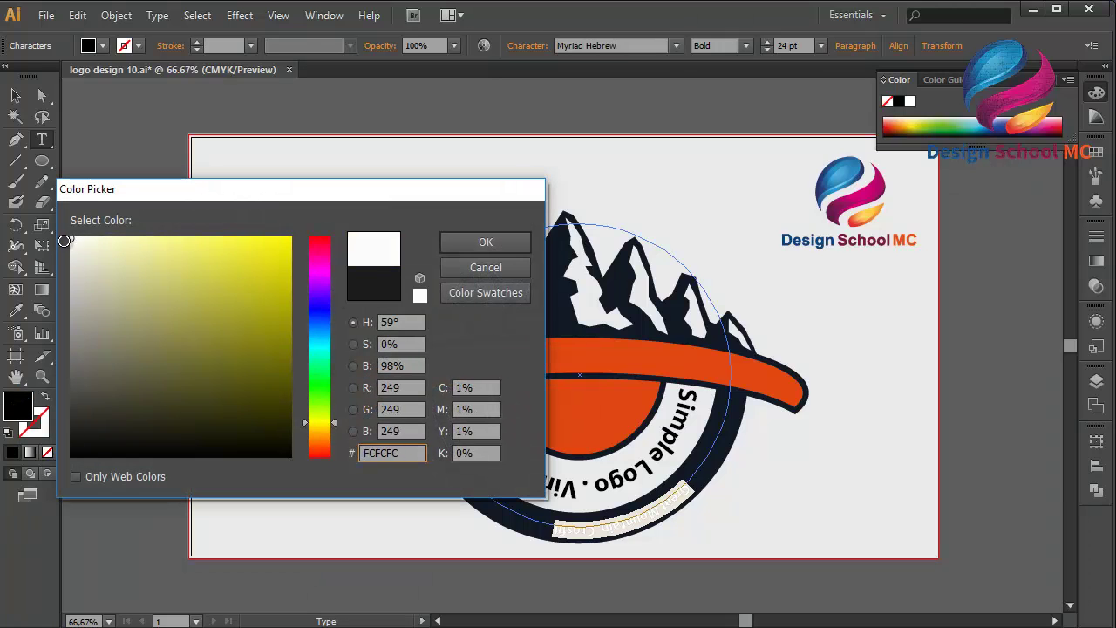
pyautogui.click(491, 240)
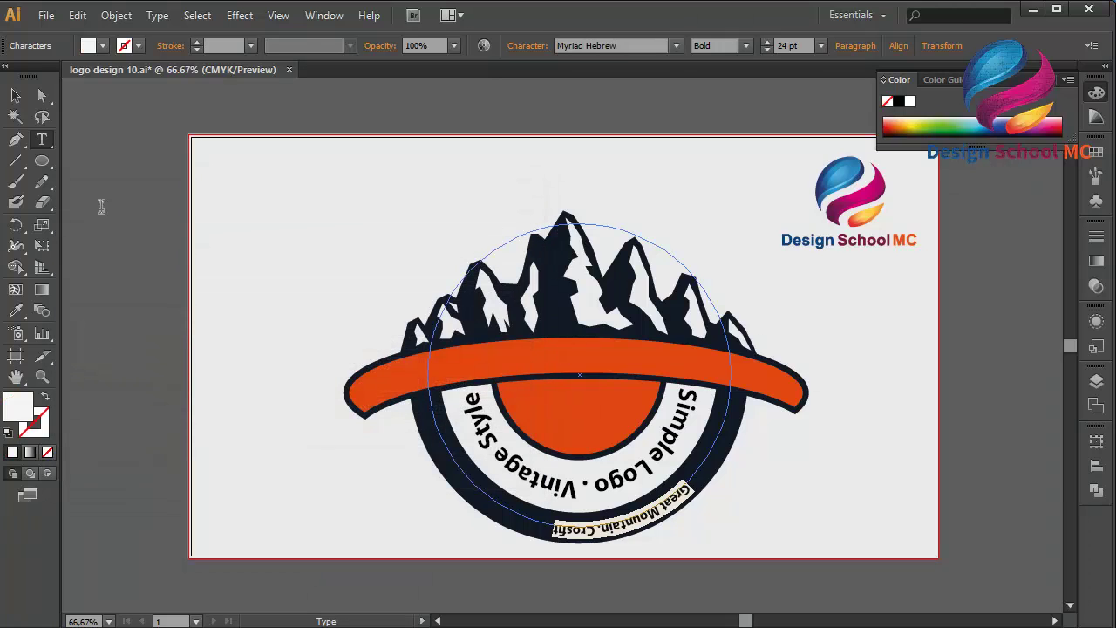
pyautogui.click(16, 96)
pyautogui.click(105, 164)
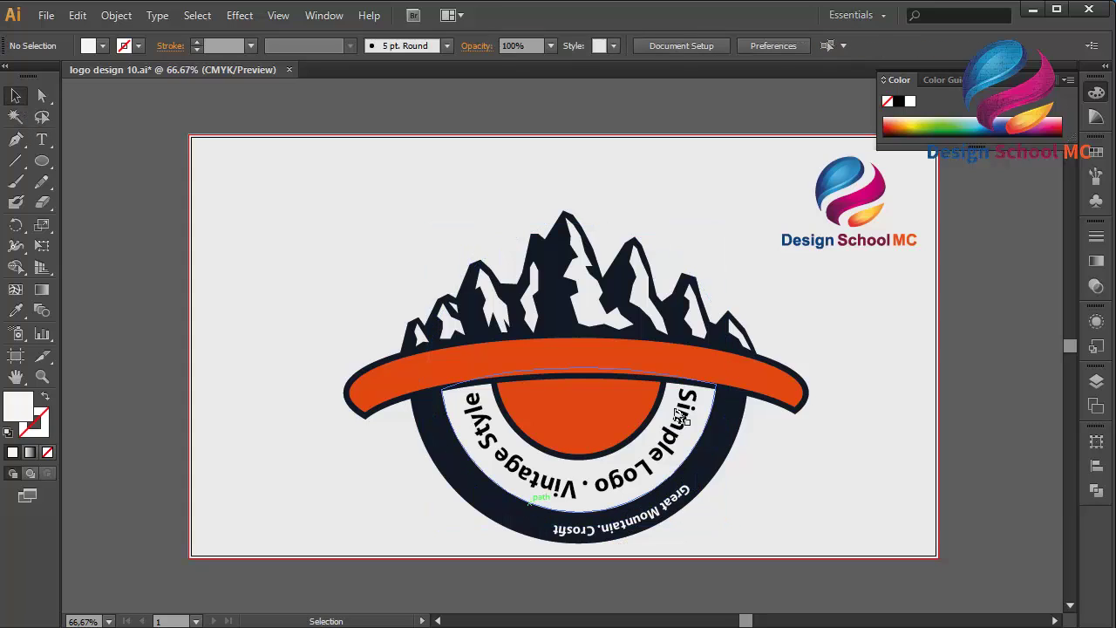
# Replace the white rim text with "Best Mountain in the world.Home Front" and widen the spacing between its letters
pyautogui.moveTo(684, 490); pyautogui.dragTo(633, 526)
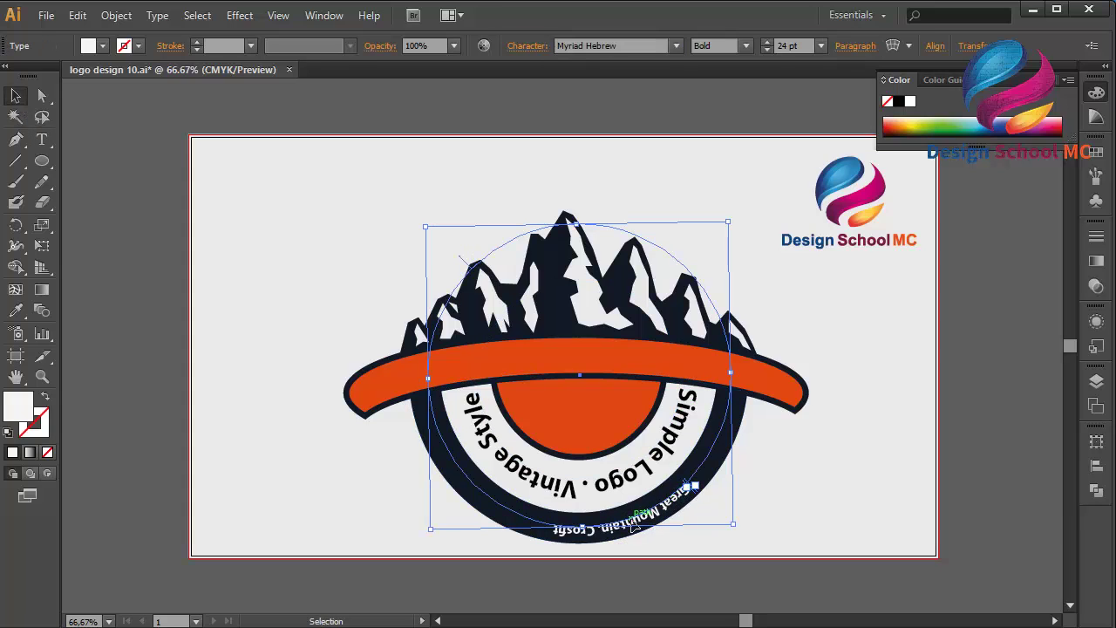
pyautogui.doubleClick(634, 520)
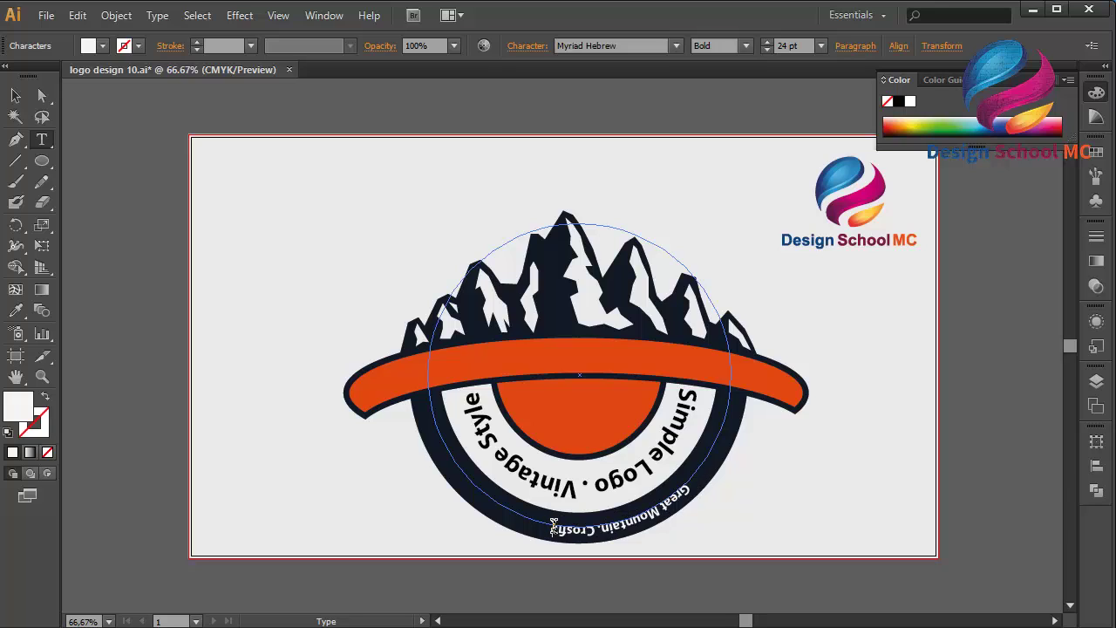
pyautogui.moveTo(570, 521); pyautogui.dragTo(687, 491)
pyautogui.write('Bes')
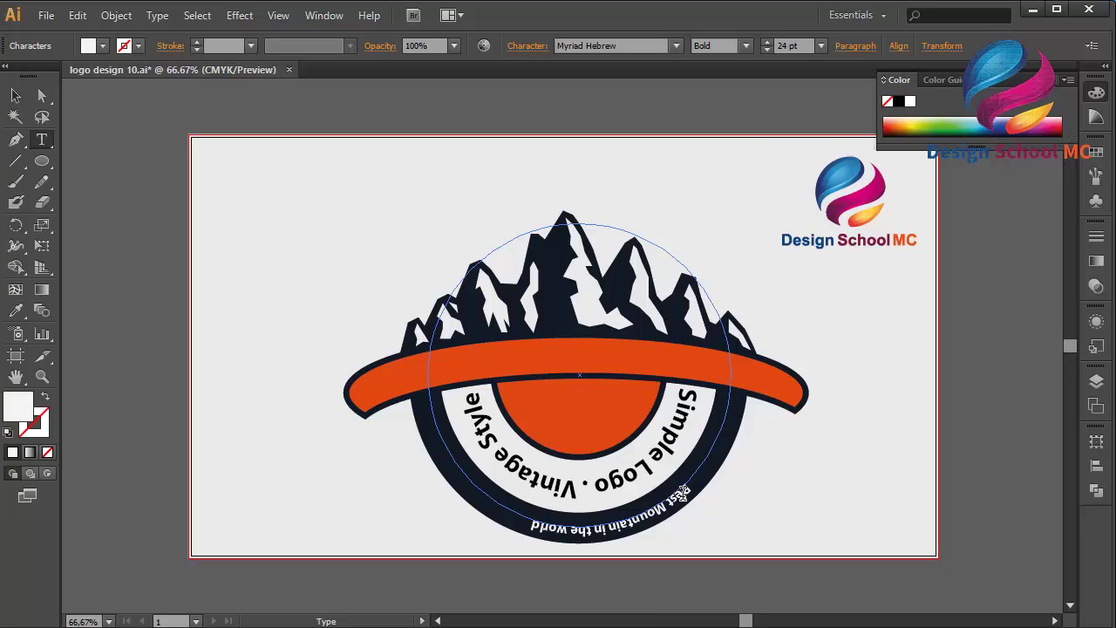
pyautogui.moveTo(683, 493); pyautogui.dragTo(684, 491)
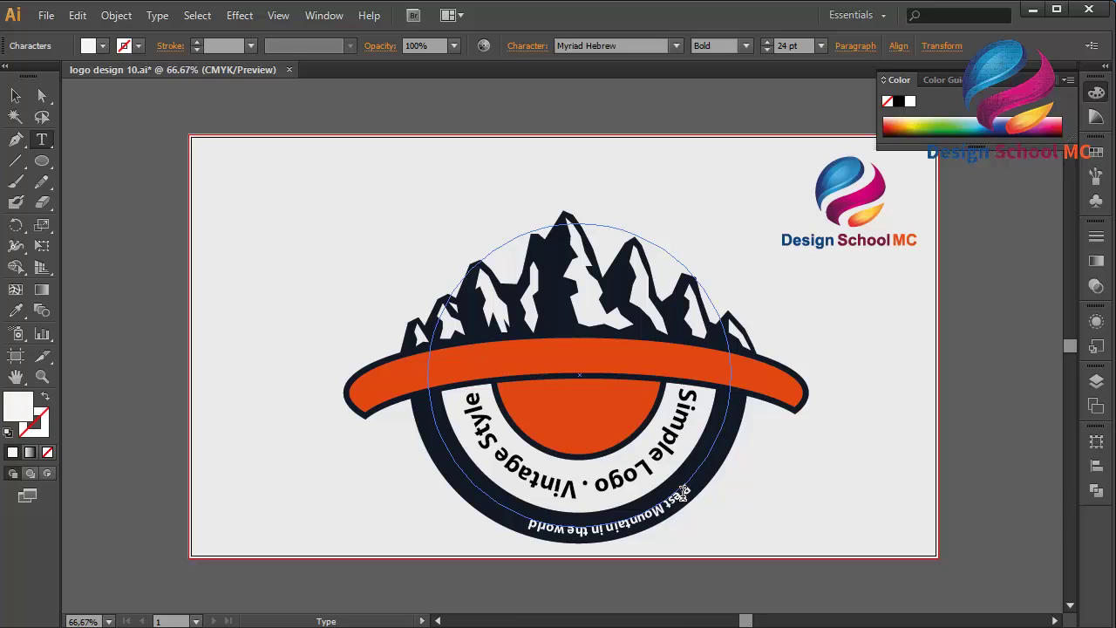
pyautogui.moveTo(684, 493); pyautogui.dragTo(683, 494)
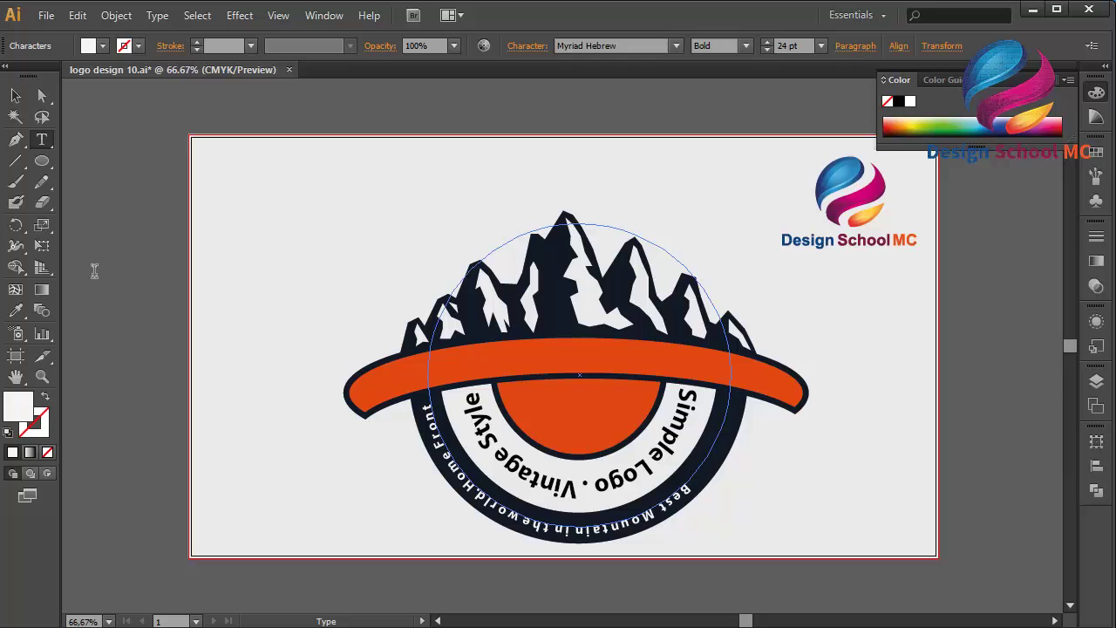
# Rotate the white rim text counterclockwise so it sits roughly centred along the navy half-ring
pyautogui.click(12, 93)
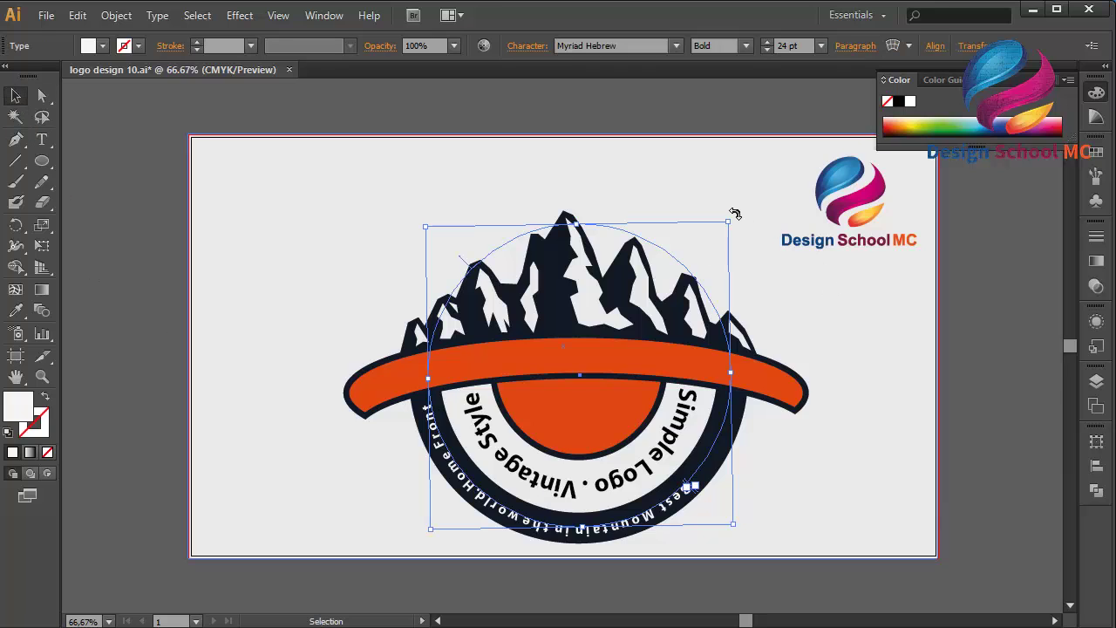
pyautogui.moveTo(735, 214); pyautogui.dragTo(706, 173)
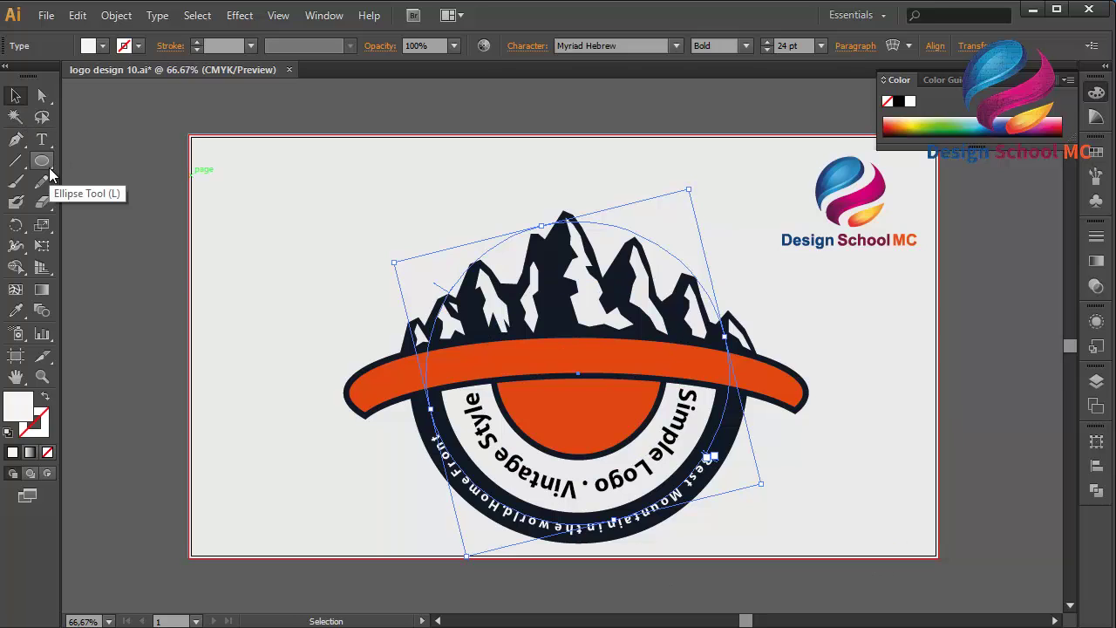
# Draw a white five-pointed star, place it upright on the navy rim just past "Front" and scale it to about 24 px wide
pyautogui.moveTo(44, 162); pyautogui.dragTo(127, 252)
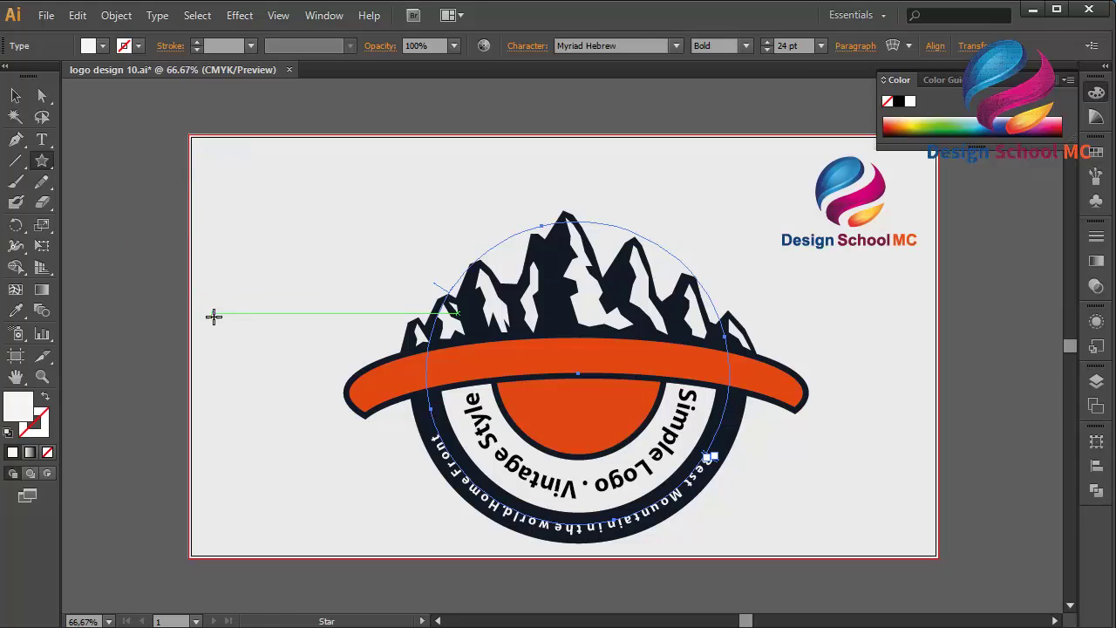
pyautogui.click(214, 319)
pyautogui.click(515, 379)
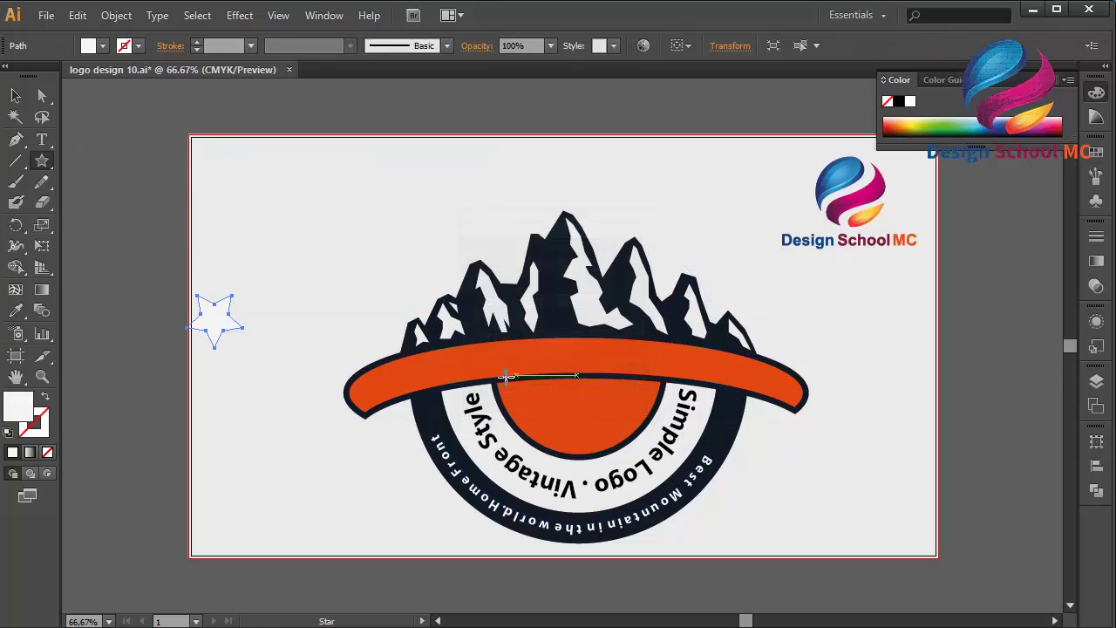
pyautogui.click(16, 96)
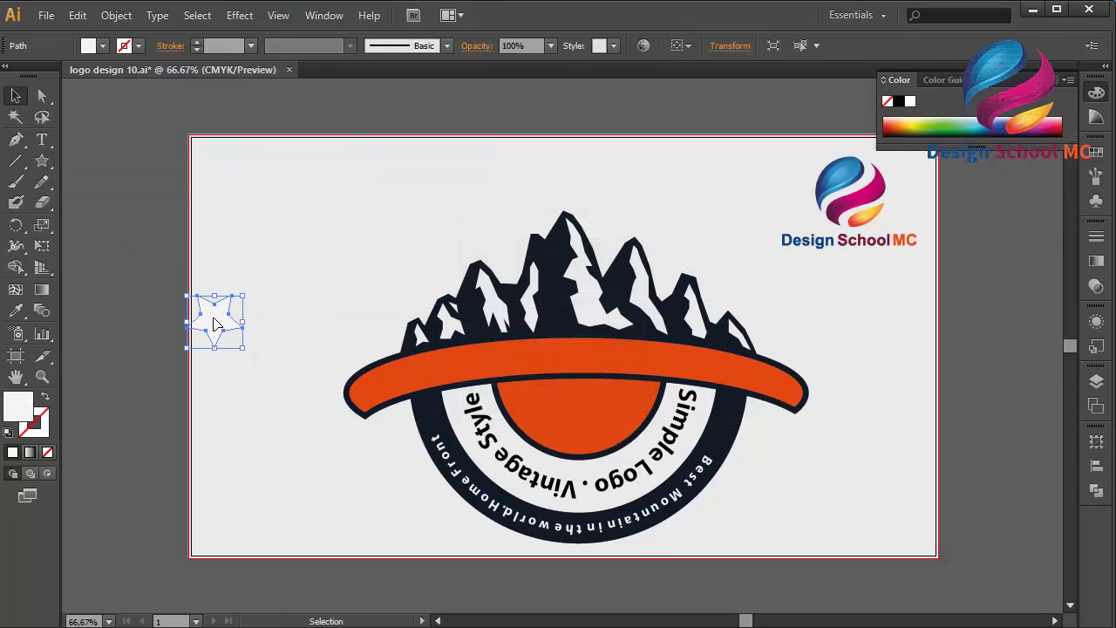
pyautogui.moveTo(219, 319); pyautogui.dragTo(429, 413)
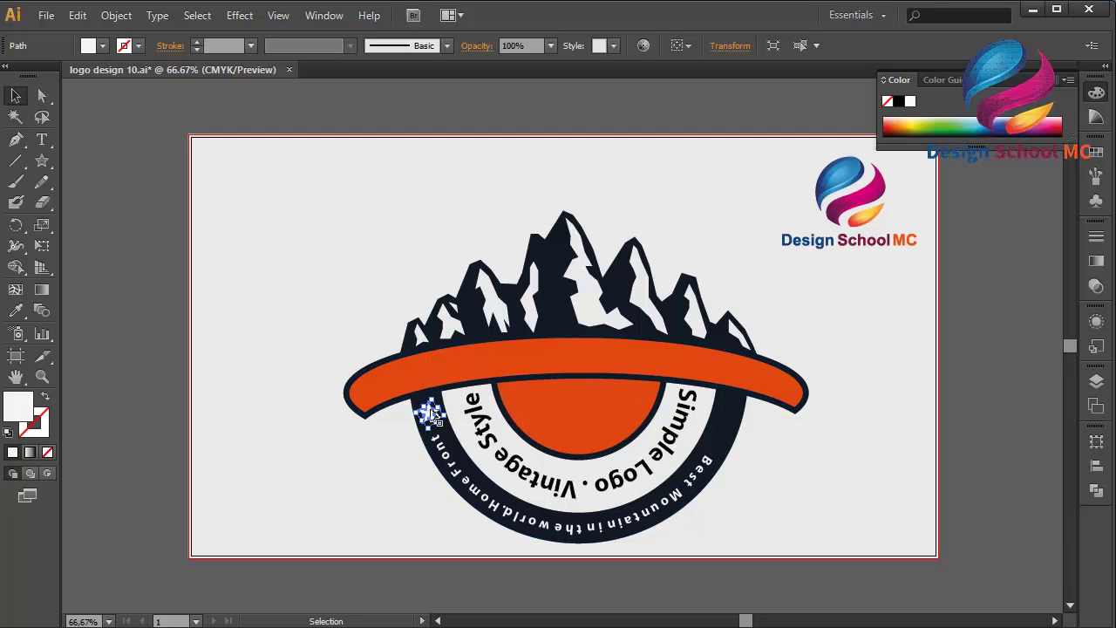
pyautogui.keyDown('shift'); pyautogui.click(428, 425); pyautogui.keyUp('shift')
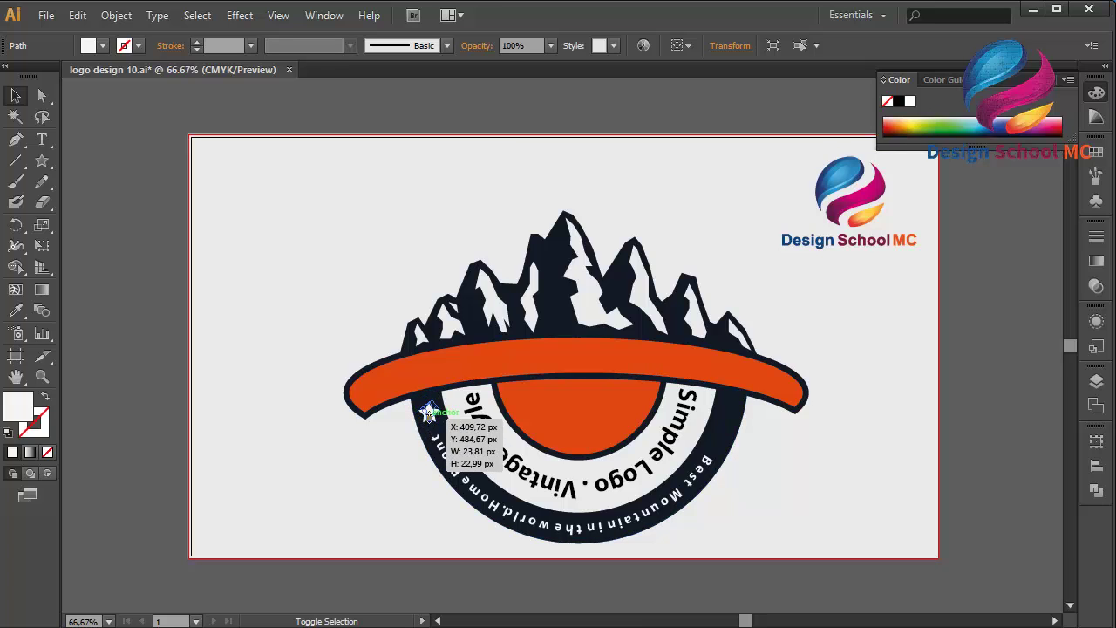
pyautogui.click(430, 409)
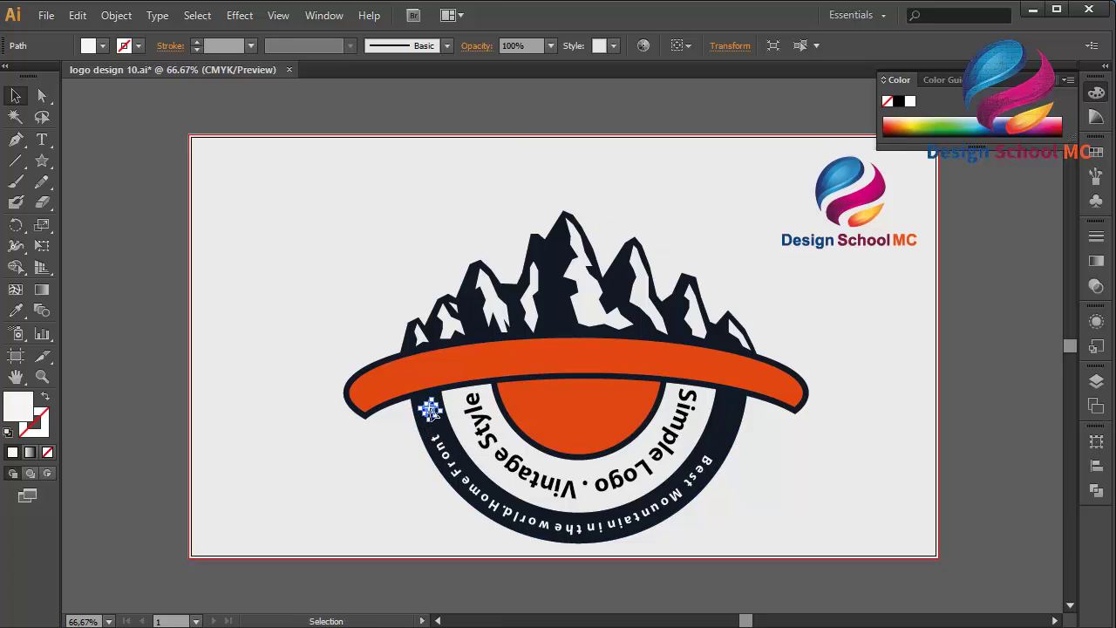
# Copy the star, paste it in front and move the copy to the opposite end of the navy rim, above "Best"
pyautogui.click(78, 15)
pyautogui.click(104, 102)
pyautogui.click(78, 14)
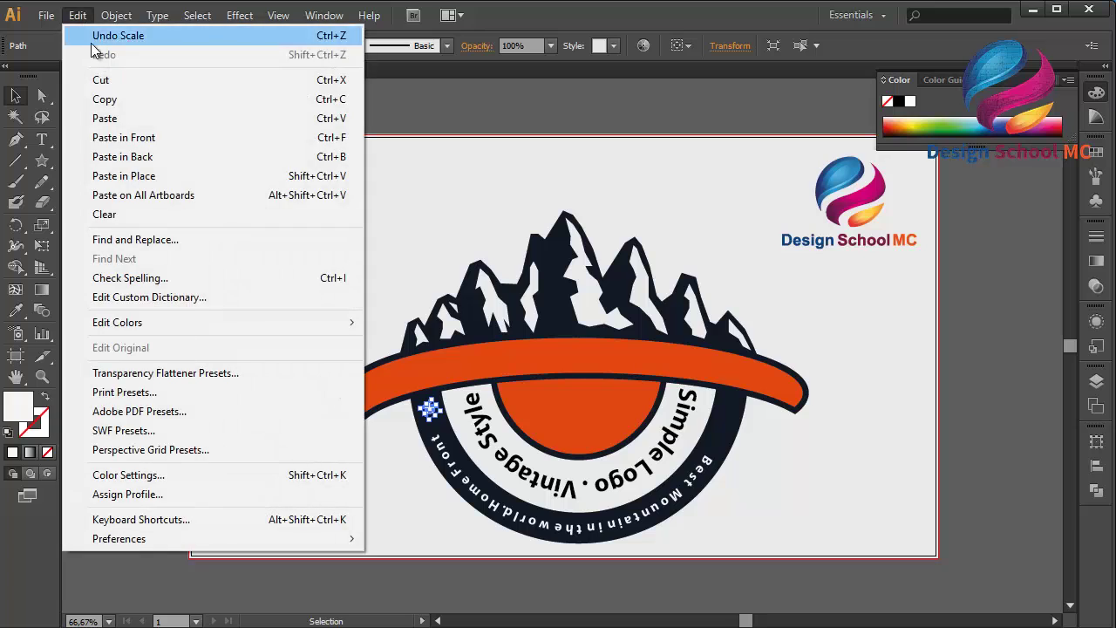
pyautogui.click(125, 137)
pyautogui.moveTo(427, 408); pyautogui.dragTo(729, 410)
# Rotate the white rim text slightly further counterclockwise so it sits centred between the two stars
pyautogui.keyDown('shift'); pyautogui.click(716, 466); pyautogui.keyUp('shift')
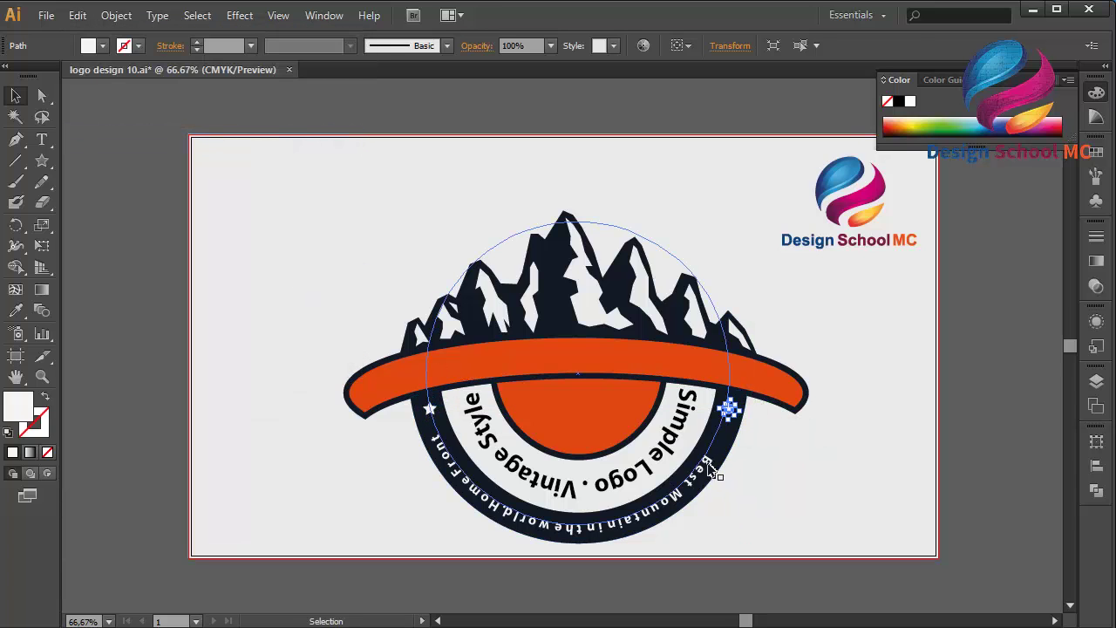
pyautogui.click(713, 471)
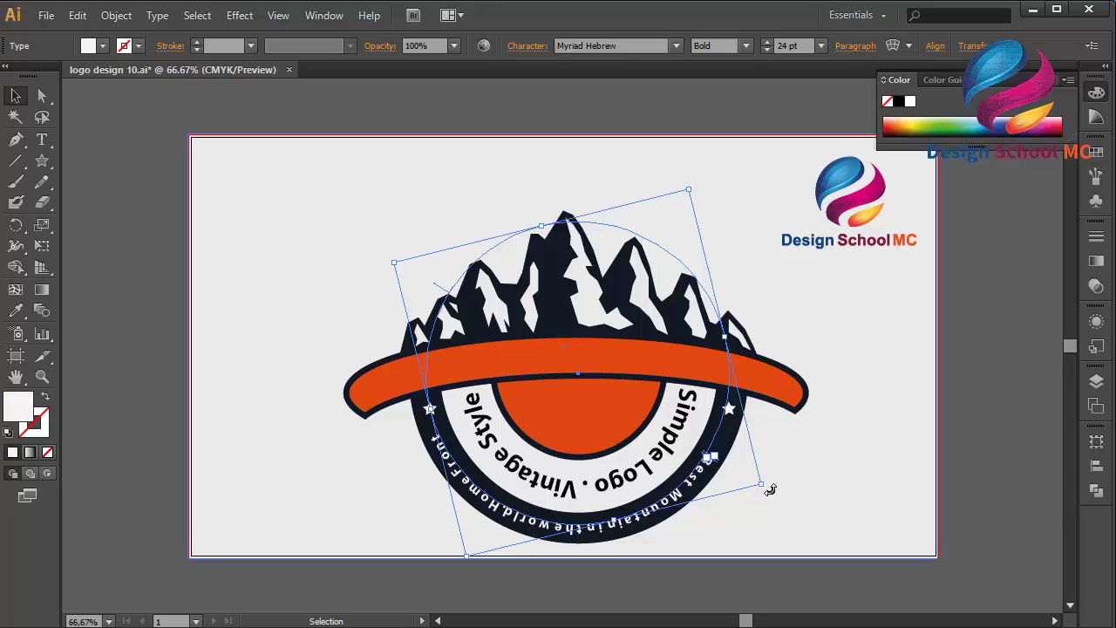
pyautogui.moveTo(771, 490); pyautogui.dragTo(784, 476)
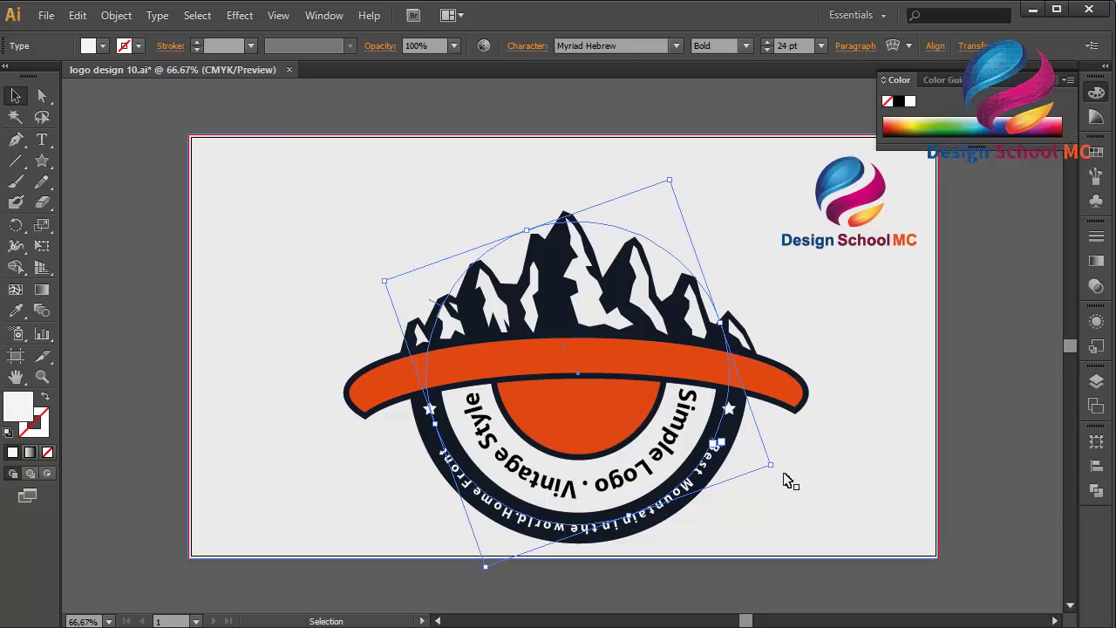
pyautogui.click(995, 514)
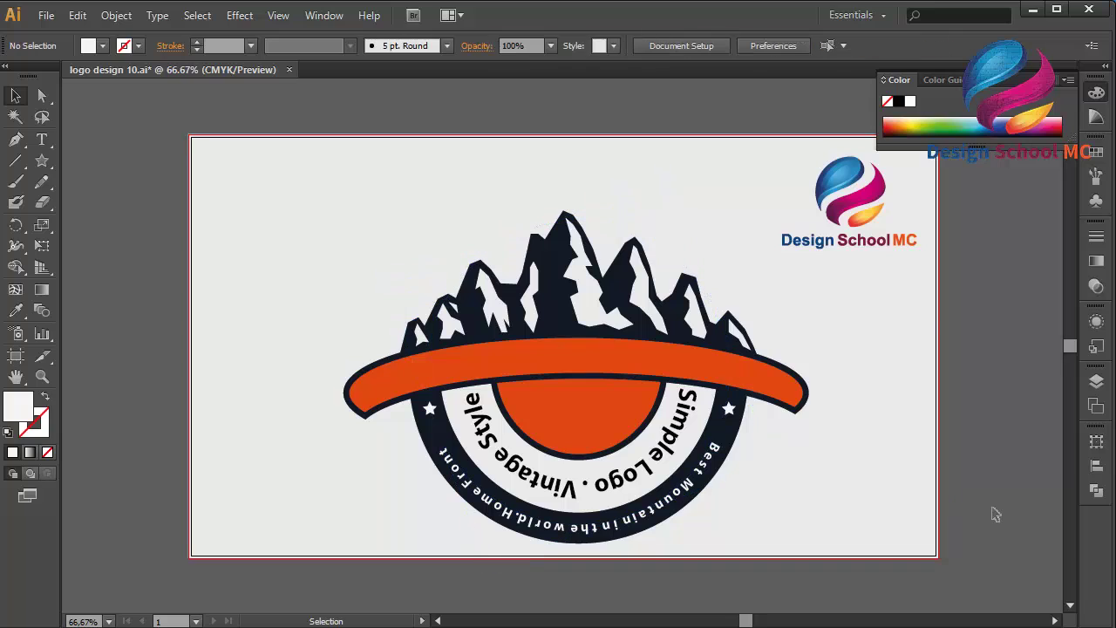
# Move both white stars down the navy rim closer to the text, then nudge the star beside "Front" inward to centre it on the rim
pyautogui.click(731, 411)
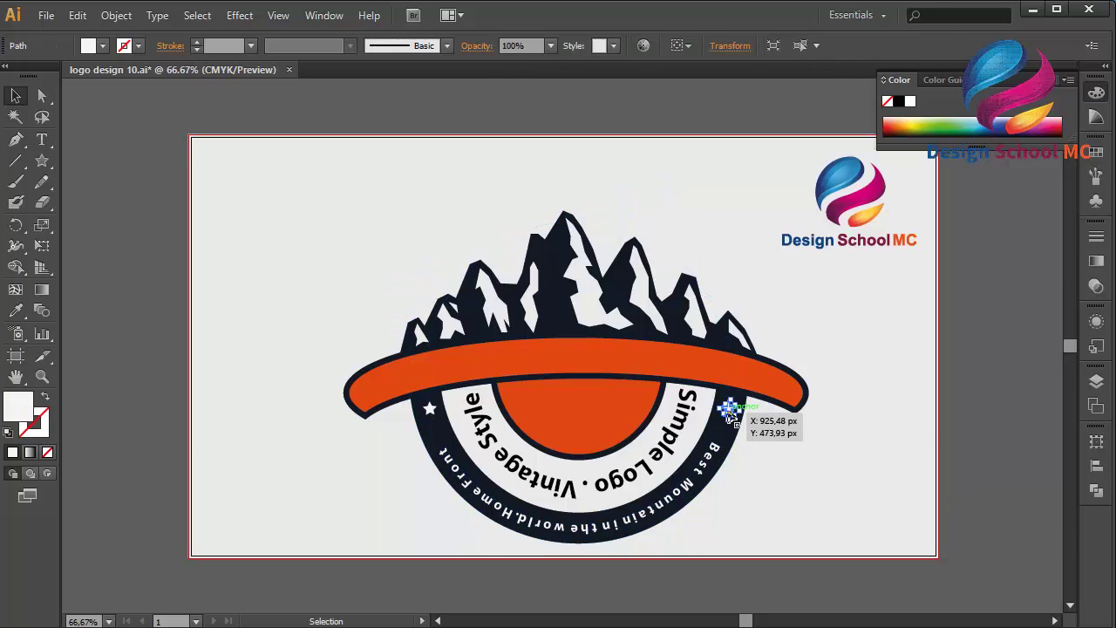
pyautogui.keyDown('shift'); pyautogui.click(429, 409); pyautogui.keyUp('shift')
pyautogui.moveTo(435, 418); pyautogui.dragTo(433, 421)
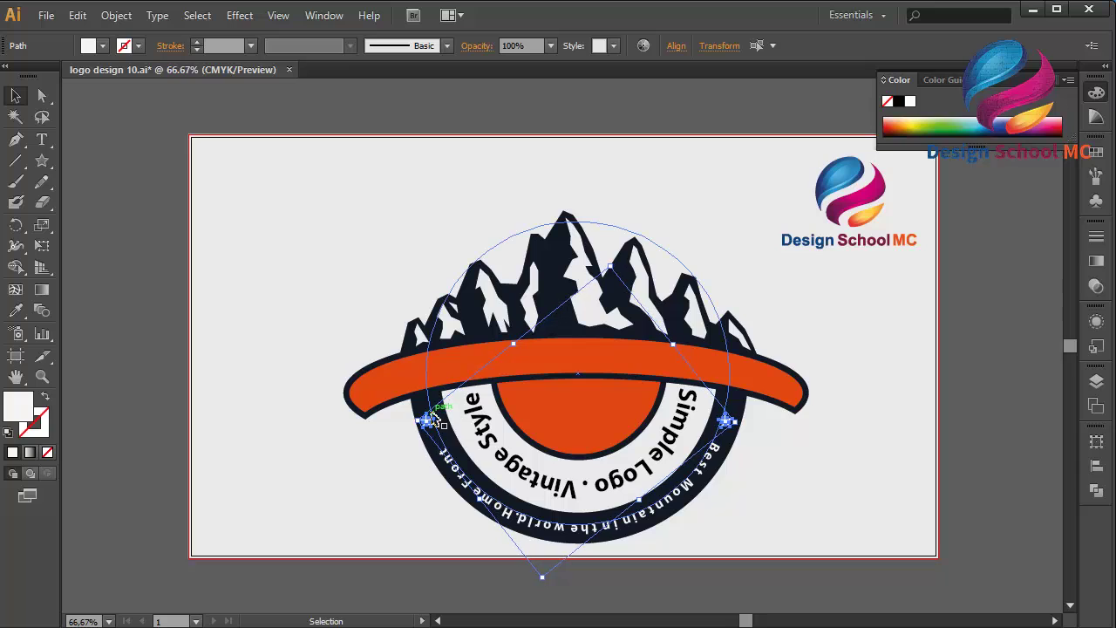
pyautogui.click(409, 428)
pyautogui.click(426, 423)
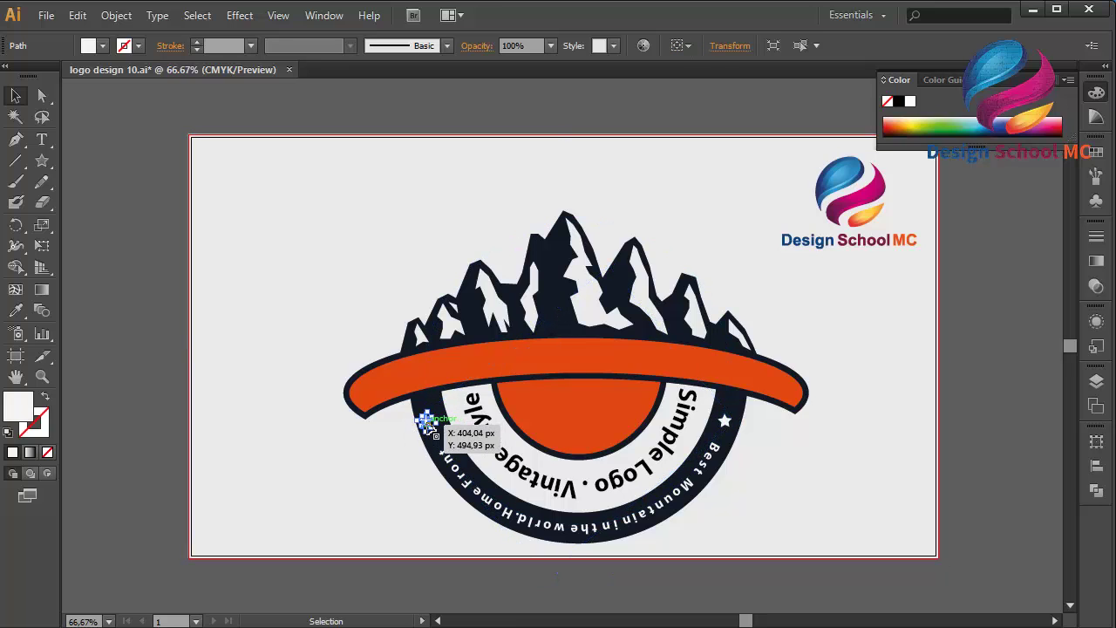
pyautogui.moveTo(427, 425); pyautogui.dragTo(431, 425)
pyautogui.click(142, 425)
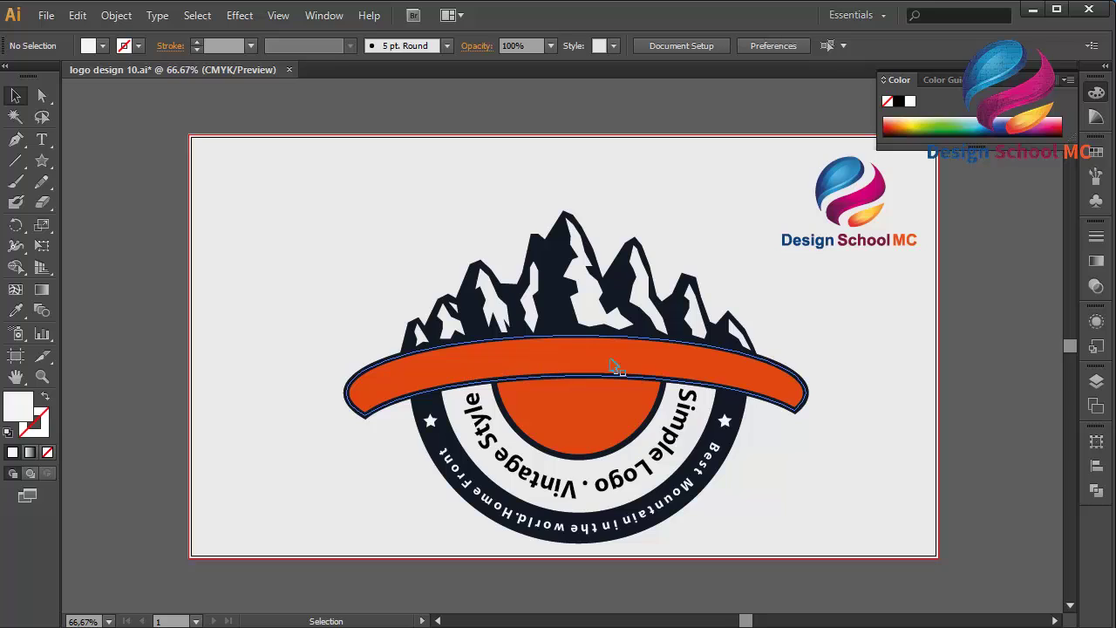
# Copy the hex code 121924 from the navy mountain silhouette's fill colour, leaving its fill as it is
pyautogui.click(526, 475)
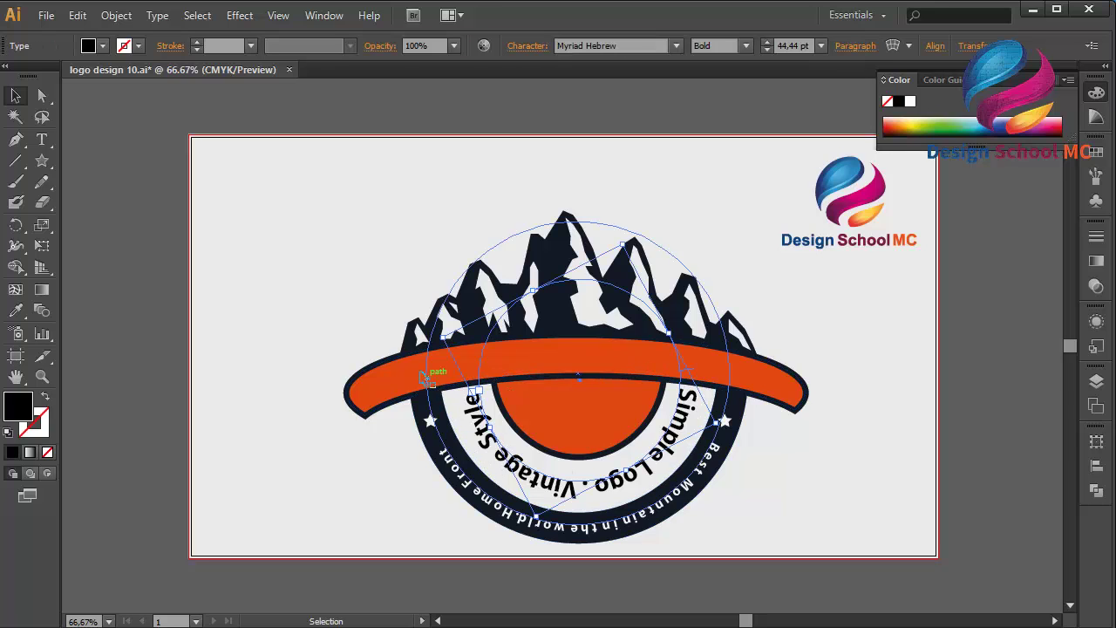
pyautogui.click(410, 336)
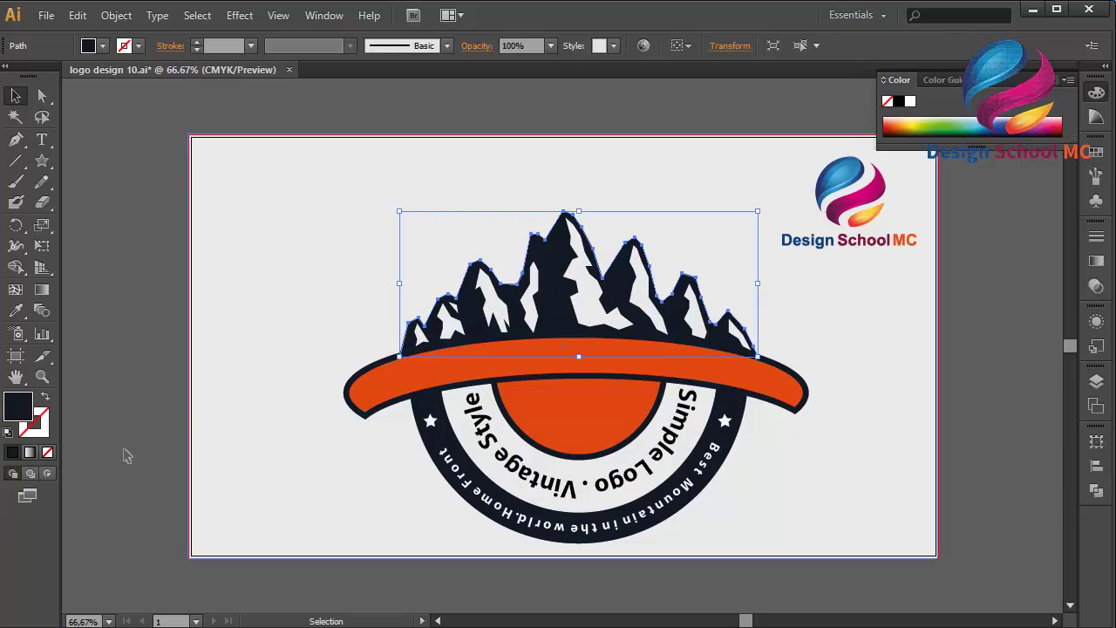
pyautogui.doubleClick(20, 407)
pyautogui.rightClick(388, 454)
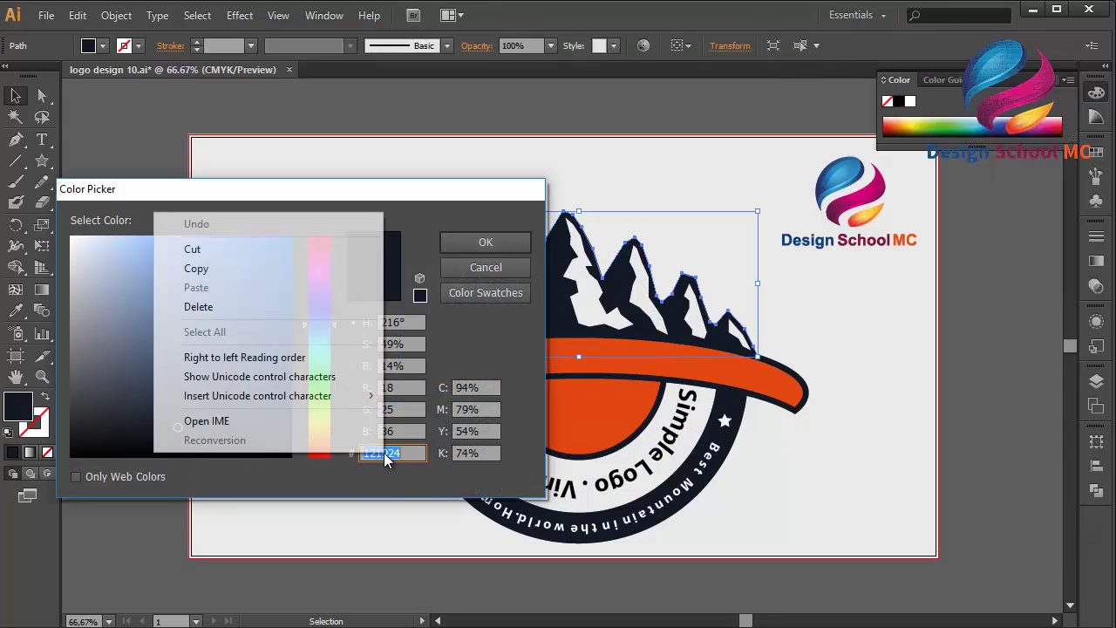
pyautogui.click(278, 270)
pyautogui.click(446, 268)
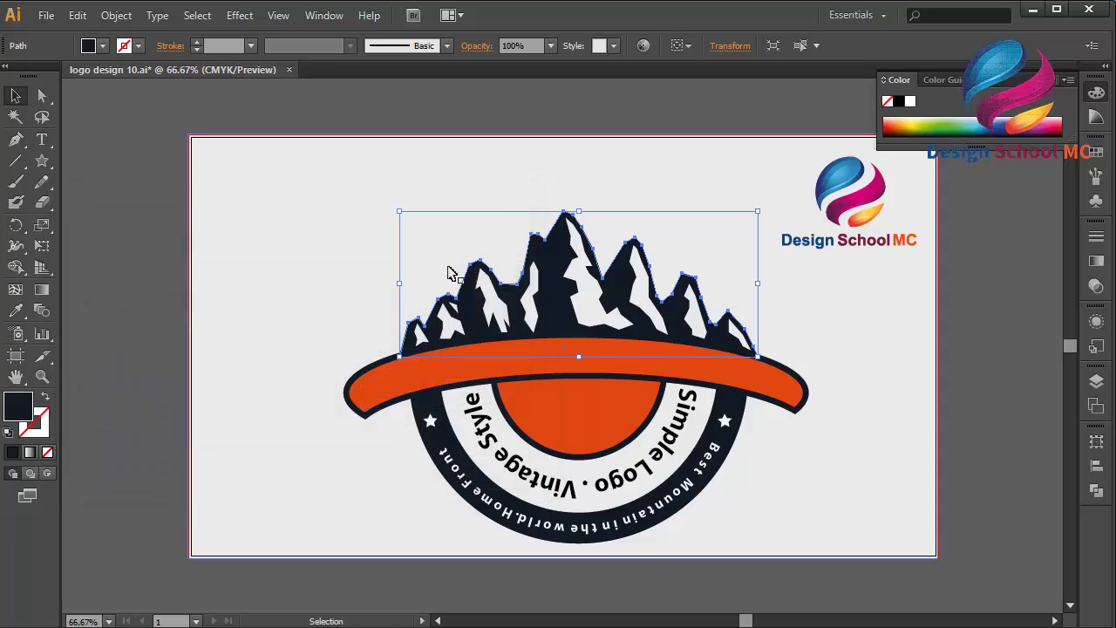
# Recolour the whole "Simple Logo . Vintage Style" text with the copied navy fill 121924
pyautogui.click(602, 487)
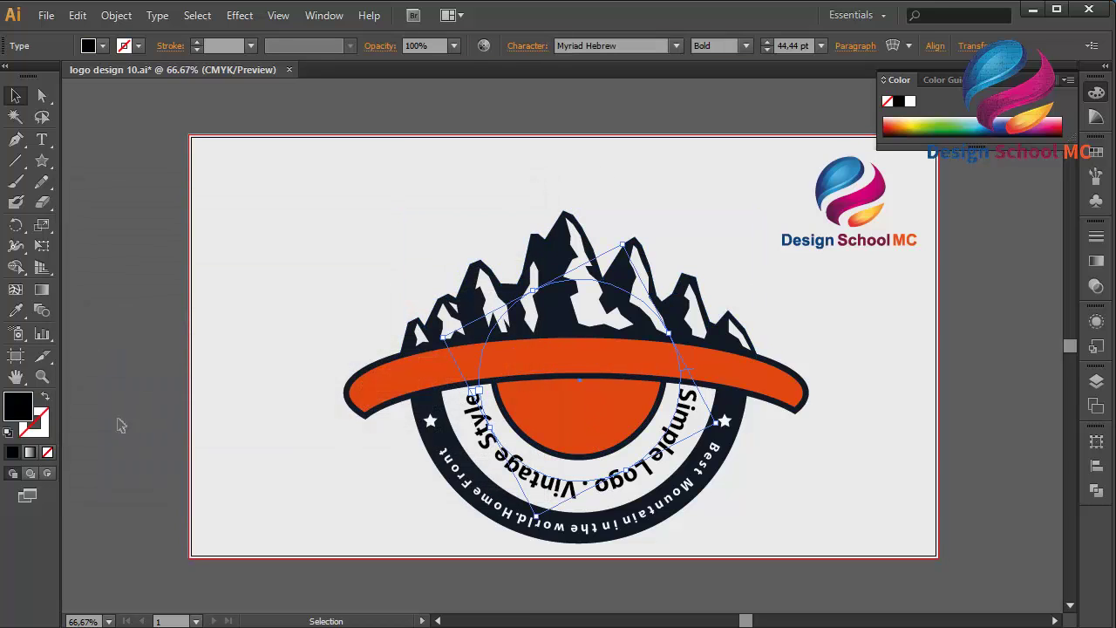
pyautogui.doubleClick(532, 504)
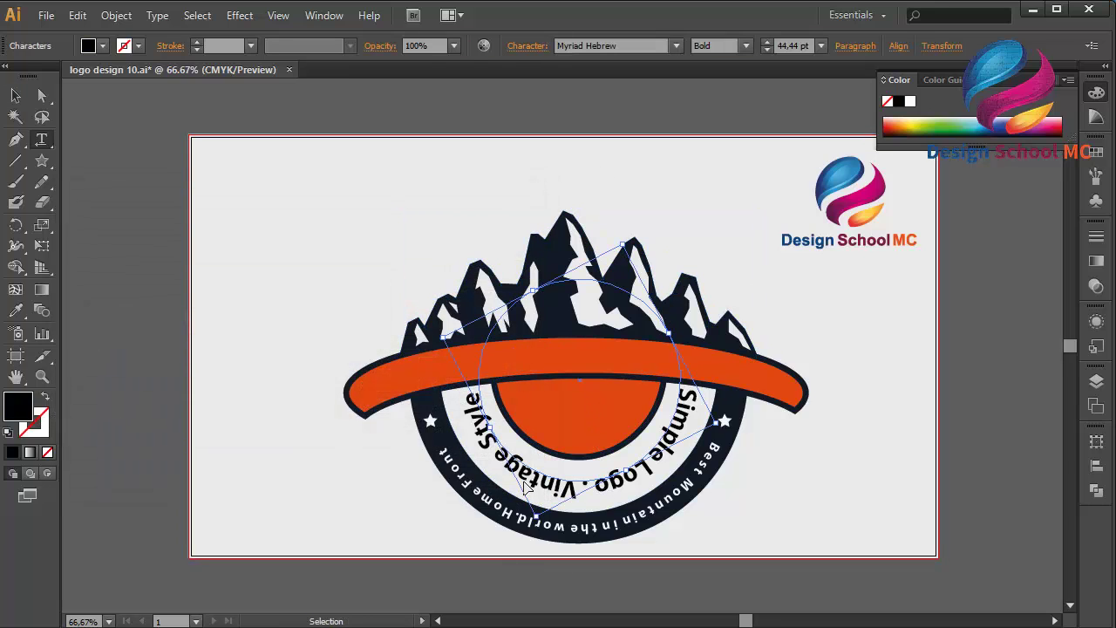
pyautogui.hotkey('ctrl', 'a')
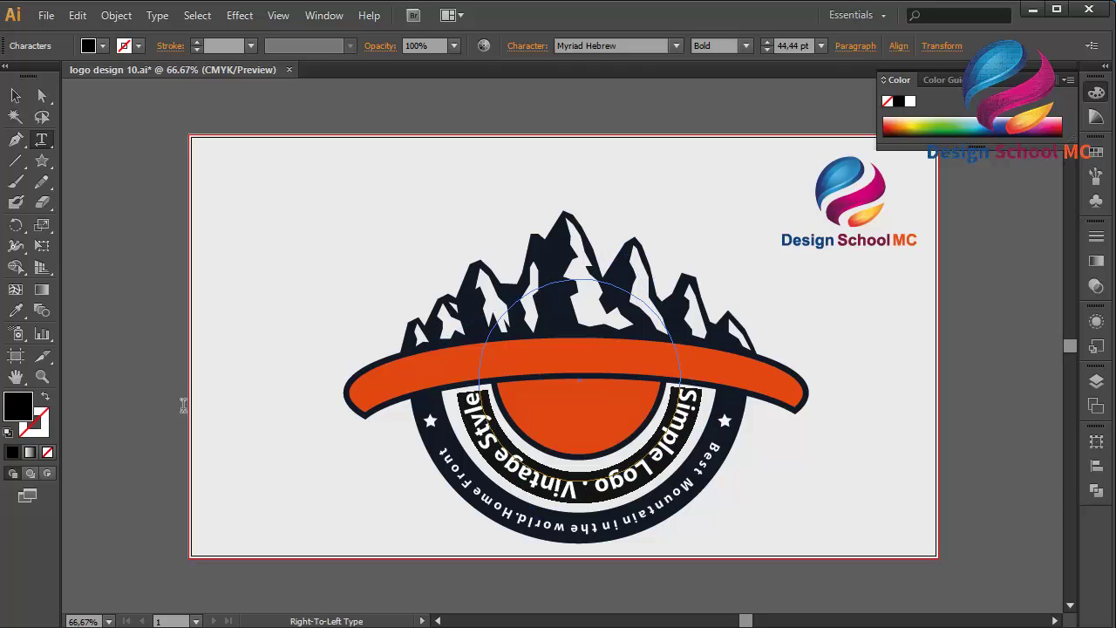
pyautogui.doubleClick(19, 414)
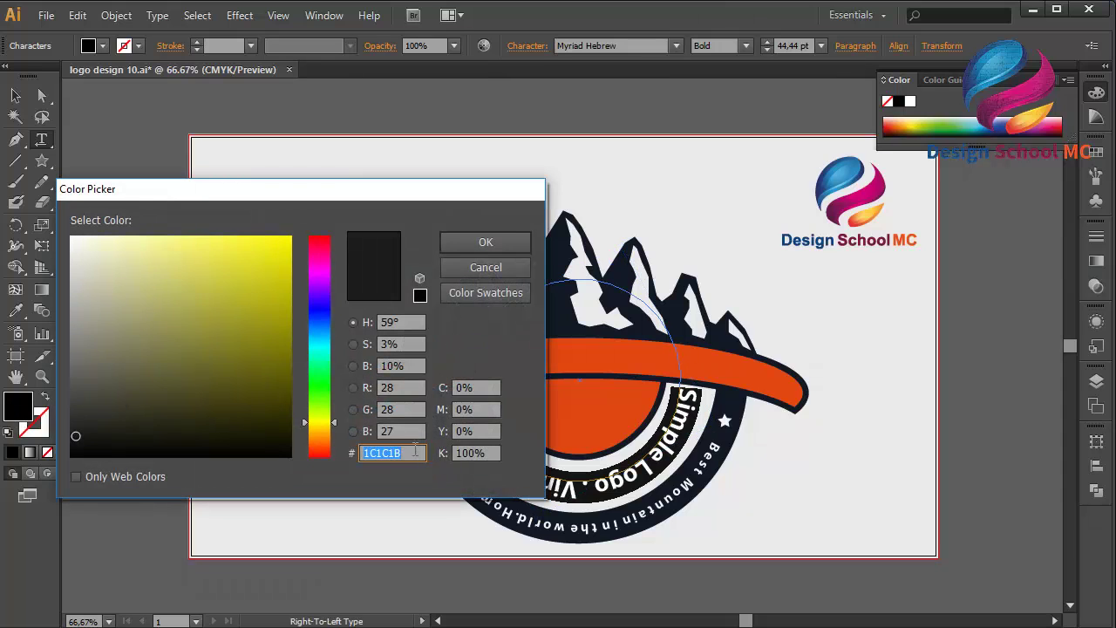
pyautogui.rightClick(412, 451)
pyautogui.click(334, 285)
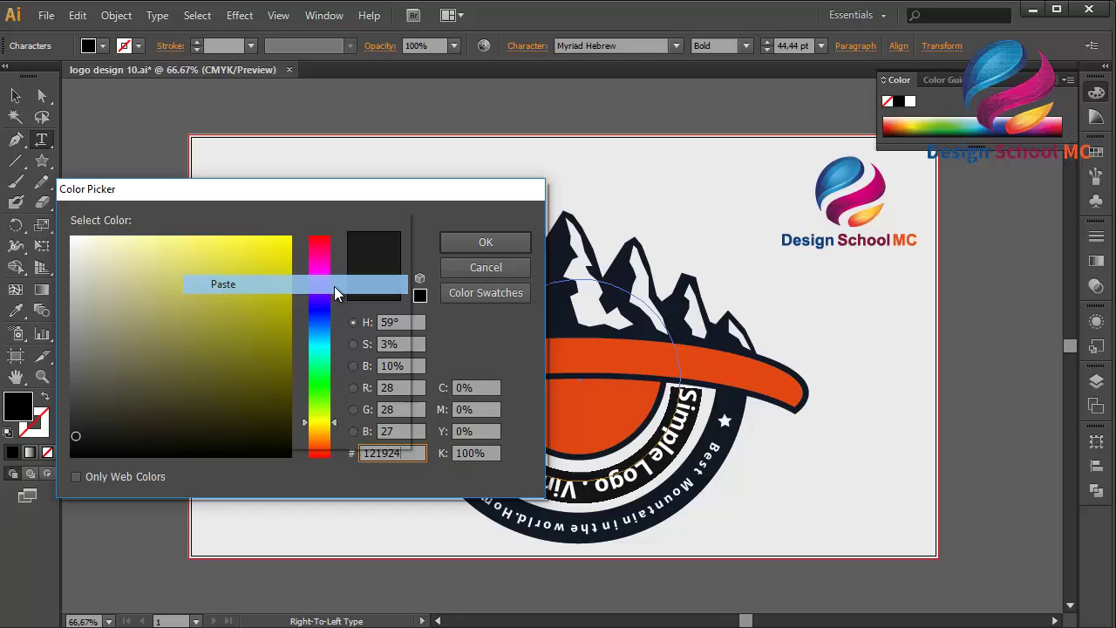
pyautogui.click(453, 248)
pyautogui.click(139, 304)
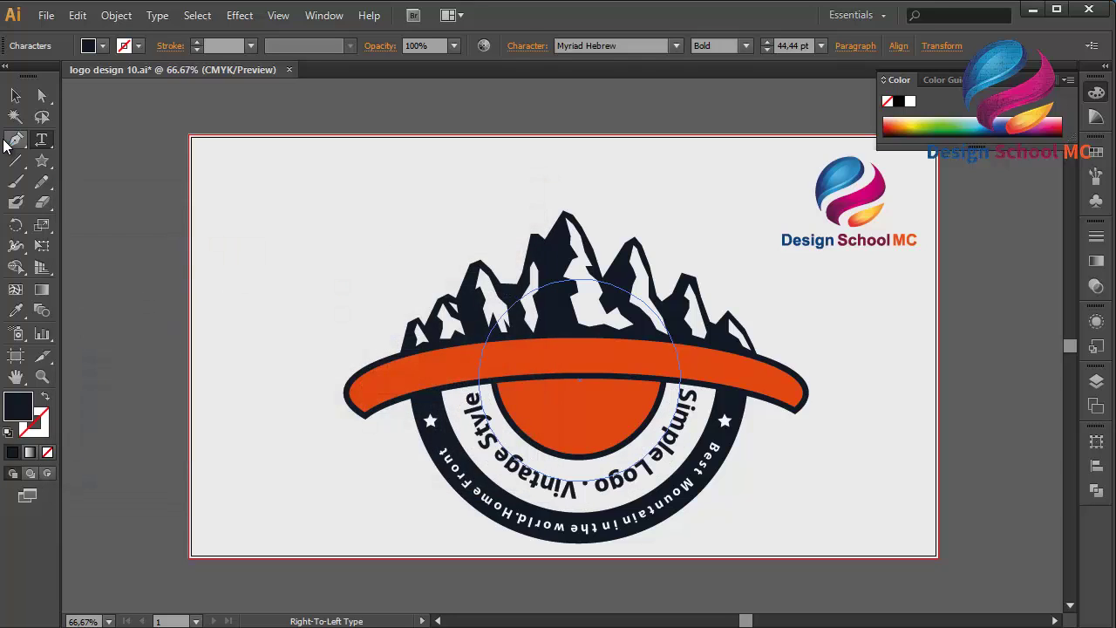
pyautogui.press('Escape')
# Draw a wide ellipse across the red-orange arc and swap its fill and stroke, leaving a black 1 pt outline without fill
pyautogui.moveTo(42, 164); pyautogui.dragTo(126, 203)
pyautogui.moveTo(330, 297)
pyautogui.mouseDown()
pyautogui.moveTo(924, 461)
pyautogui.moveTo(837, 502)
pyautogui.mouseUp()
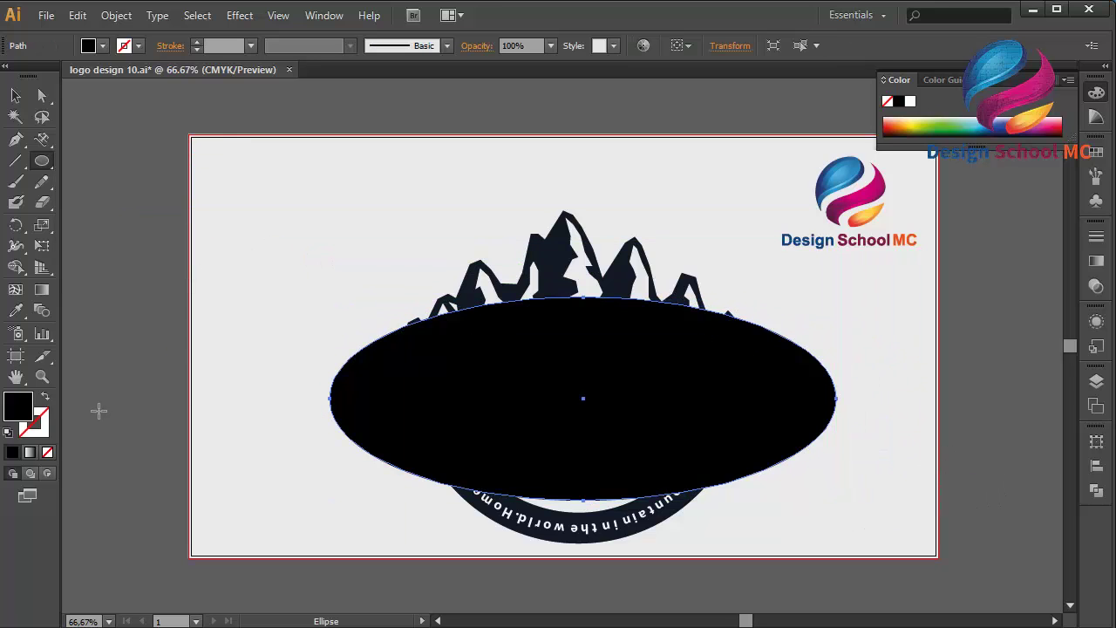
pyautogui.click(47, 397)
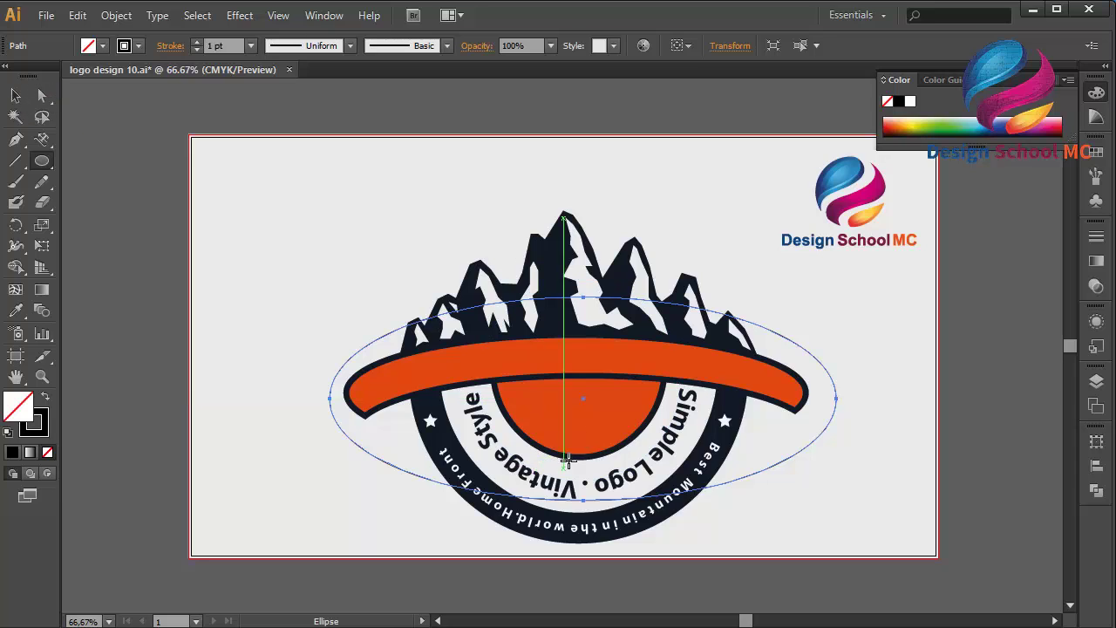
# Move the ellipse down and flatten it from below so its upper edge runs along the red-orange arc
pyautogui.click(15, 95)
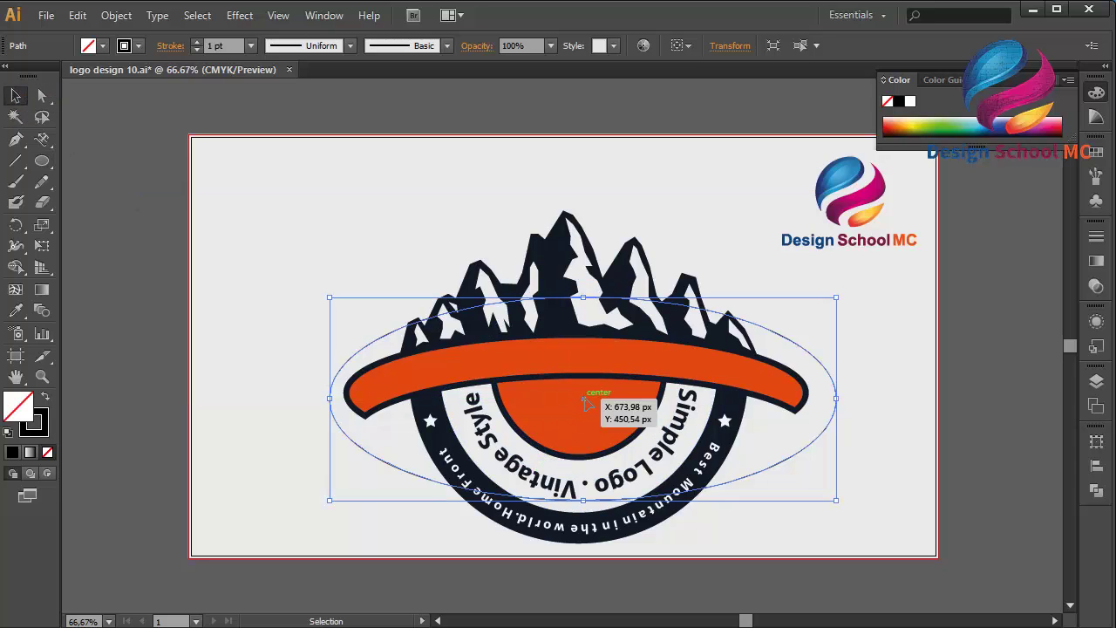
pyautogui.moveTo(584, 400); pyautogui.dragTo(585, 471)
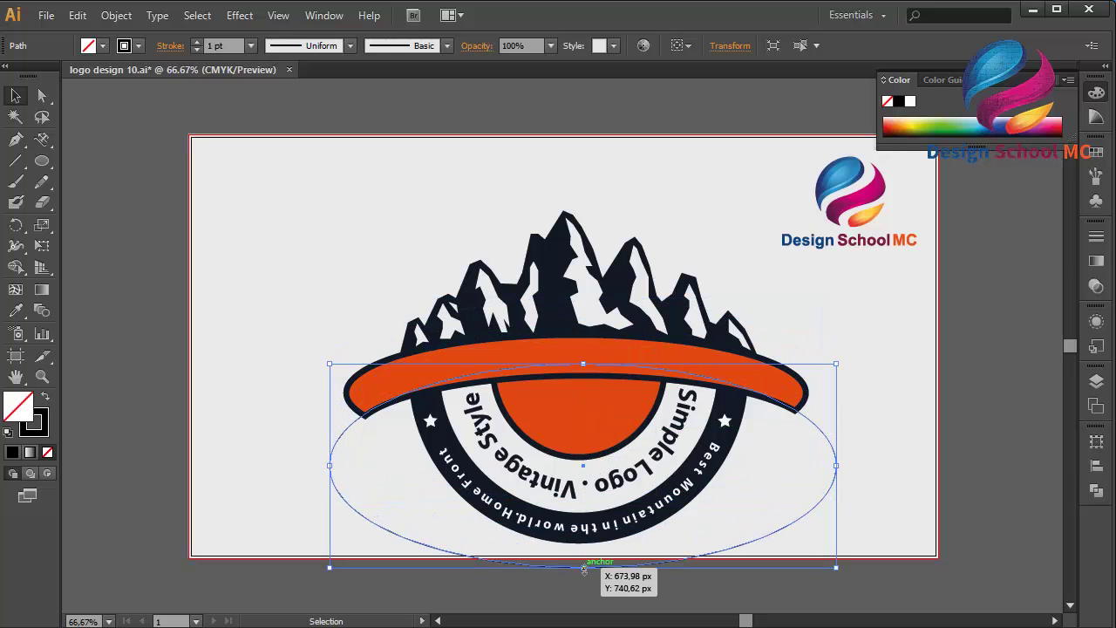
pyautogui.moveTo(584, 569); pyautogui.dragTo(581, 506)
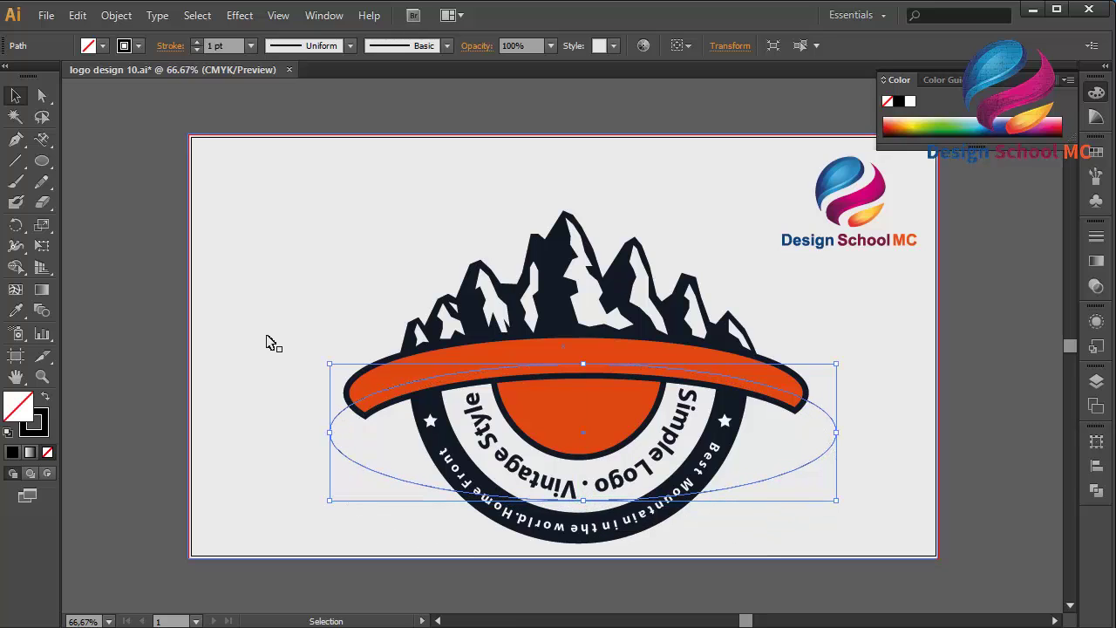
# Add the path text "Adobe Illustrator CC Tutorial For Beginners" along the ellipse's upper edge, starting near one end of the red-orange arc
pyautogui.click(44, 143)
pyautogui.moveTo(44, 143); pyautogui.dragTo(146, 180)
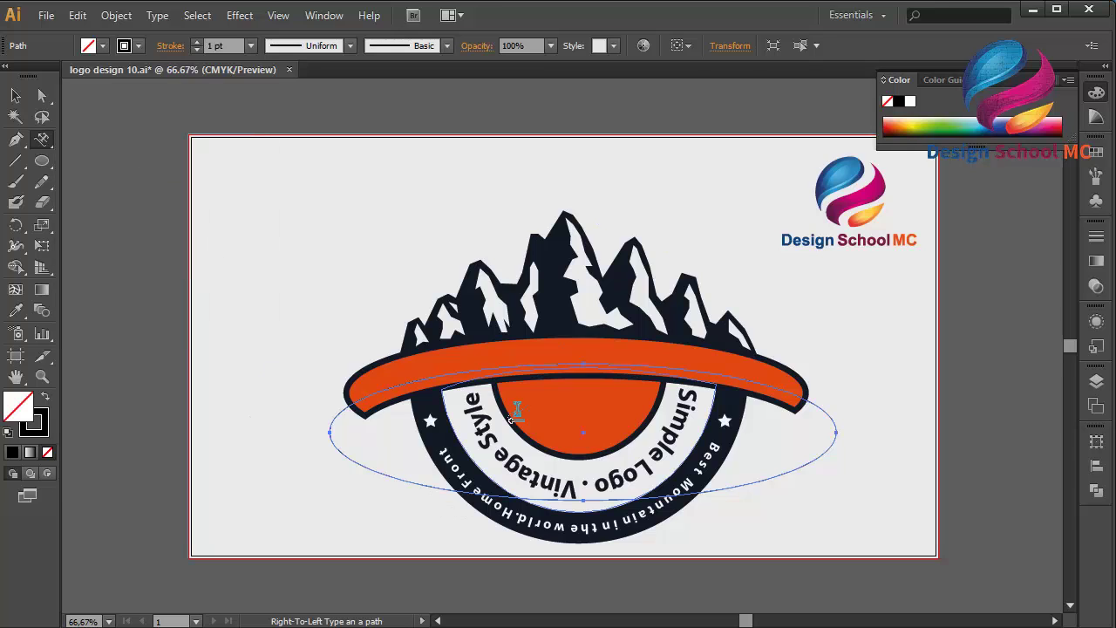
pyautogui.click(779, 391)
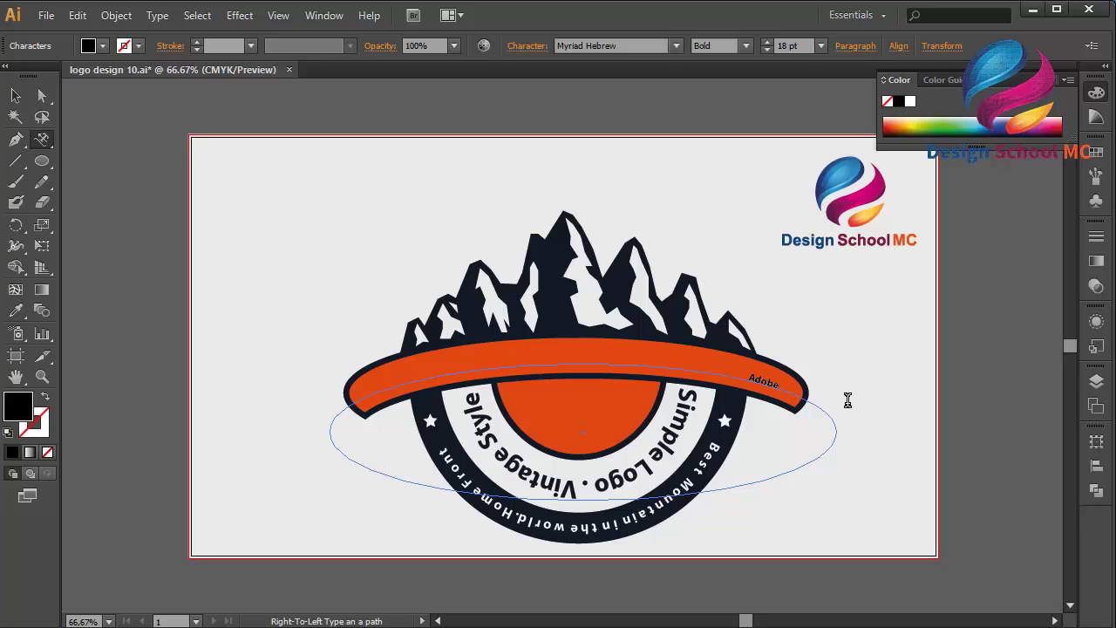
pyautogui.write('Adobe Illustrator CC Tutorial For Begi')
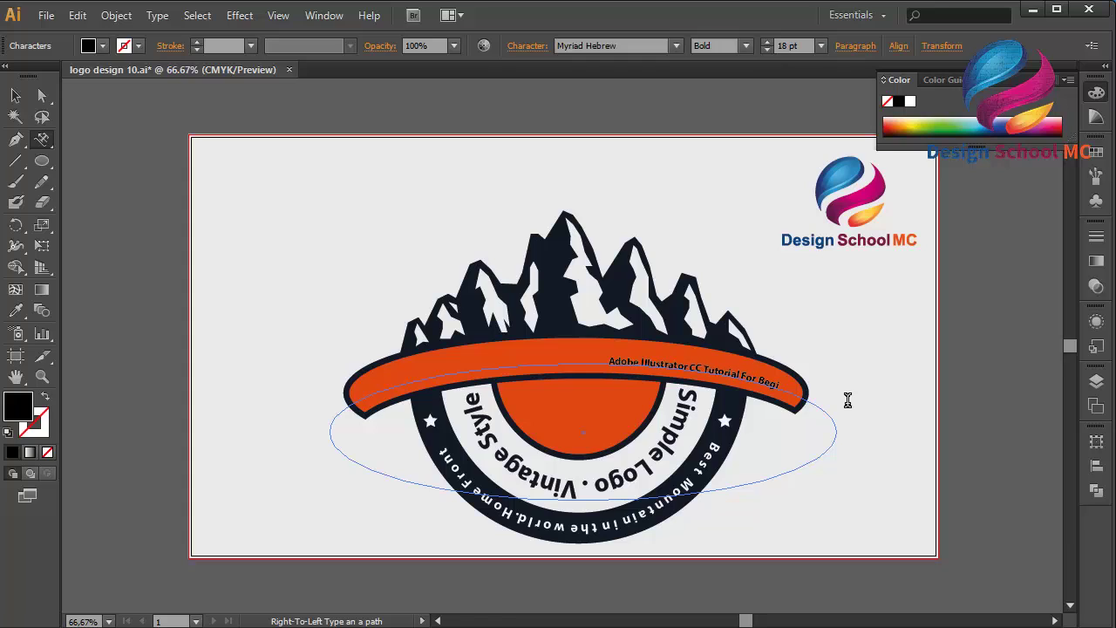
pyautogui.write('nners')
# Enlarge the whole arc text to 38 pt so it fills the red-orange arc, and deselect it
pyautogui.hotkey('ctrl', 'a')
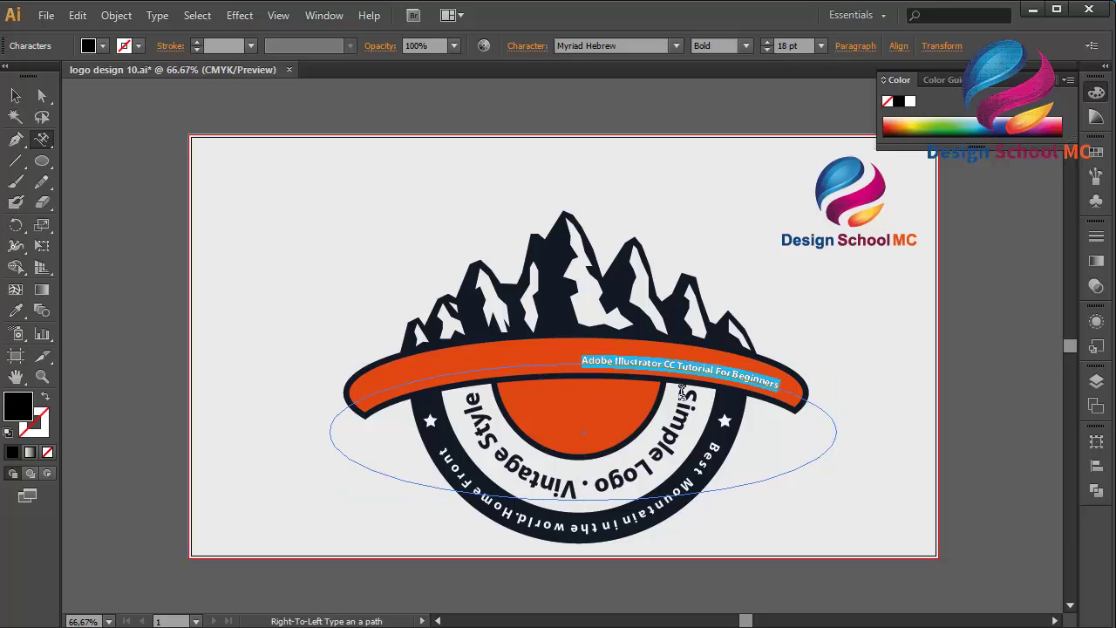
pyautogui.click(820, 46)
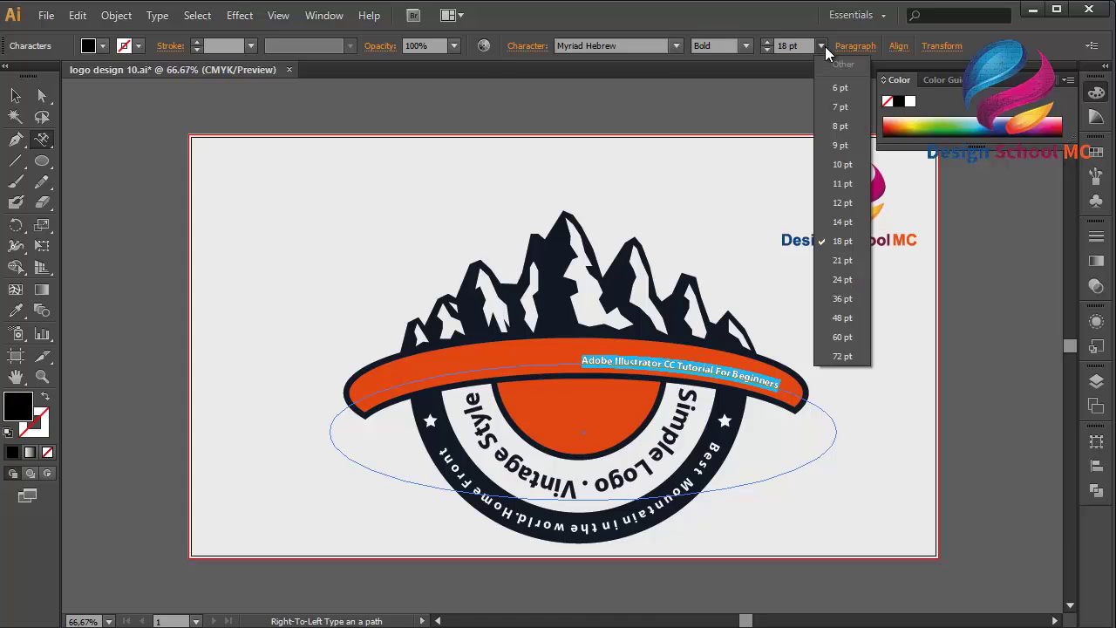
pyautogui.click(842, 298)
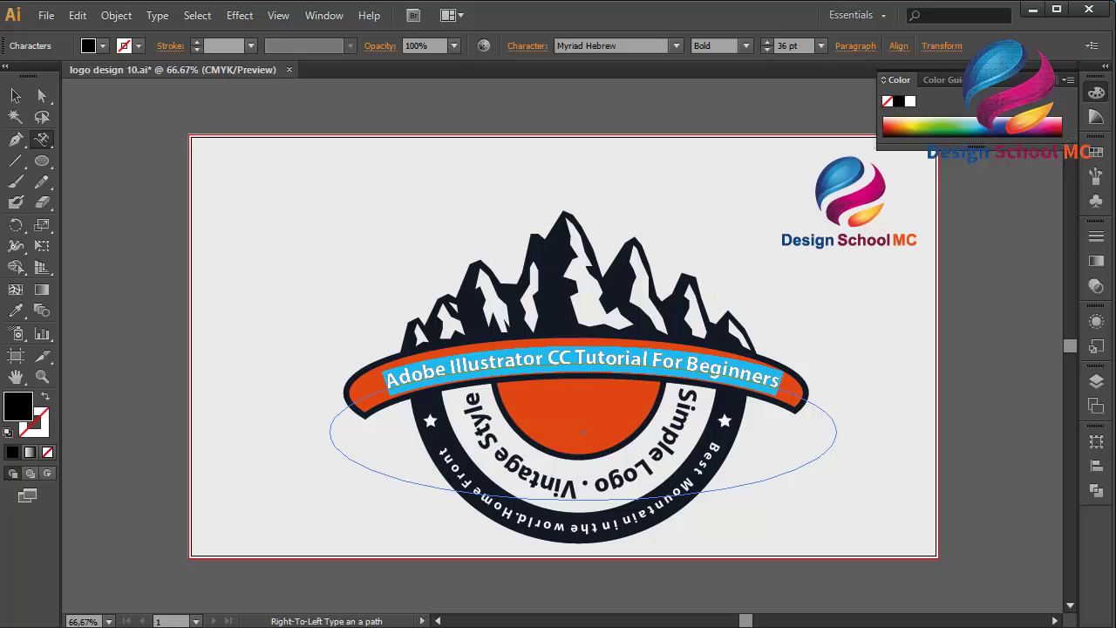
pyautogui.click(775, 49)
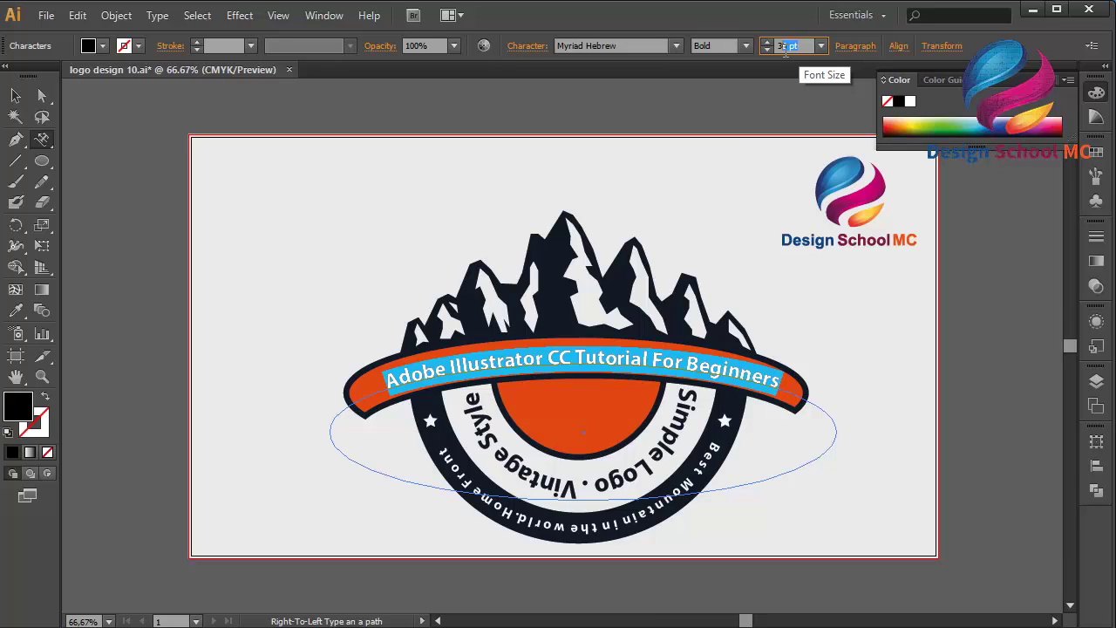
pyautogui.write('39')
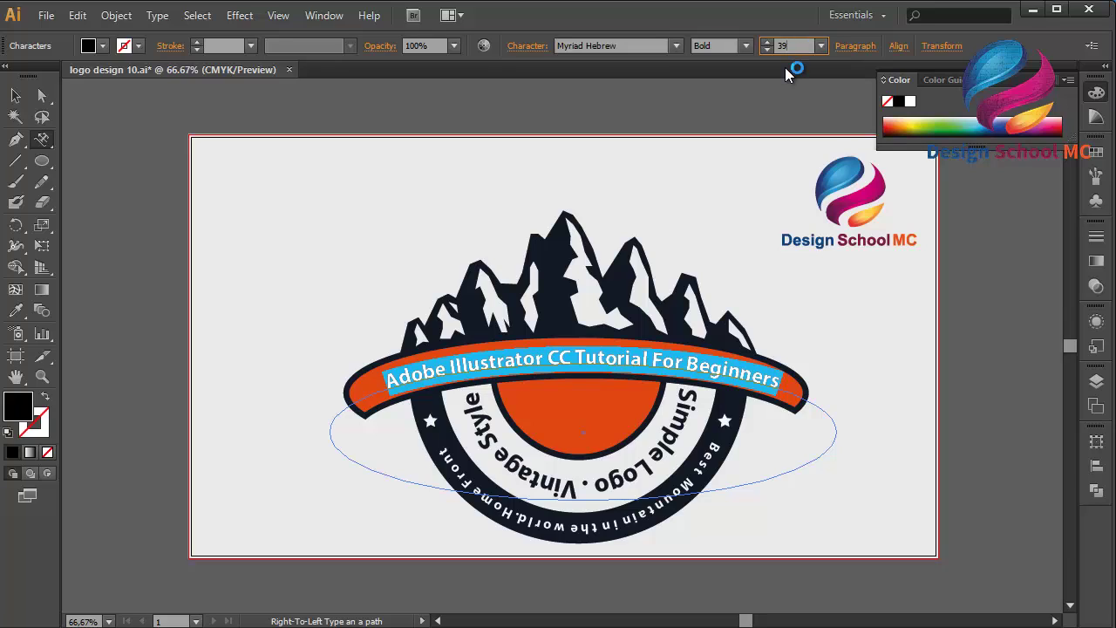
pyautogui.press('Return')
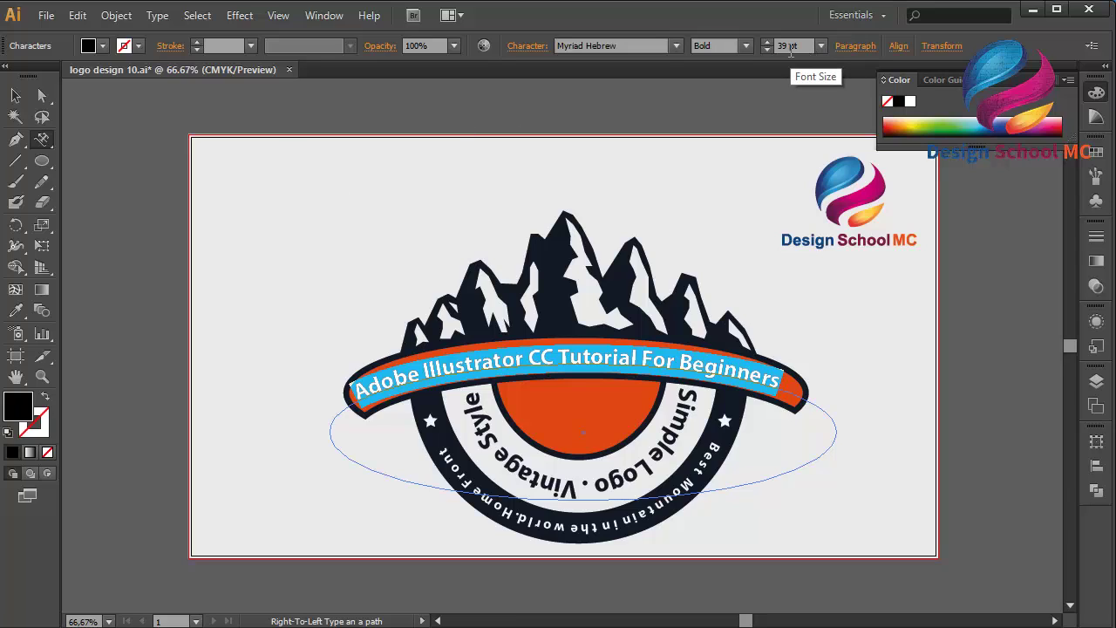
pyautogui.moveTo(786, 48); pyautogui.dragTo(805, 47)
pyautogui.press('Return')
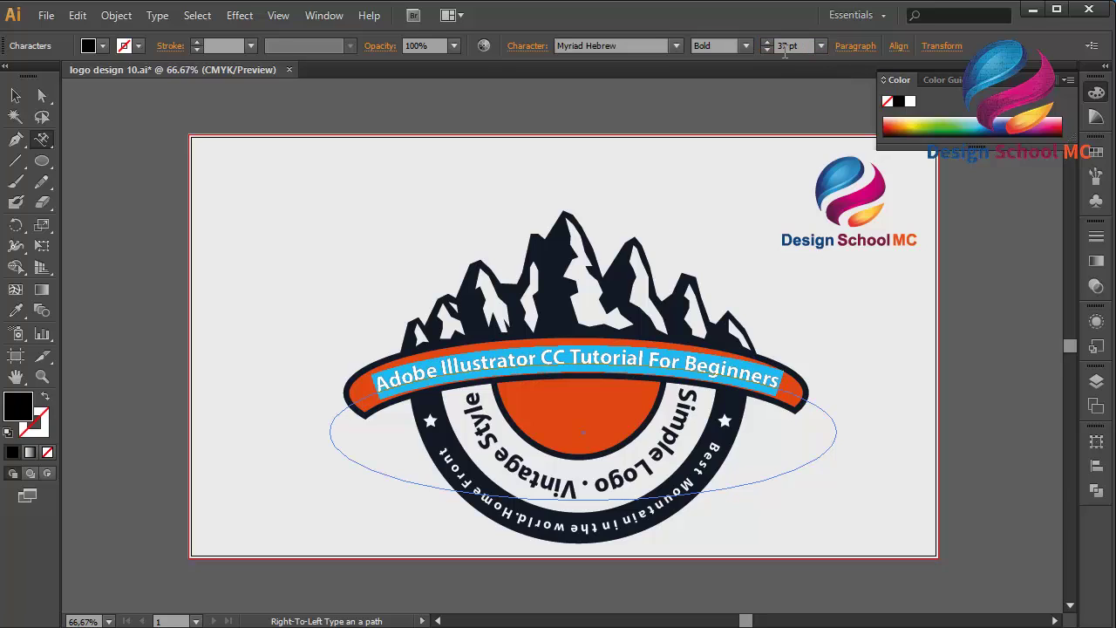
pyautogui.click(784, 47)
pyautogui.press('Return')
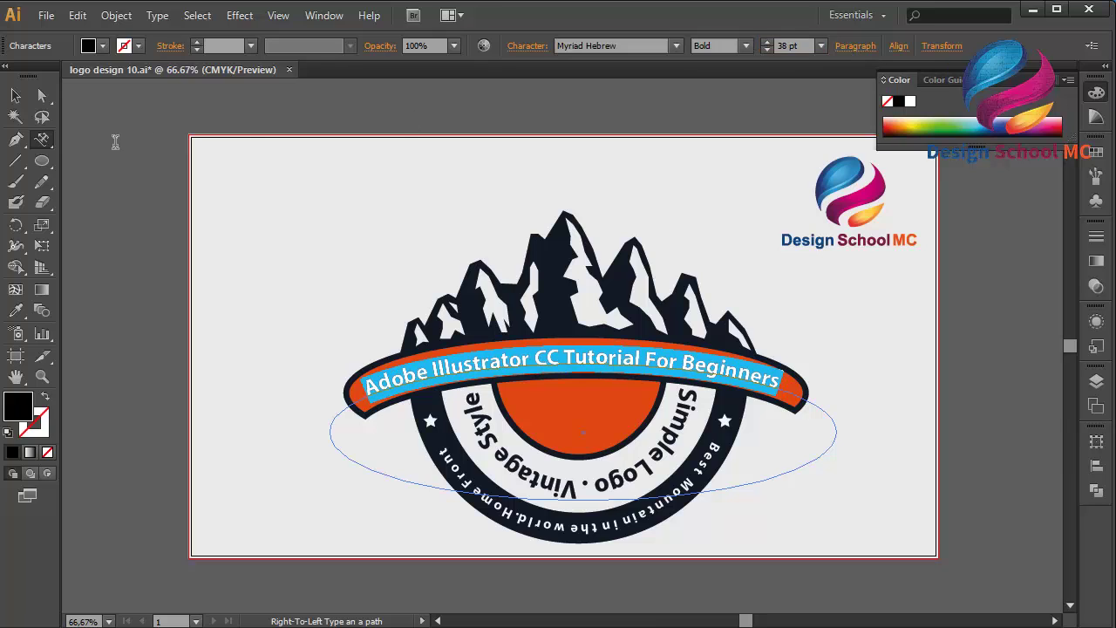
pyautogui.click(16, 96)
pyautogui.click(102, 163)
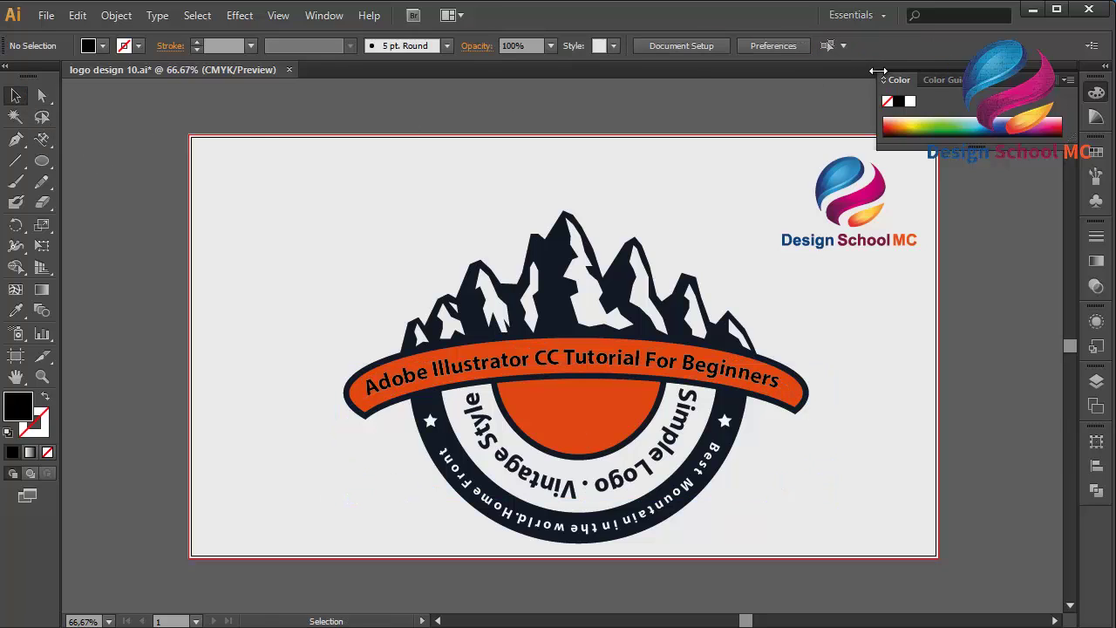
# Recolor the whole "Adobe Illustrator CC Tutorial For Beginners" arc text to light grey EFEFEF and deselect it
pyautogui.click(647, 366)
pyautogui.doubleClick(650, 365)
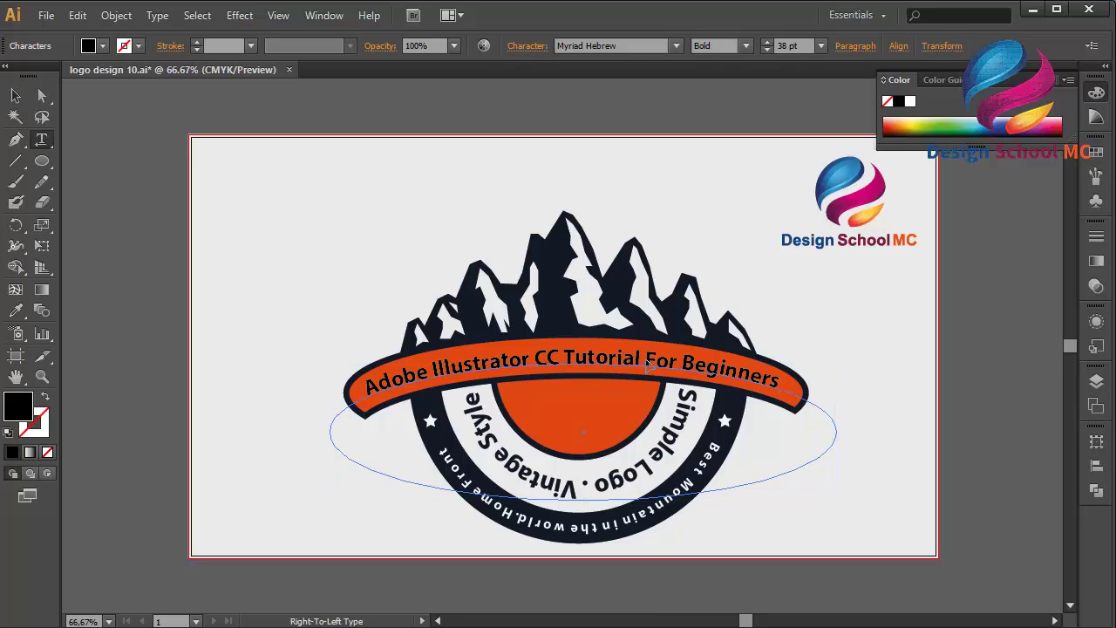
pyautogui.hotkey('ctrl', 'a')
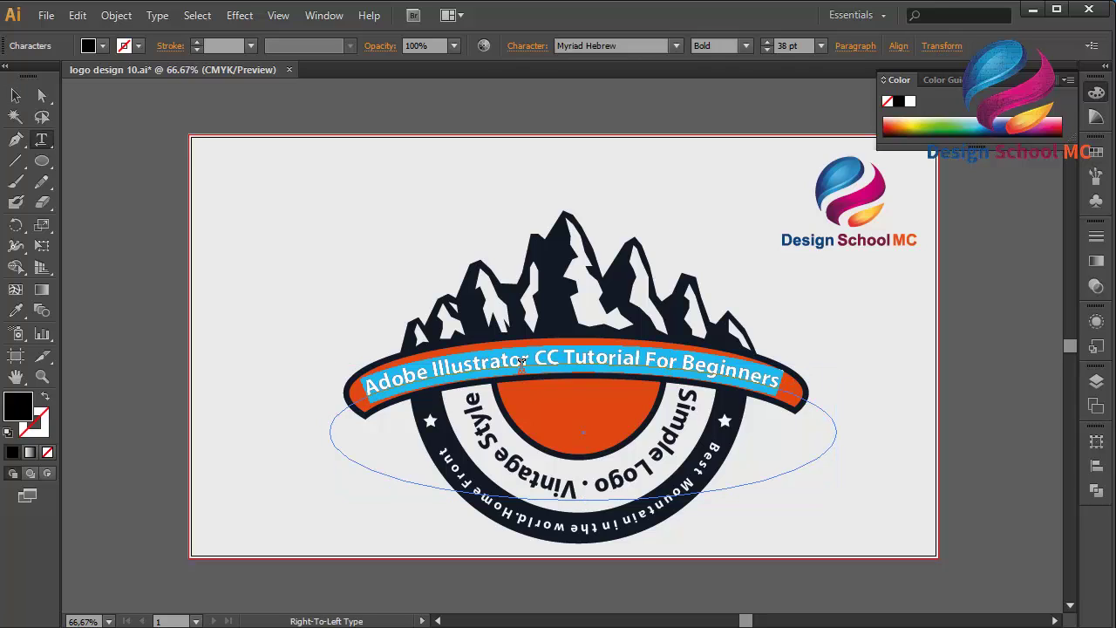
pyautogui.doubleClick(19, 406)
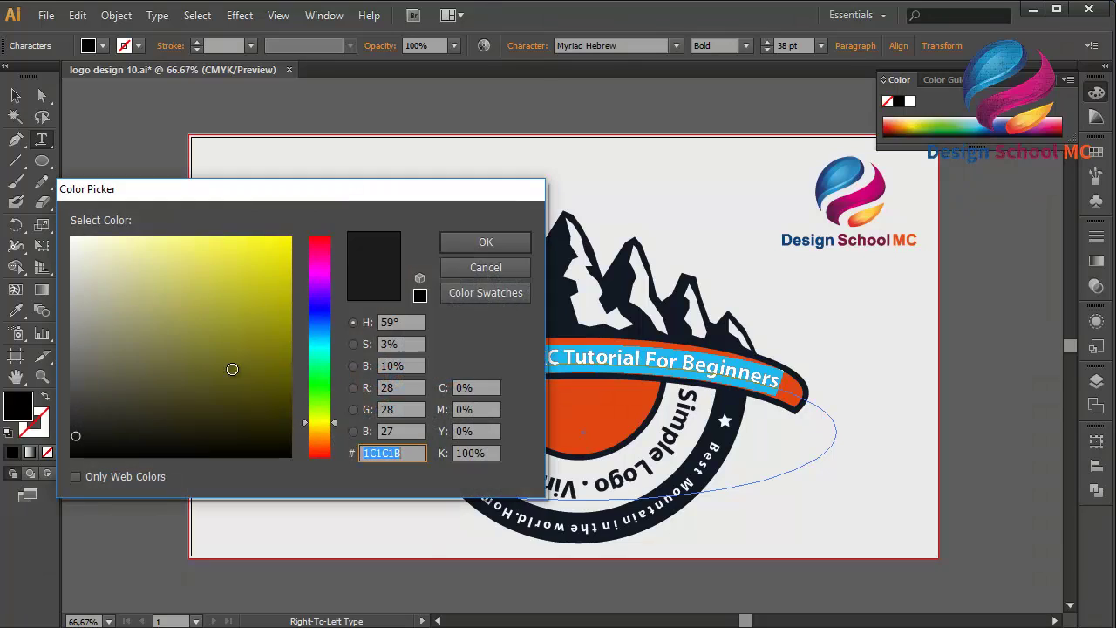
pyautogui.write('EFEFEF')
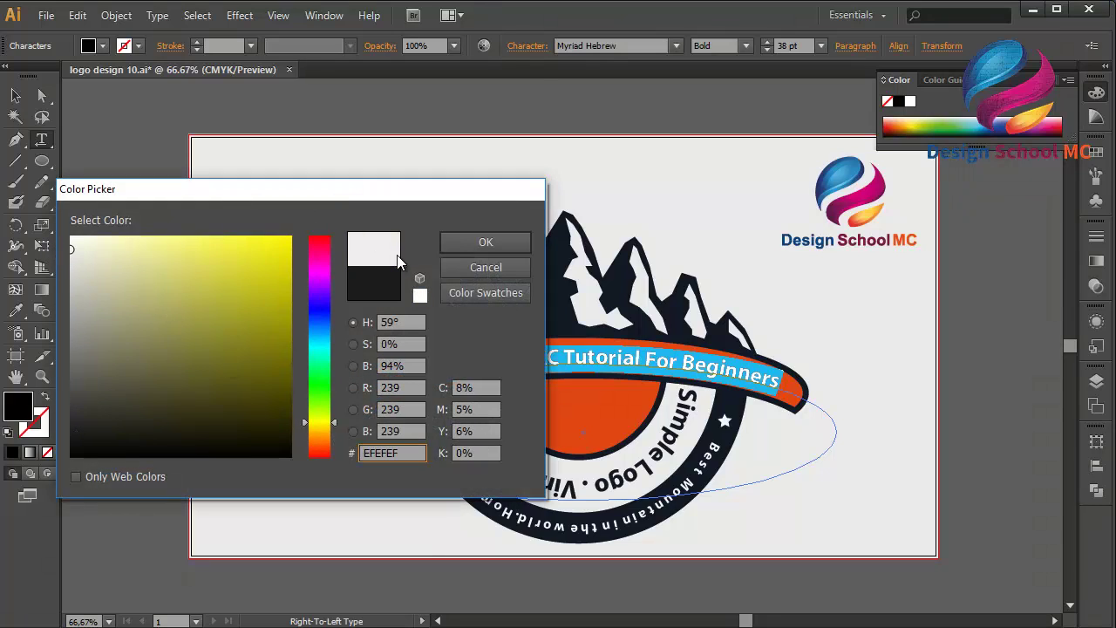
pyautogui.click(471, 244)
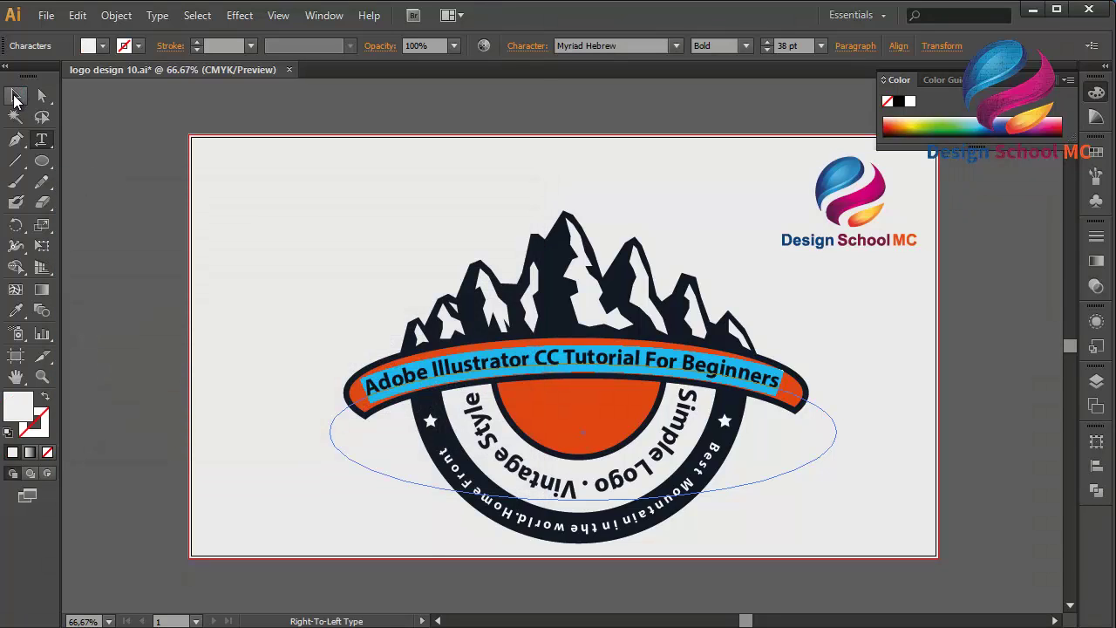
pyautogui.click(13, 99)
pyautogui.click(95, 137)
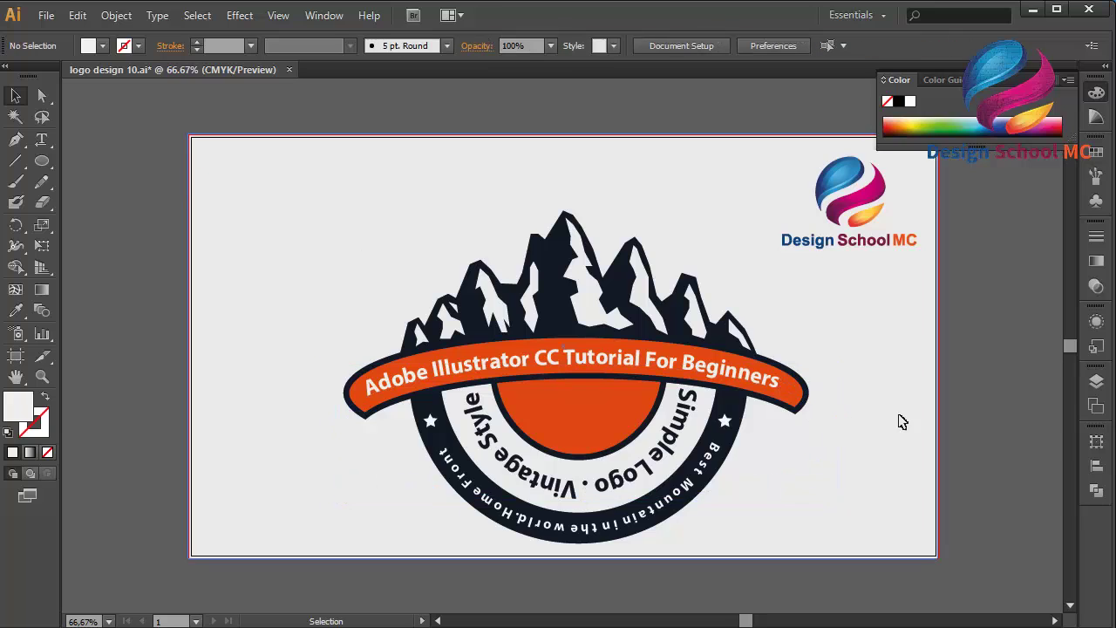
# Select all parts of the mountain logo without the background rectangle and group them
pyautogui.moveTo(808, 579); pyautogui.dragTo(258, 282)
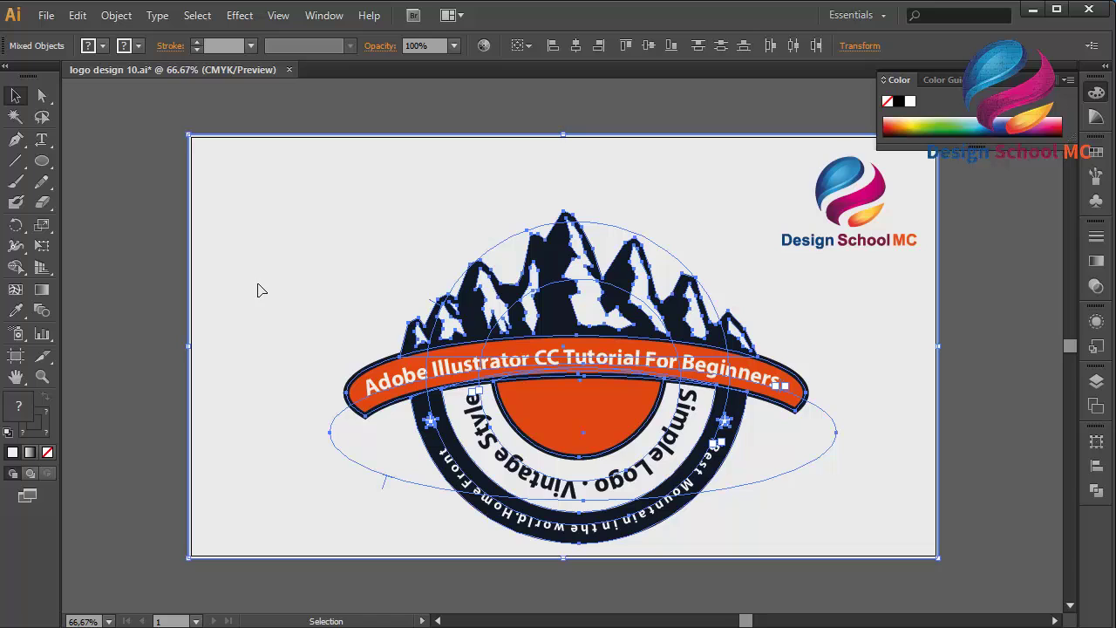
pyautogui.keyDown('shift'); pyautogui.click(259, 290); pyautogui.keyUp('shift')
pyautogui.rightClick(380, 292)
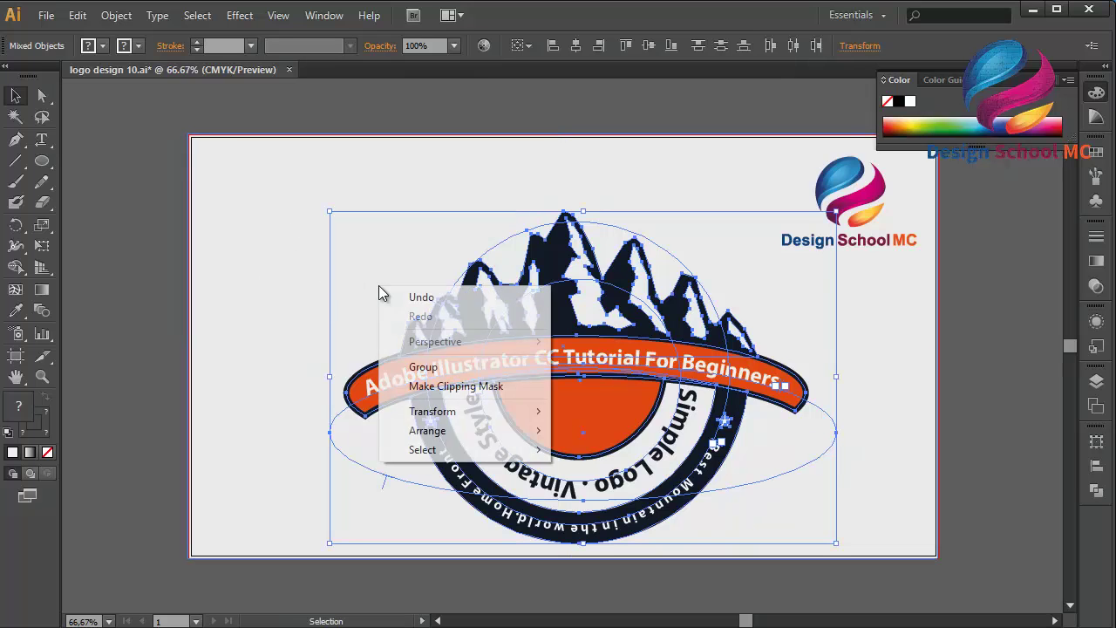
pyautogui.click(423, 366)
# Move the grouped logo to the middle of the artboard, at about X 637 px and Y 364 px, and deselect it
pyautogui.moveTo(571, 359); pyautogui.dragTo(551, 327)
pyautogui.hotkey('ctrl', '-')
pyautogui.hotkey('ctrl', '-')
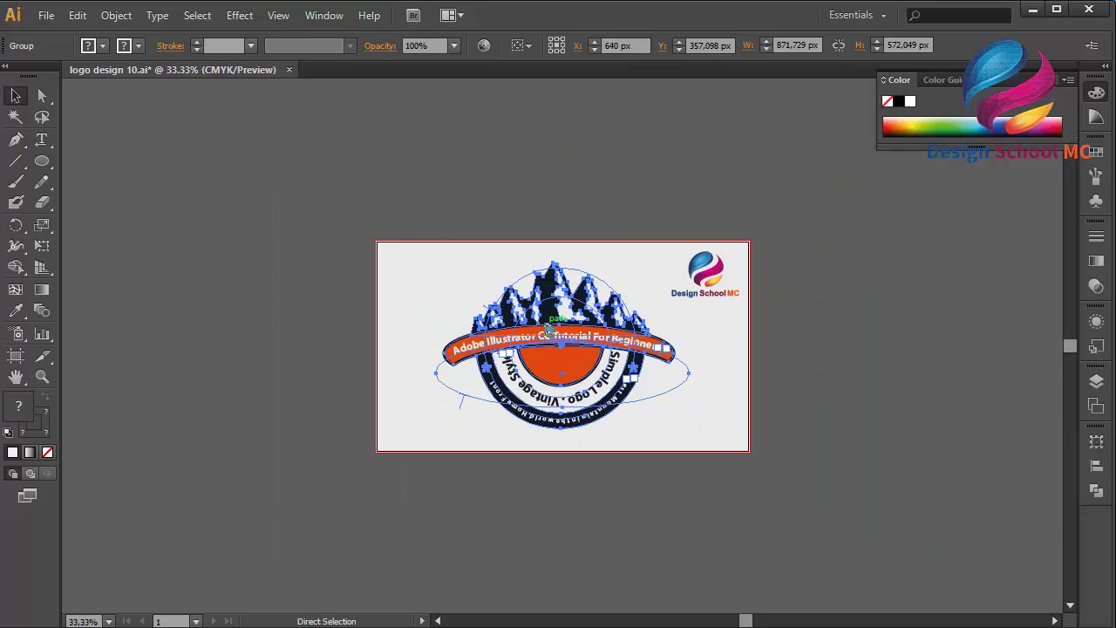
pyautogui.press('Left')
pyautogui.press('Left')
pyautogui.press('Left')
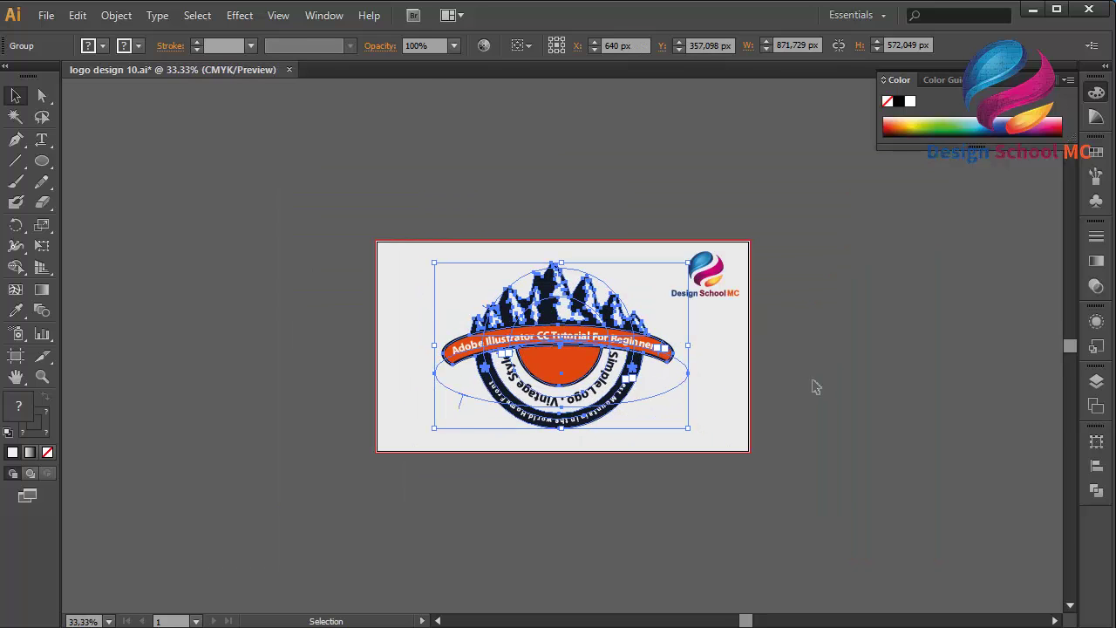
pyautogui.press('Down')
pyautogui.press('Down')
pyautogui.press('Down')
pyautogui.press('Down')
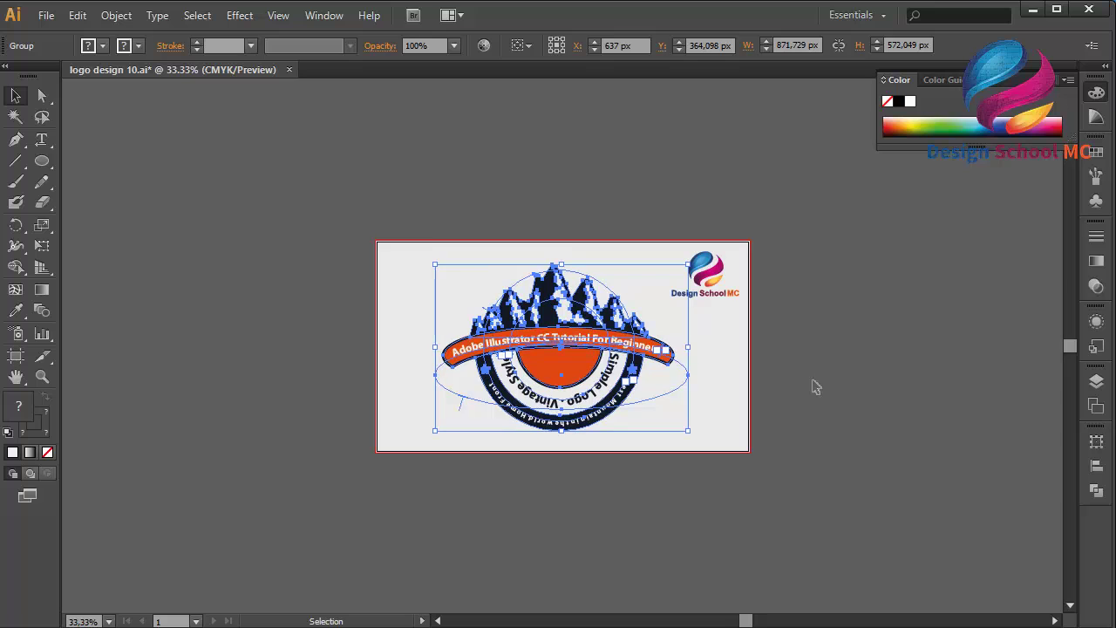
pyautogui.click(816, 387)
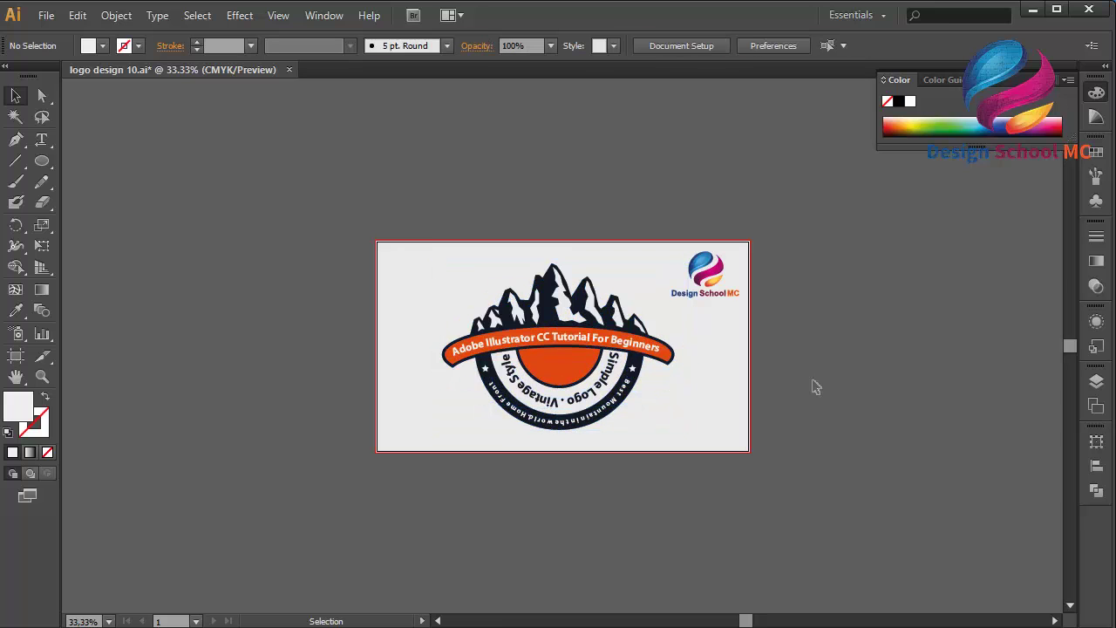
pyautogui.hotkey('ctrl', '+')
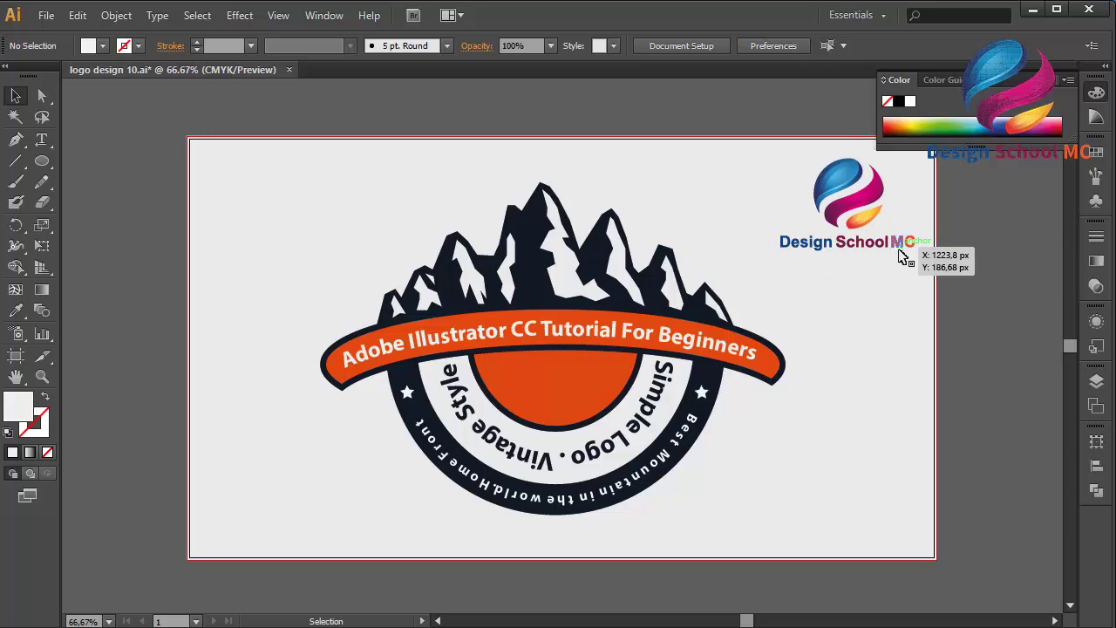
pyautogui.click(1057, 87)
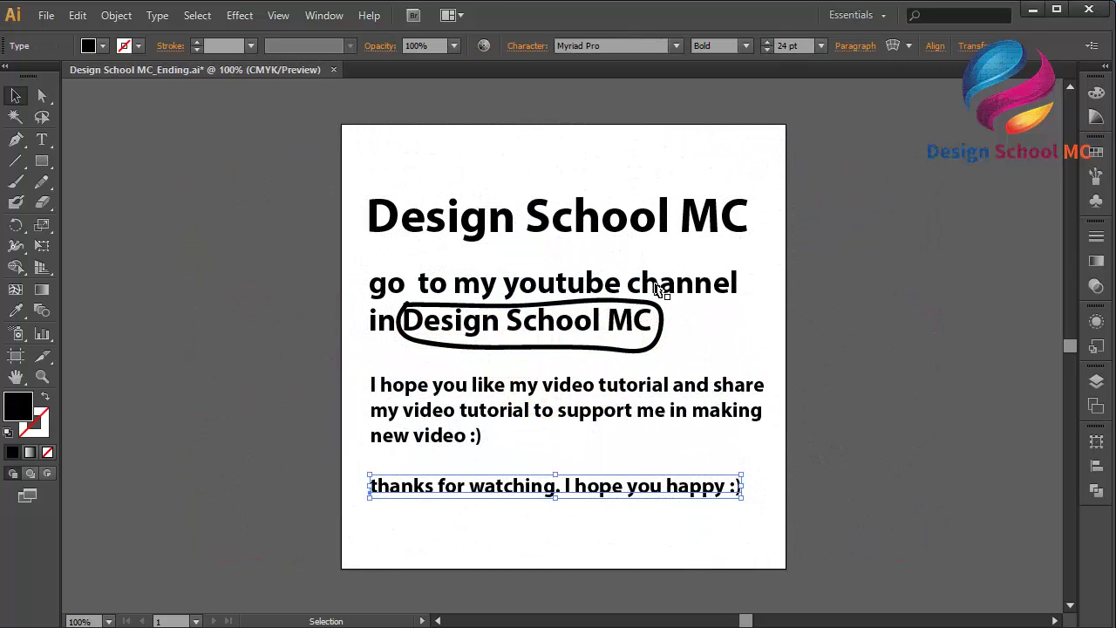
# Recolor the large "Design School MC" heading in the ending document to dark red 990000
pyautogui.click(593, 220)
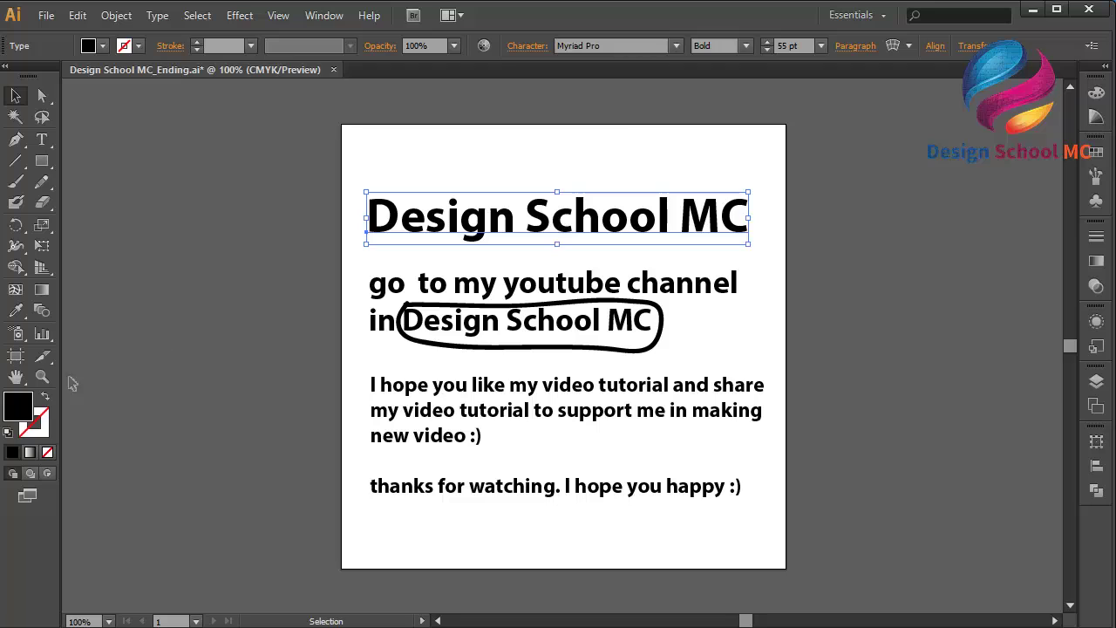
pyautogui.click(1096, 154)
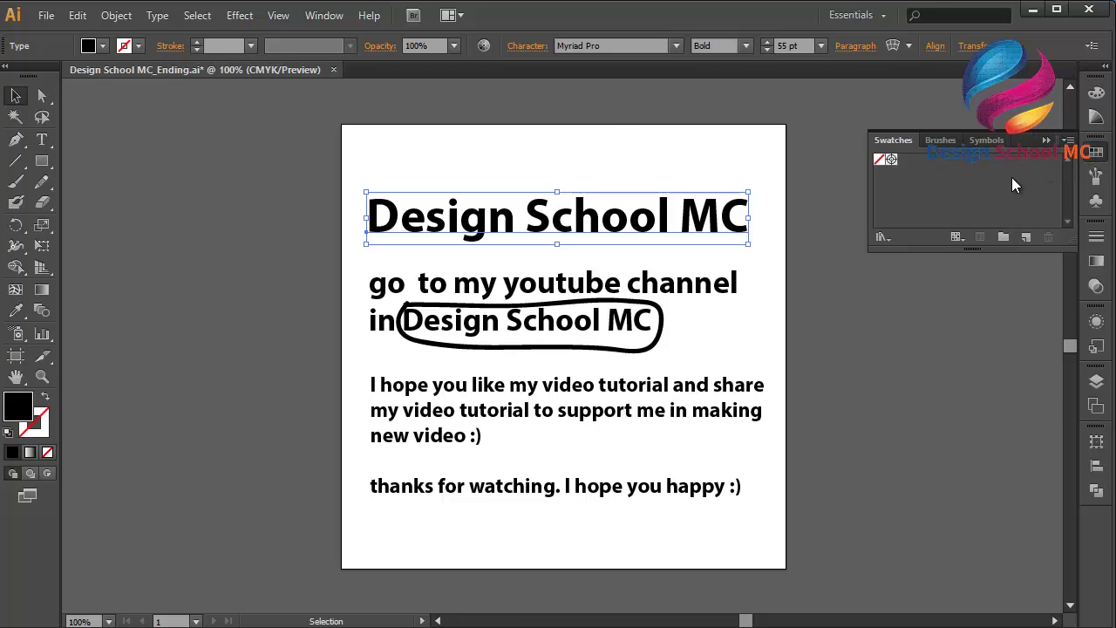
pyautogui.click(1046, 141)
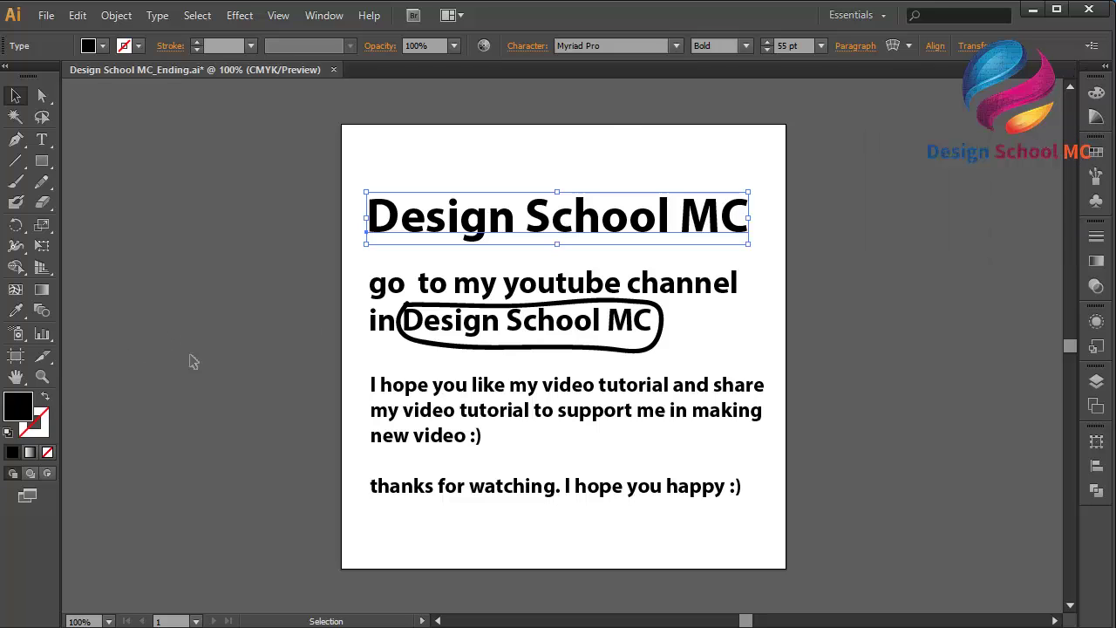
pyautogui.doubleClick(20, 406)
pyautogui.moveTo(523, 323); pyautogui.dragTo(578, 198)
pyautogui.click(711, 221)
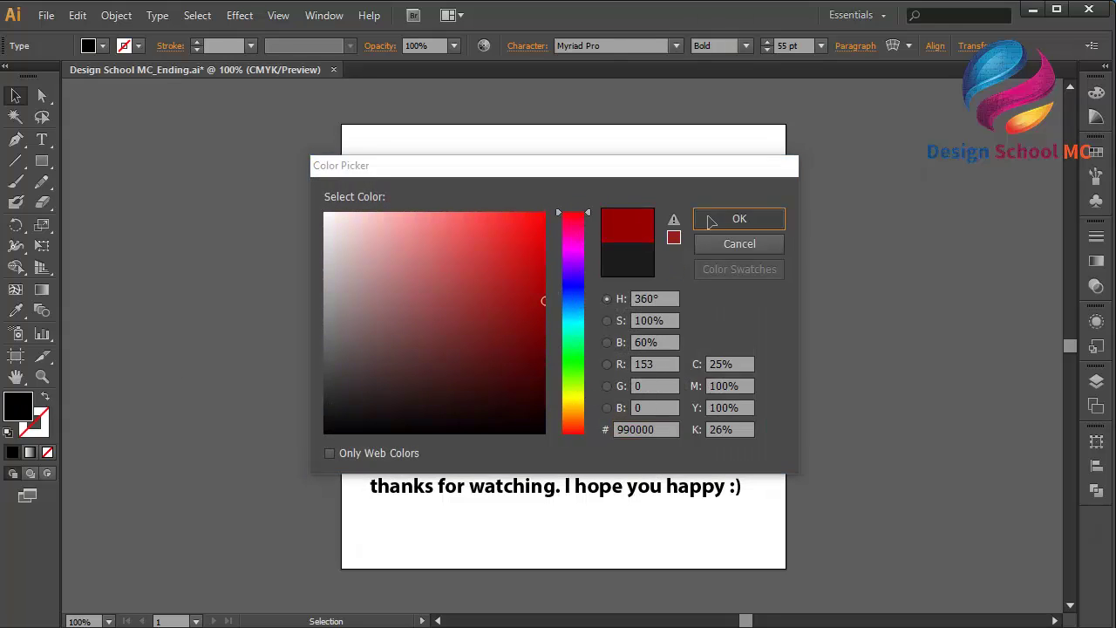
# Recolor only the circled words "Design School MC" below the youtube channel line to dark red
pyautogui.click(625, 294)
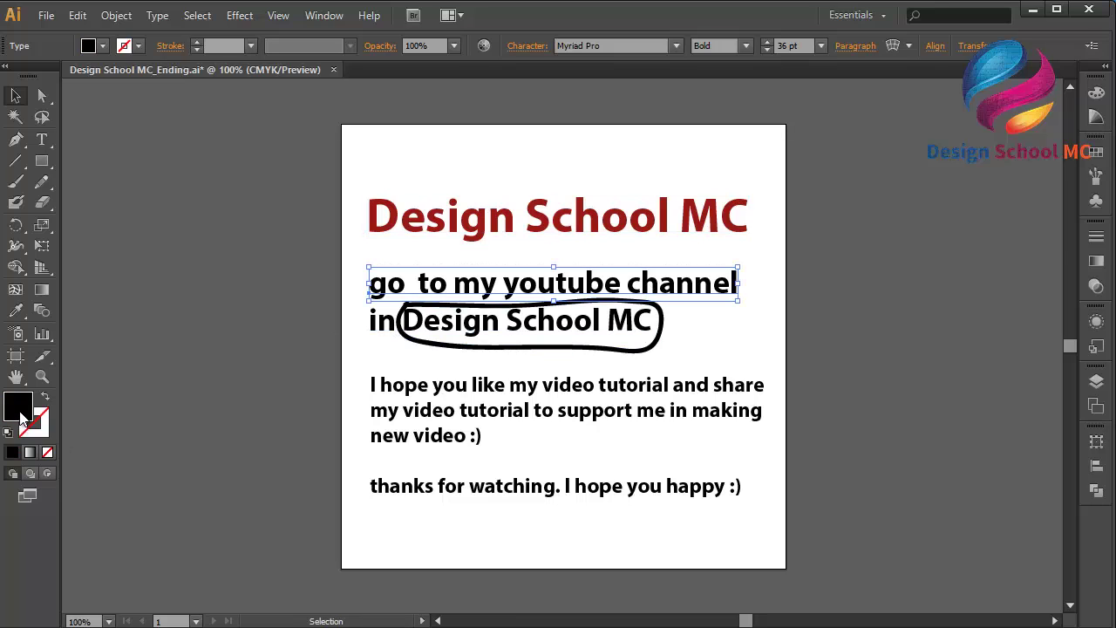
pyautogui.doubleClick(414, 322)
pyautogui.click(406, 316)
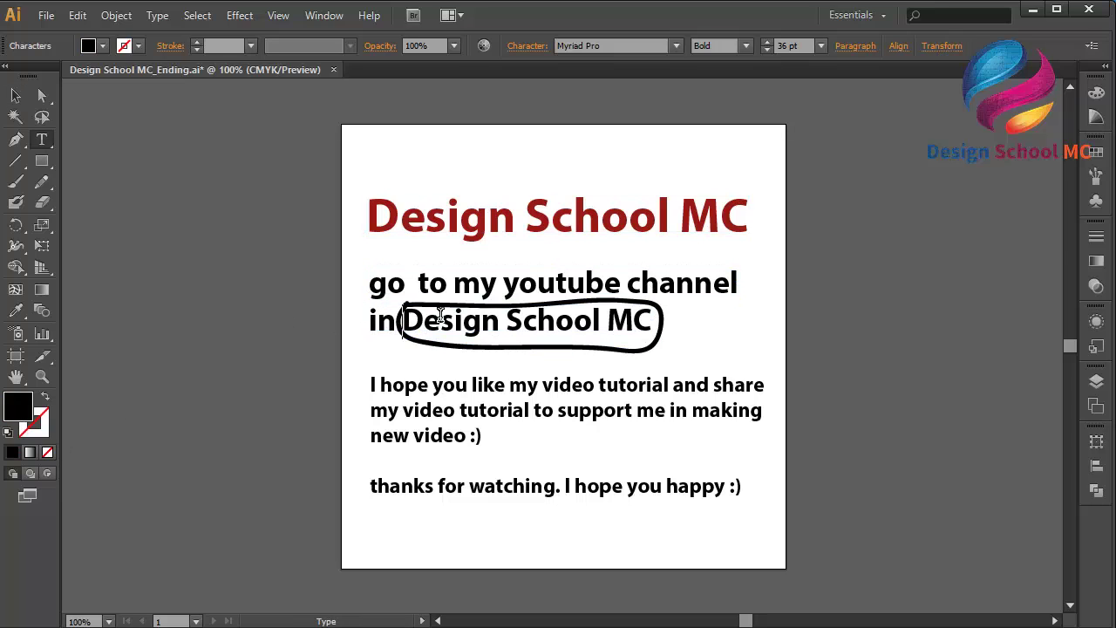
pyautogui.moveTo(403, 321); pyautogui.dragTo(654, 321)
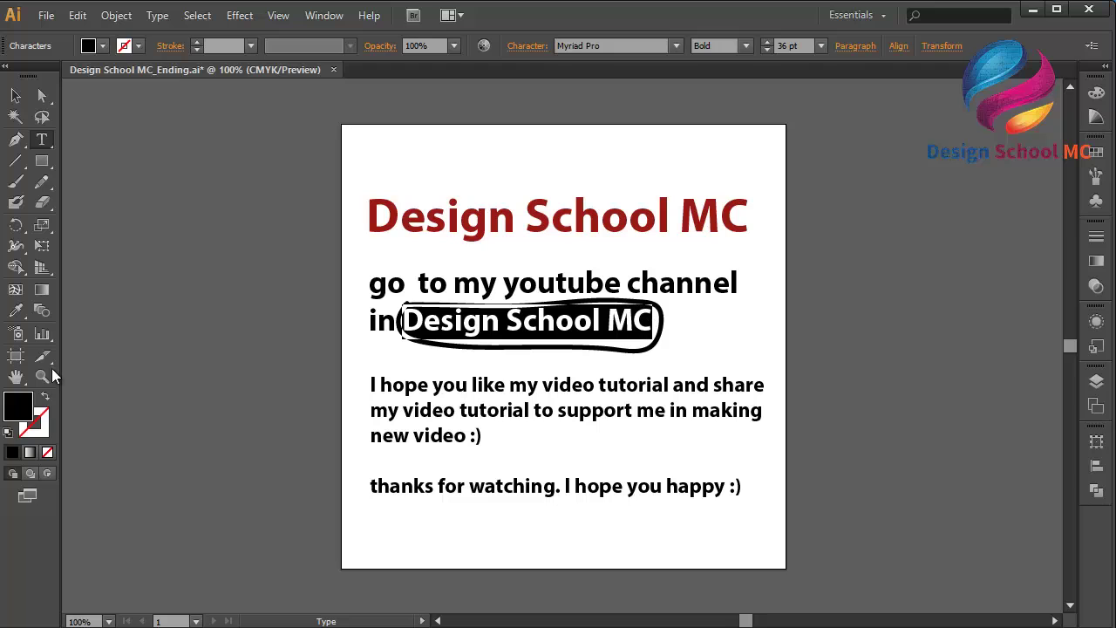
pyautogui.doubleClick(21, 415)
pyautogui.moveTo(493, 306)
pyautogui.mouseDown()
pyautogui.moveTo(569, 298)
pyautogui.moveTo(578, 169)
pyautogui.mouseUp()
pyautogui.click(715, 218)
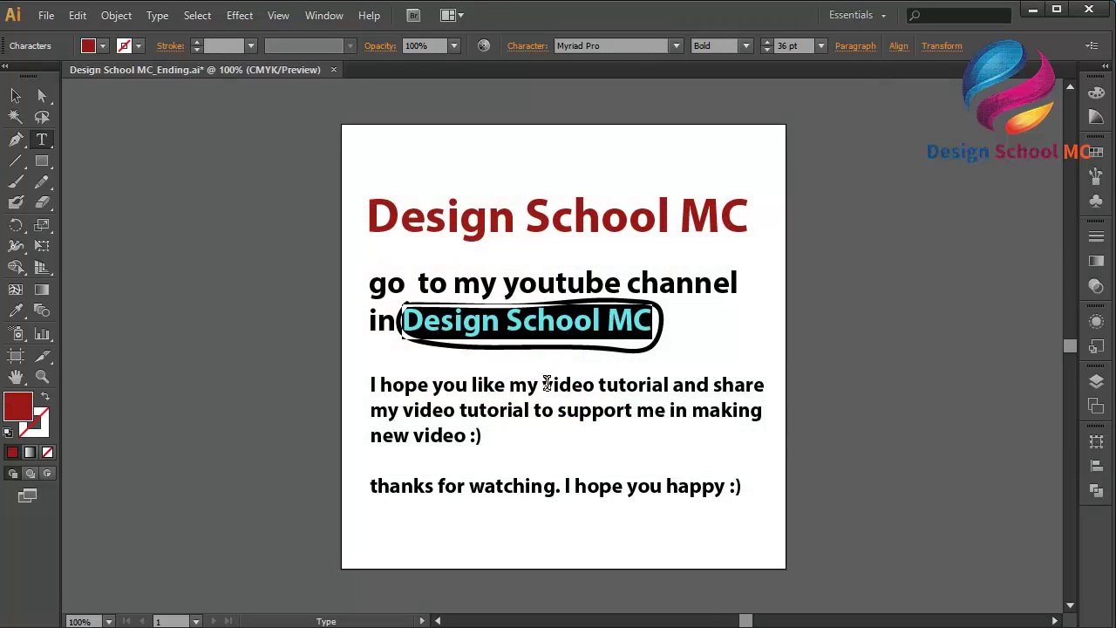
# Undo the last recoloring of the circled "Design School MC" words
pyautogui.click(443, 386)
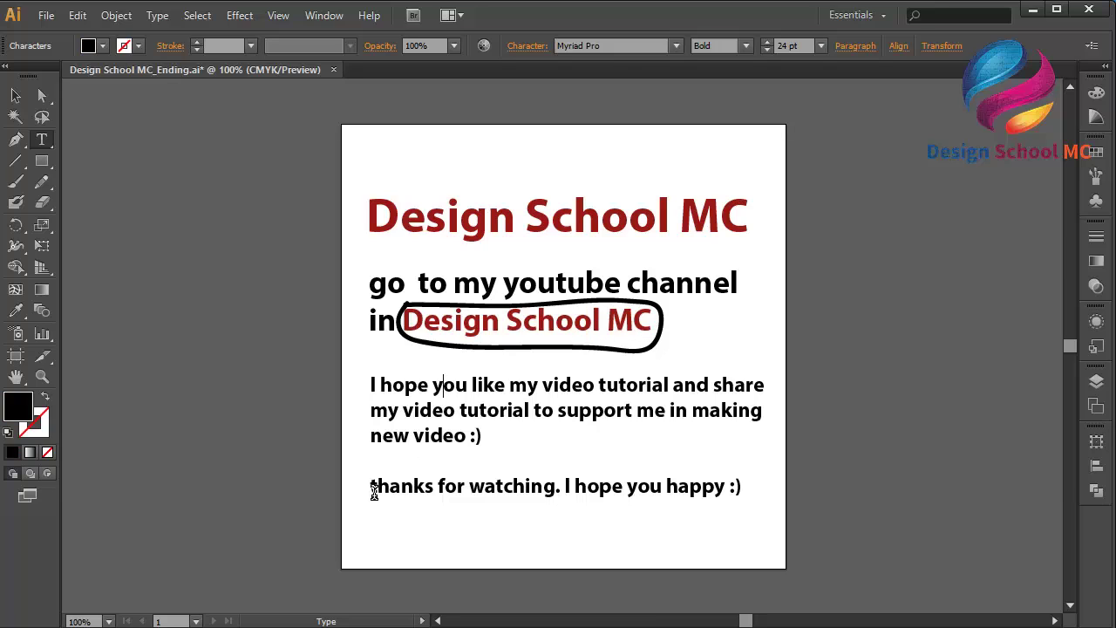
pyautogui.moveTo(373, 490); pyautogui.dragTo(804, 468)
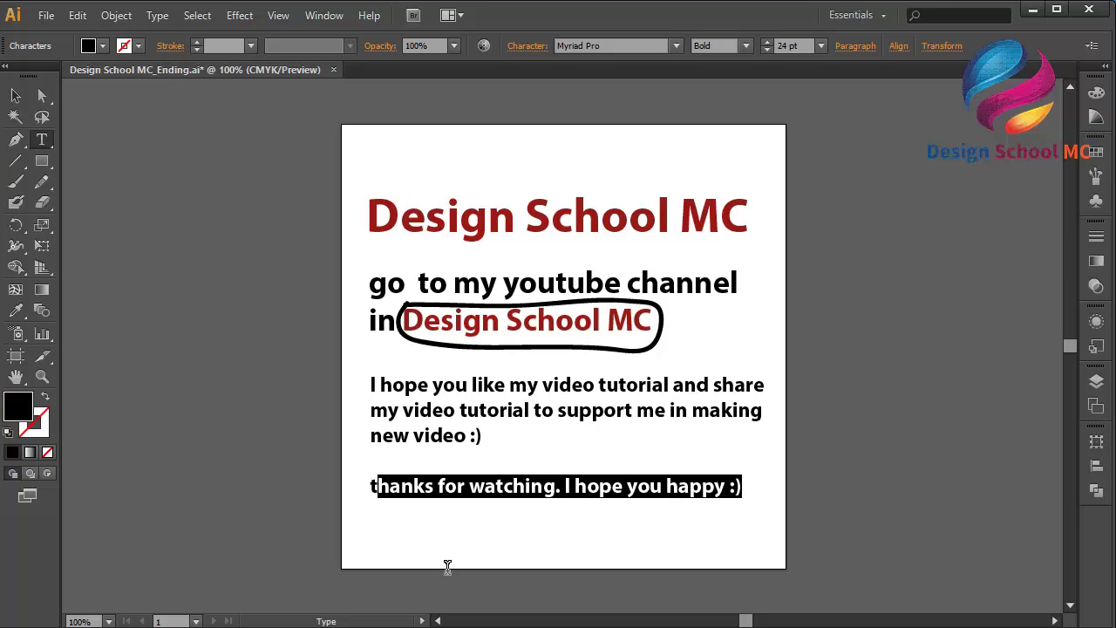
pyautogui.hotkey('ctrl', 'z')
# Recolor the whole line "thanks for watching. I hope you happy :)" to green 0F7500
pyautogui.click(375, 485)
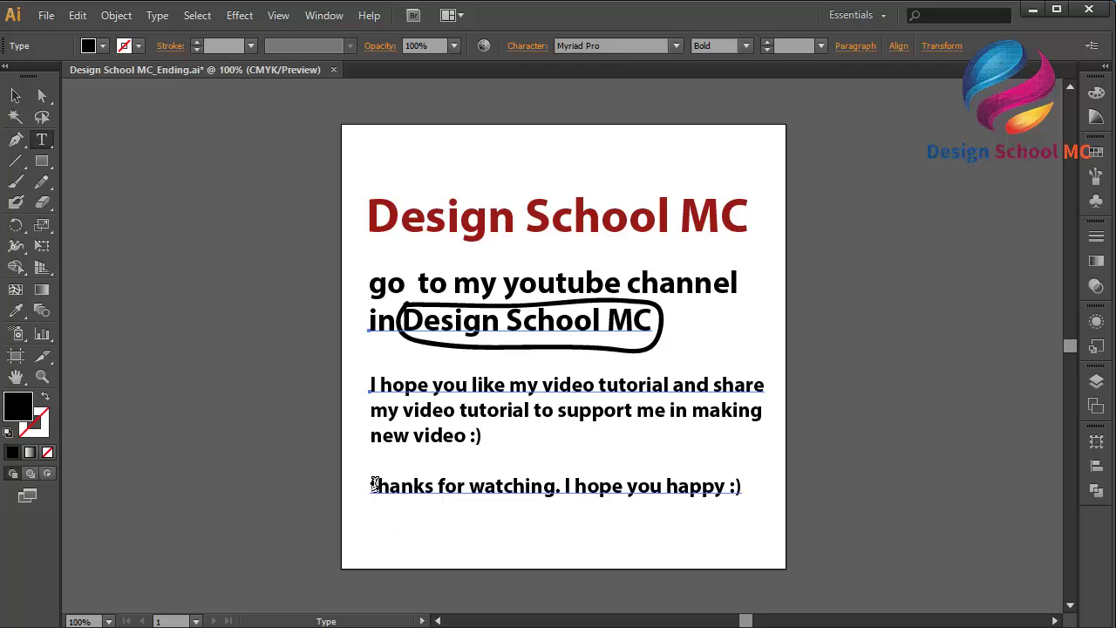
pyautogui.moveTo(374, 484); pyautogui.dragTo(759, 497)
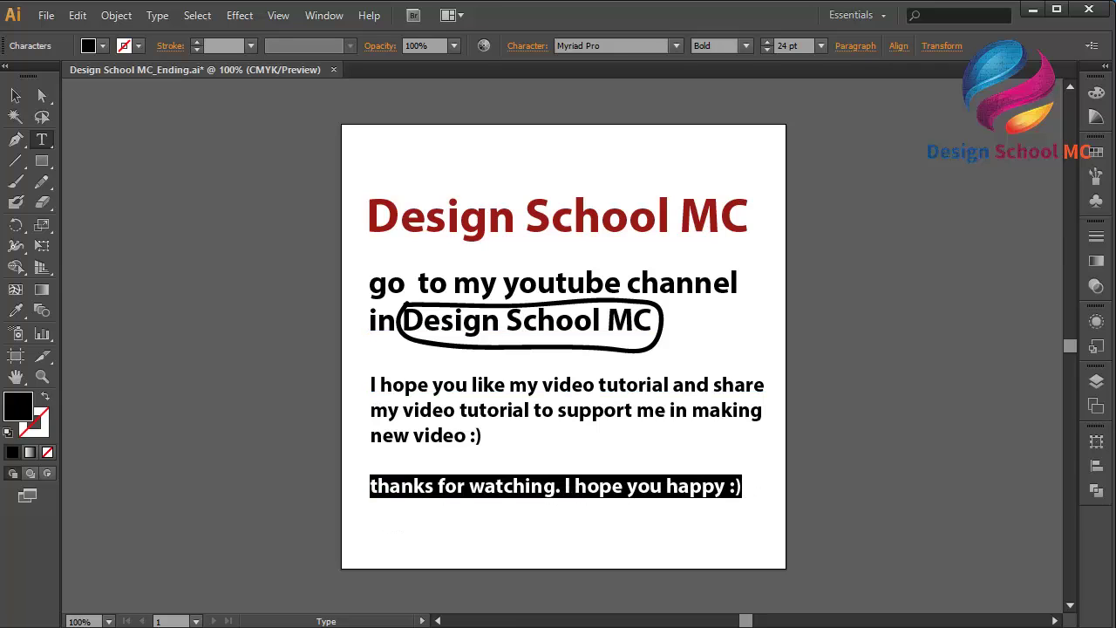
pyautogui.doubleClick(20, 409)
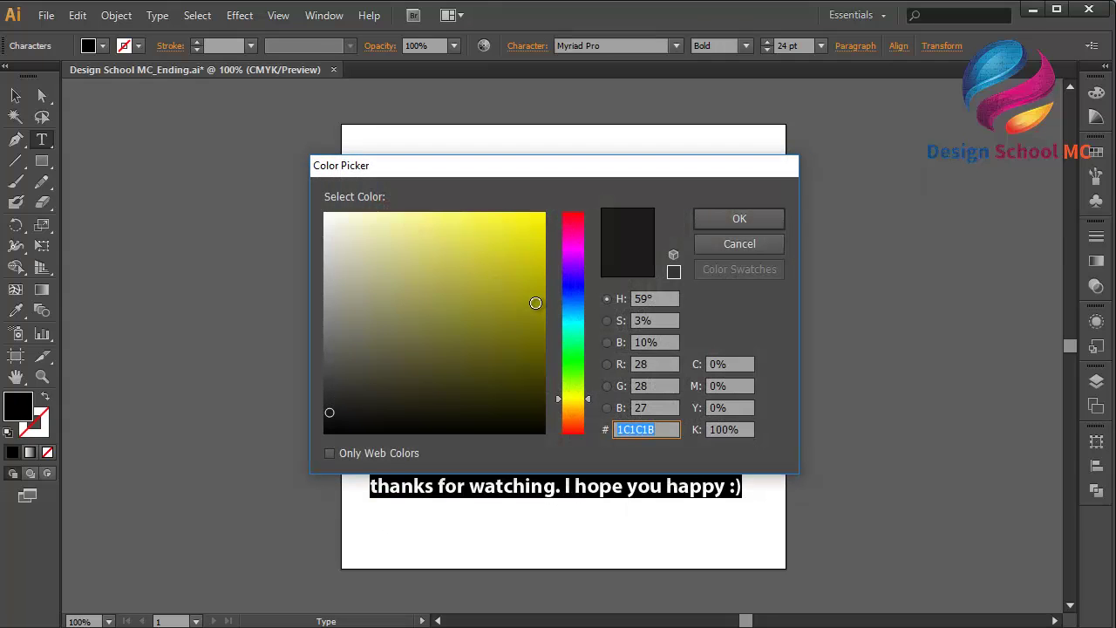
pyautogui.click(543, 314)
pyautogui.moveTo(577, 375); pyautogui.dragTo(579, 366)
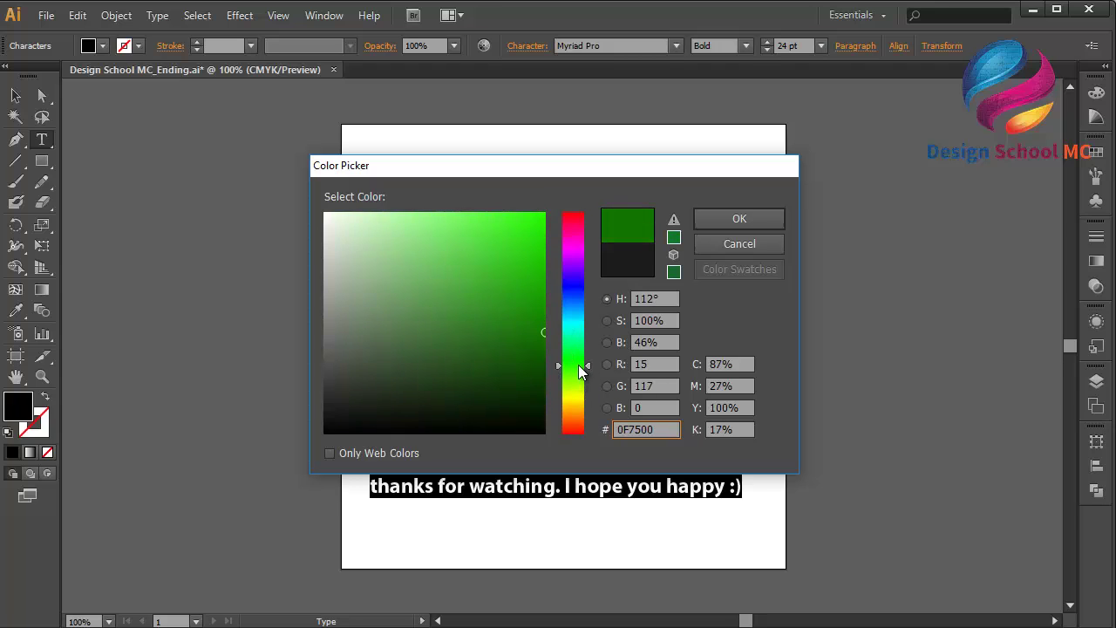
pyautogui.click(762, 217)
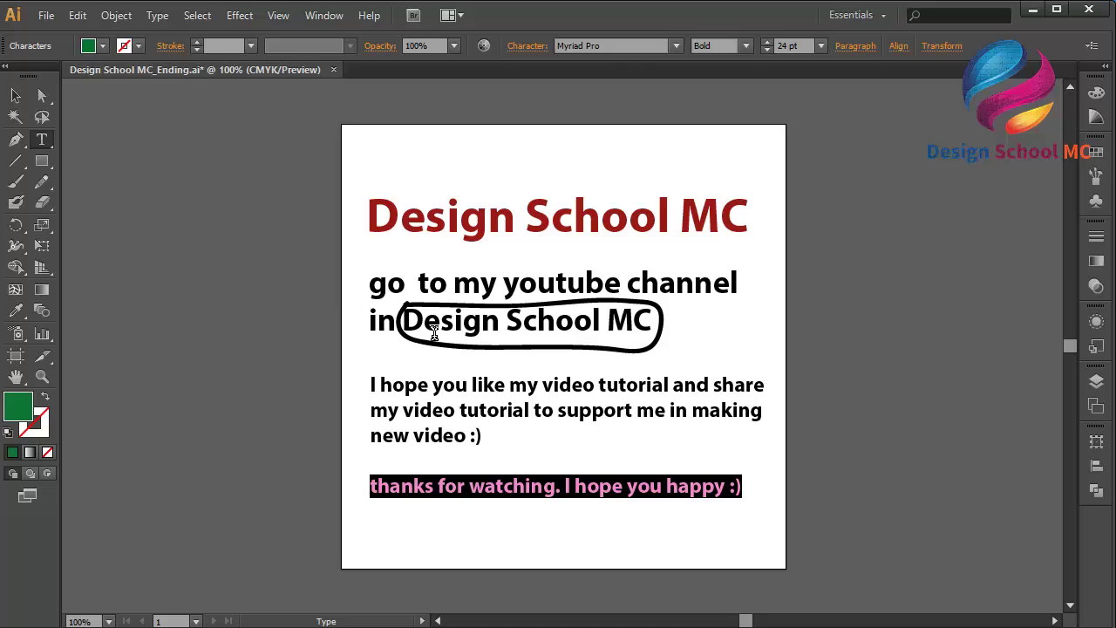
# Recolor the circled words "Design School MC" to dark red 720000 and deselect the text
pyautogui.moveTo(406, 320); pyautogui.dragTo(681, 327)
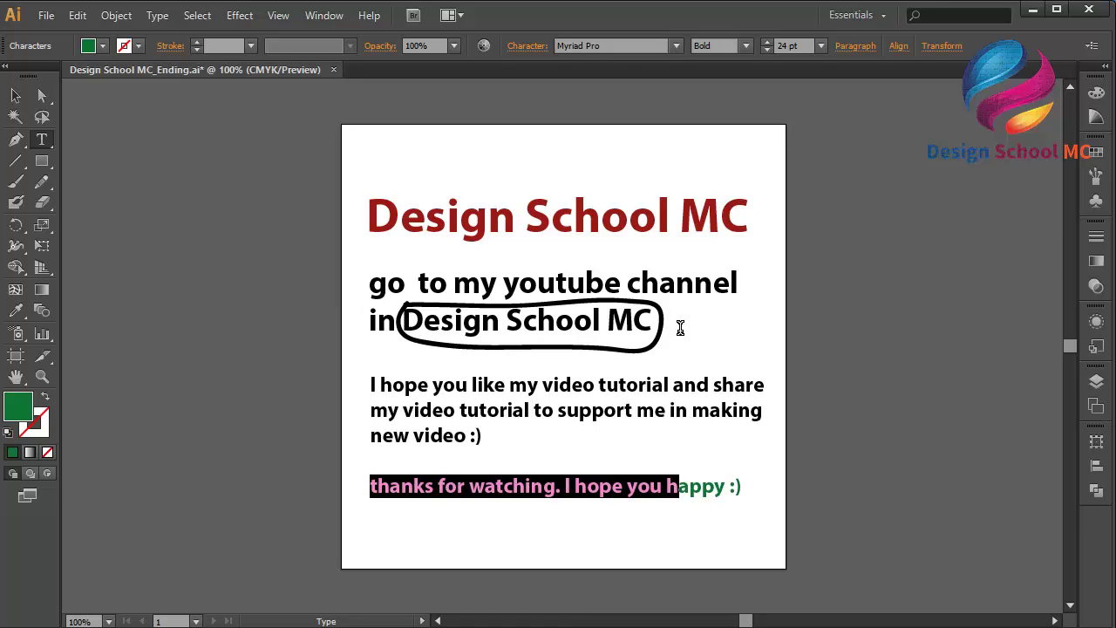
pyautogui.click(637, 319)
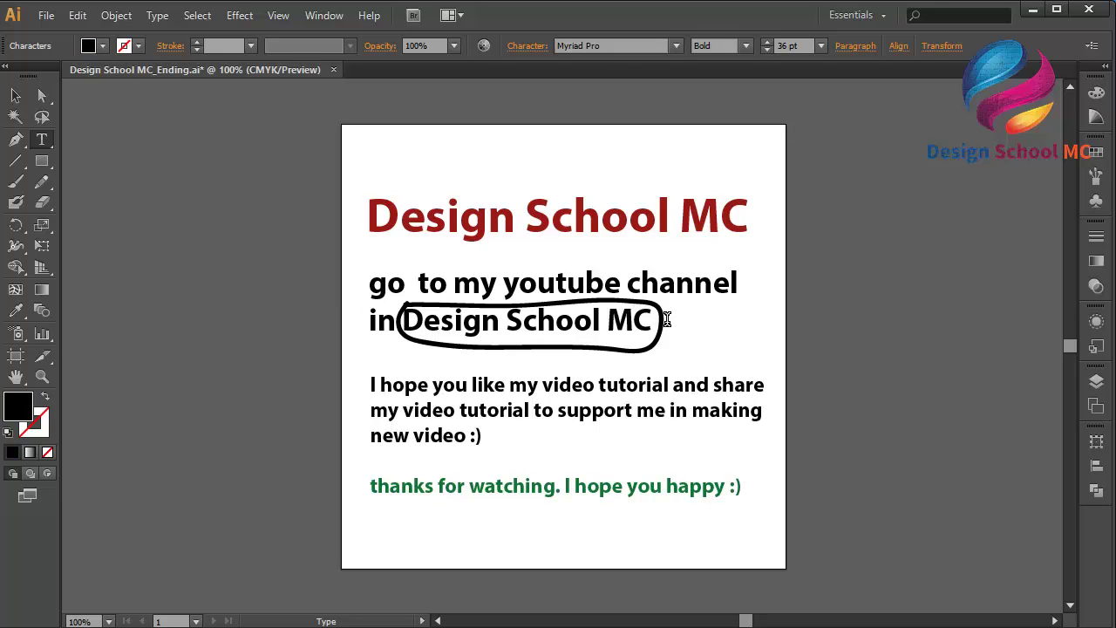
pyautogui.moveTo(660, 318); pyautogui.dragTo(403, 317)
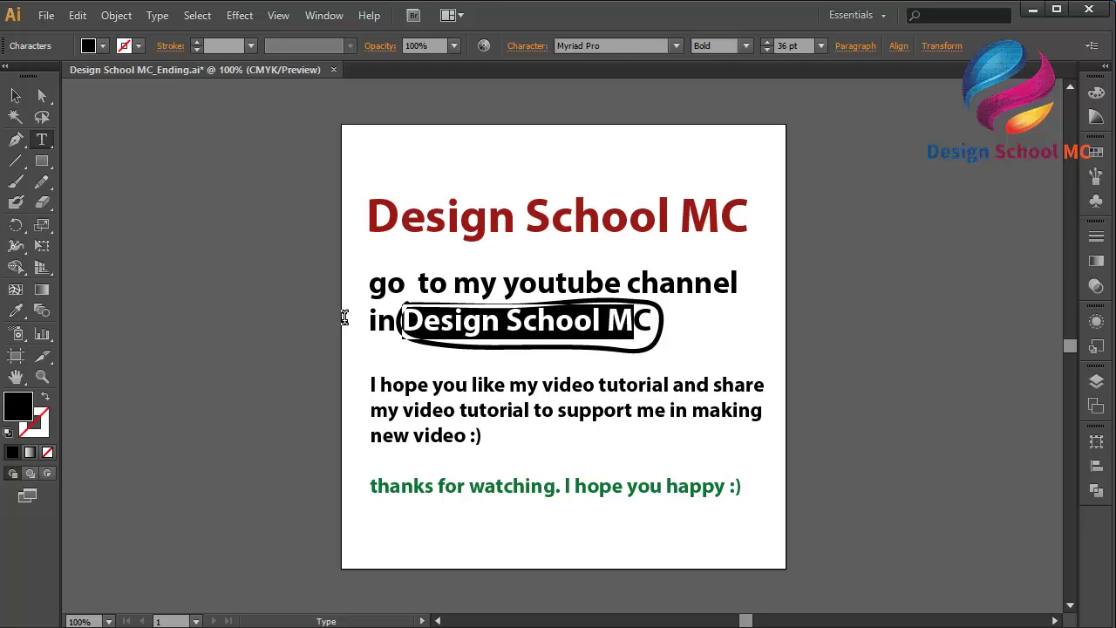
pyautogui.doubleClick(20, 406)
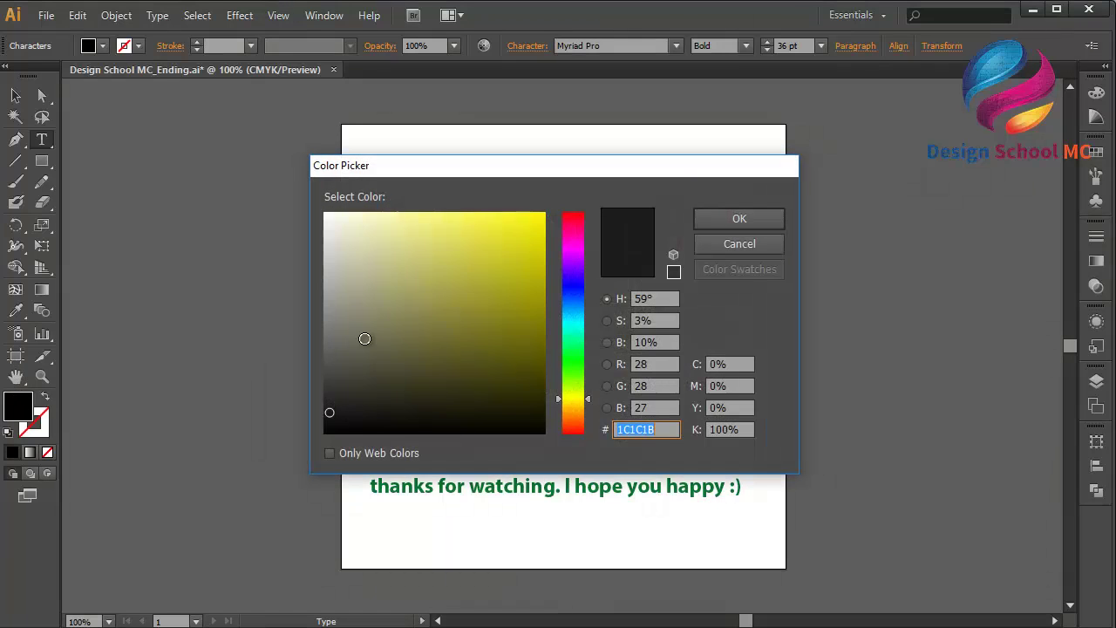
pyautogui.write('720000')
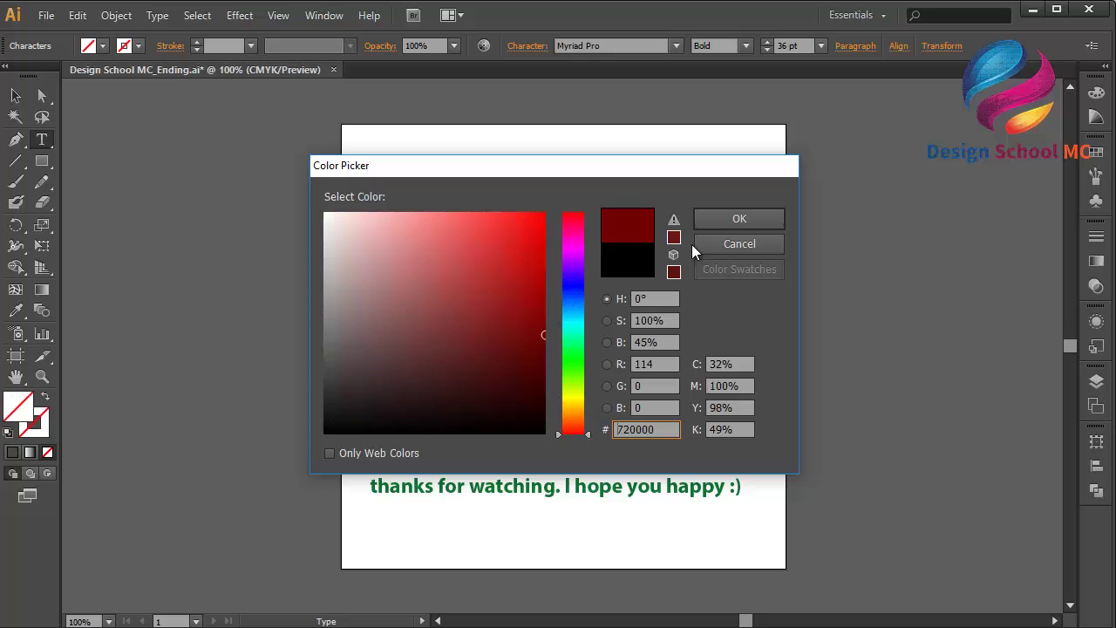
pyautogui.click(713, 218)
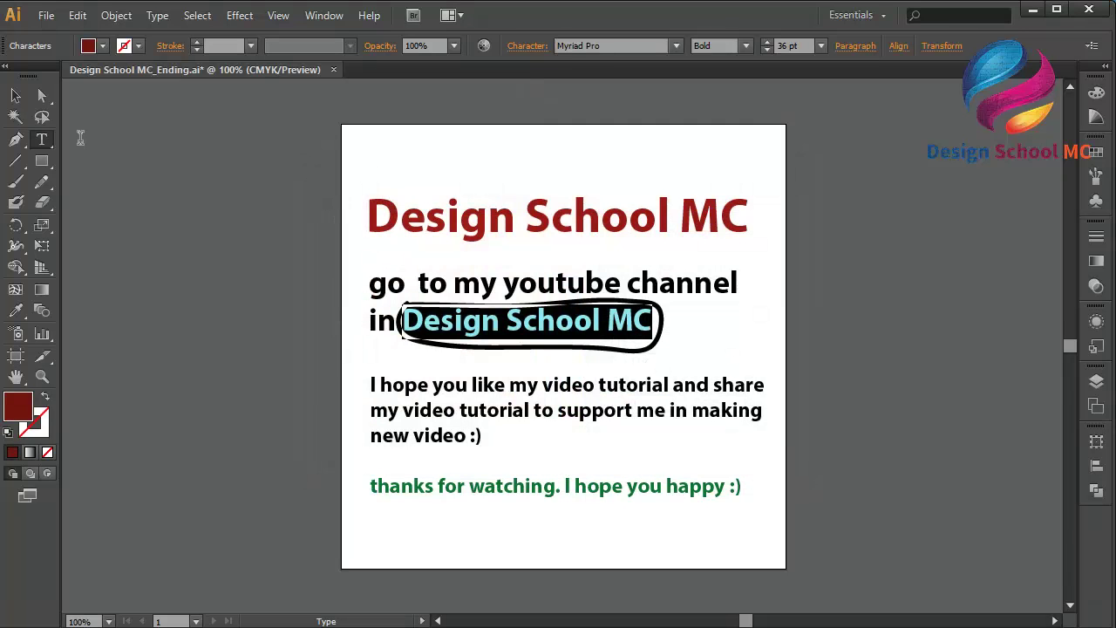
pyautogui.click(16, 95)
pyautogui.click(189, 196)
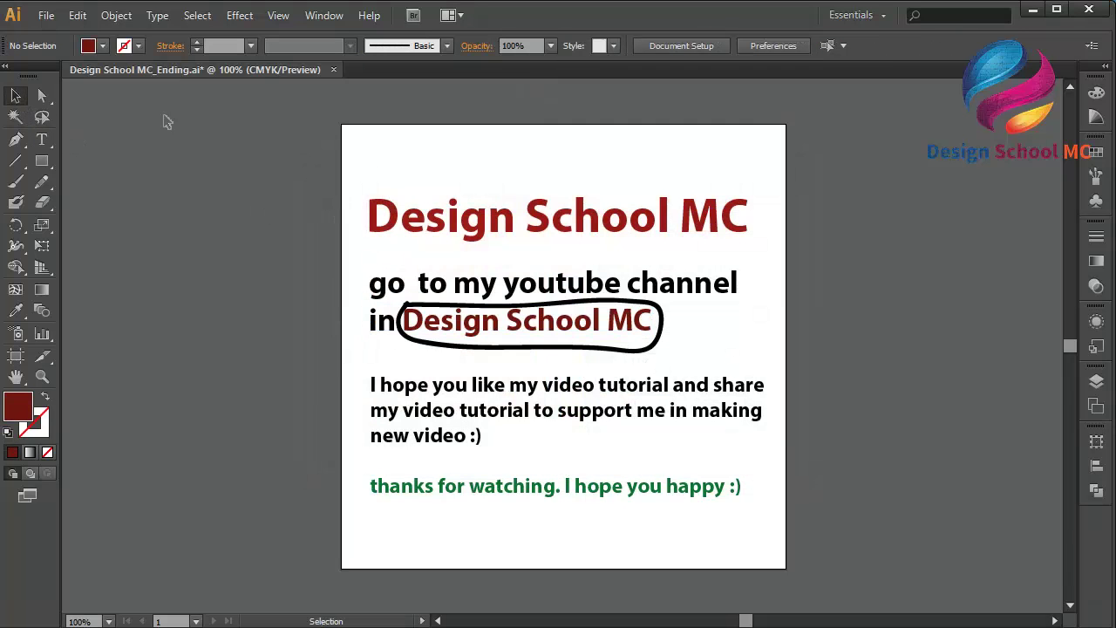